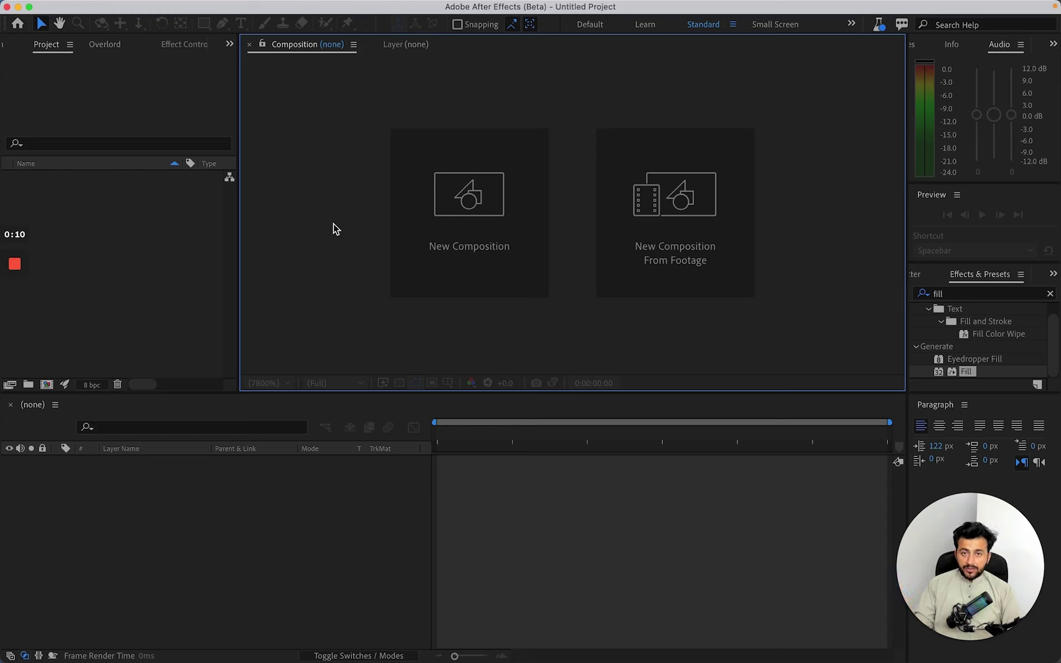
Create a new composition named "Luma Mattes" at 1920 x 1080 px and 23.97 fps
left_click(151, 253)
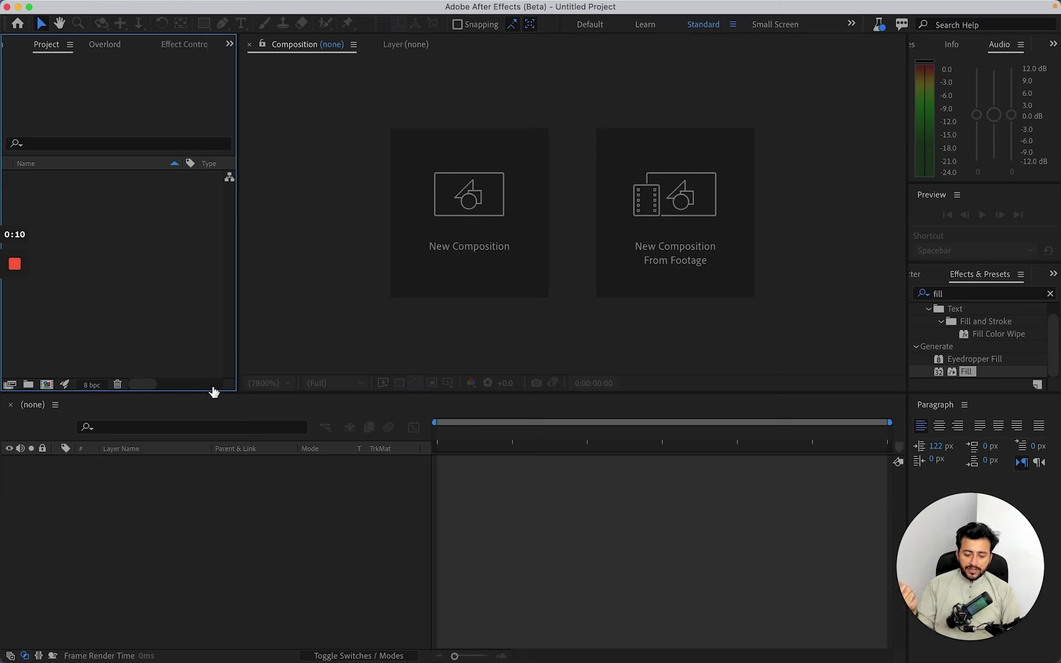
left_click(120, 320)
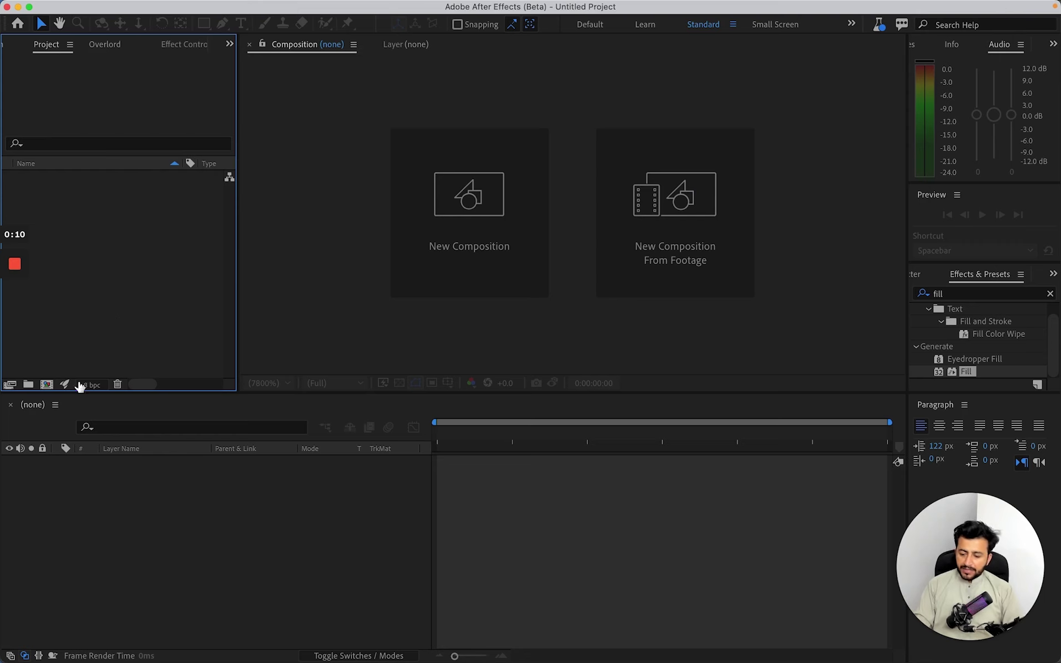
left_click(46, 384)
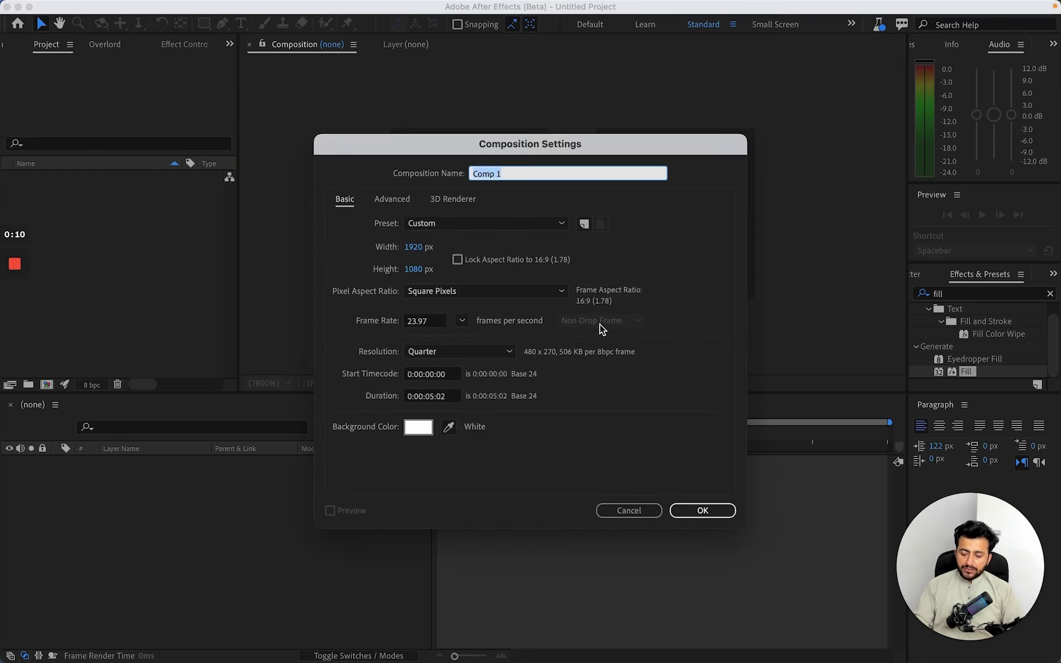
type("Luma")
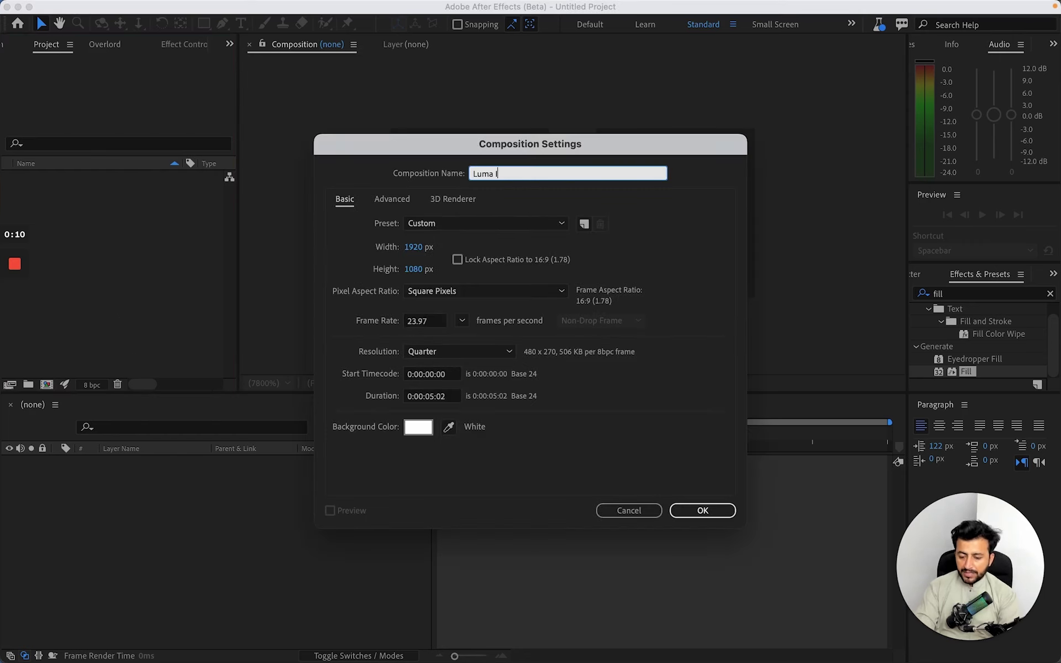
type(" Mattes")
key("Return")
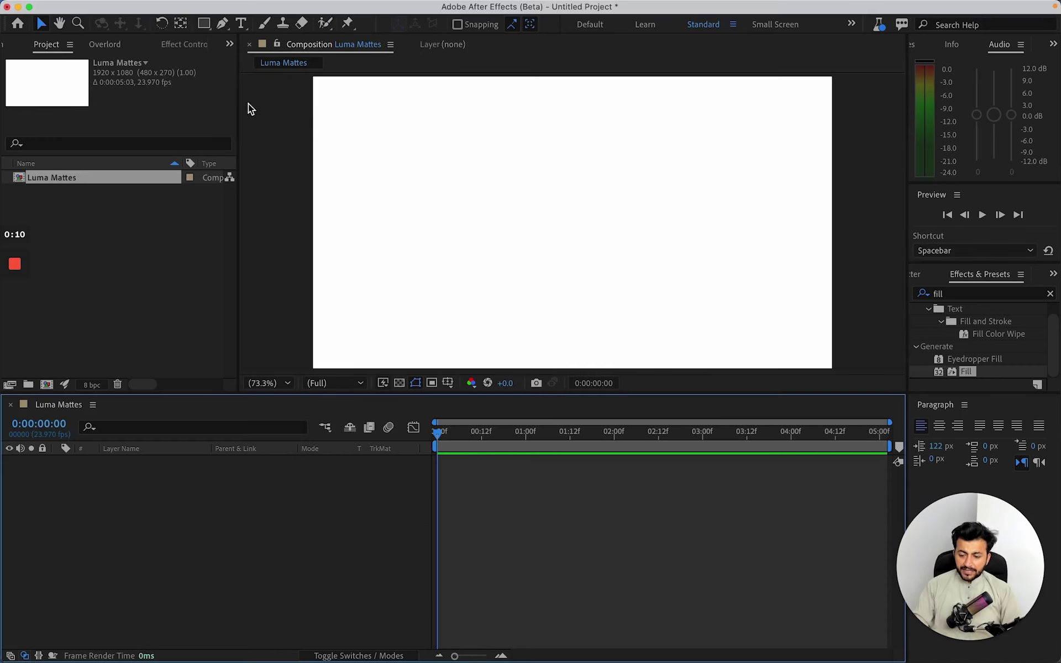
Draw a red rectangle shape near the centre of the composition and deselect it
left_click(203, 23)
left_click_drag(485, 172, 669, 302)
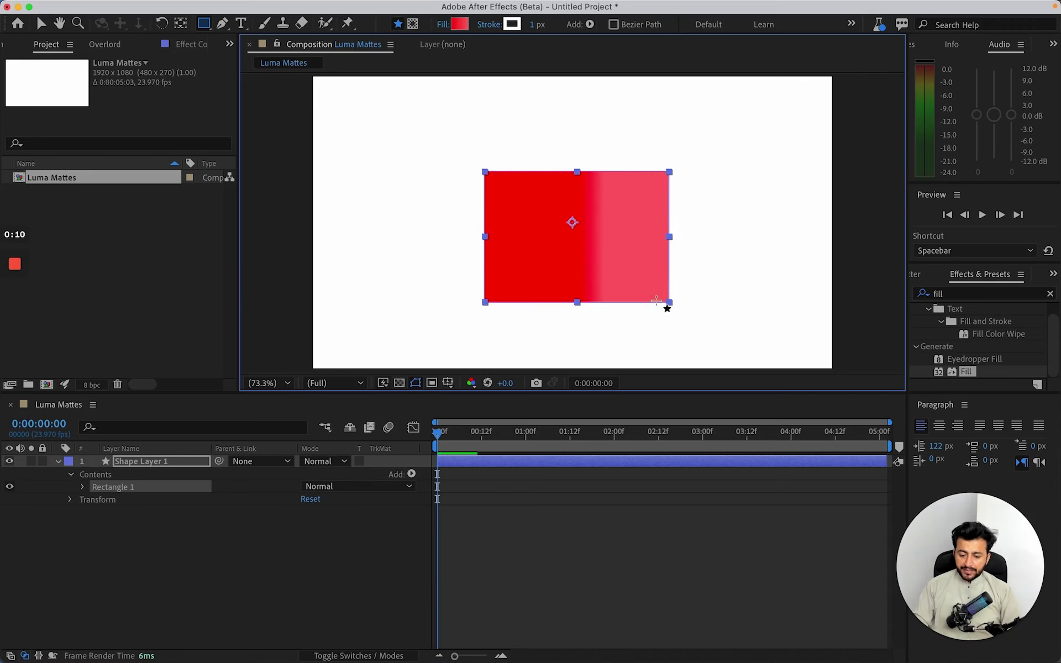
left_click(329, 568)
left_click(207, 24)
mouse_move(208, 22)
left_mouse_down()
mouse_move(257, 21)
mouse_move(259, 40)
mouse_move(215, 15)
left_mouse_up()
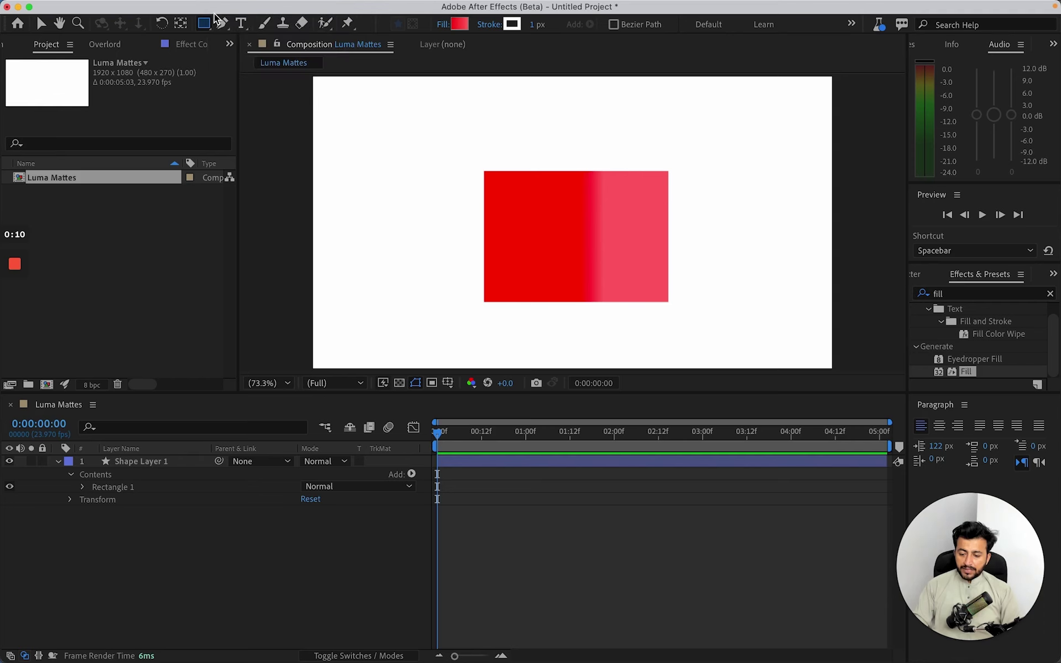
Add a white Montserrat SemiBold text layer reading "Mograph 8 Weeks" across the red rectangle
left_click(241, 23)
left_click(376, 243)
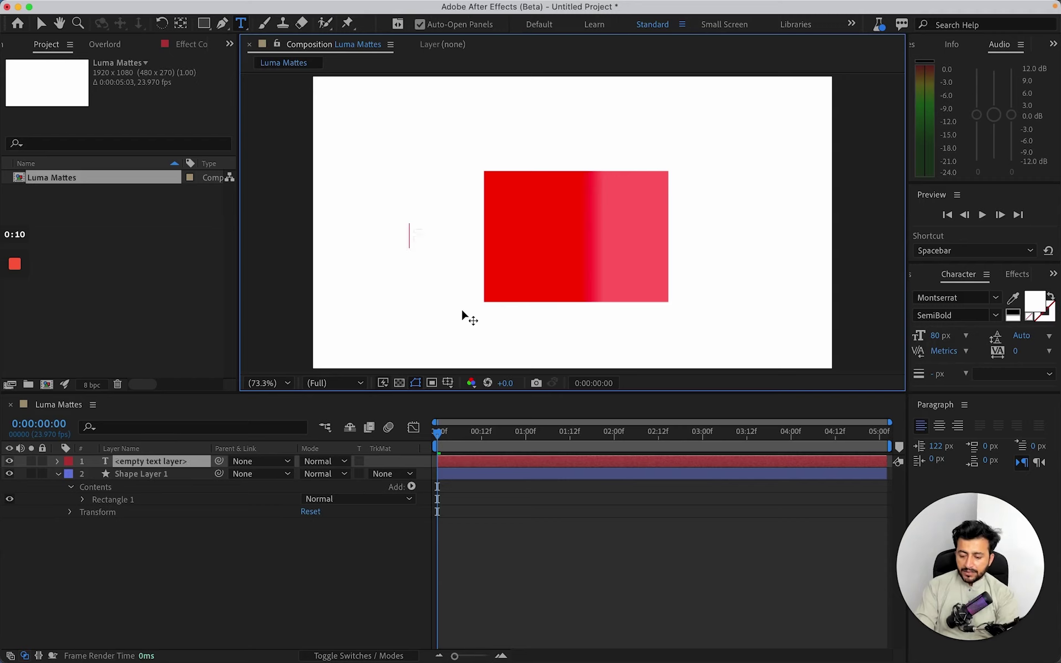
type("Aniat")
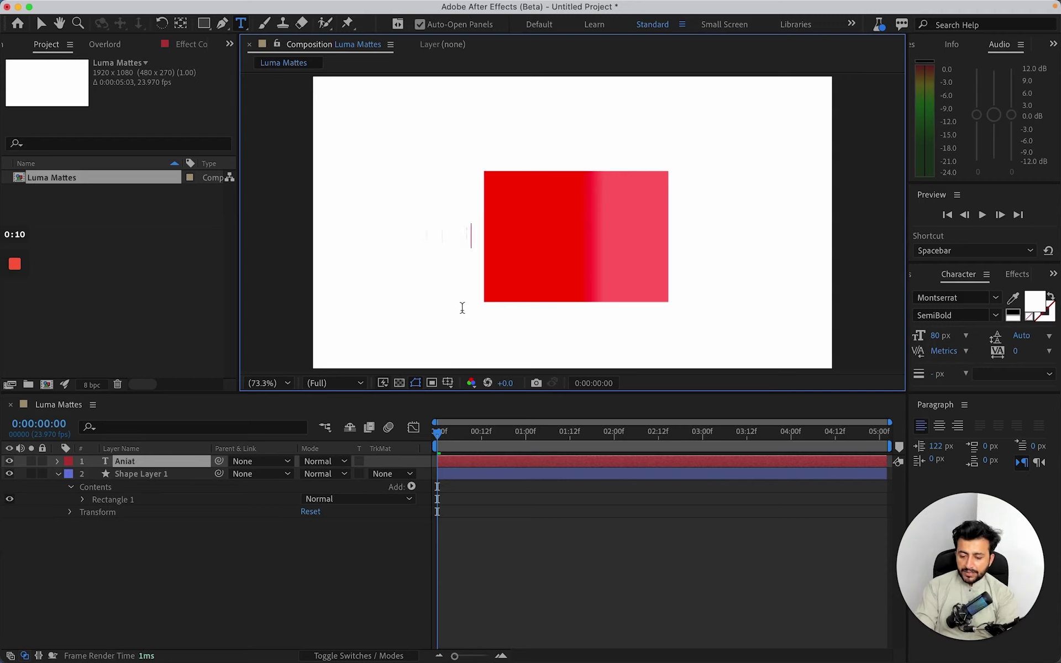
key("super+a")
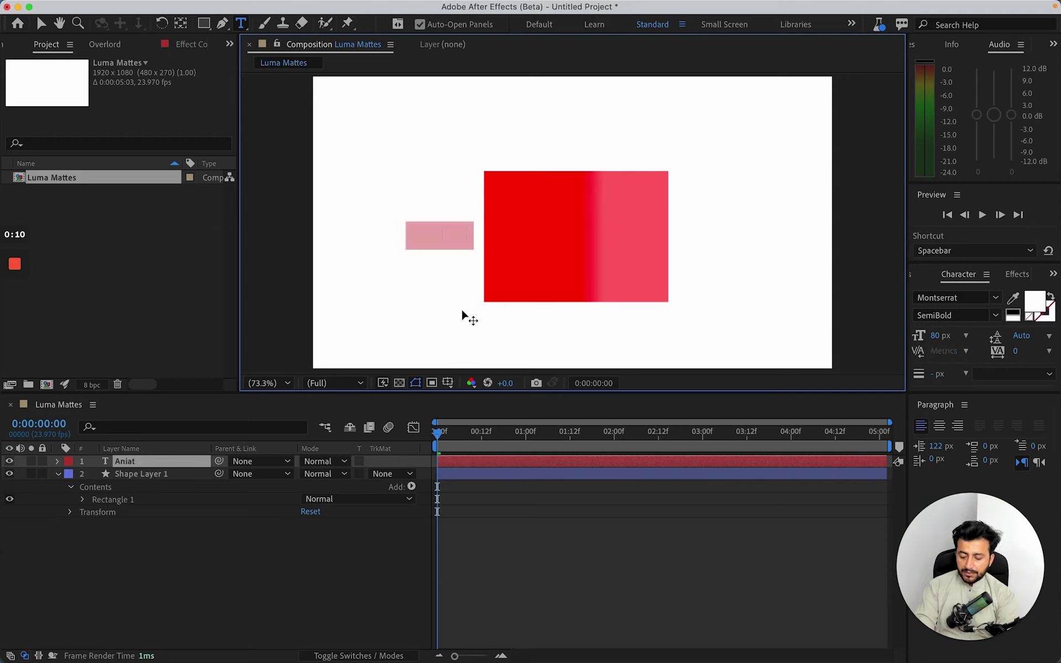
type("Mograph")
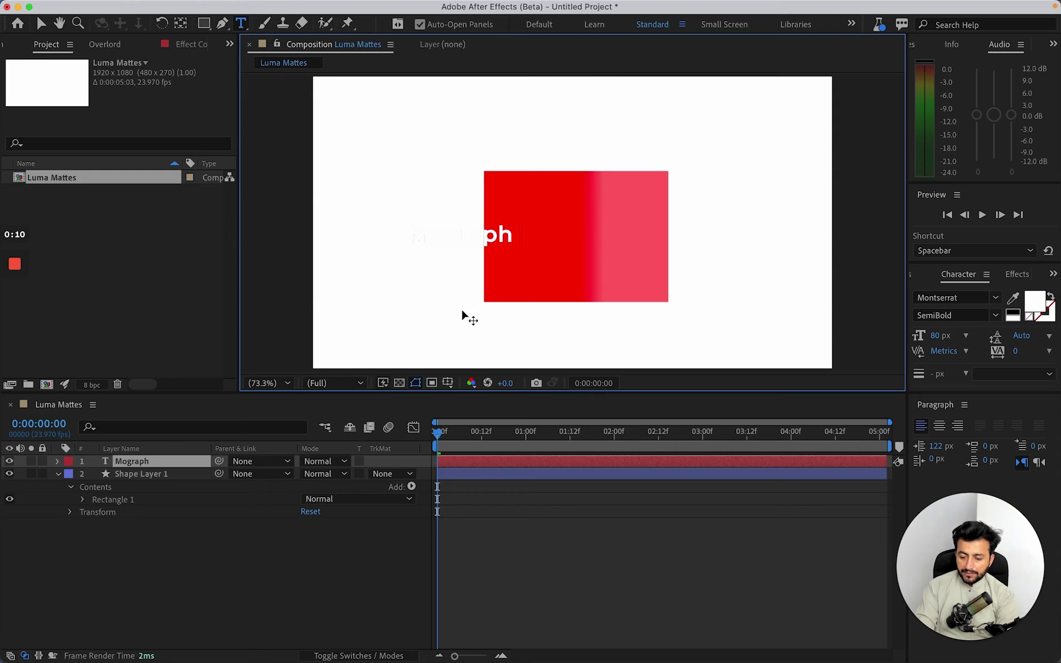
type(" 8 Weeks")
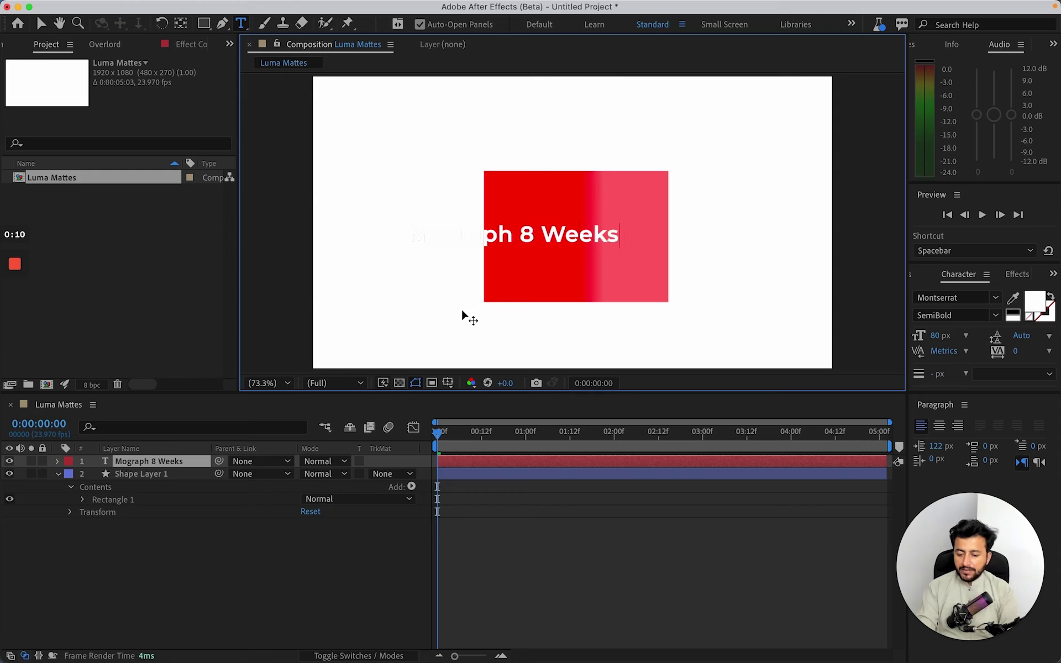
Reduce the text size to 57 px and centre the text inside the red rectangle
key("super+a")
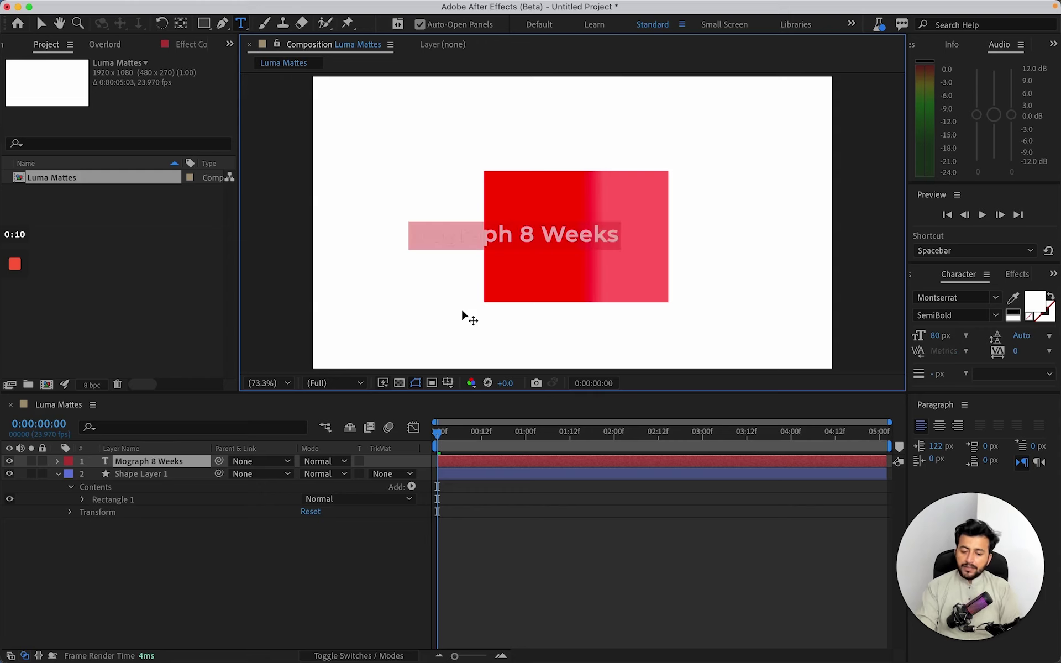
left_click(40, 24)
left_click_drag(549, 234, 612, 235)
left_click_drag(949, 337, 936, 337)
left_click_drag(579, 235, 606, 236)
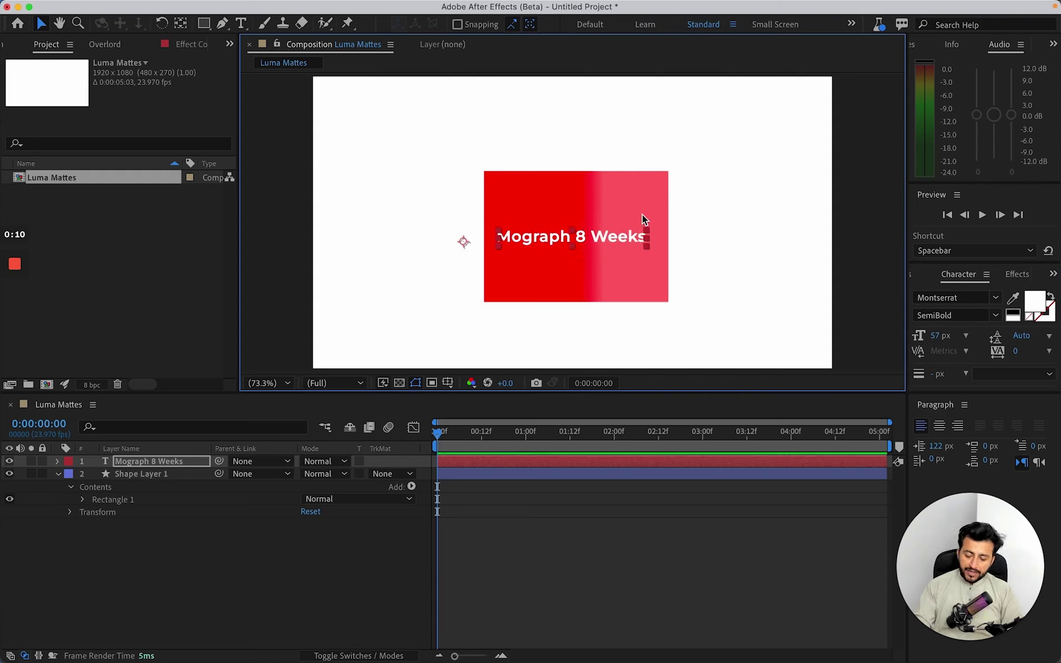
Move the text layer's anchor point to the centre of the "Mograph 8 Weeks" text
key("y")
left_click_drag(463, 242, 573, 238)
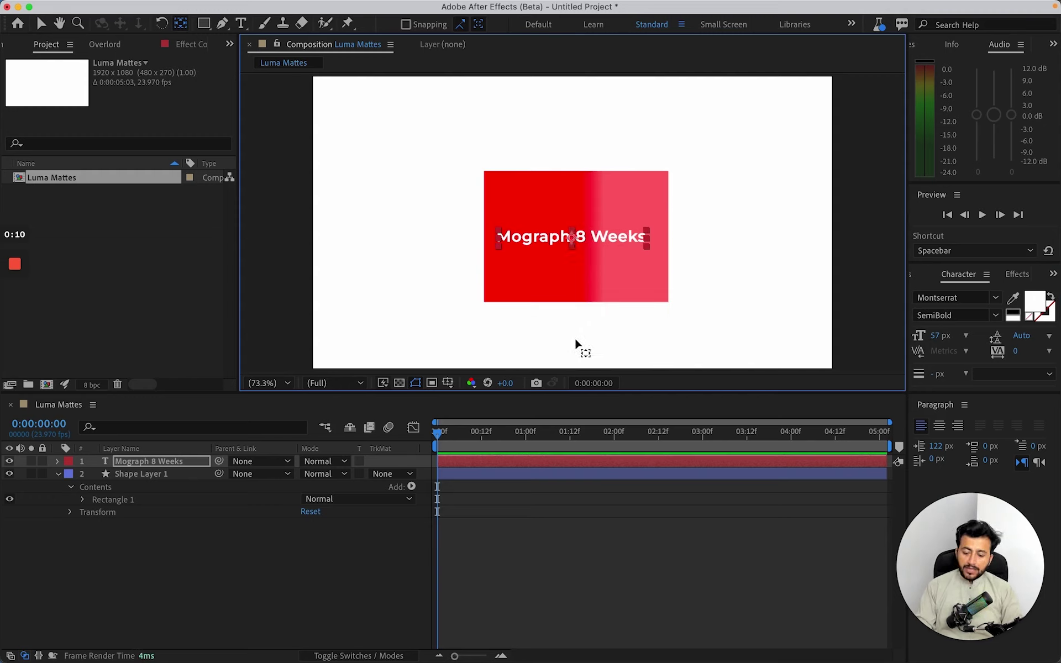
key("super+space")
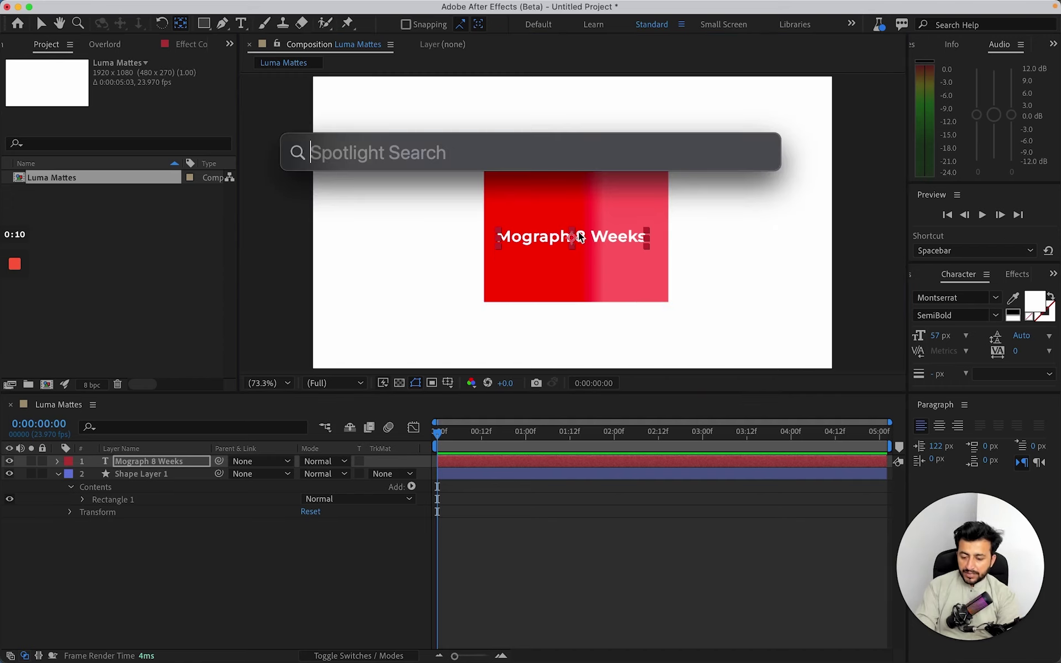
type("pro")
key("Escape")
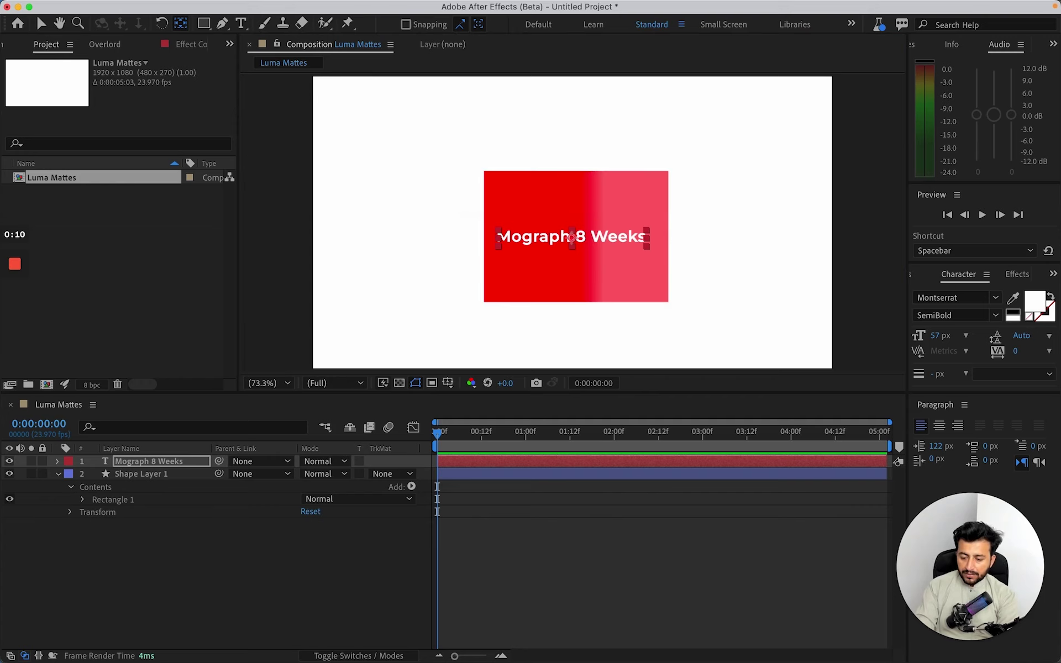
Change the composition's background colour to dark grey
left_click(211, 573)
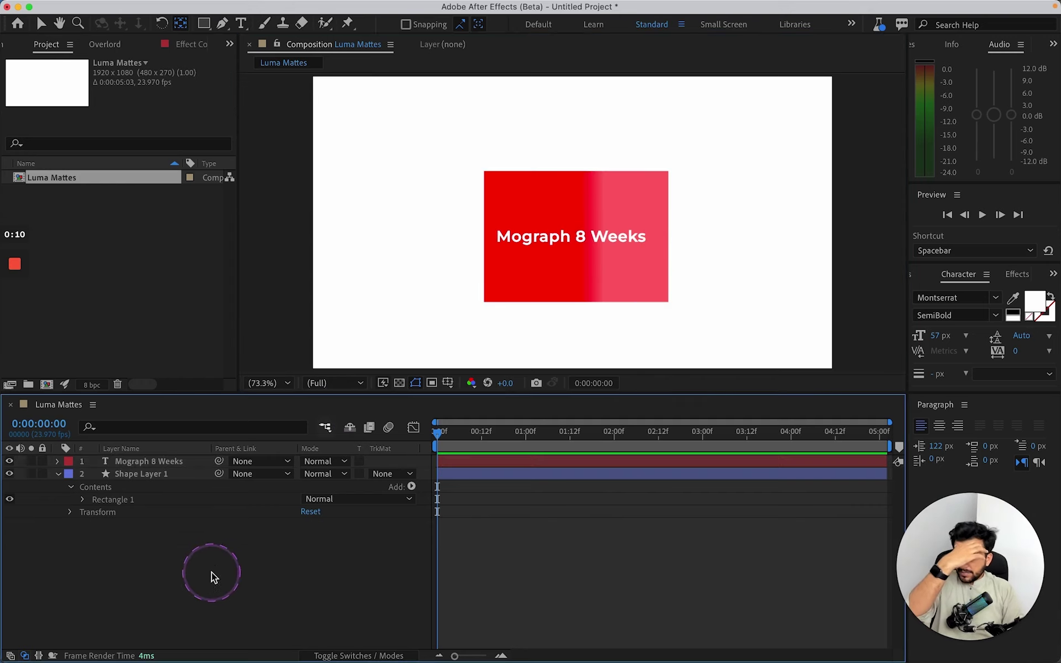
left_click(243, 538)
key("super+k")
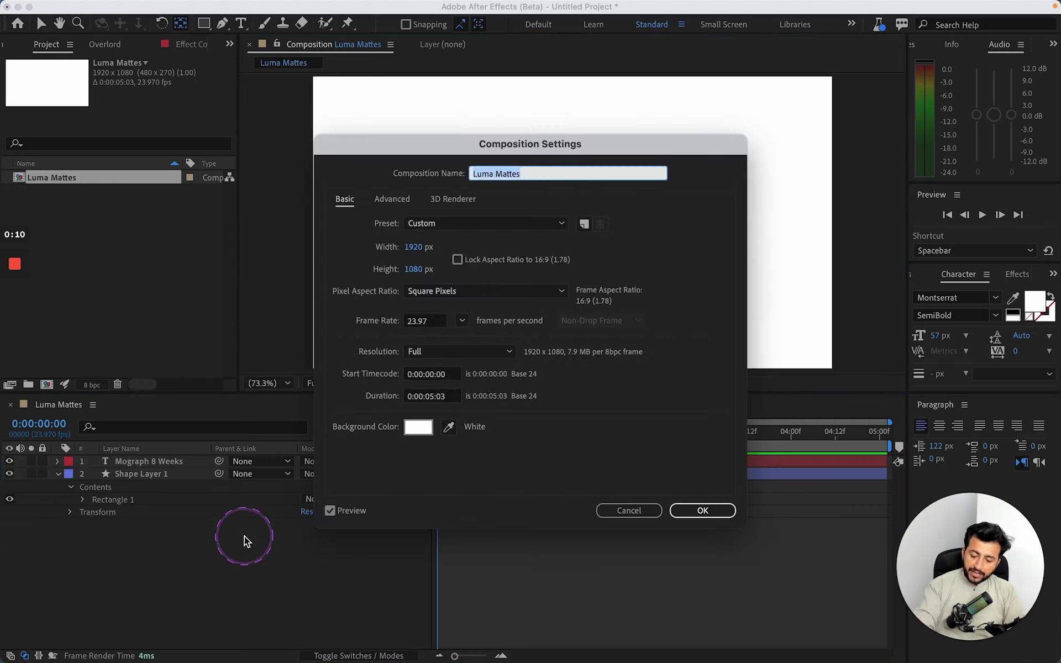
left_click(416, 426)
left_click(388, 320)
left_click(360, 391)
left_click(675, 253)
left_click(691, 512)
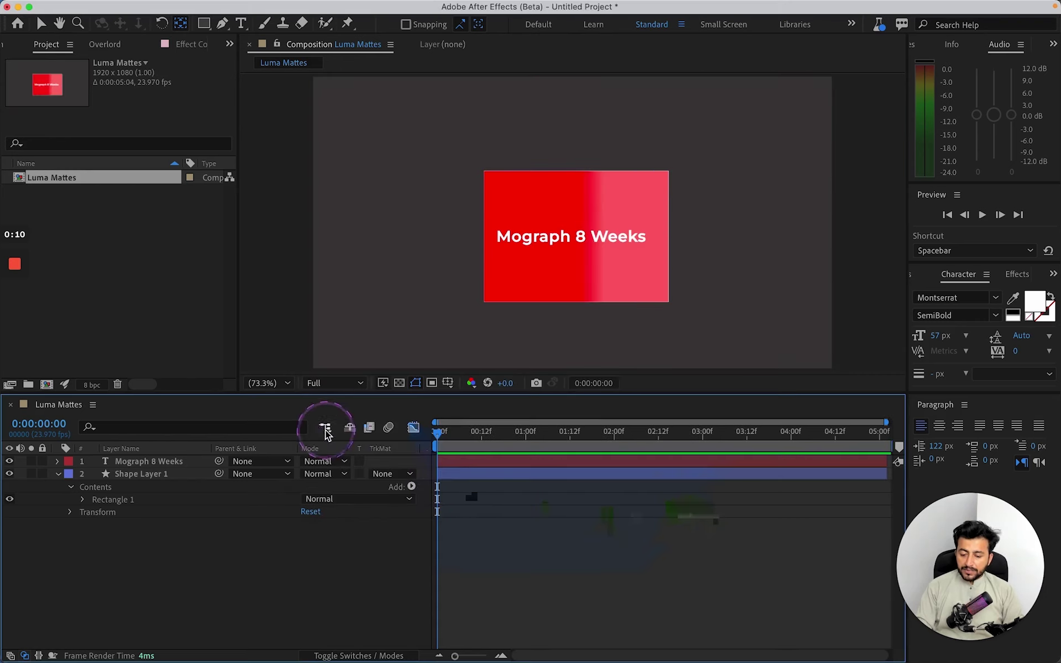
Add a position keyframe to the "Mograph 8 Weeks" text layer and shift it to 0:00:00:13
left_click(141, 463)
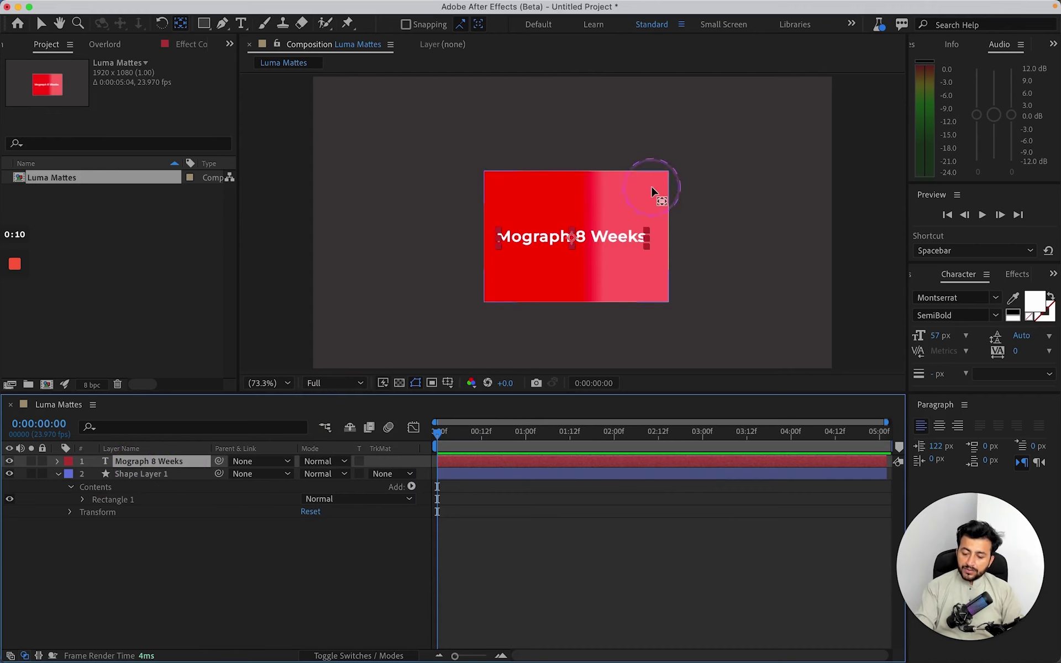
key("v")
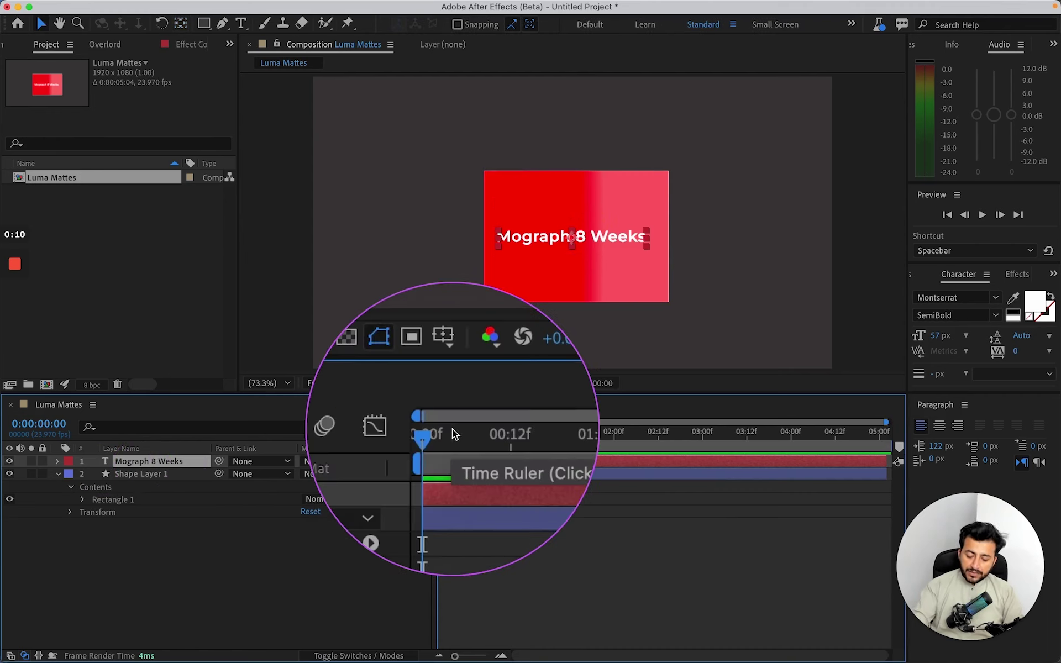
key("alt+shift+p")
left_click(559, 253)
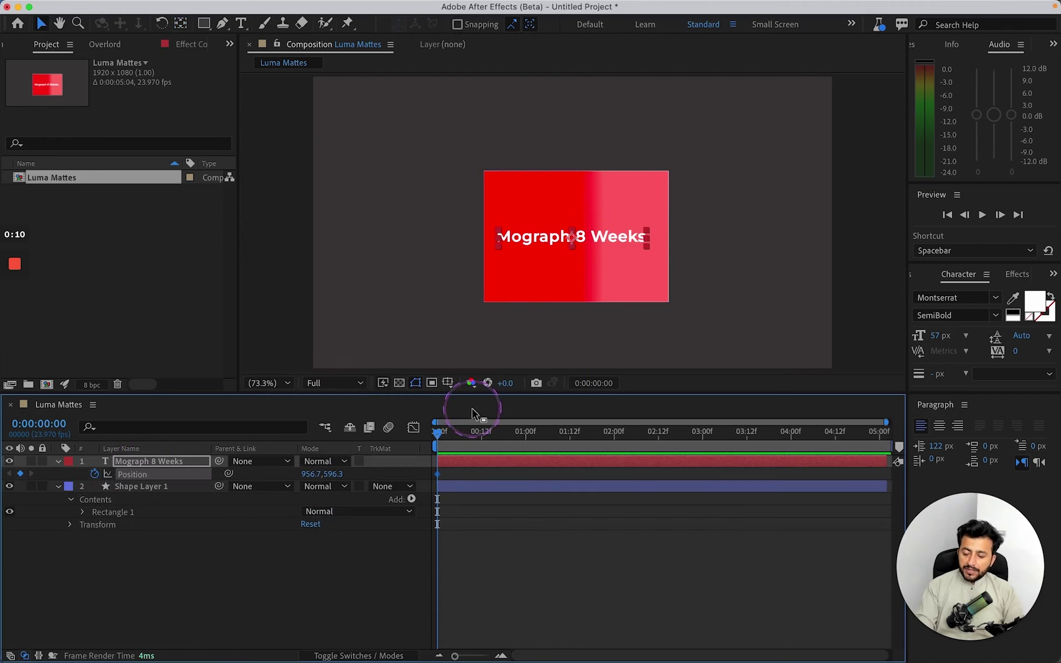
left_click_drag(437, 474, 486, 471)
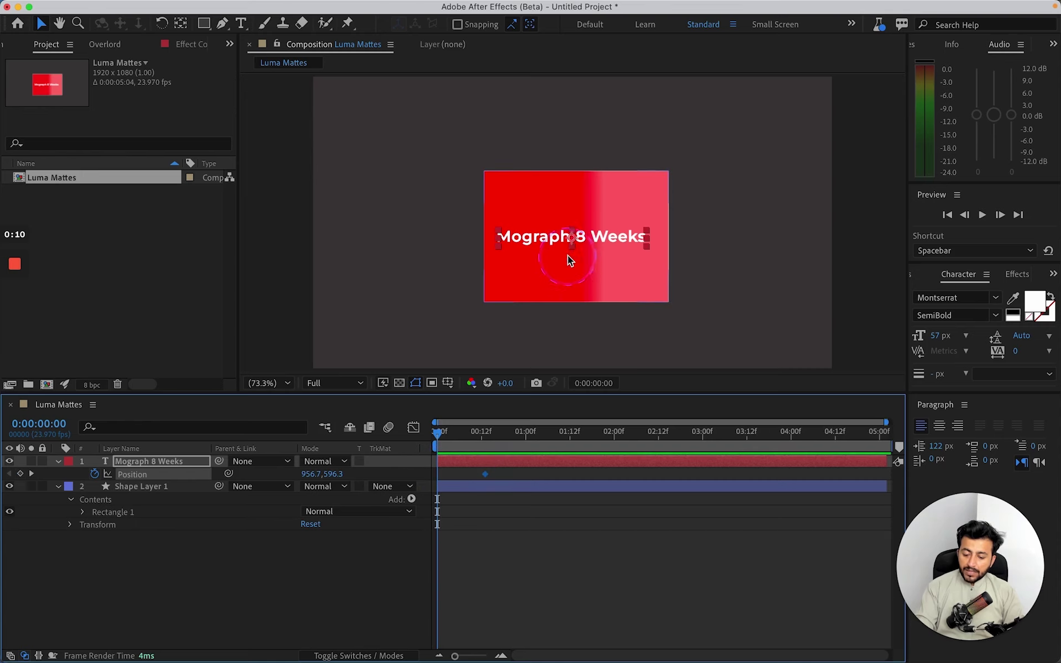
At frame 0, place the text outside the rectangle's left edge at position about 305, 596, then scrub to 0:00:00:13 to check the slide-in
left_click_drag(584, 232, 401, 255)
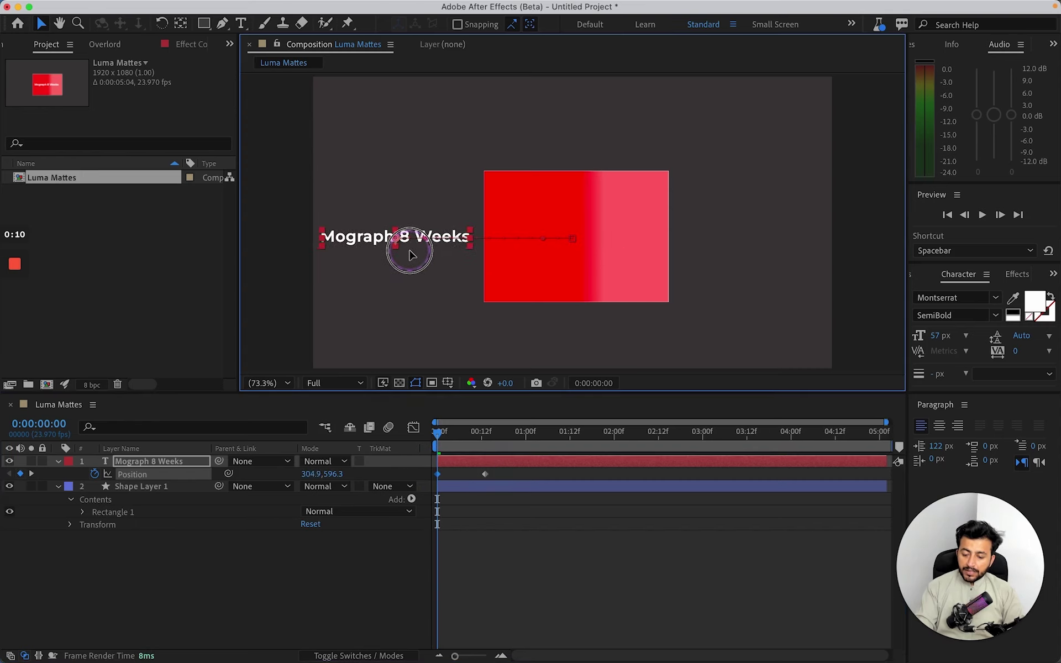
left_click_drag(448, 437, 485, 434)
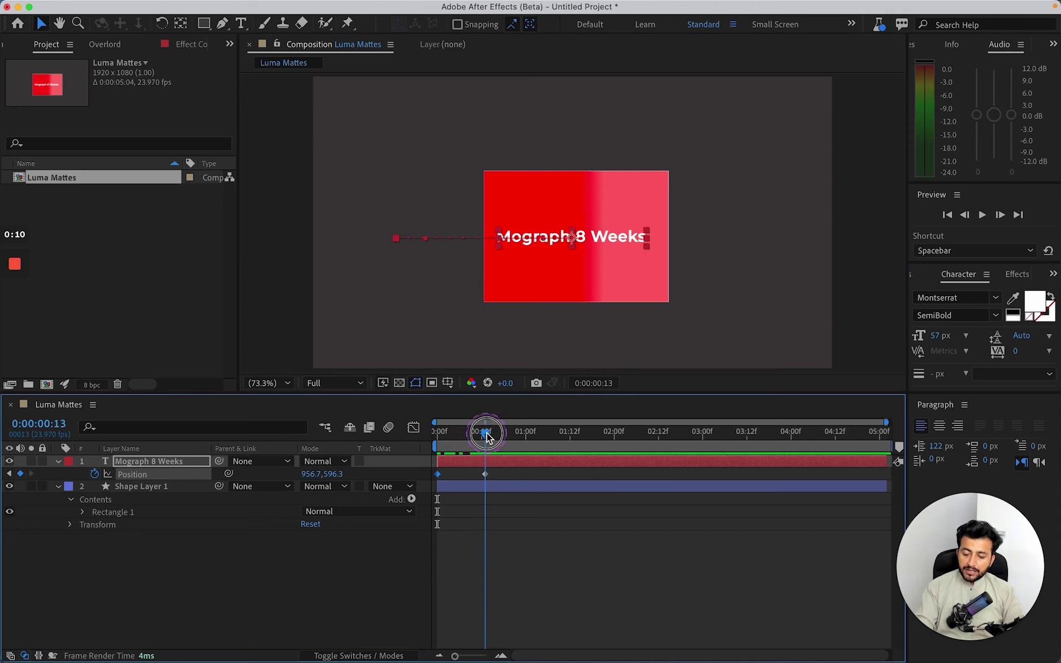
left_click(557, 560)
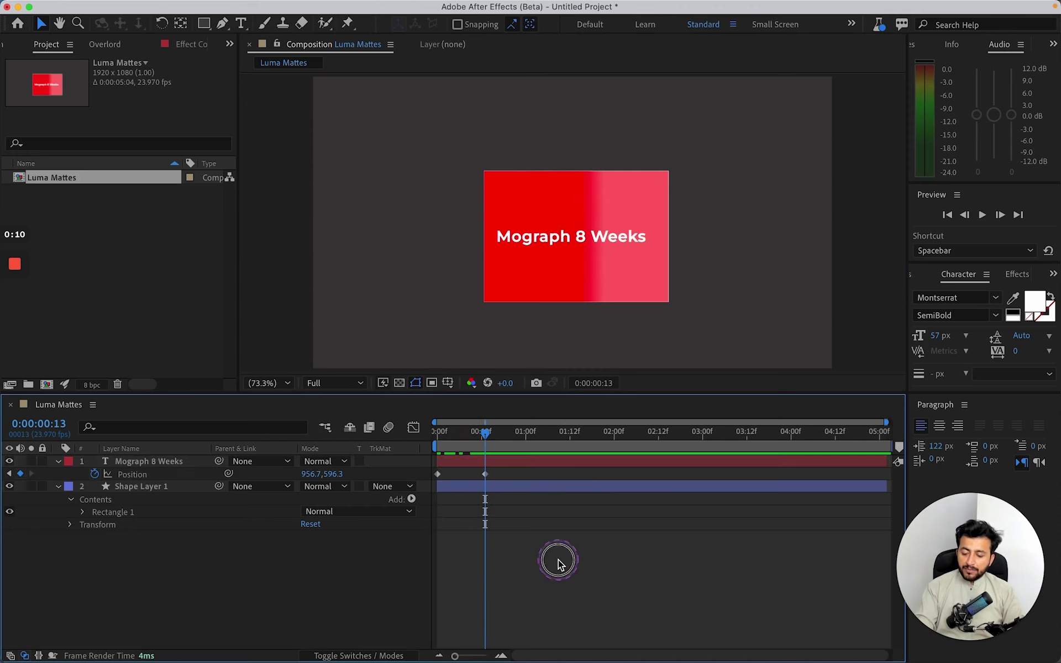
Try masking the text layer with a rectangular mask matching the red rectangle, and scrub towards the start to check it
left_click(166, 461)
left_click(204, 22)
left_click(546, 221)
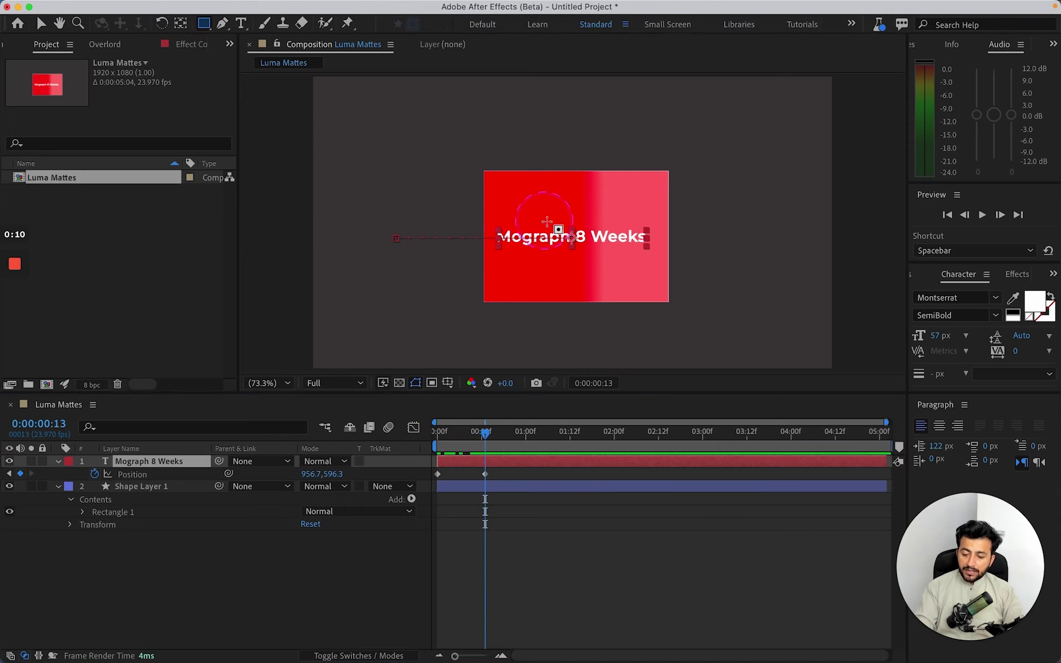
mouse_move(485, 176)
left_mouse_down()
mouse_move(613, 285)
mouse_move(670, 300)
left_mouse_up()
left_click(529, 528)
left_click(486, 442)
left_click_drag(486, 442, 439, 431)
left_click(482, 470)
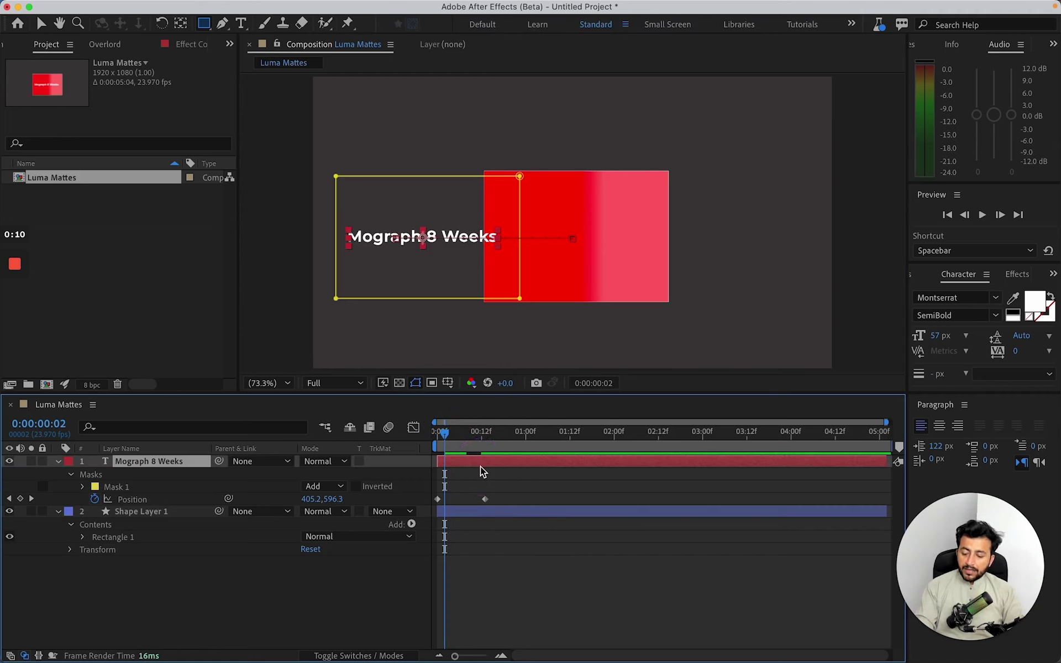
Undo the rectangular mask on the text layer and deselect the layer
key("p")
key("k")
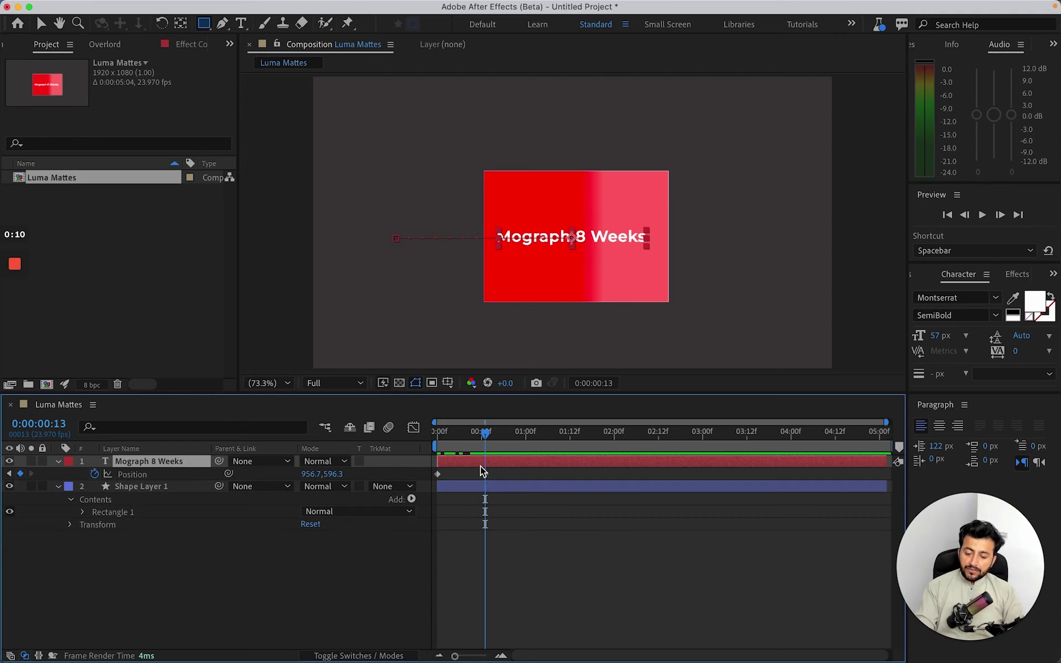
left_click(505, 535)
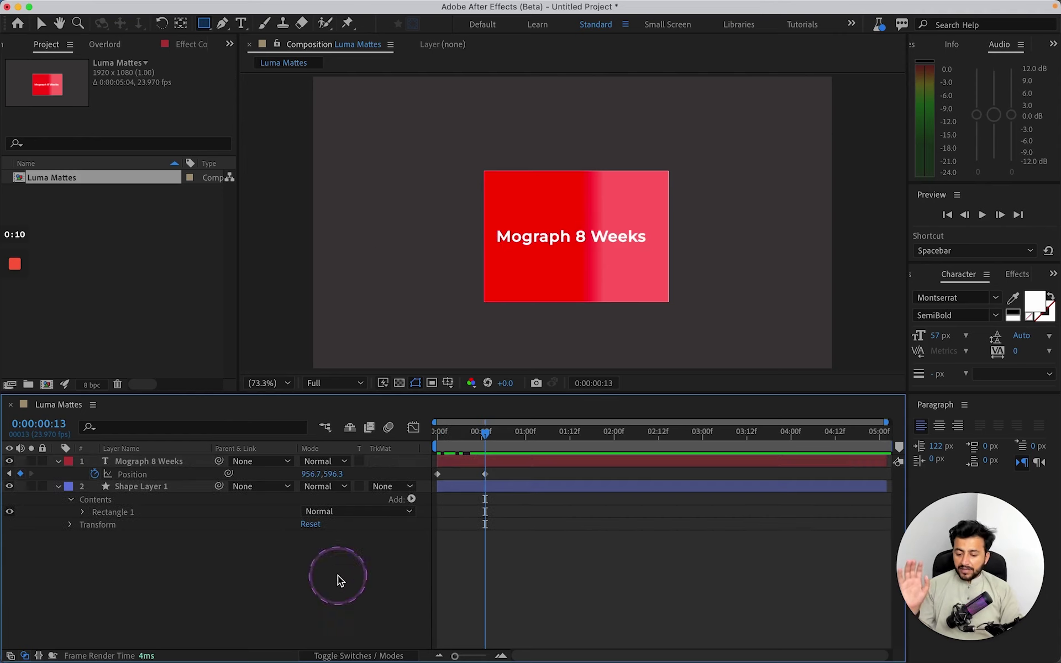
Rename the rectangle's shape layer to "Square"
left_click(169, 488)
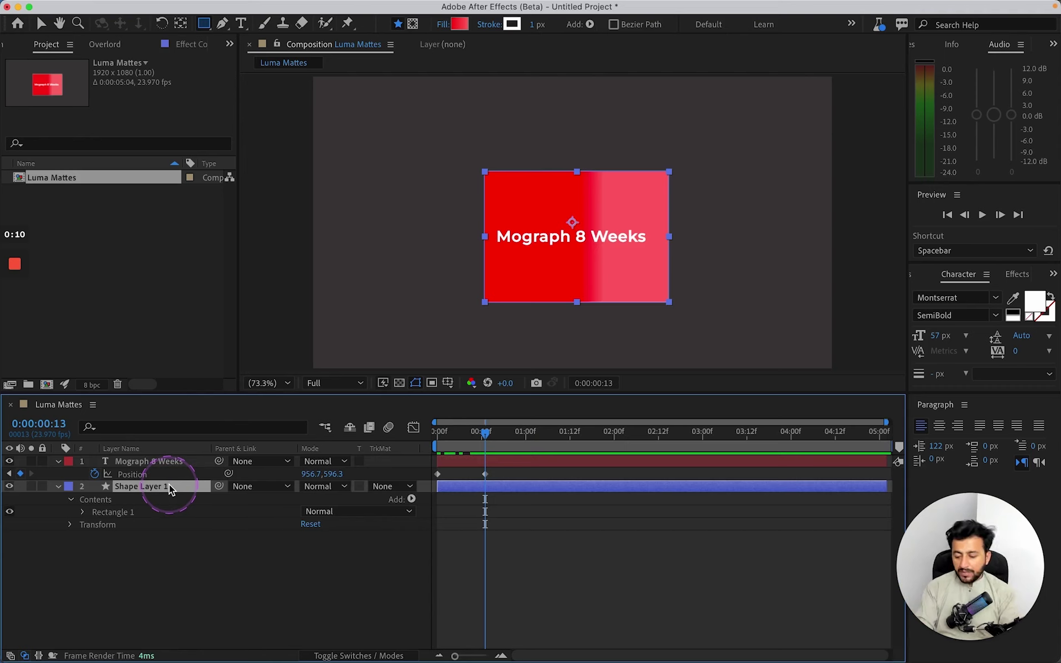
key("Return")
type("Square")
key("Return")
Duplicate the Square layer and place the copy above the "Mograph 8 Weeks" text layer
key("super+d")
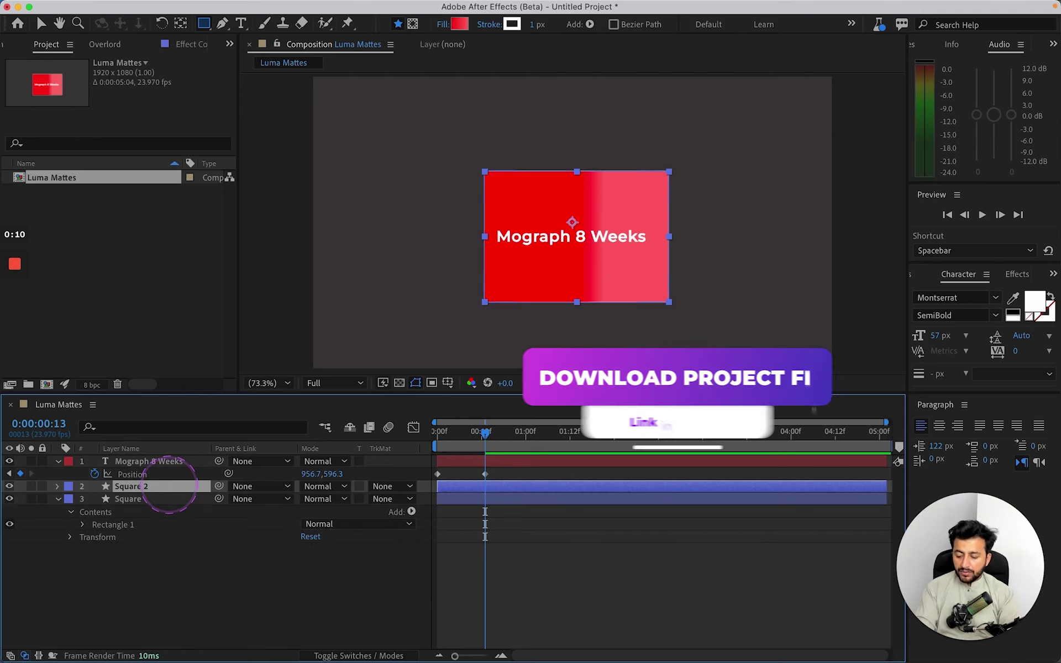
left_click_drag(151, 461, 154, 458)
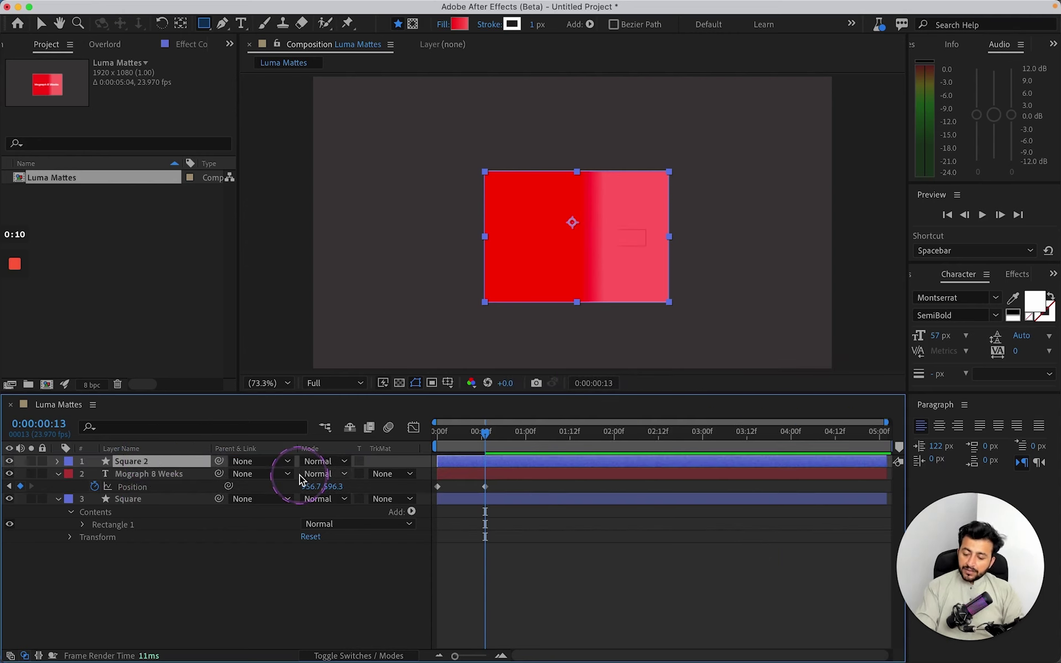
Set the "Mograph 8 Weeks" text layer's track matte to Alpha Matte "Square 2" and scrub the timeline to check the reveal
left_click(382, 474)
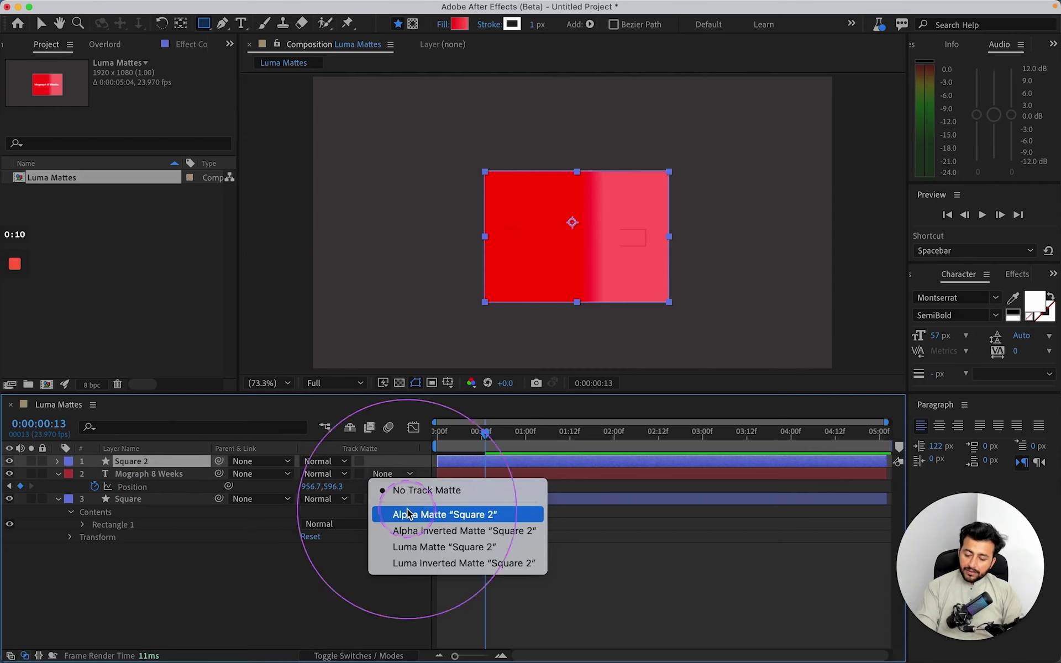
left_click(427, 514)
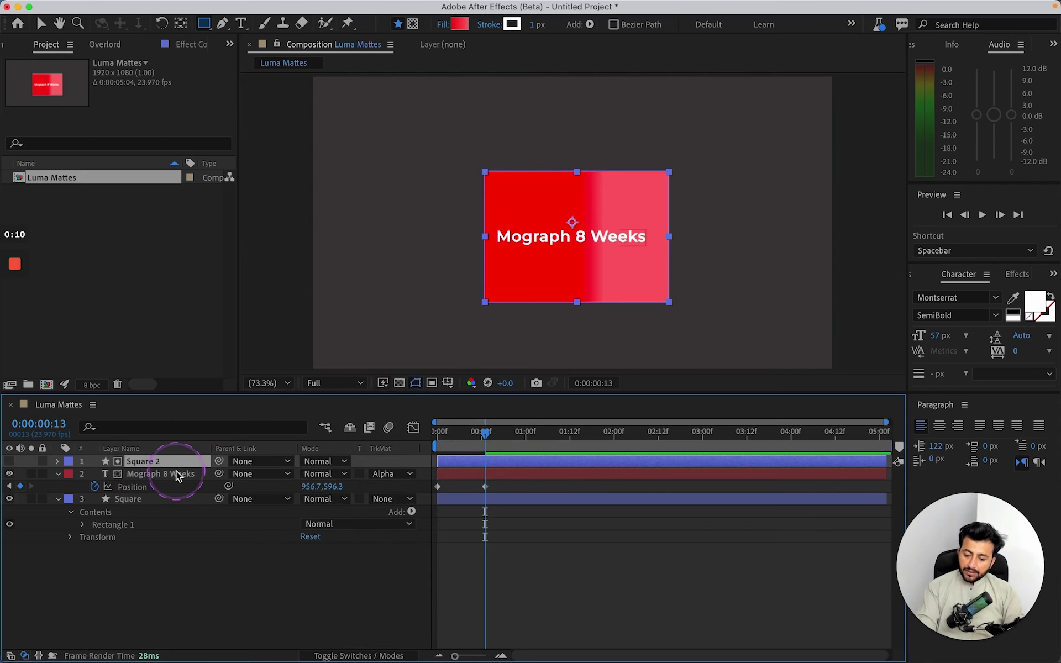
mouse_move(481, 435)
left_mouse_down()
mouse_move(441, 434)
mouse_move(491, 428)
left_mouse_up()
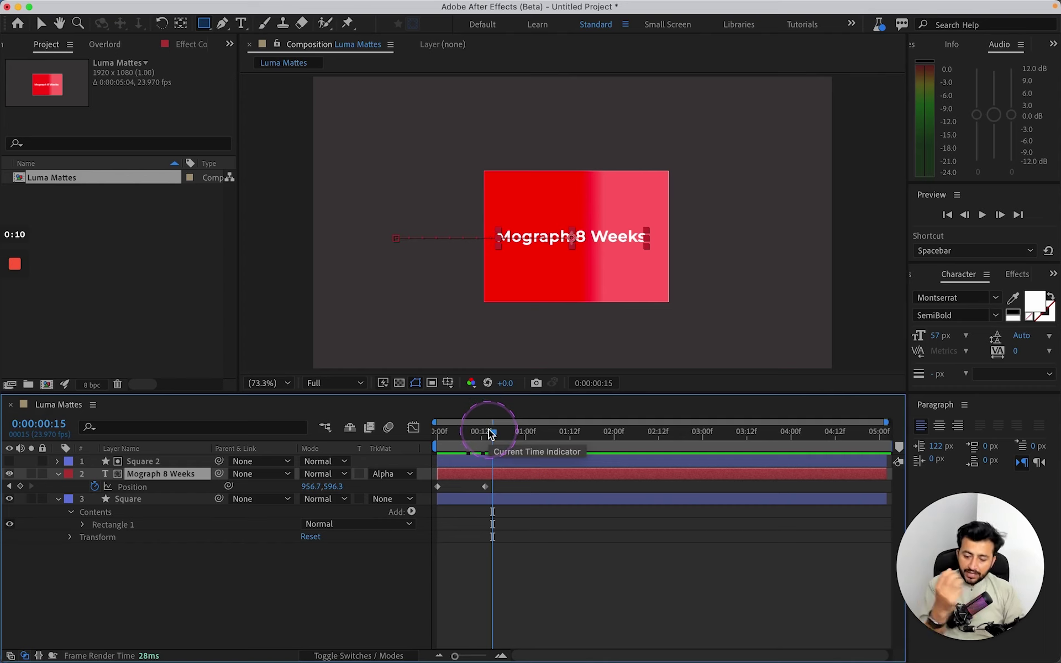
Duplicate the original Square layer again and move the new copy to the top of the layer stack
left_click(124, 498)
key("super+d")
left_click_drag(157, 500, 147, 456)
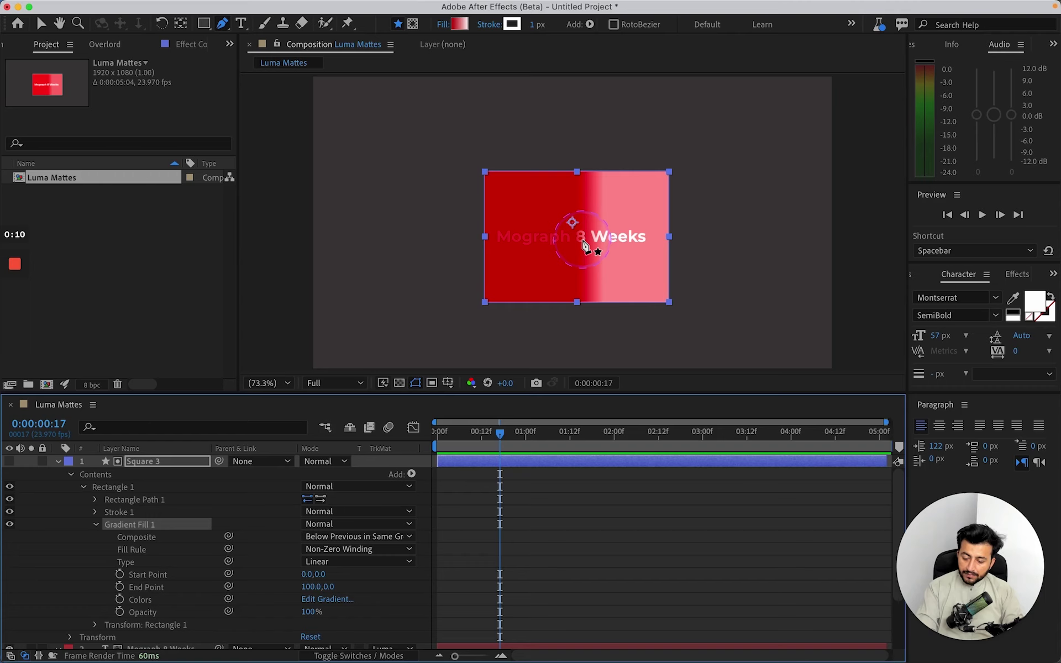
Stretch the Square 3 linear gradient across the full rectangle, with start point about -333.2, 3.0 and end point about 336.9, -0.6
key("v")
key("v")
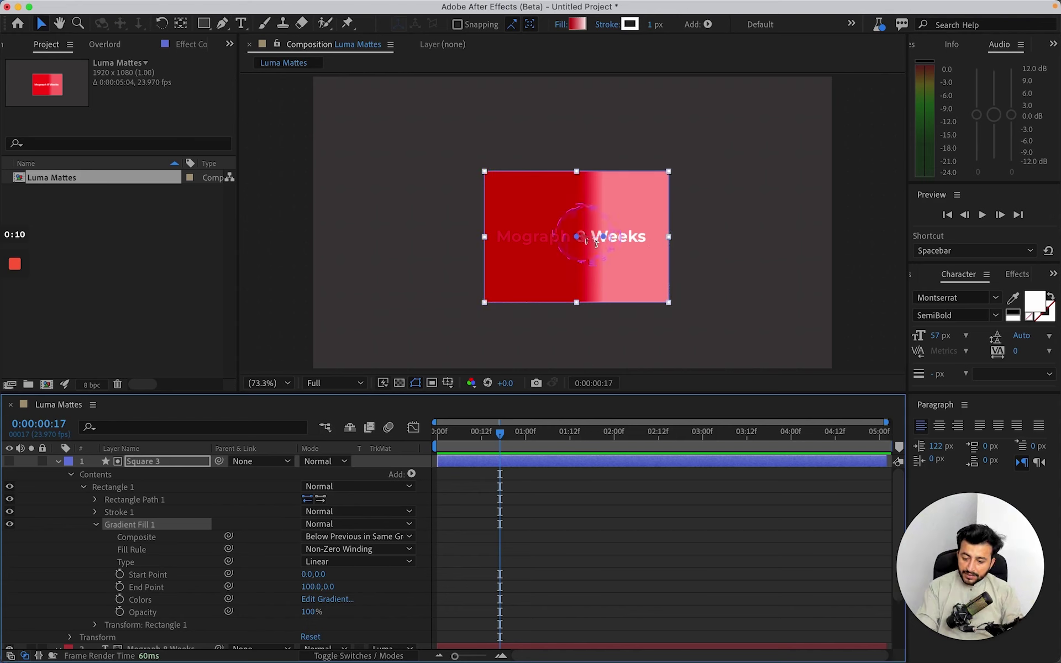
left_click_drag(577, 237, 728, 234)
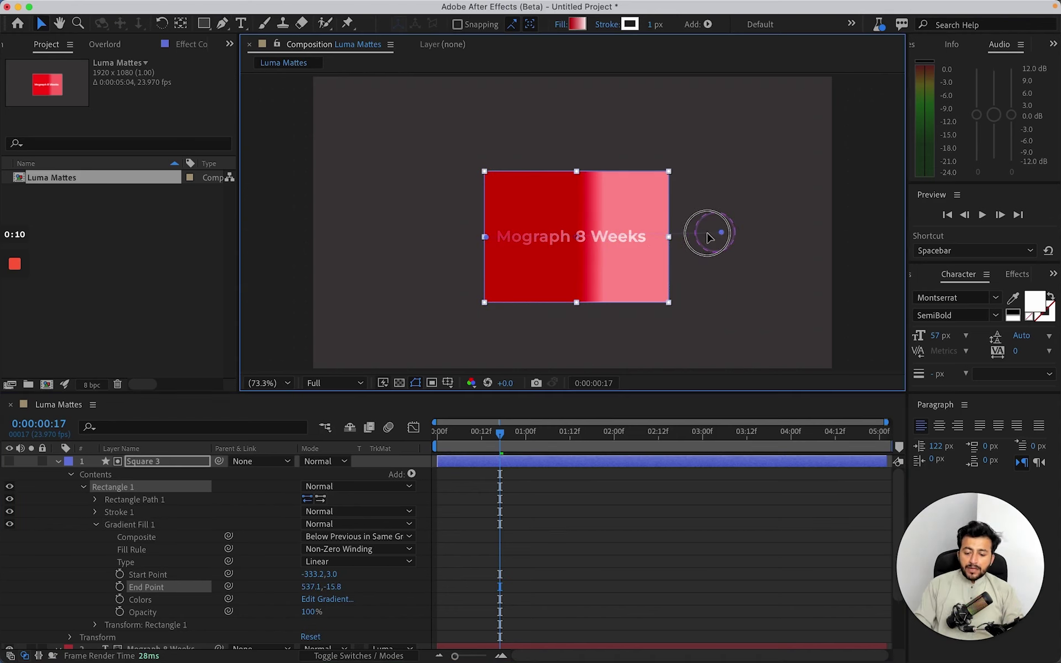
left_click_drag(719, 234, 667, 237)
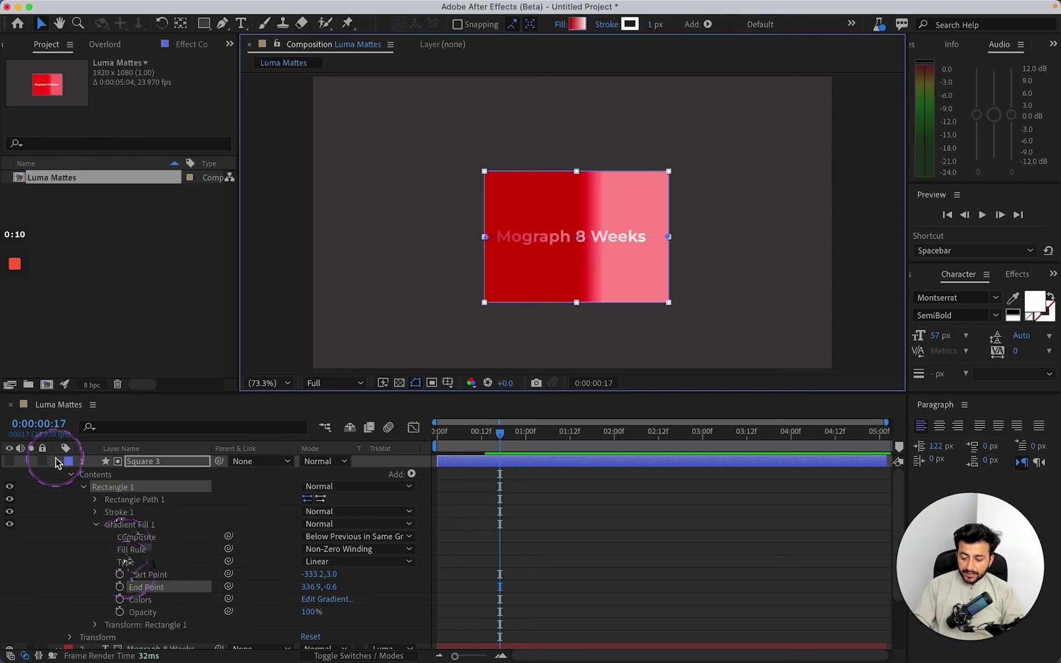
Copy Gradient Fill 1 of the Square 3 layer and delete the gradient fill inside Rectangle 1 of the Square layer
left_click(120, 526)
scroll(143, 569, "down", 3)
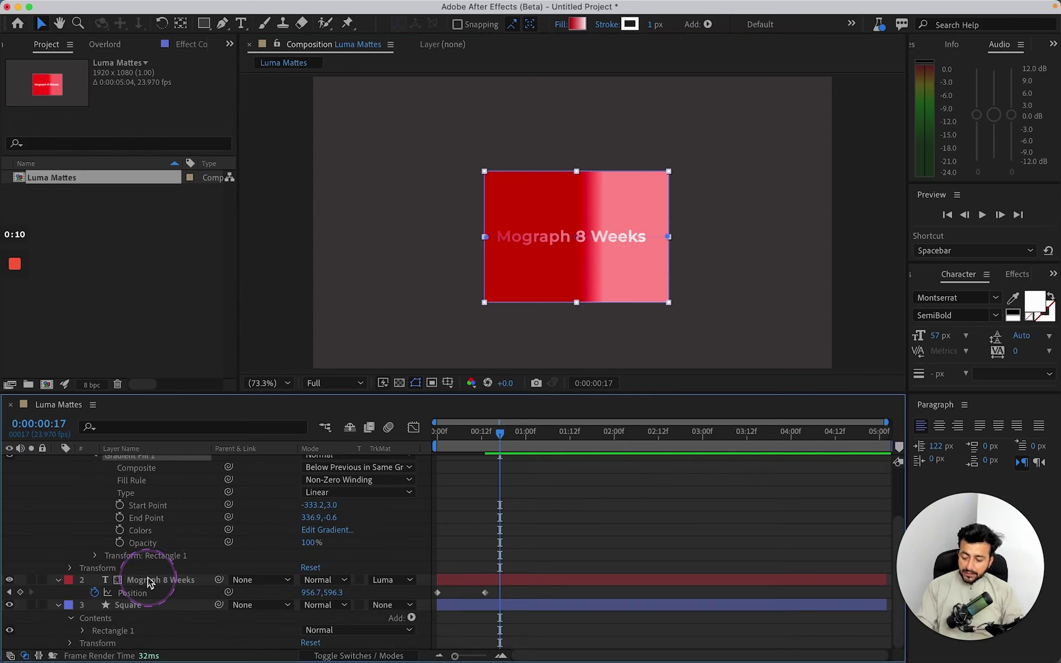
left_click(127, 605)
left_click(83, 630)
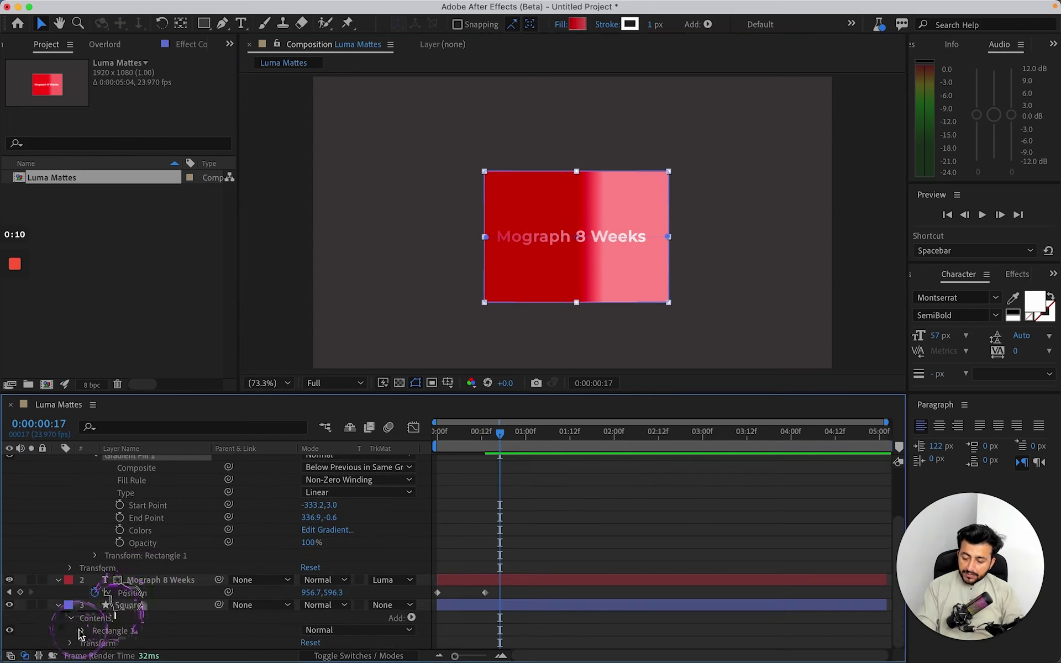
scroll(89, 630, "down", 2)
scroll(114, 623, "down", 2)
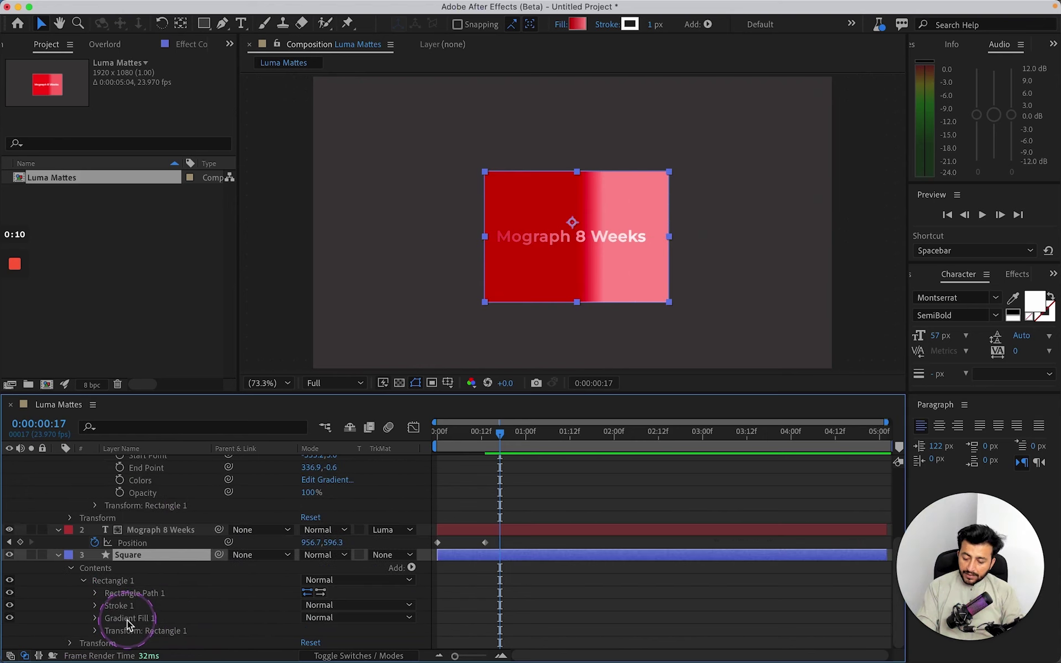
left_click(127, 618)
key("Delete")
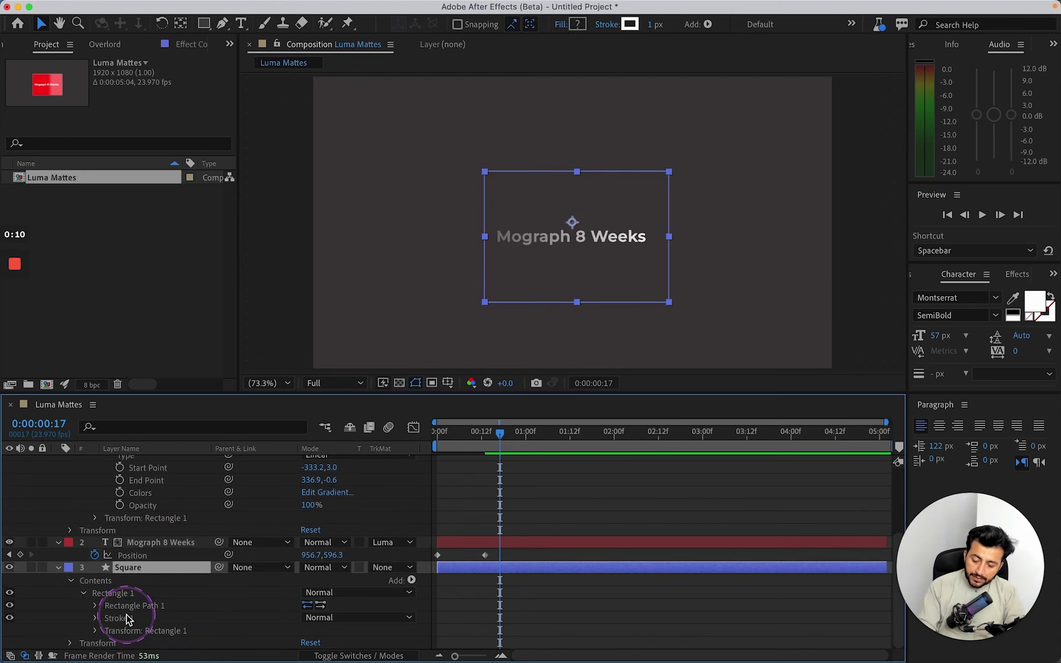
Paste the copied gradient fill into the contents of the Square layer
left_click(121, 580)
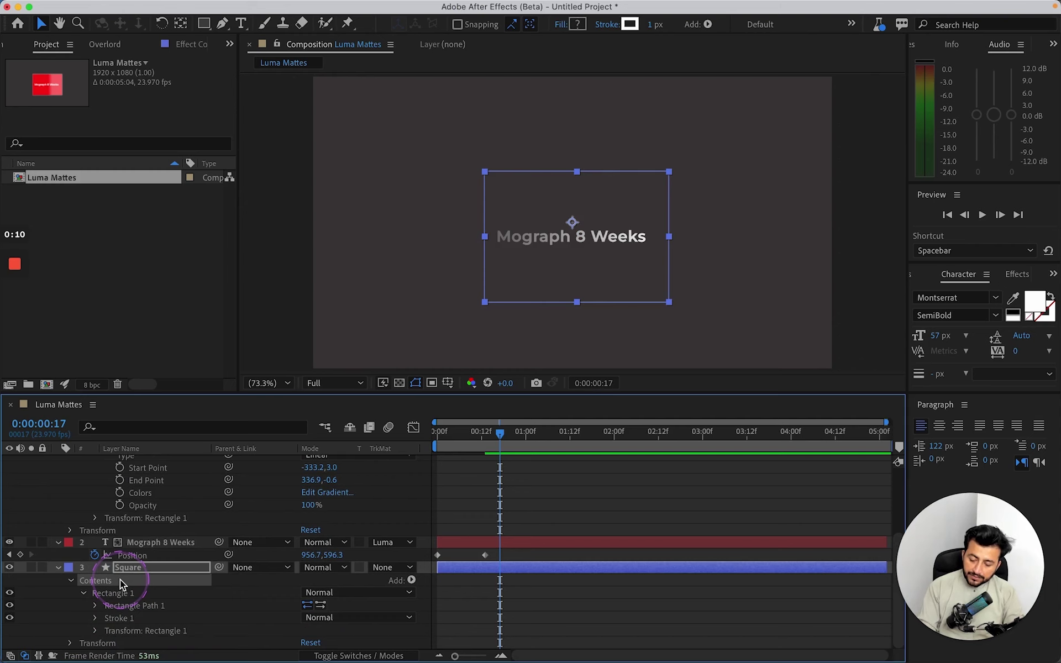
key("super+z")
scroll(166, 586, "down", 1)
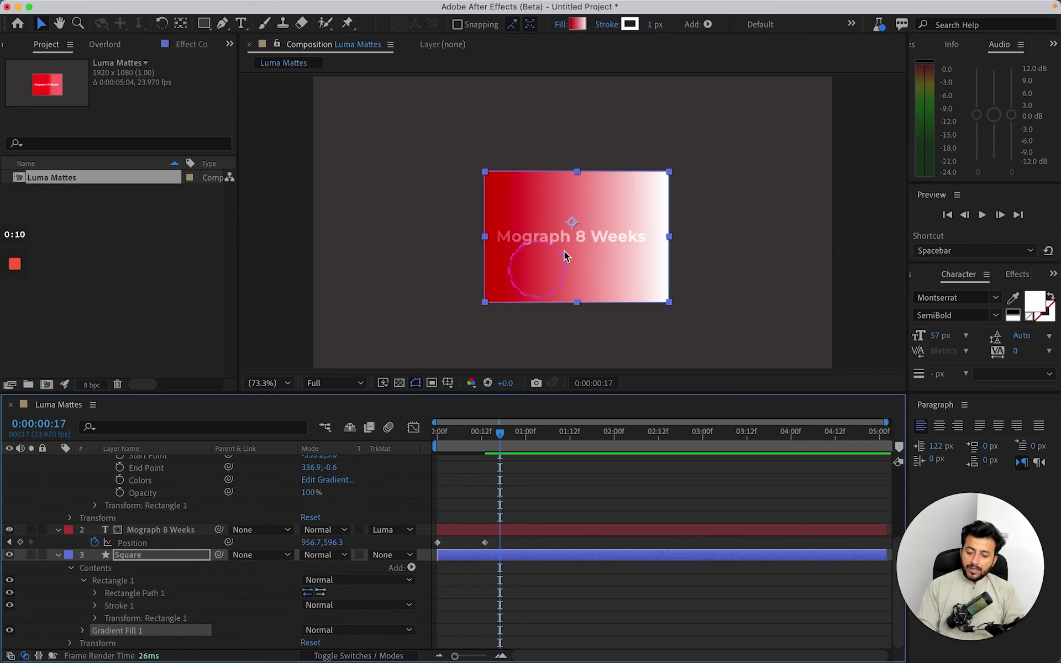
key("alt+a")
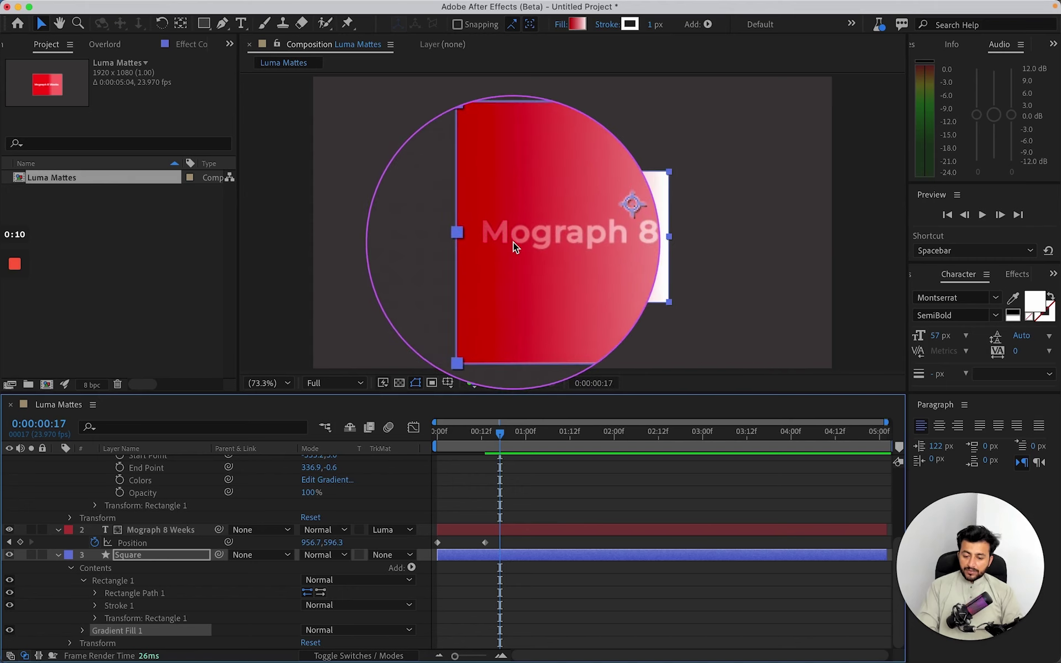
Set the fill colour of the "Mograph 8 Weeks" text layer to black and deselect it
left_click(479, 530)
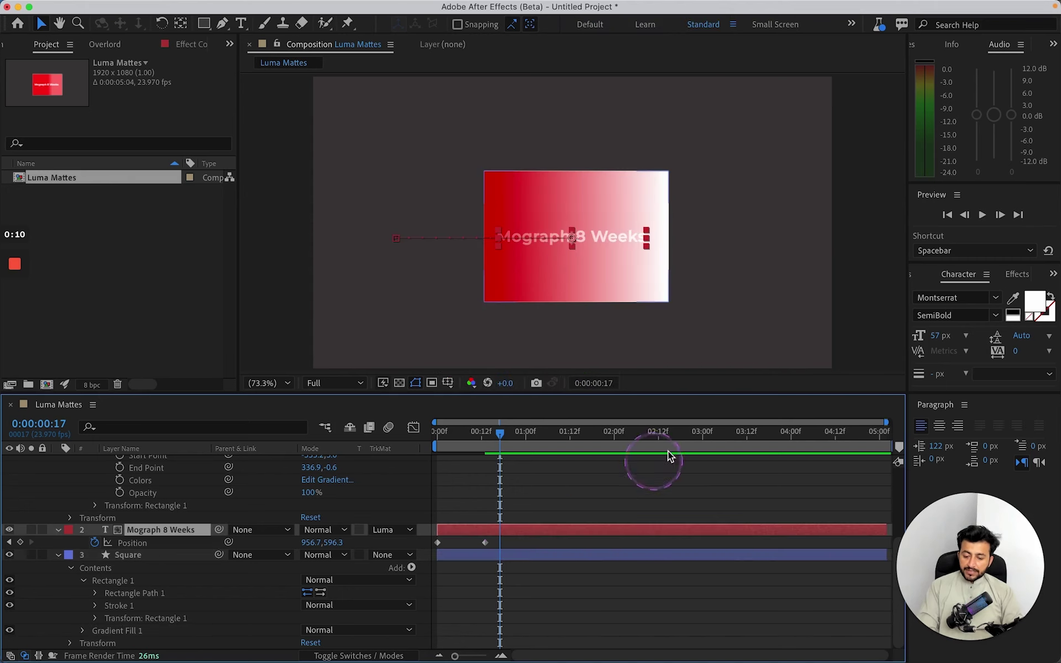
left_click(1018, 301)
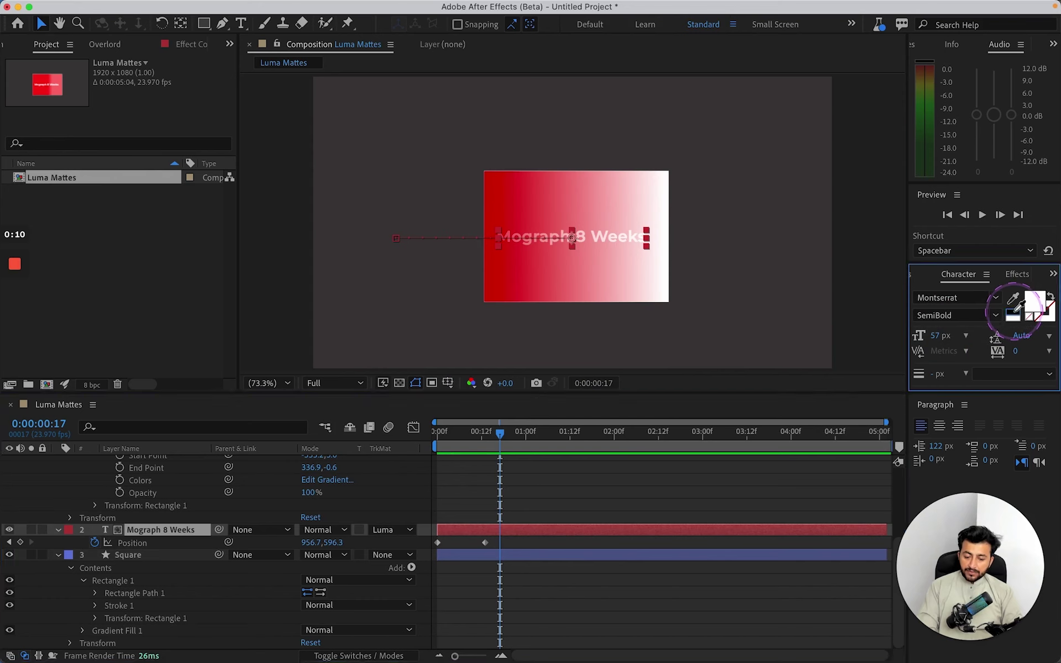
left_click(1015, 311)
left_click(719, 489)
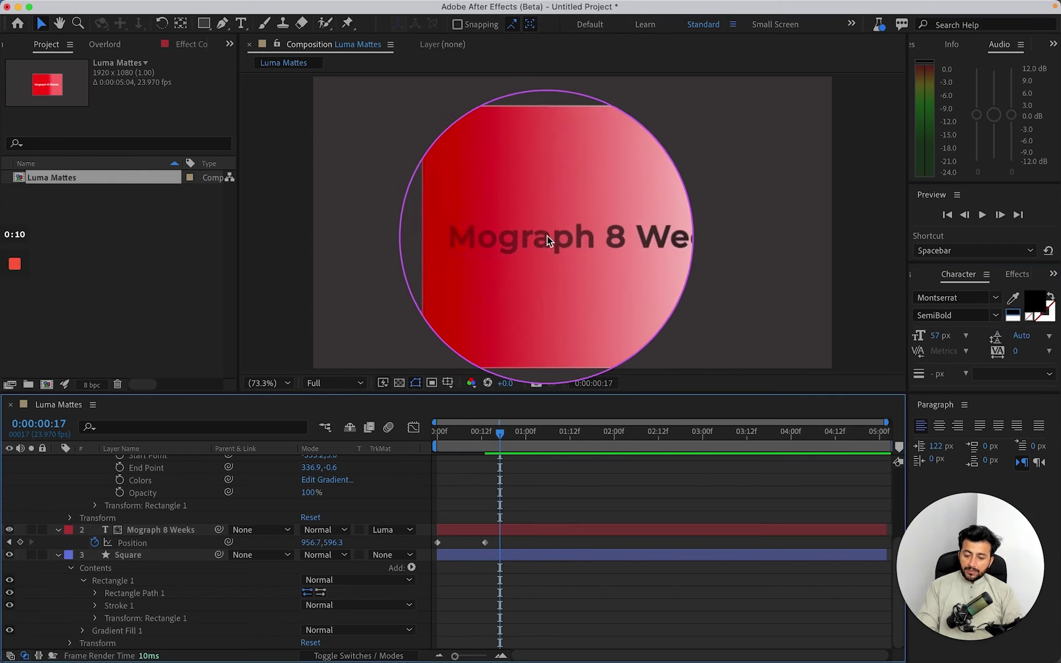
Change the red colour stop of the Square 3 matte's gradient fill to black and deselect the layer
scroll(216, 531, "up", 5)
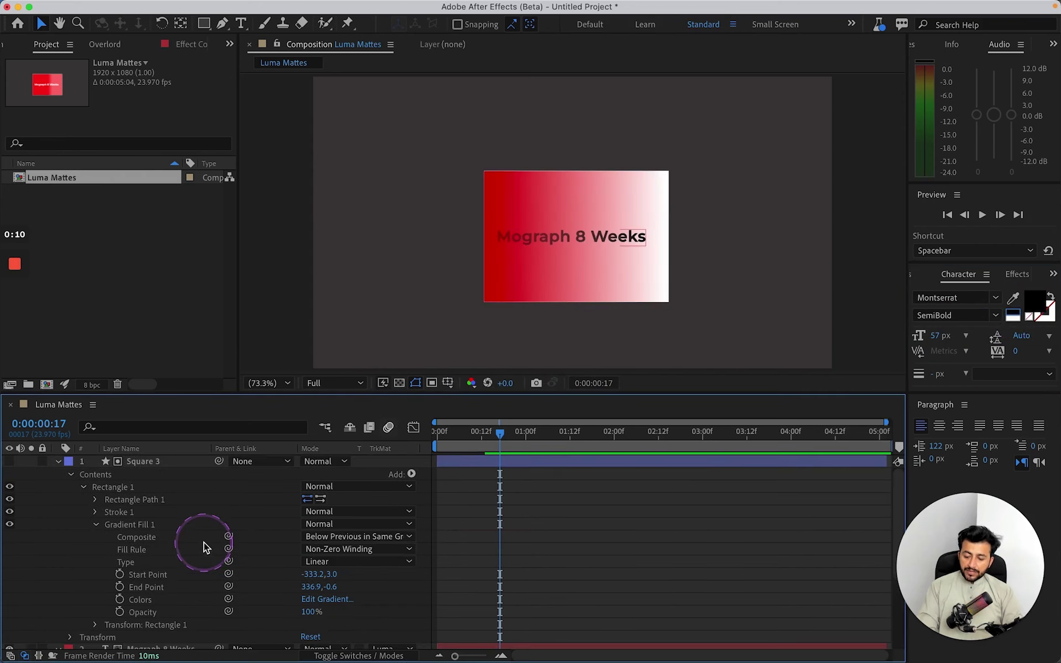
left_click(144, 461)
left_click(585, 26)
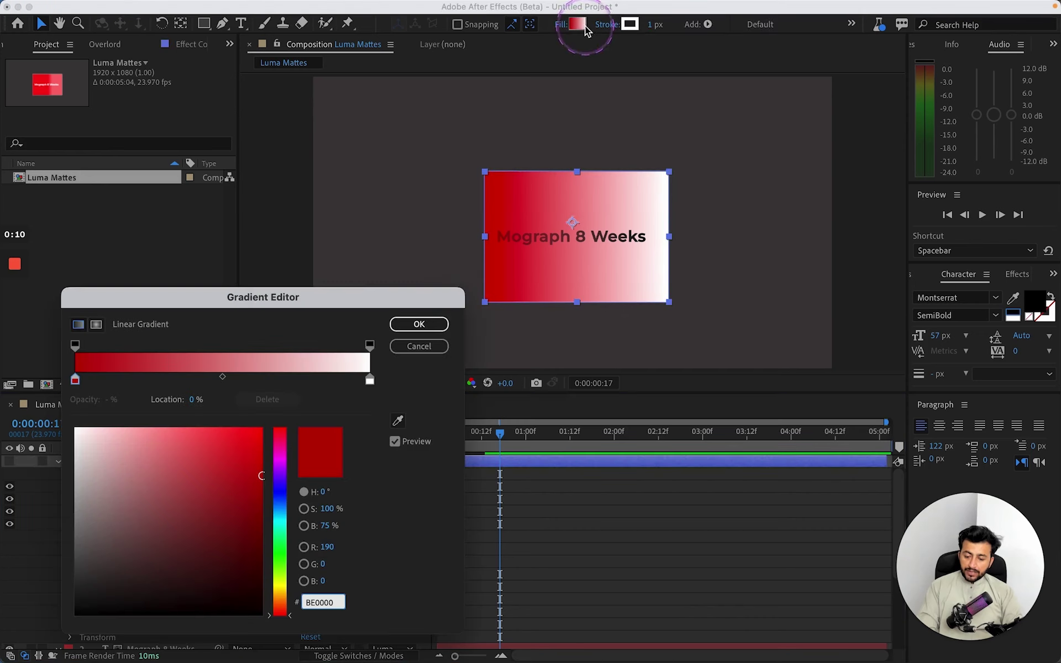
left_click(76, 379)
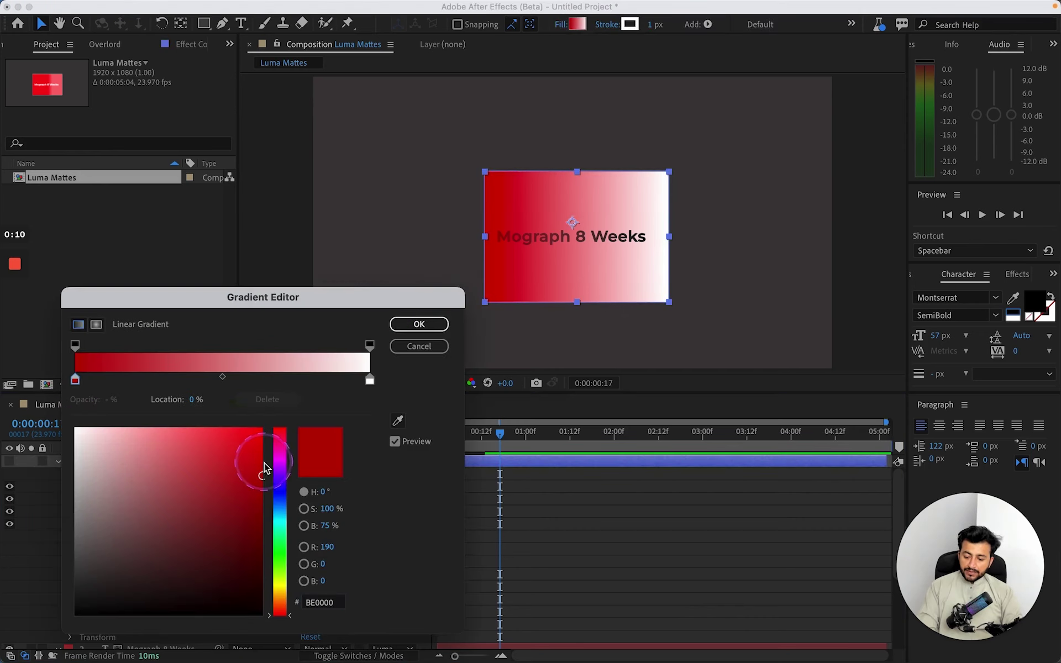
left_click_drag(264, 468, 252, 615)
left_click(409, 327)
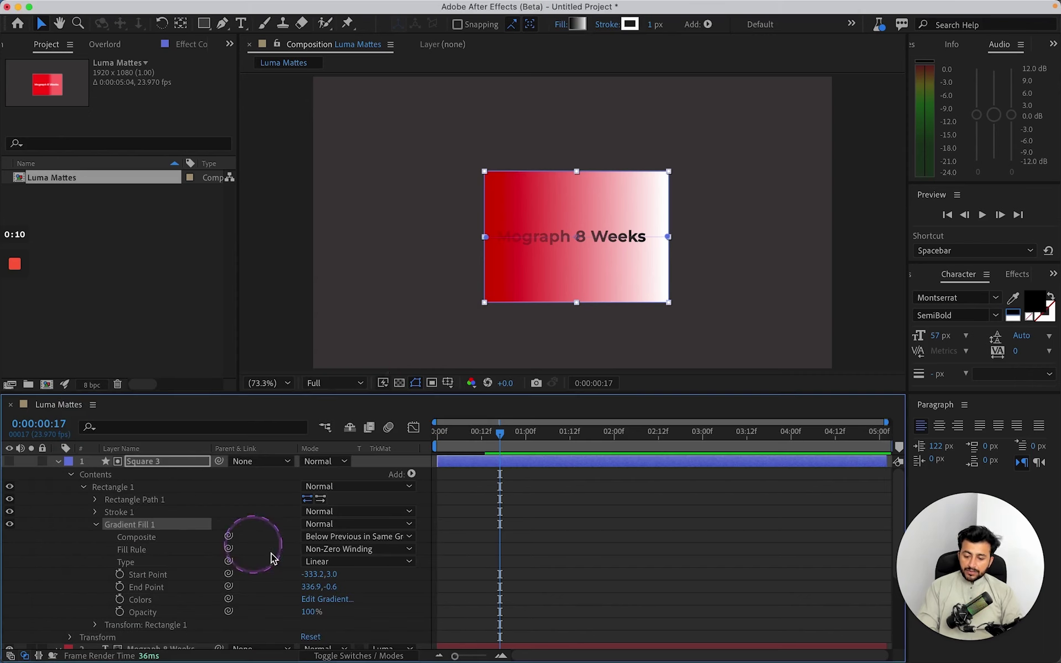
left_click(550, 542)
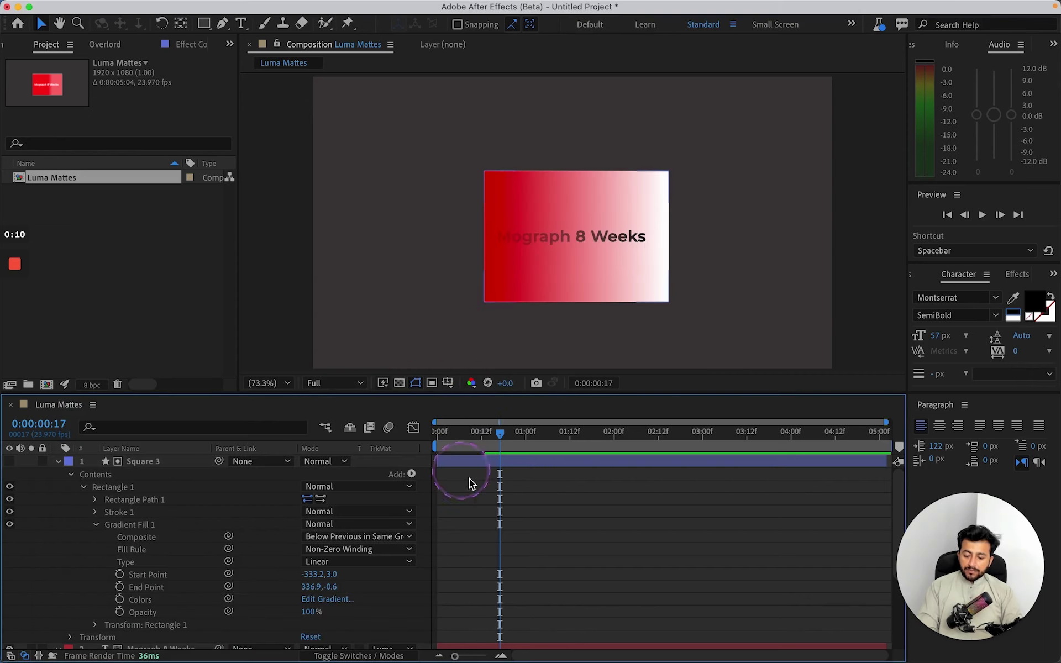
Move the Square 3 gradient's start point inward to about -256.8, 6.9, and briefly show the matte layer to check its gradient
left_click(142, 524)
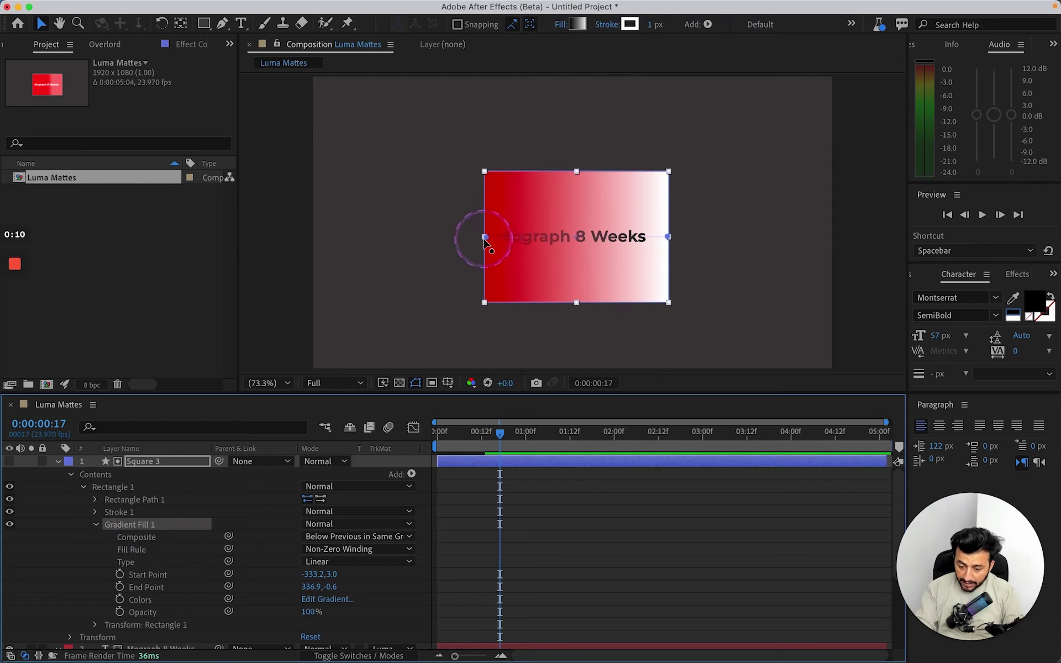
left_click_drag(479, 237, 496, 239)
left_click_drag(504, 239, 517, 243)
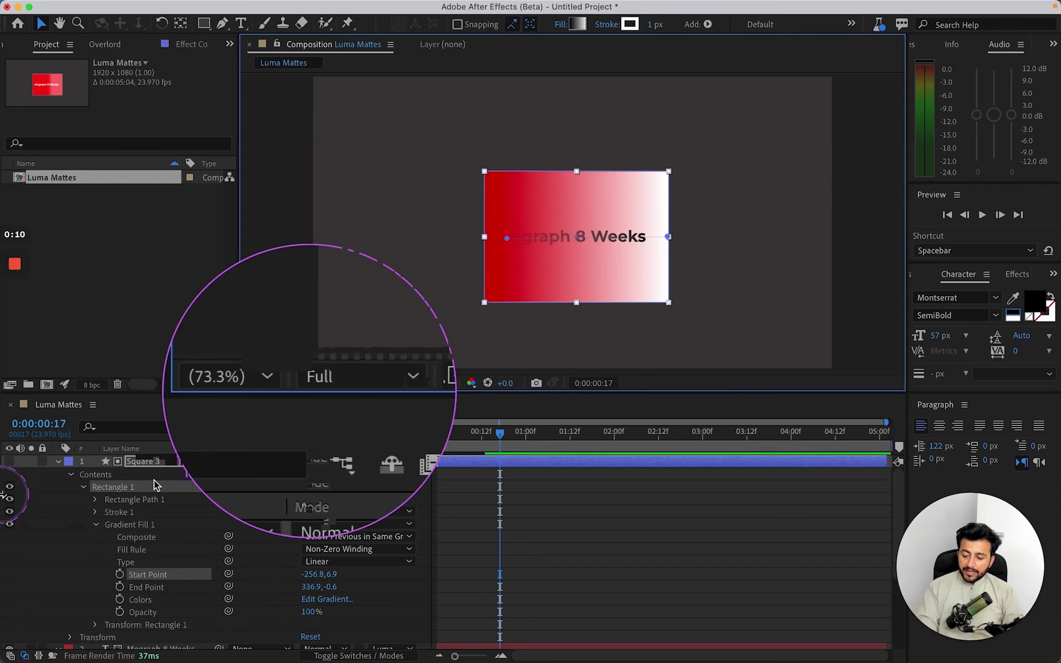
left_click(10, 462)
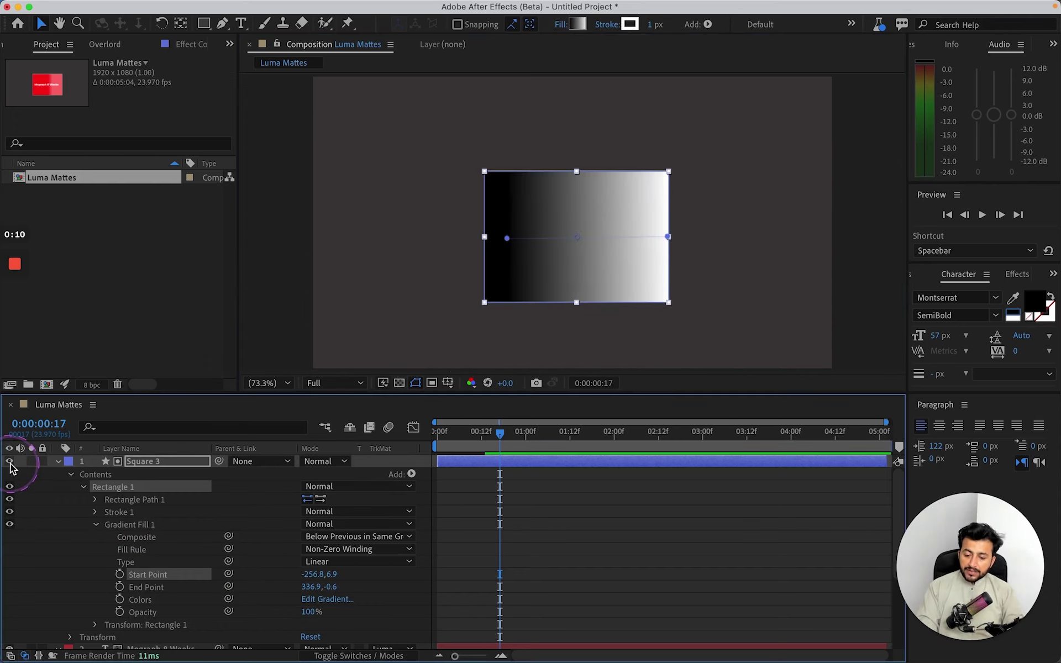
left_click(9, 462)
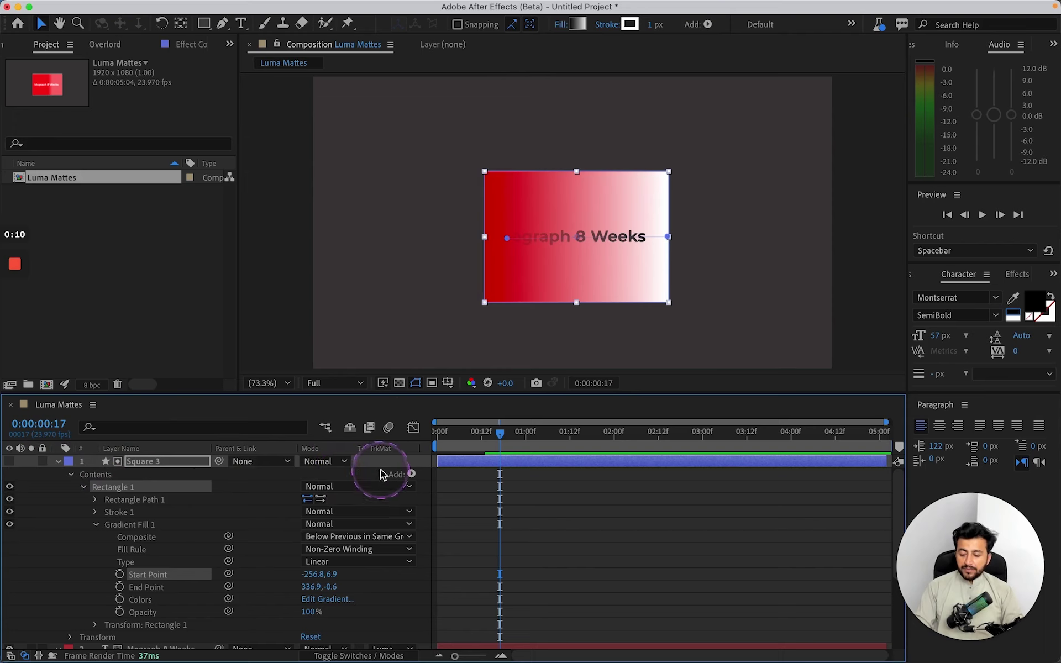
Switch the text layer's track matte to Luma Inverted Matte "Square 3" and scrub the timeline to check the effect
left_click(59, 461)
left_click(323, 474)
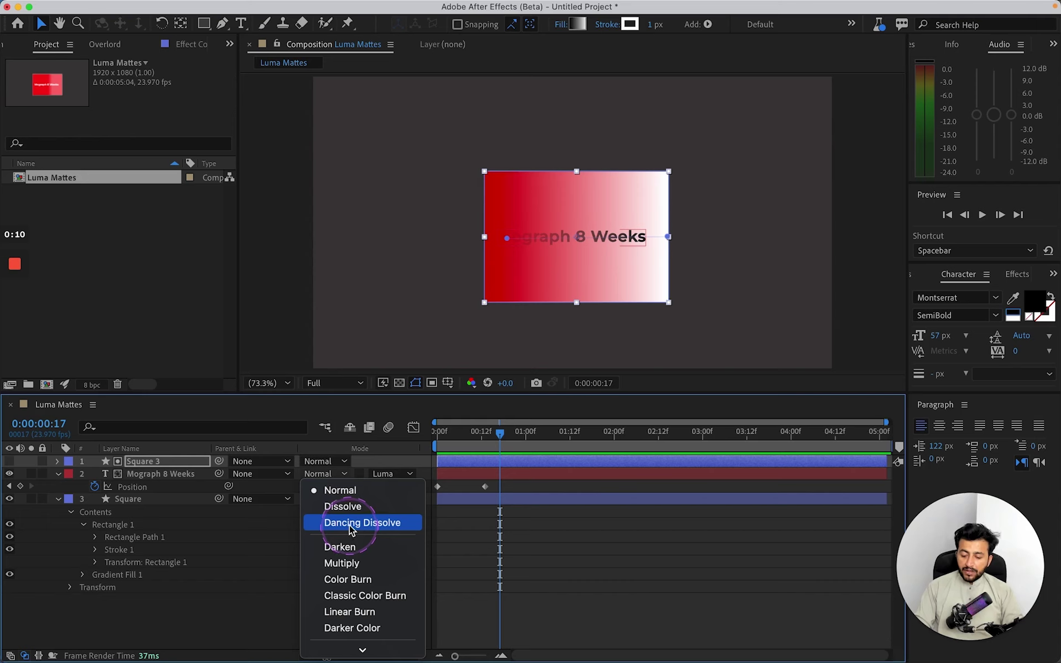
left_click(376, 474)
left_click(387, 473)
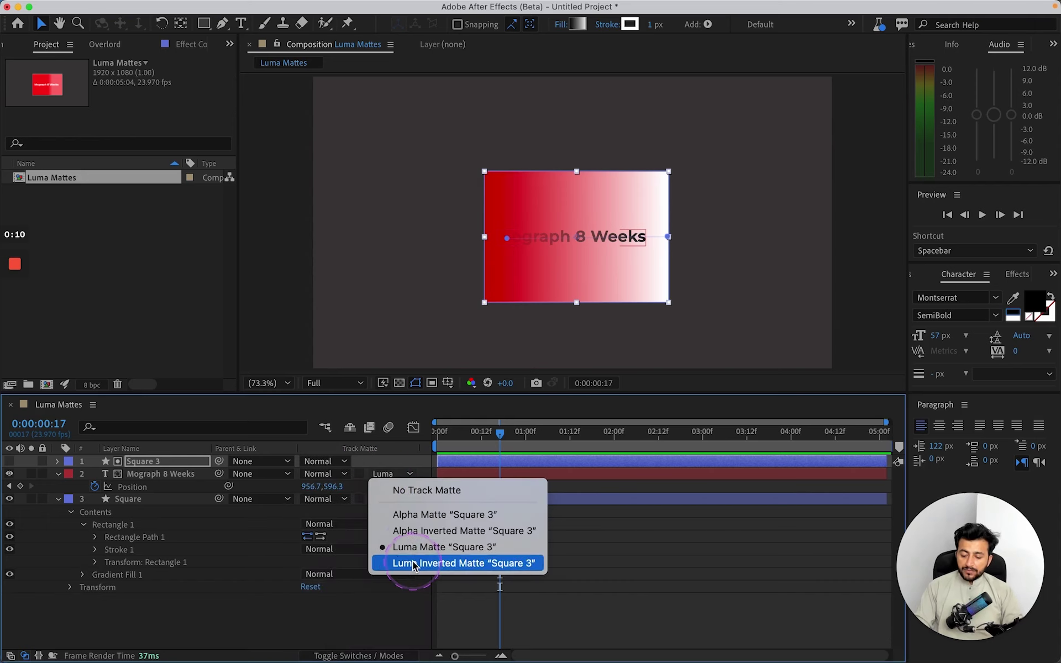
left_click(406, 563)
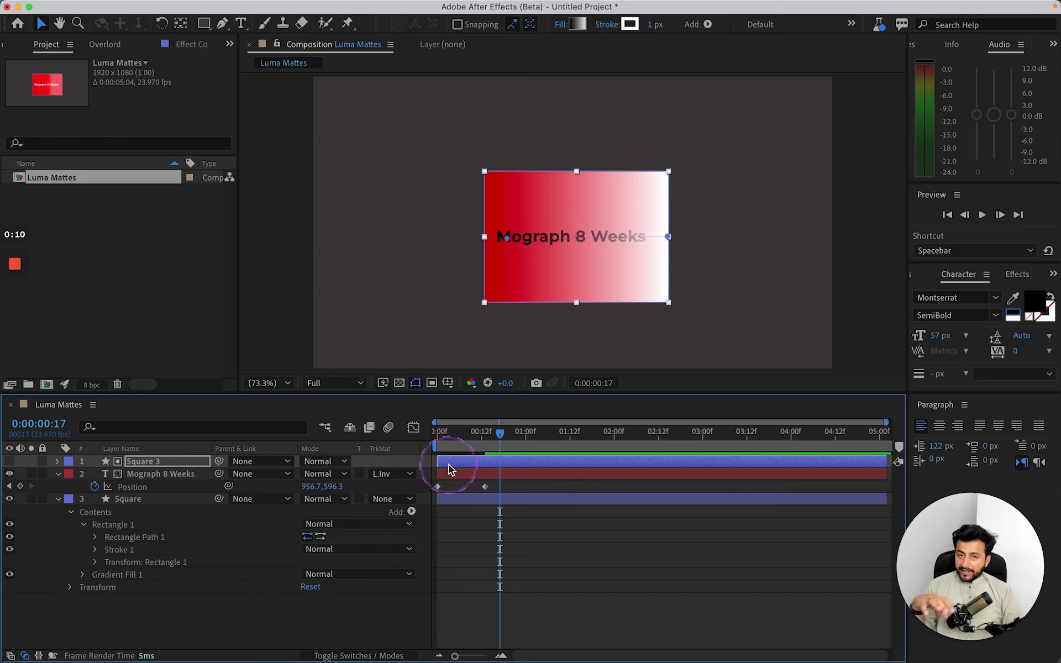
left_click_drag(474, 431, 503, 431)
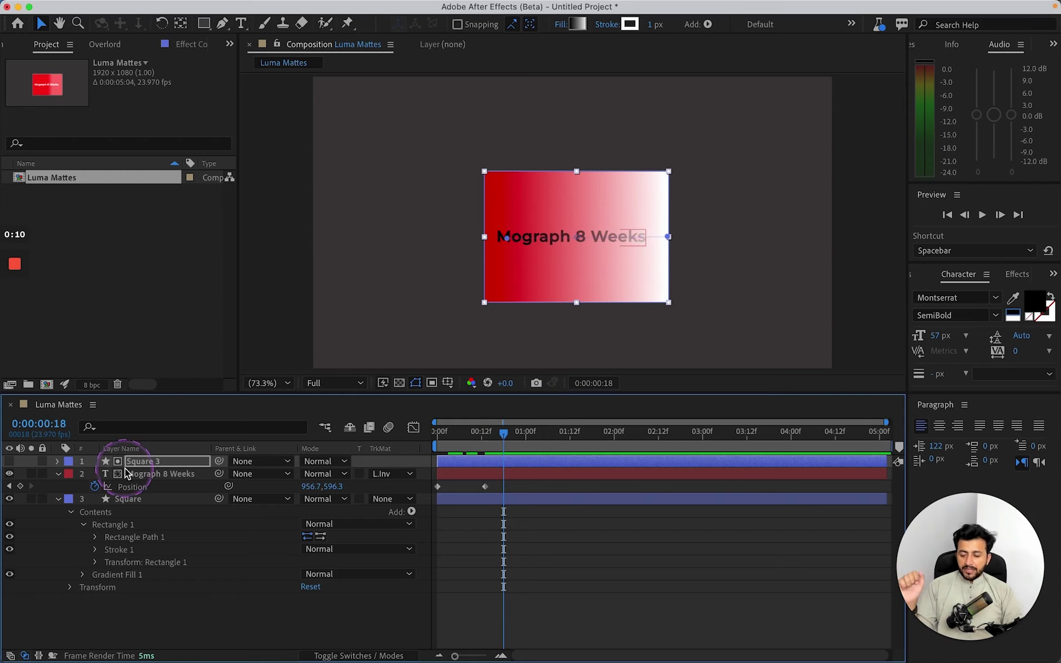
Create a new 1920 x 1080 composition named "3D Cube"
left_click(243, 603)
key("super+n")
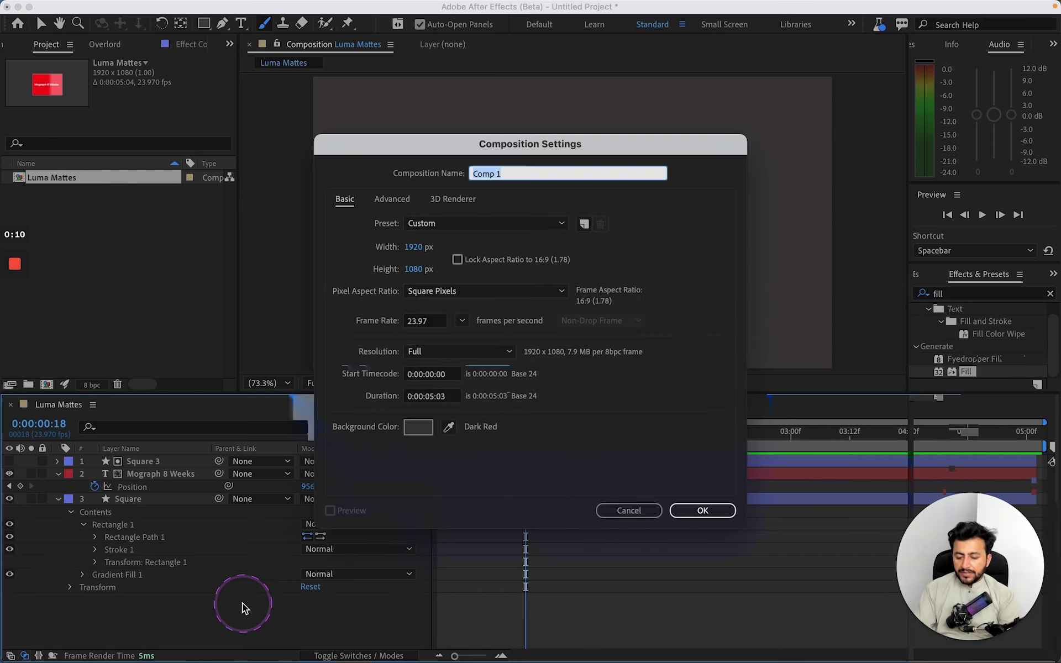
type("3D Cube")
key("Return")
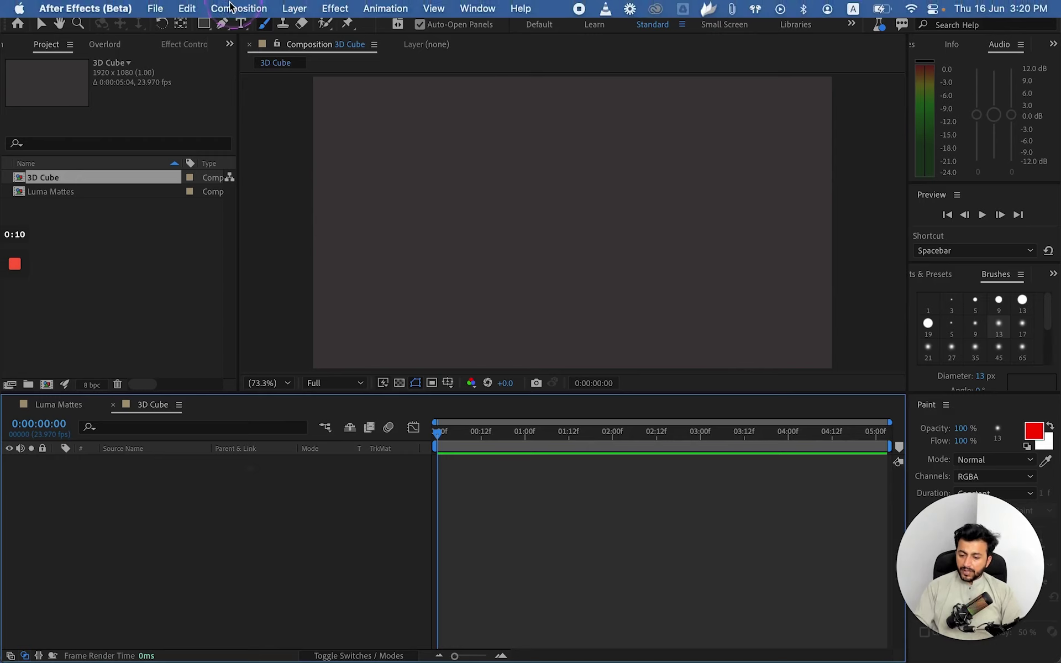
left_click(204, 22)
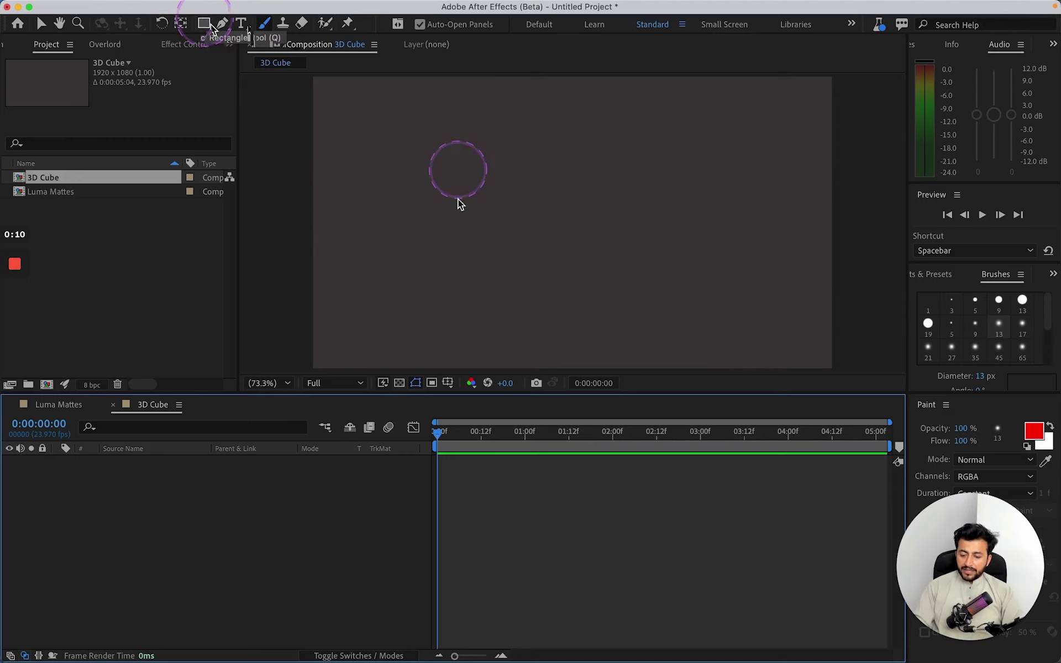
key("super+n")
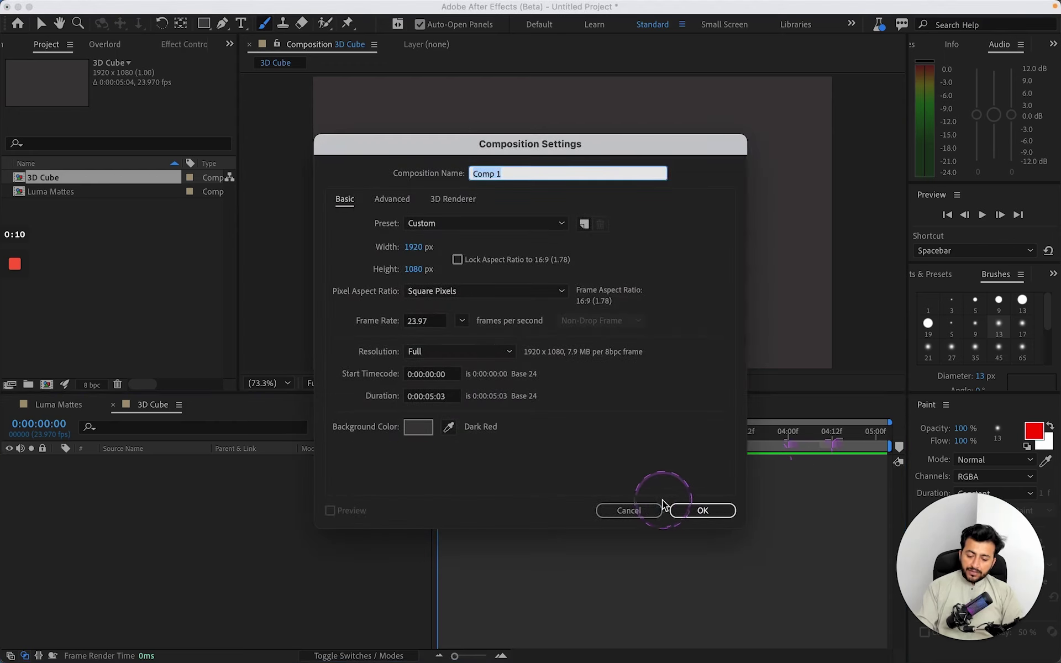
left_click(635, 510)
key("super+k")
left_click(644, 511)
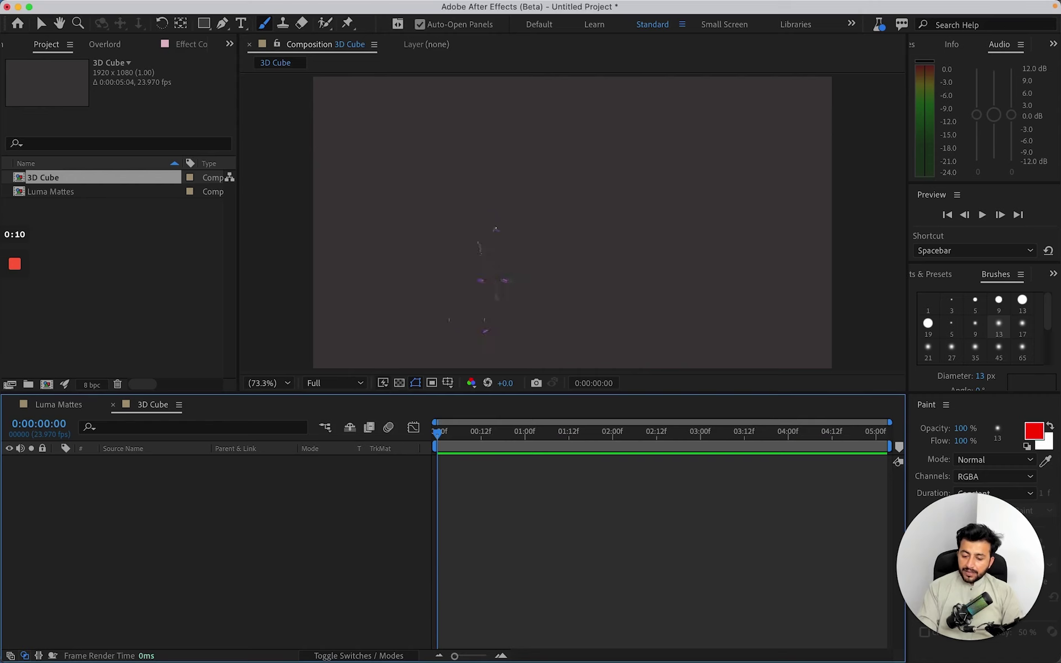
Fit the composition in the viewer, add a full-frame rectangle shape layer, and change its gradient fill to a solid colour
left_click(268, 382)
left_click(270, 403)
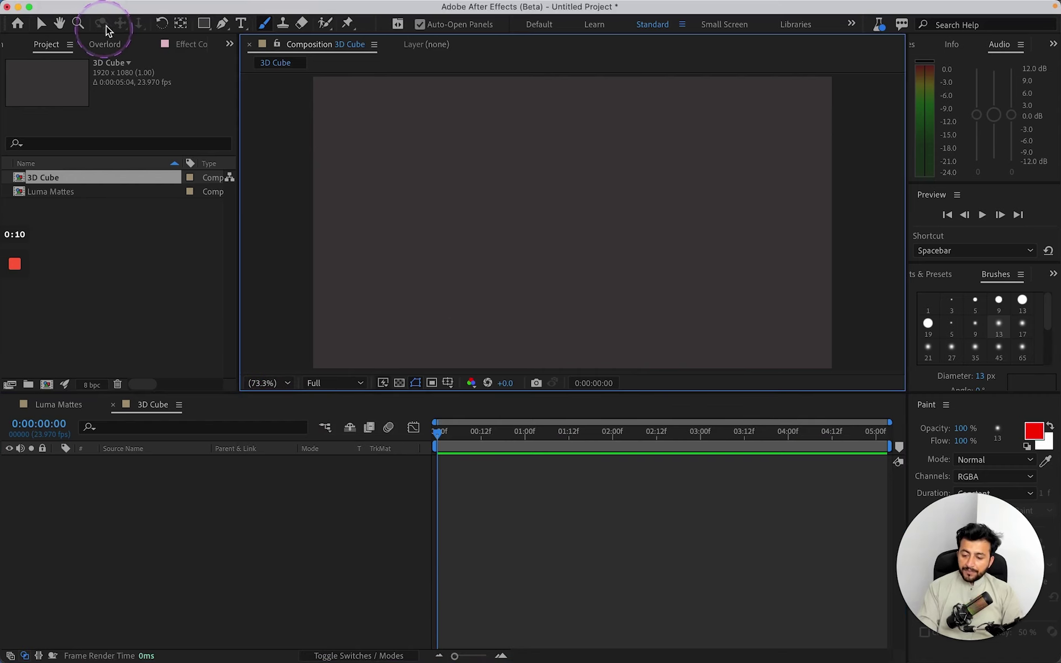
double_click(204, 23)
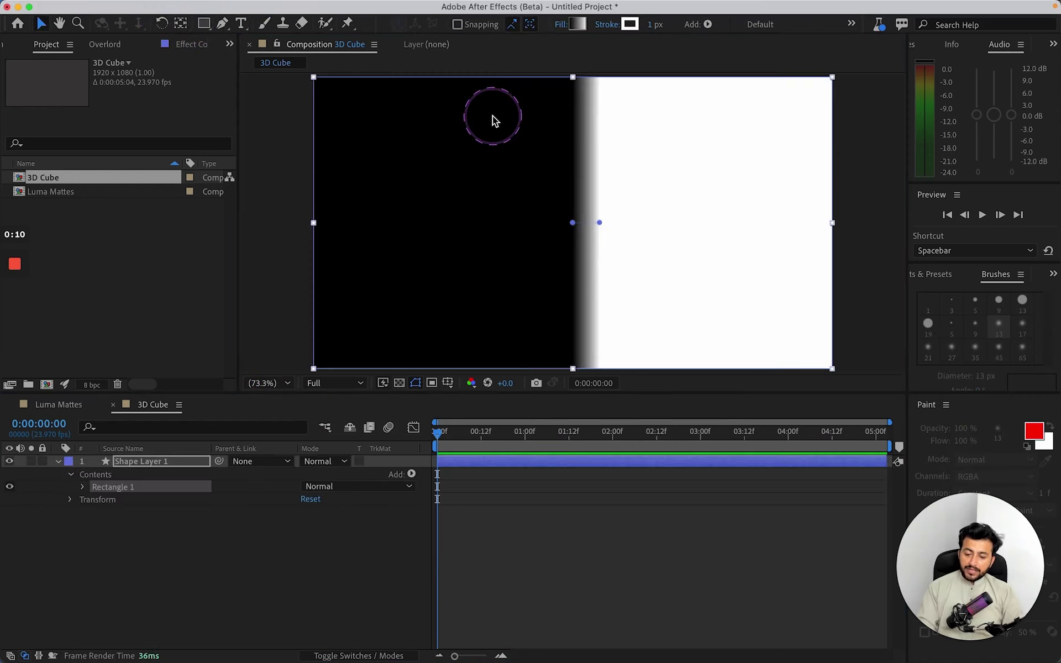
left_click(561, 25)
left_click(475, 299)
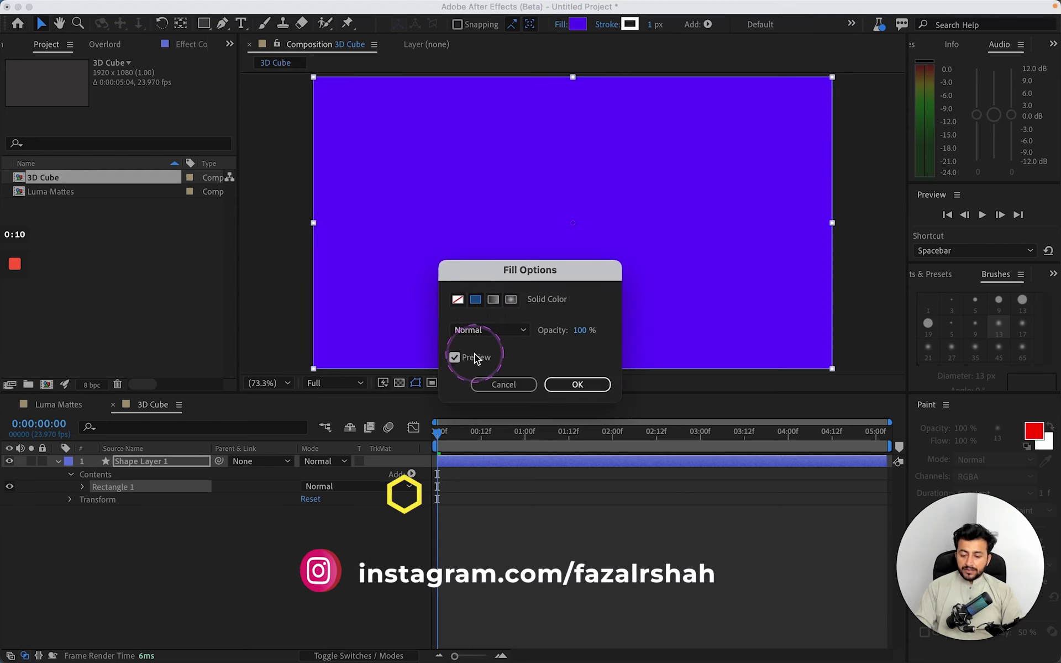
left_click(572, 384)
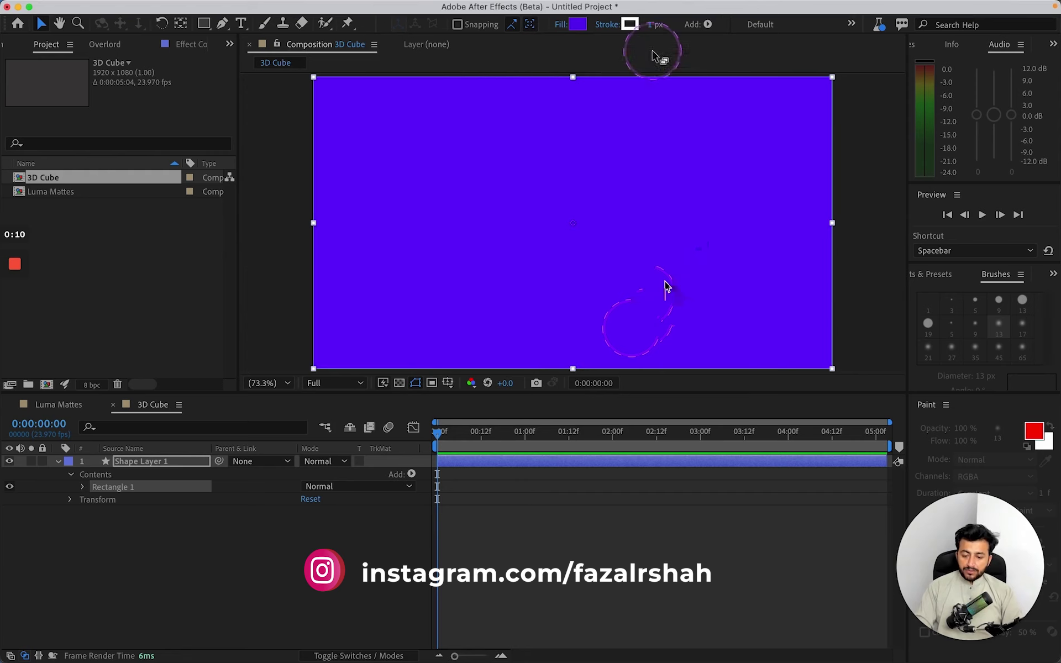
Set the rectangle's stroke width to 0 px and change its stroke type to none
left_click_drag(649, 26, 614, 26)
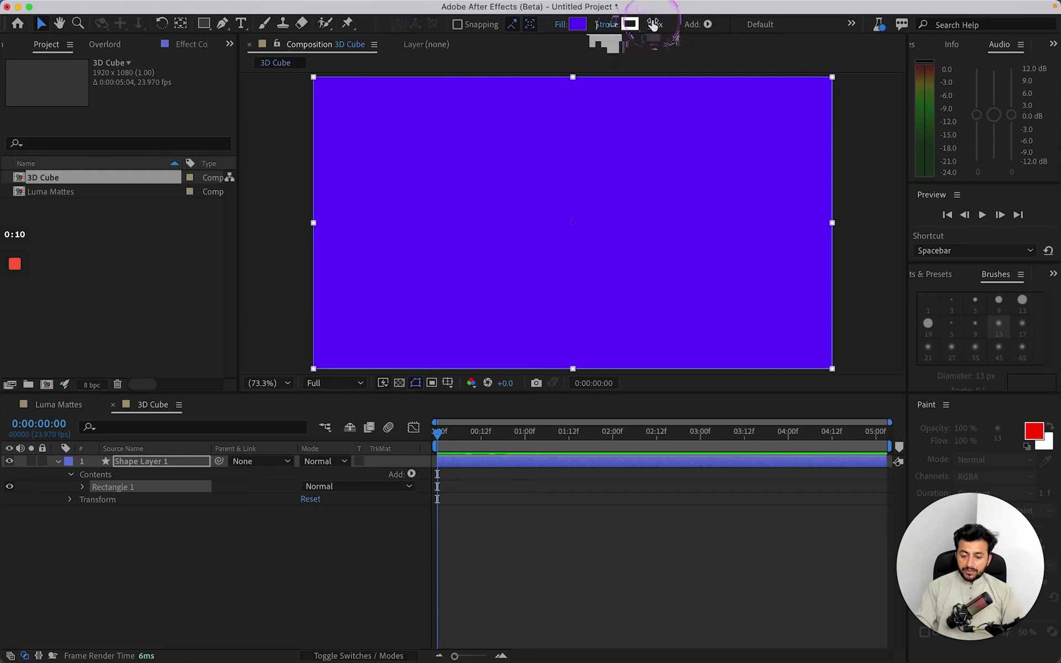
left_click(634, 25, "alt")
left_click(634, 24, "alt")
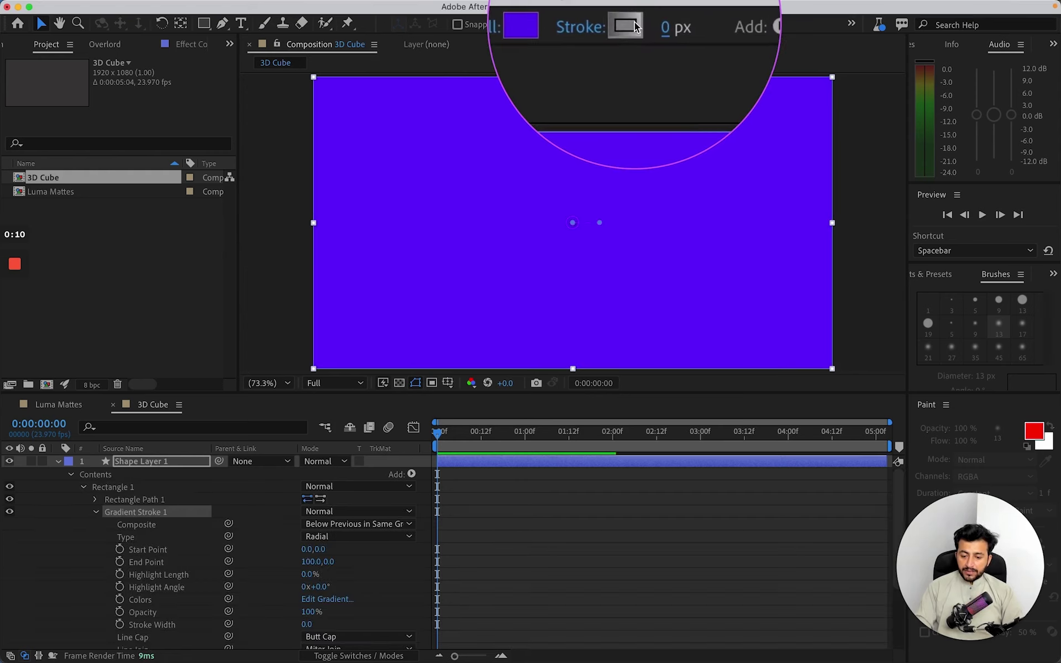
left_click(634, 25, "alt")
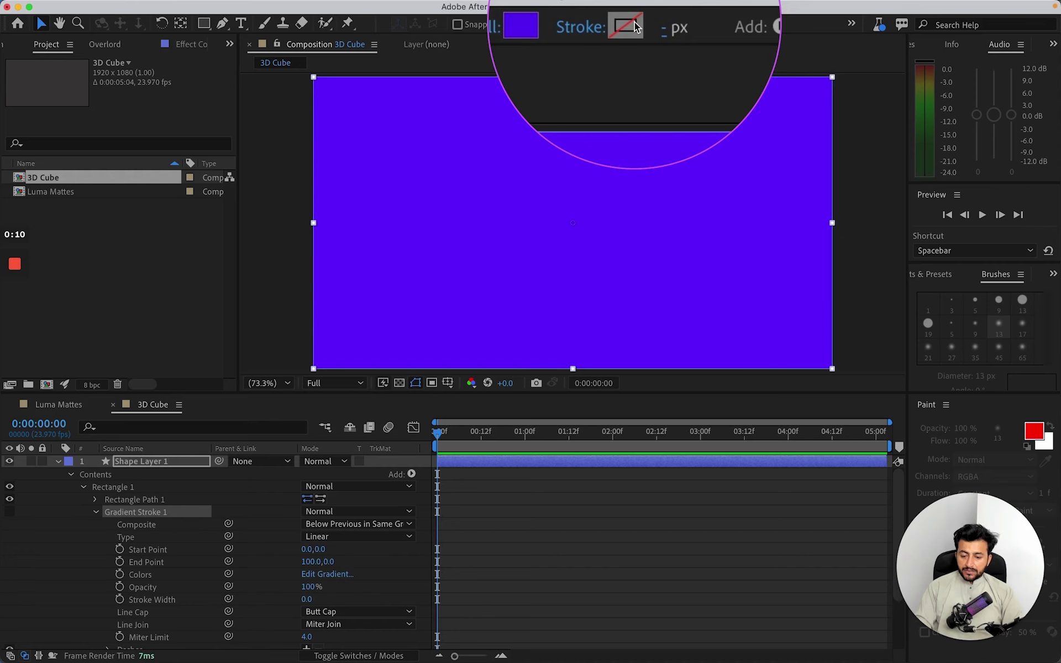
Collapse the shape layer's contents and rename the layer as Front
left_click(70, 473)
left_click(64, 463)
left_click(62, 463)
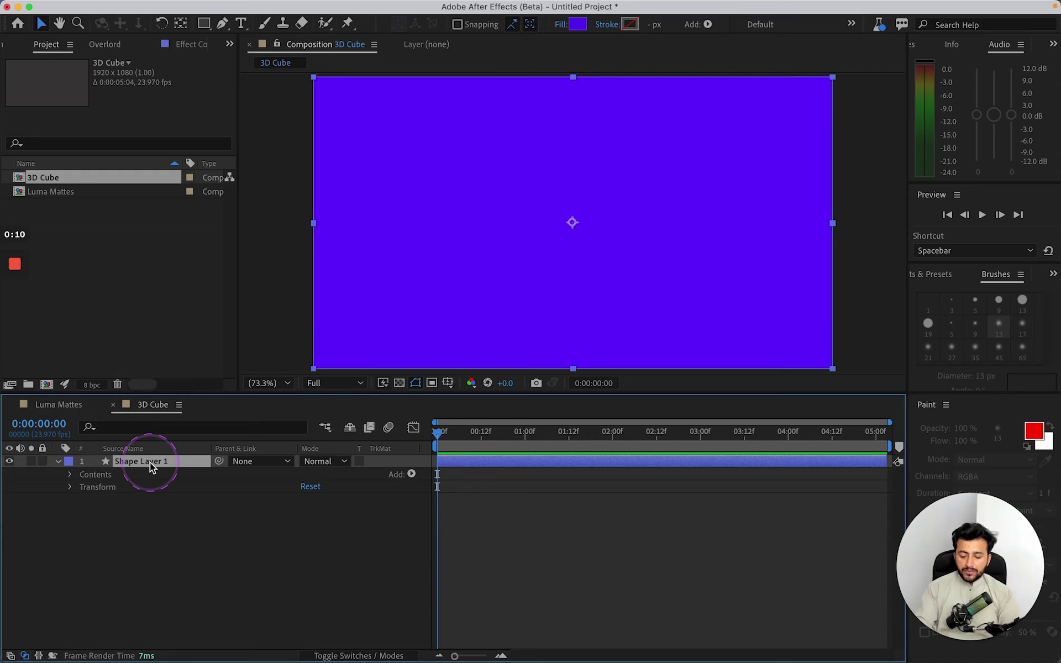
key("Return")
type("Front")
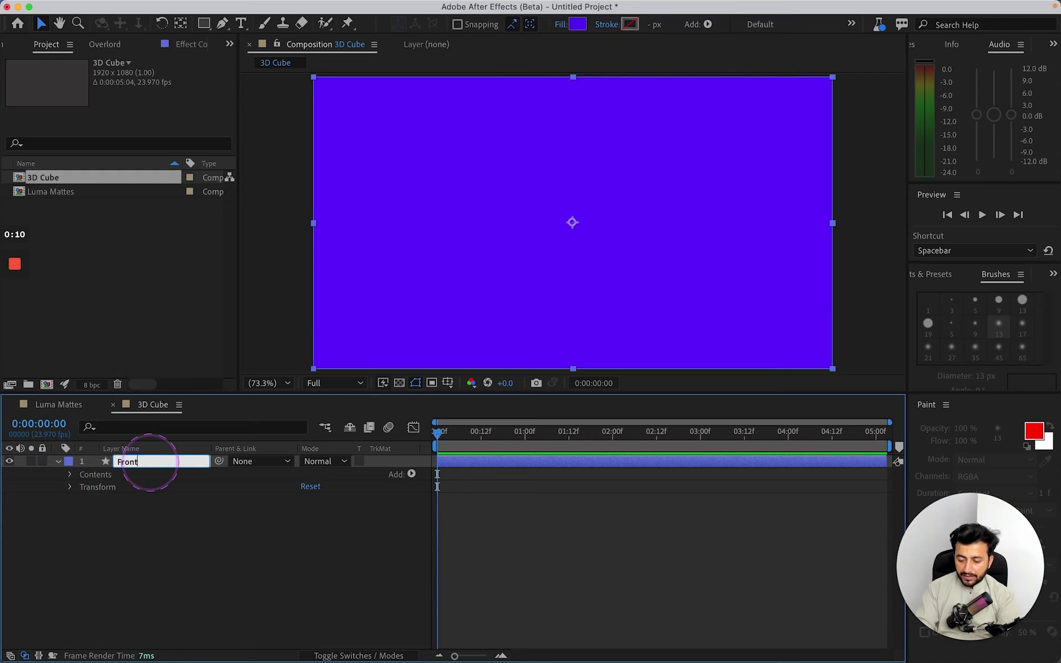
key("Return")
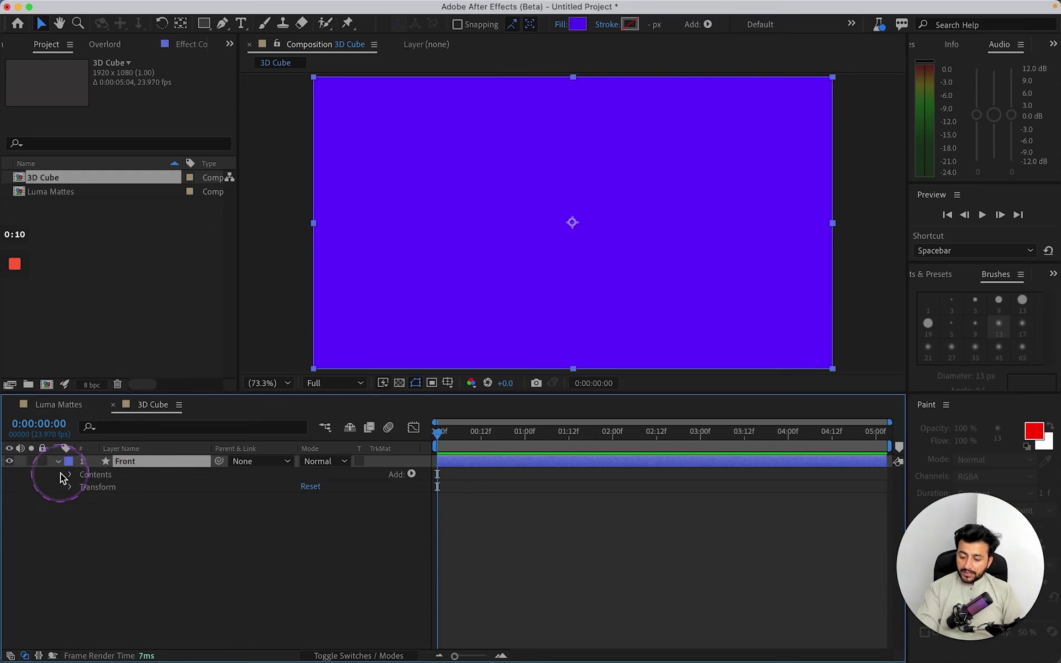
Show the title/action safe guides over the composition and collapse the Front layer's properties
left_click(71, 476)
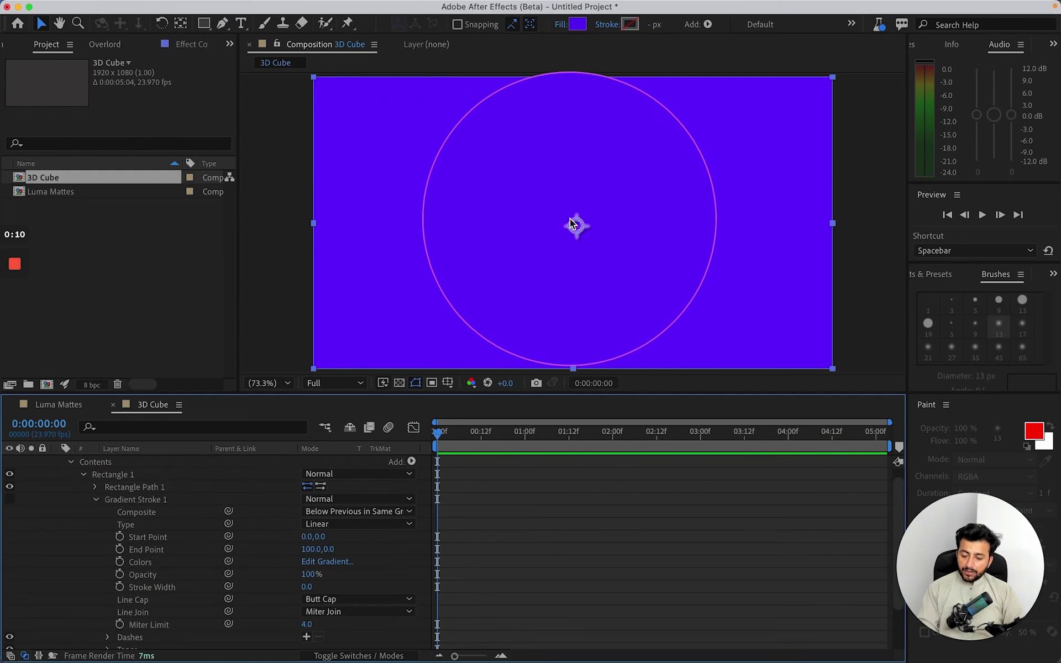
left_click(447, 383)
left_click(464, 398)
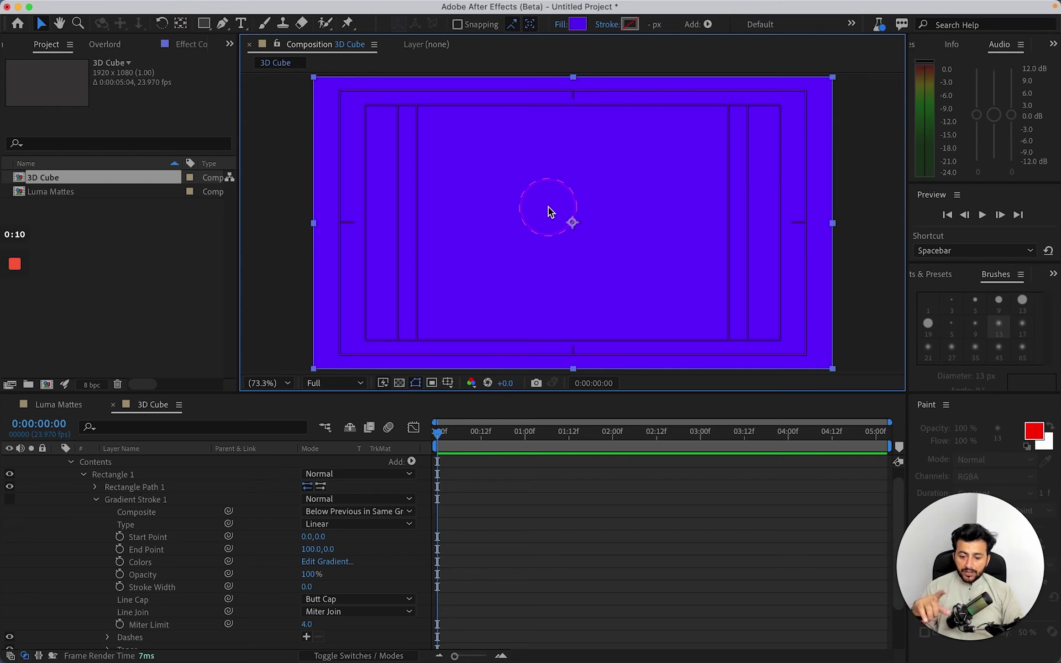
scroll(108, 480, "up", 2)
scroll(119, 503, "down", 2)
scroll(125, 511, "up", 2)
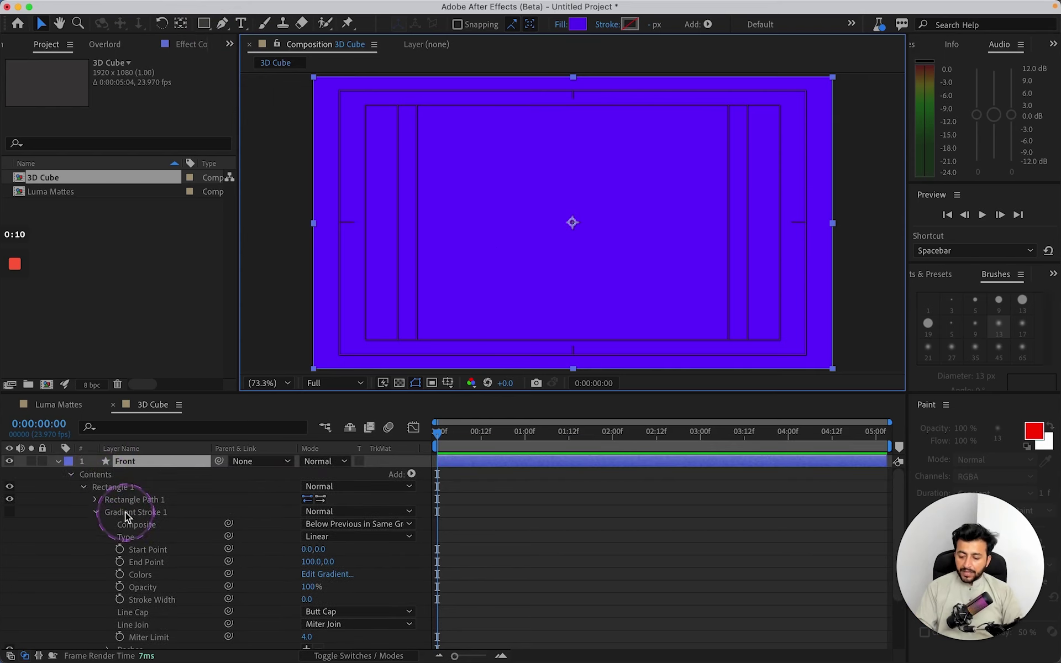
left_click(58, 461)
left_click(163, 484)
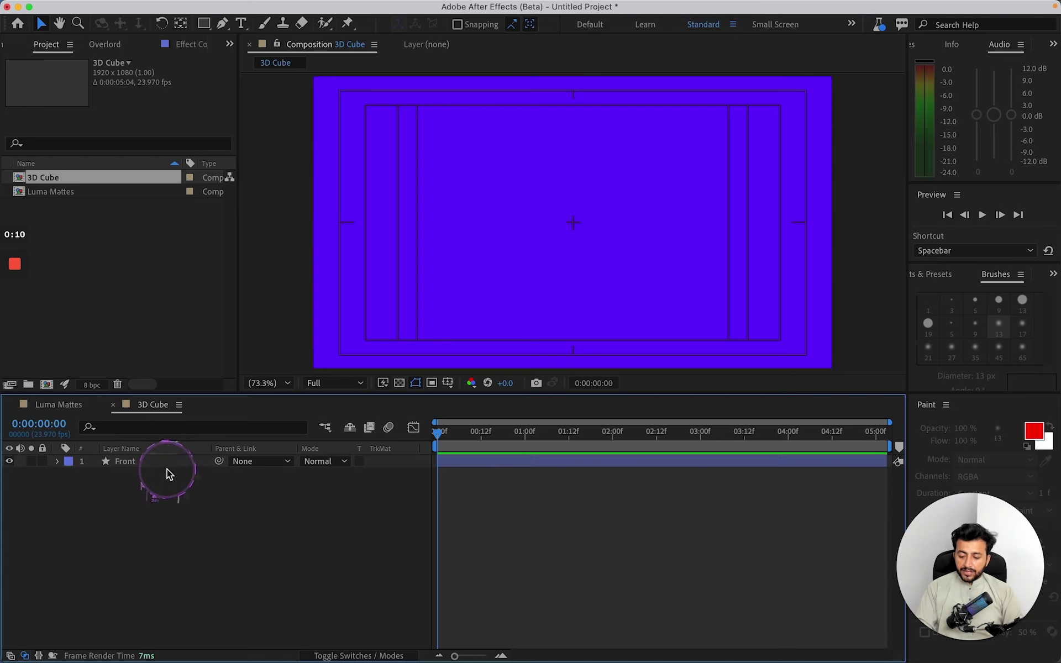
left_click(168, 468)
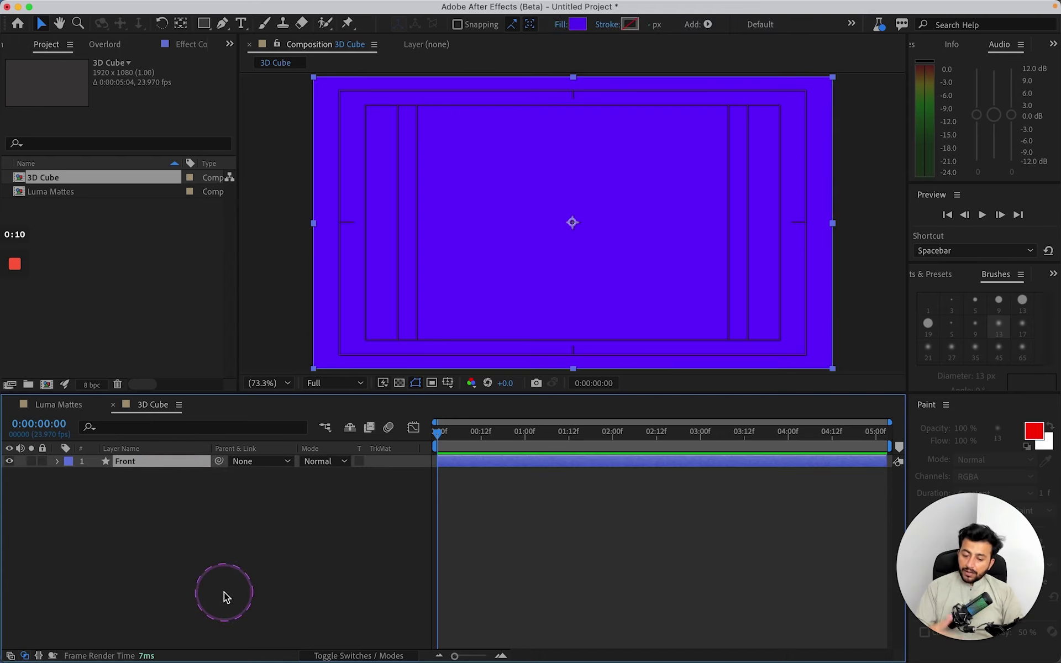
Try to size the Front layer's rectangle to 1080 by 1080 with its proportions linked
left_click(57, 460)
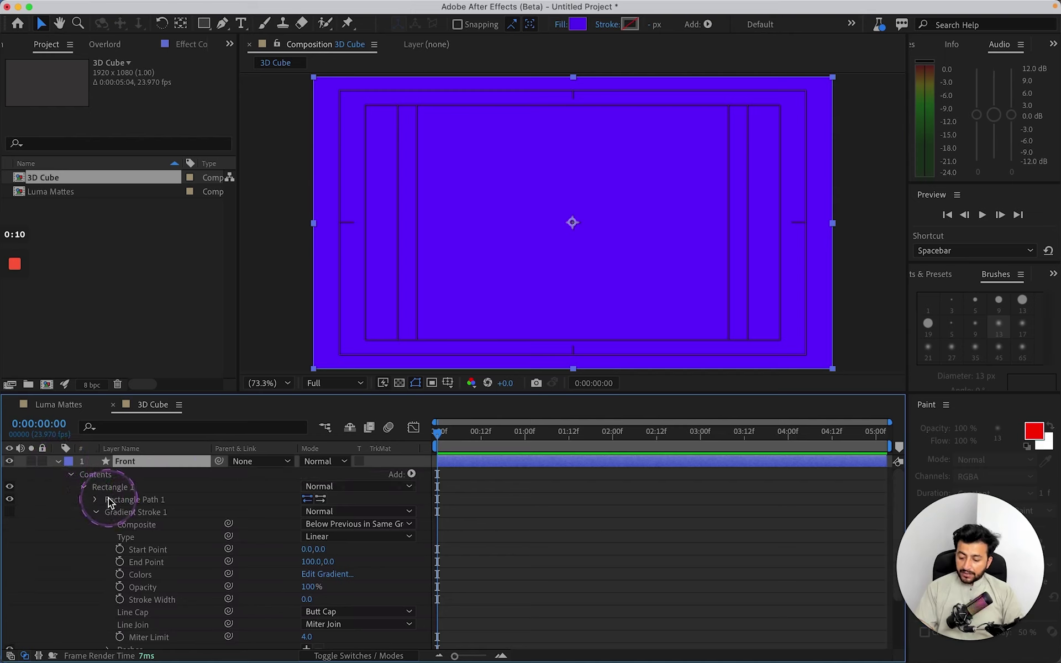
left_click(96, 499)
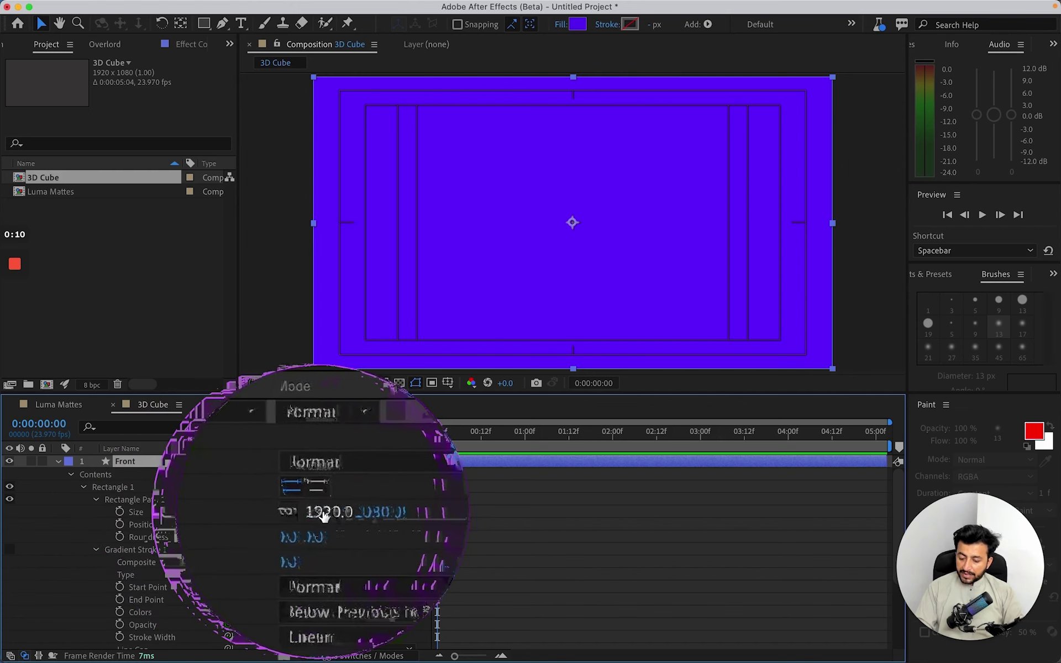
type("1080")
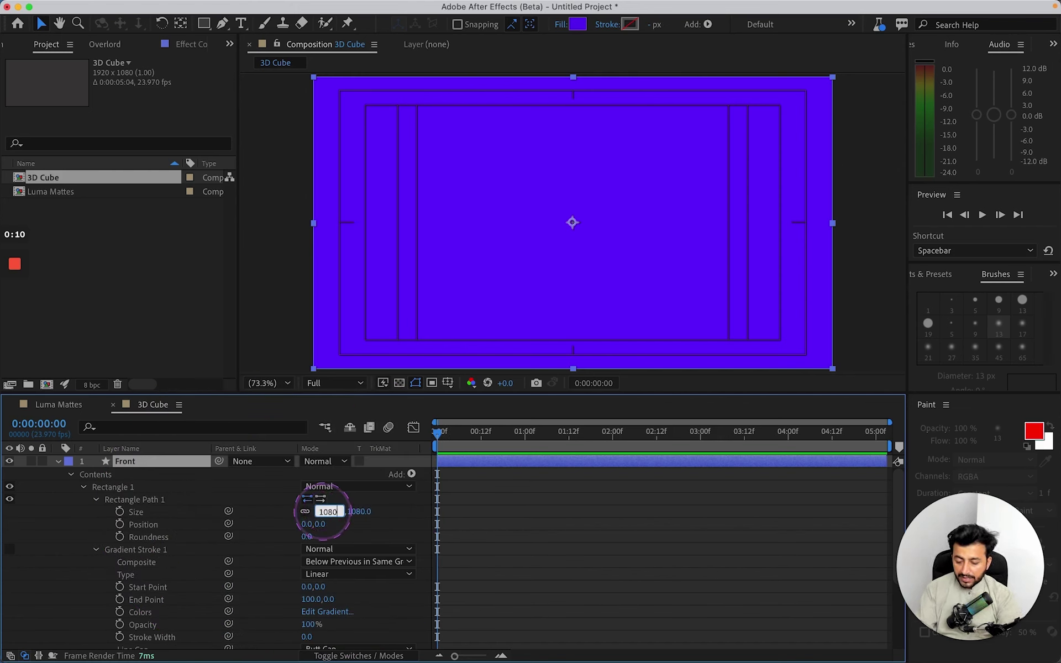
key("Return")
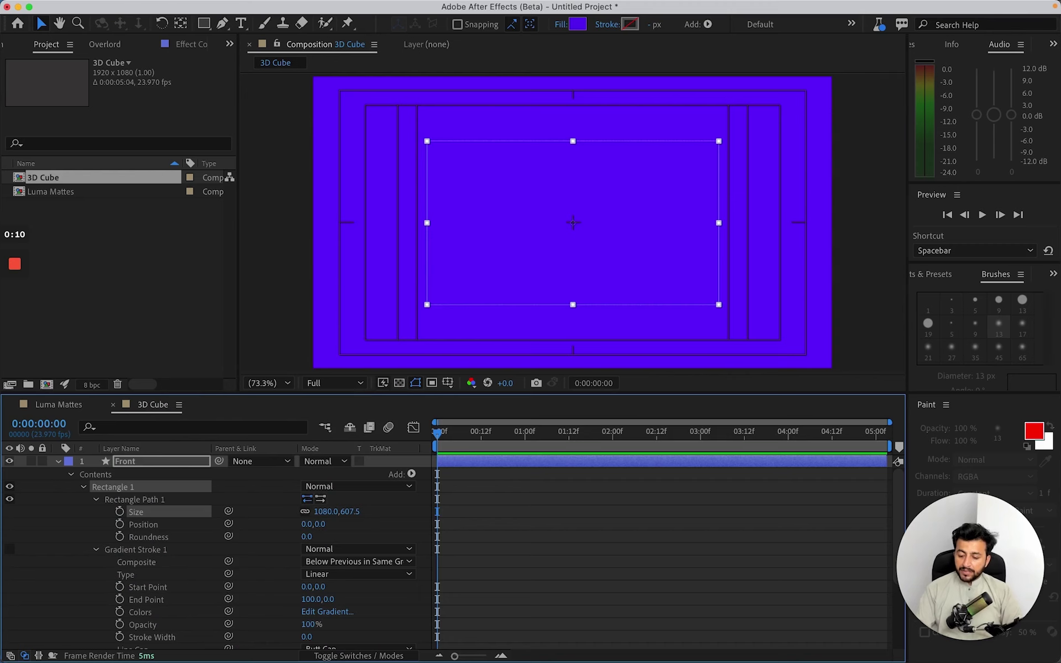
left_click(314, 513)
left_click(349, 512)
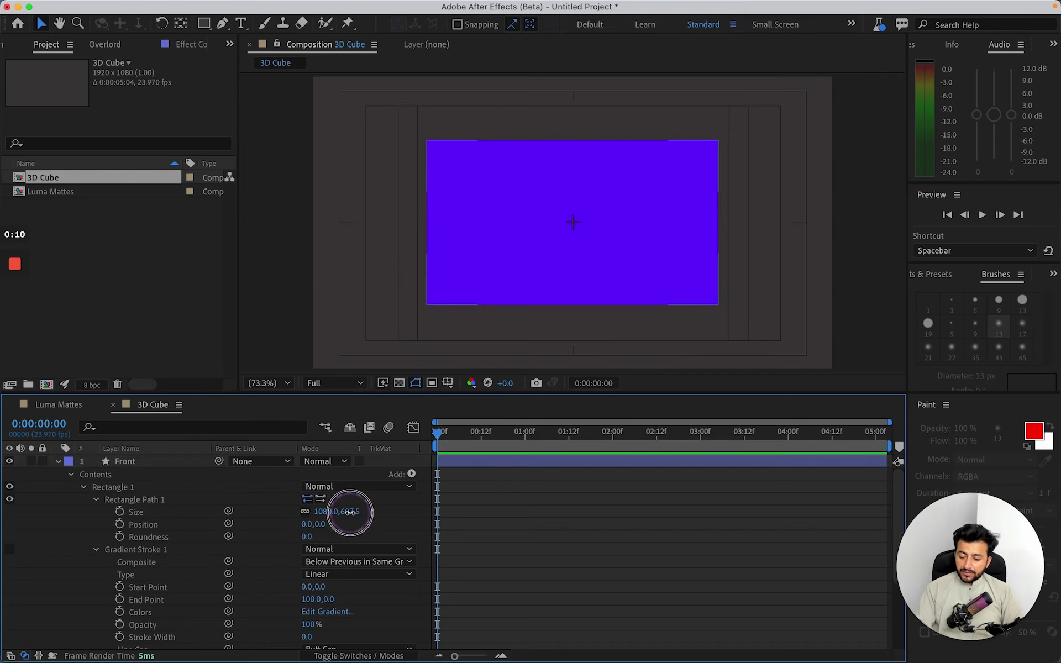
type("1080")
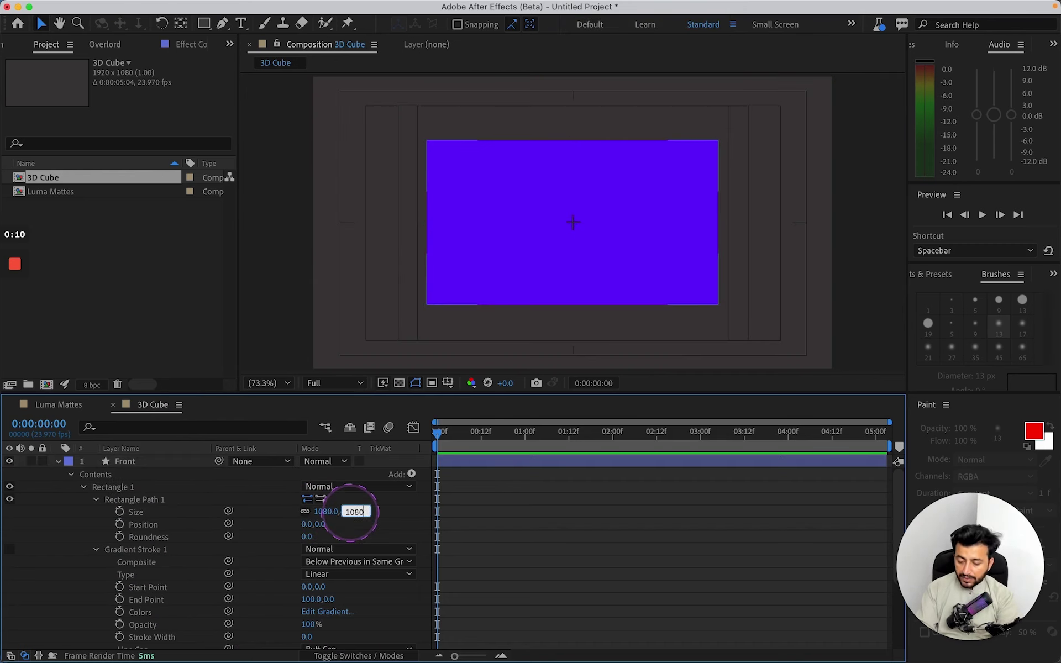
key("Return")
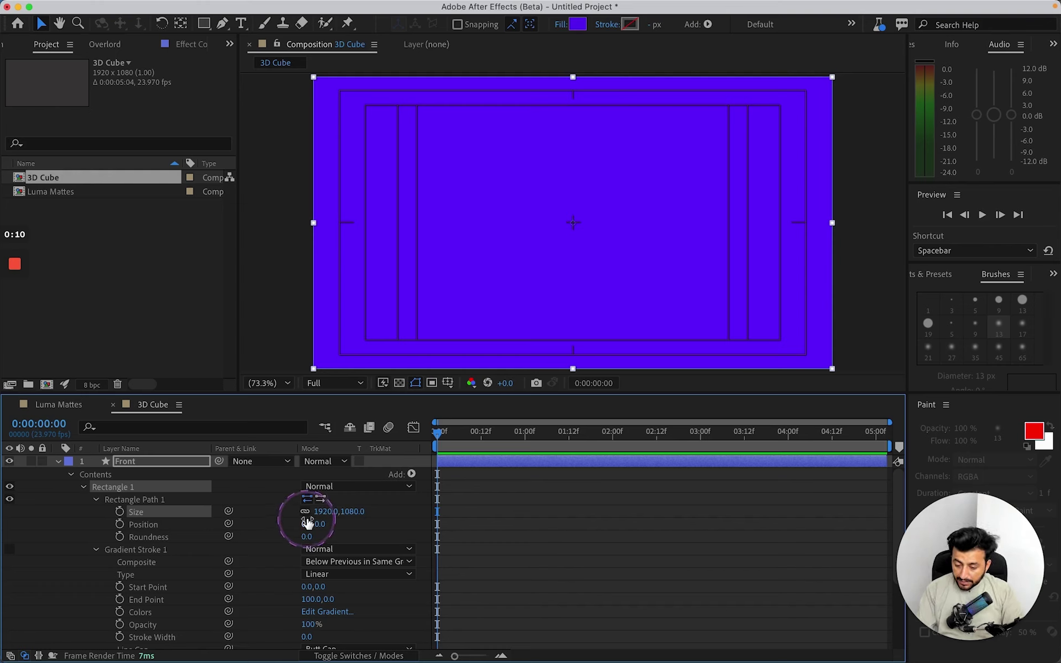
Unlink the rectangle path's size proportions and set its width to 1080
left_click(327, 511)
type("1")
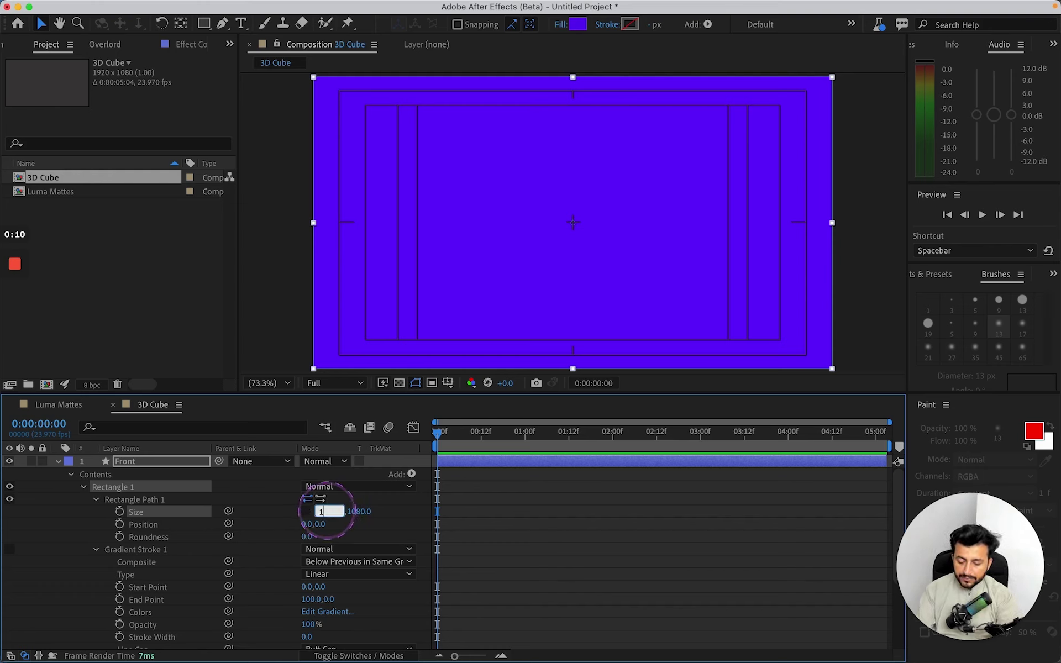
type("0808")
key("Return")
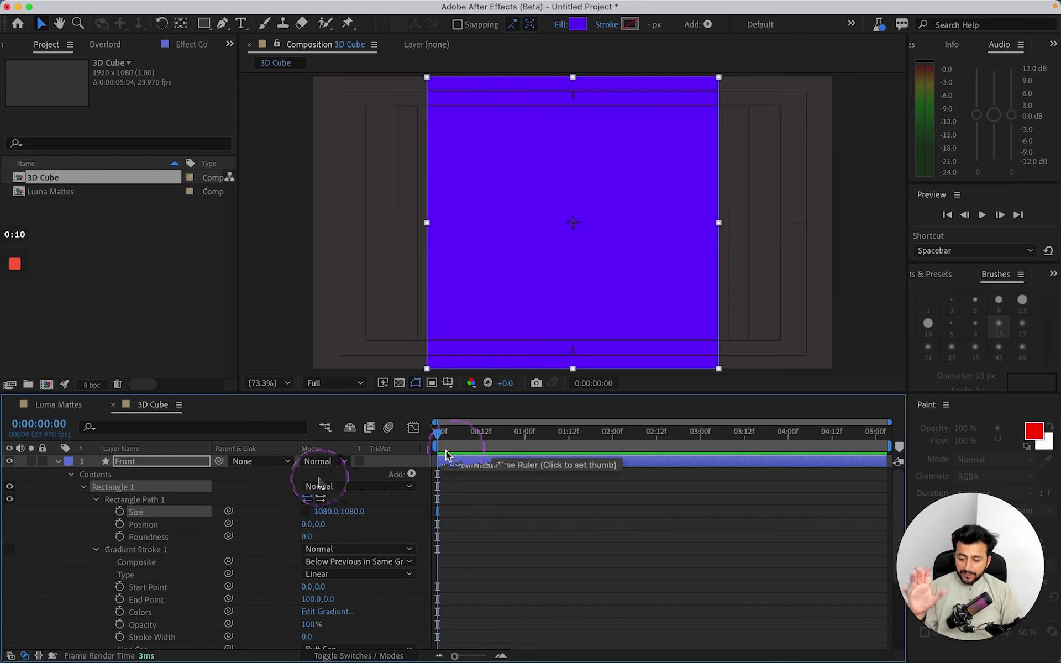
Set the Front rectangle path's size to 200 by 200
left_click(324, 509)
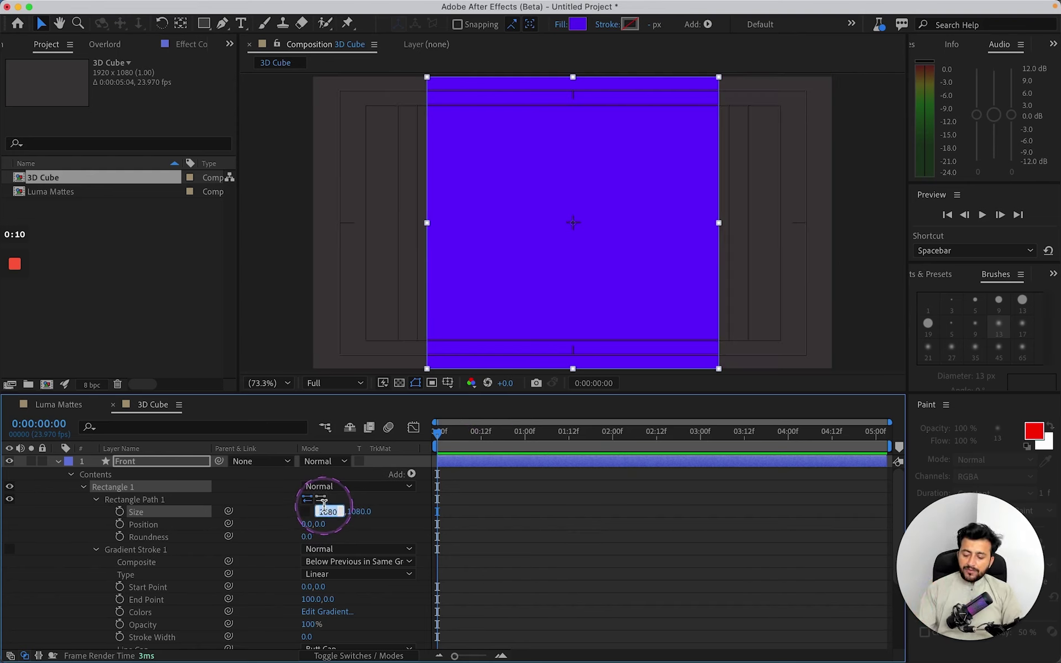
type("200")
key("Tab")
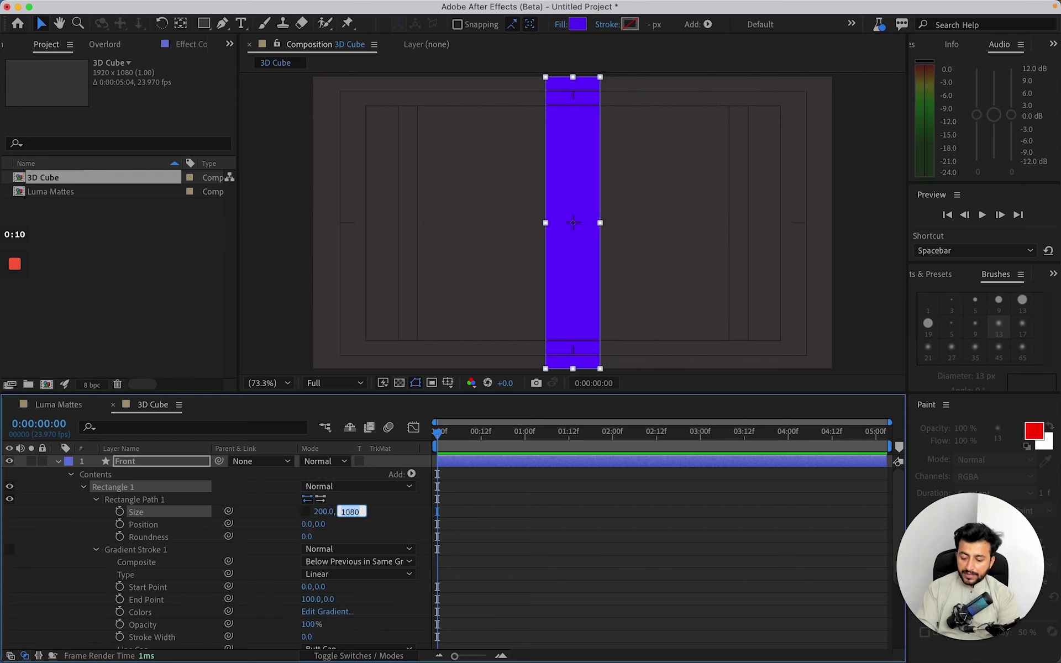
type("200")
key("Return")
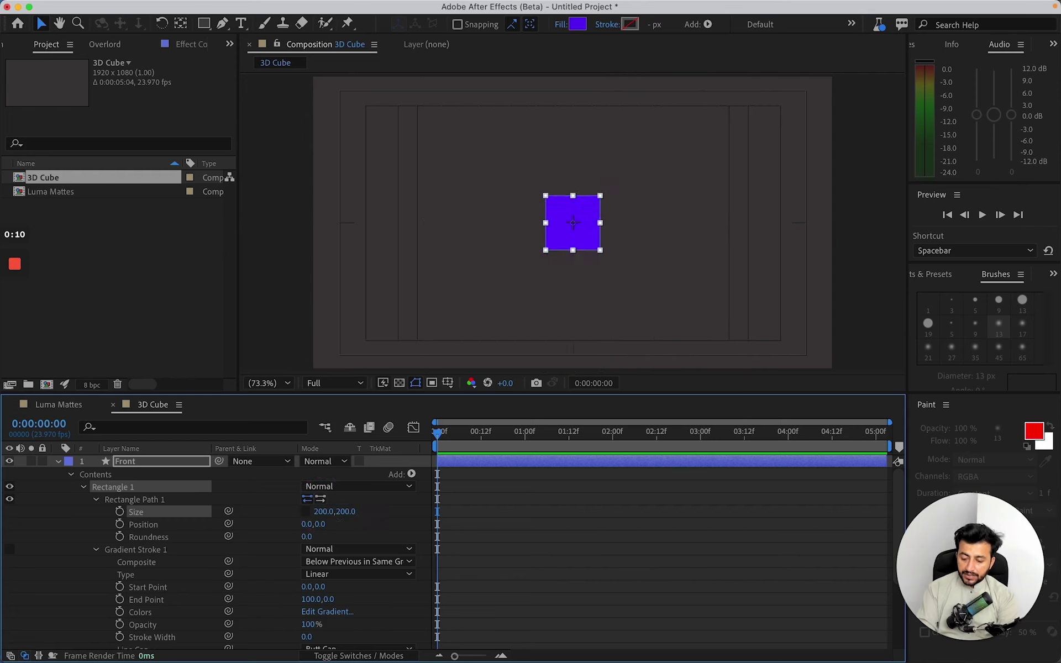
Reveal only the Front layer's modified properties and set the rectangle path's size to 400 by 400
left_click(58, 460)
left_click(105, 460)
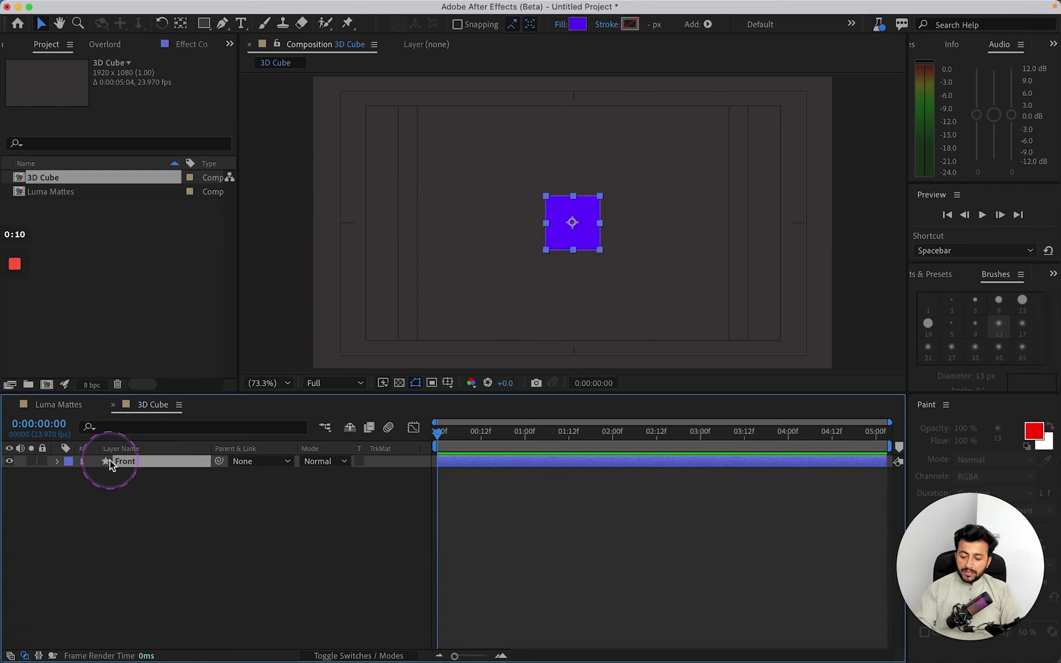
key("u")
key("u")
left_click(326, 511)
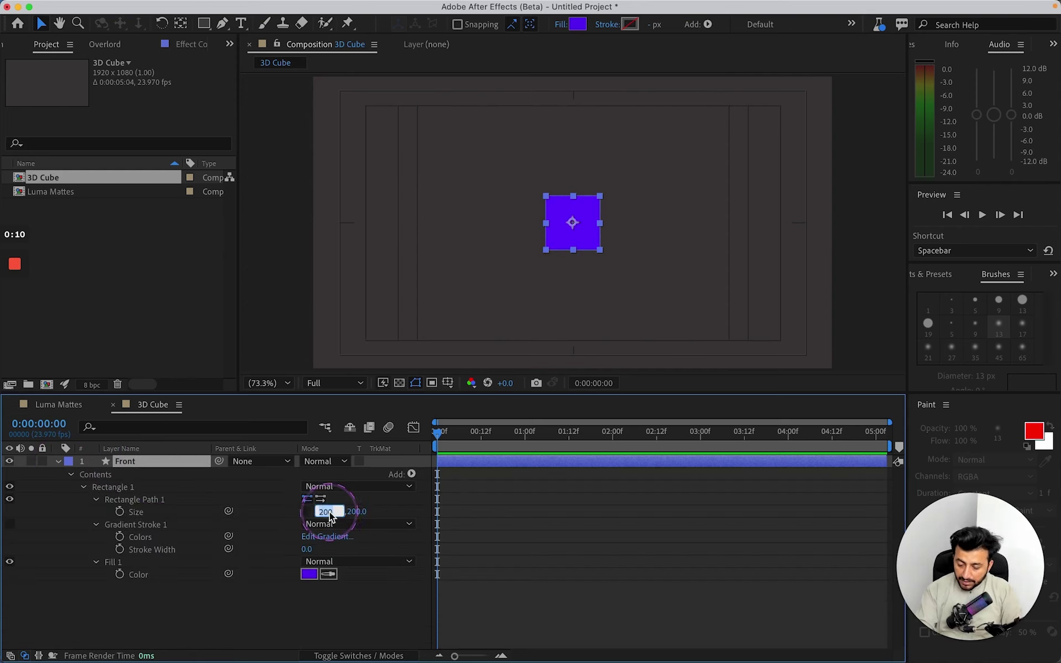
type("400")
key("Tab")
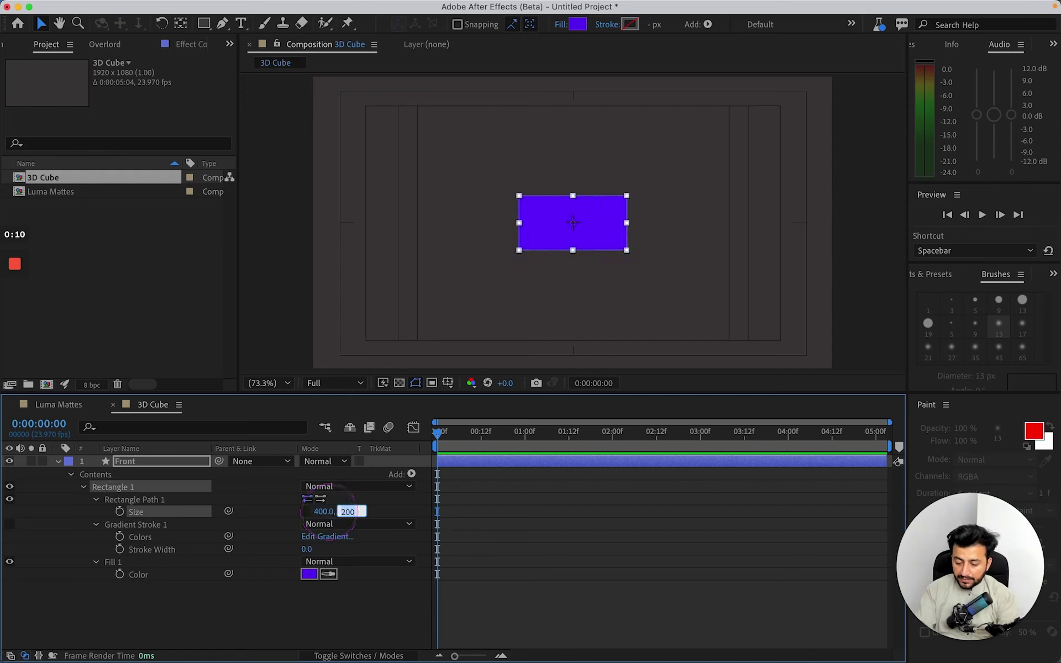
type("5")
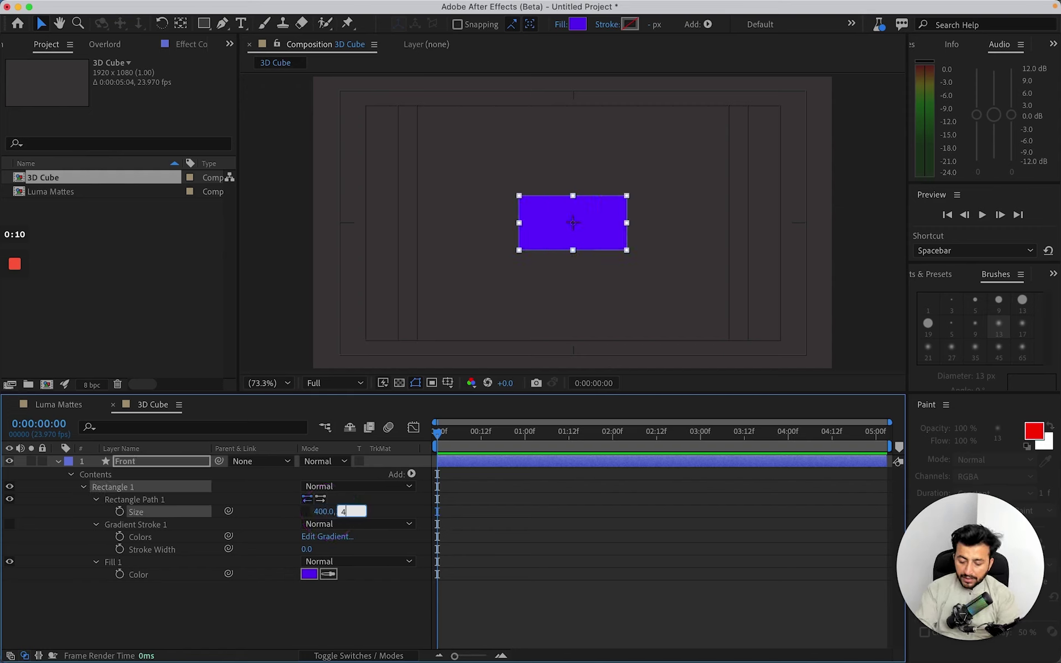
key("Return")
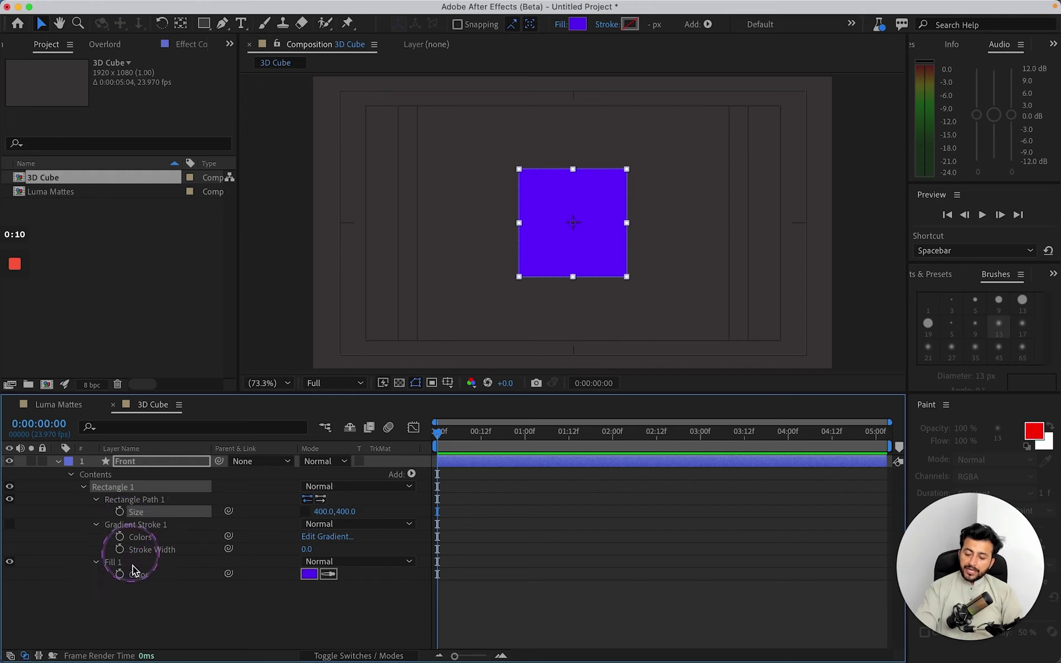
Collapse the Front layer's properties and swap the timeline's mode columns for the layer switches
left_click(150, 604)
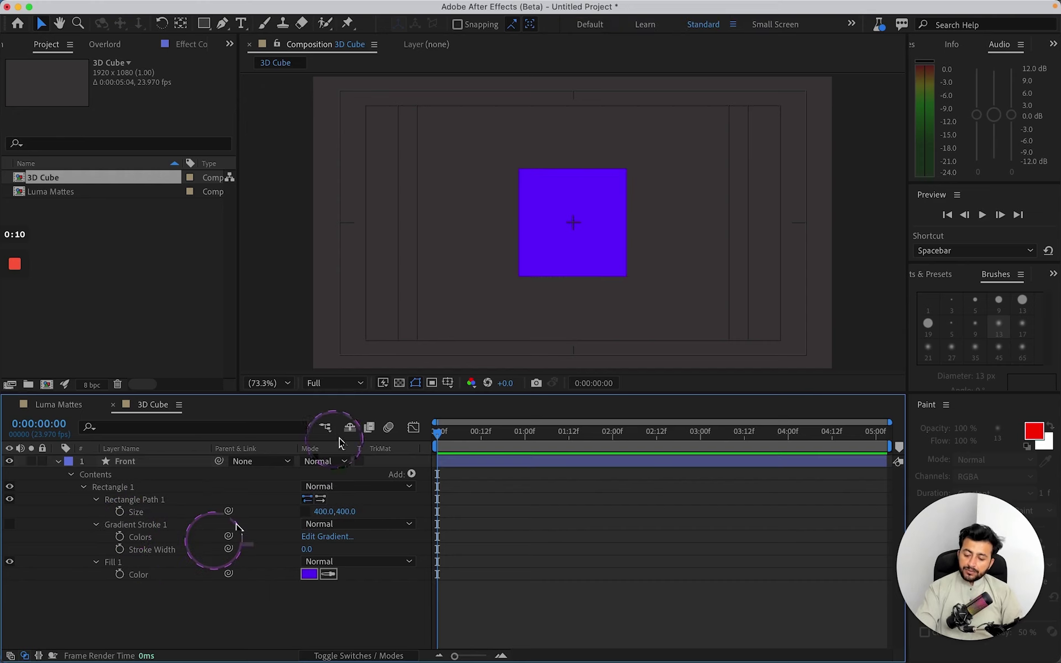
left_click(58, 460)
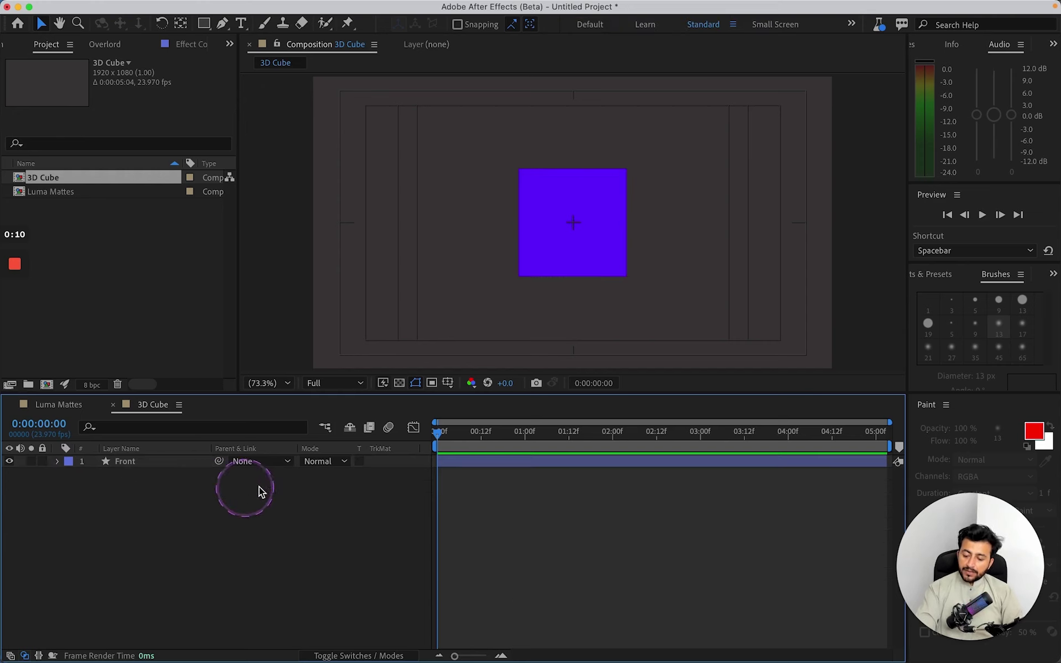
left_click(354, 655)
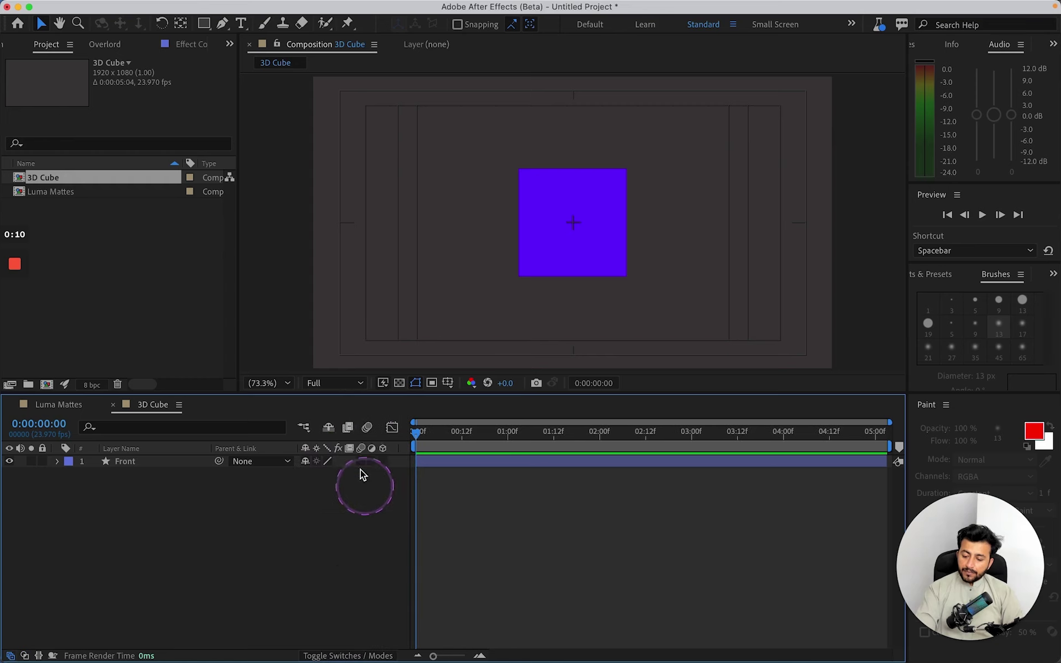
Make the Front layer a 3D layer and select it
left_click(383, 461)
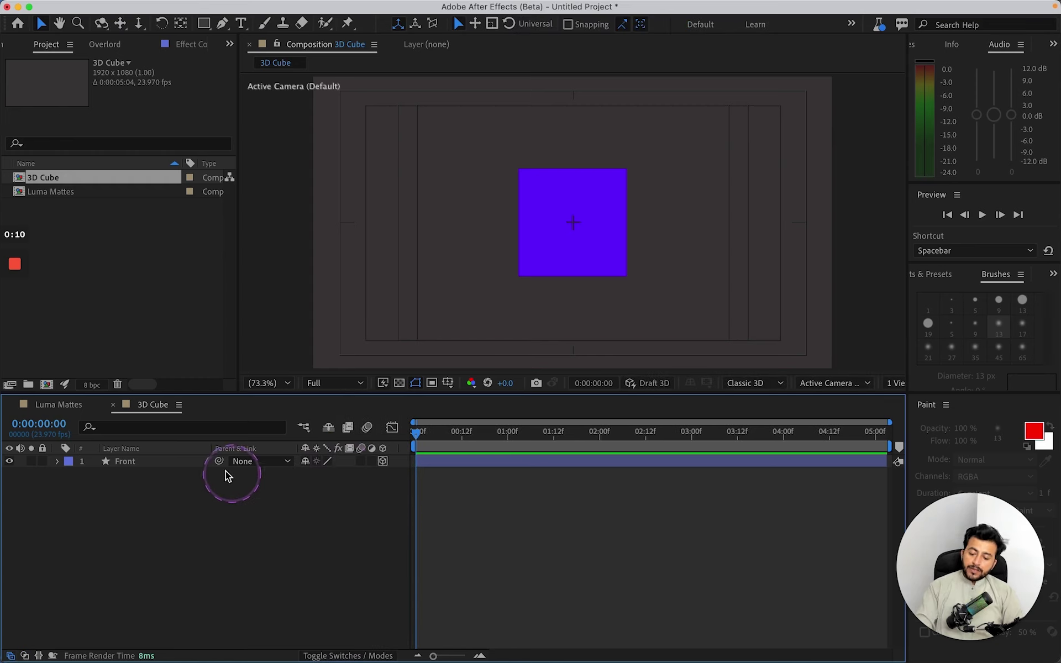
left_click(191, 463)
left_click(568, 262)
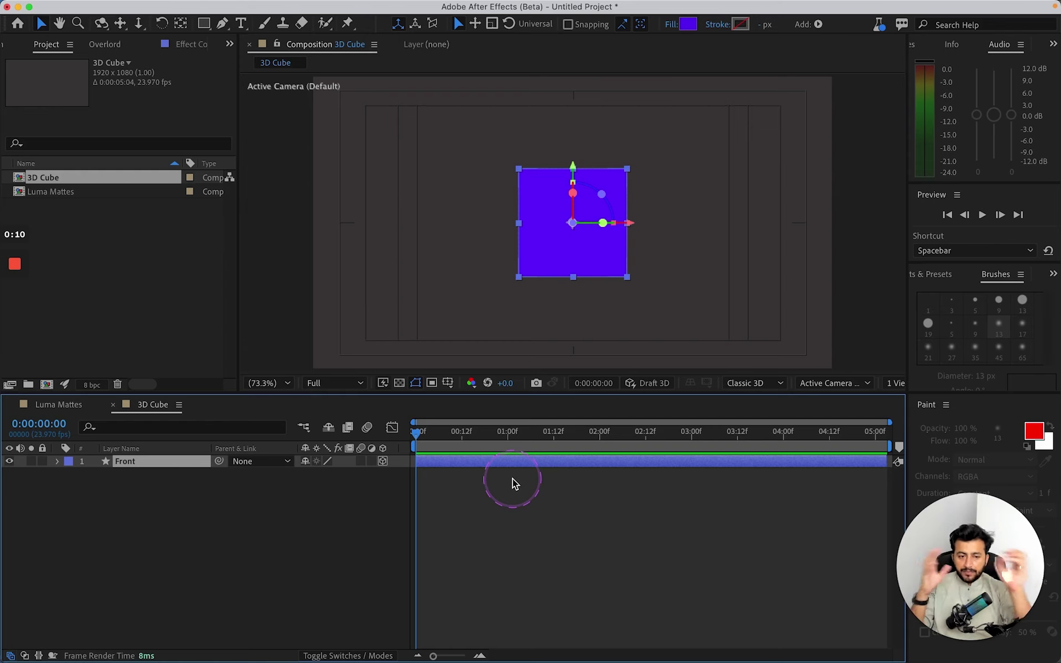
left_click(702, 502)
left_click(118, 461)
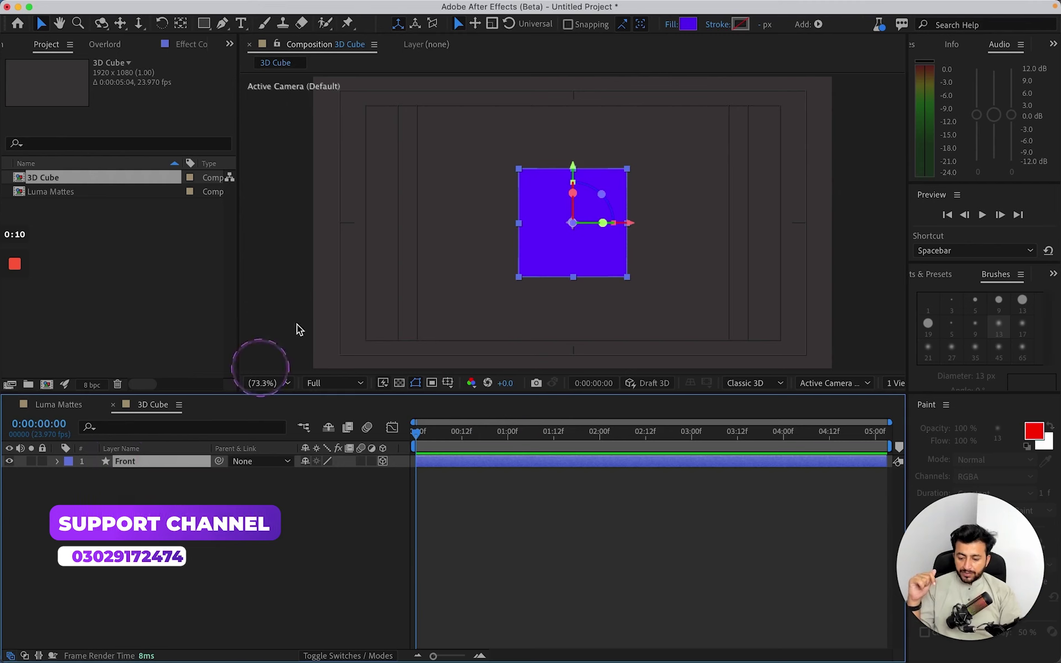
Examine the Front square's centre point, then reveal the layer's Position property
left_click_drag(571, 237, 575, 226)
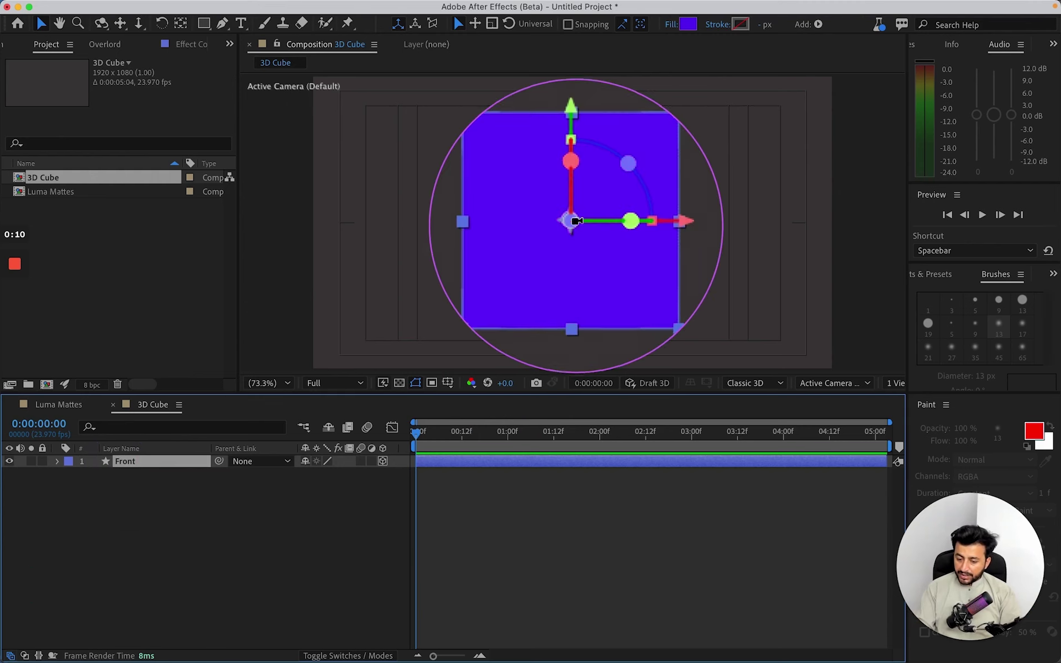
key("super+z")
left_click_drag(572, 223, 576, 222)
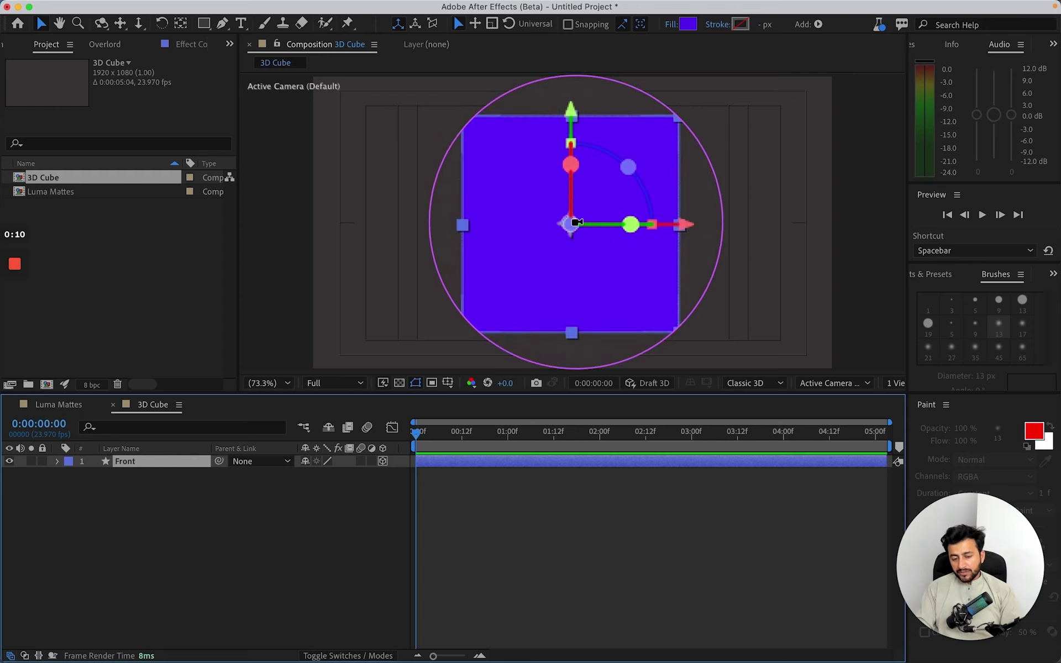
left_click(503, 480)
left_click(136, 458)
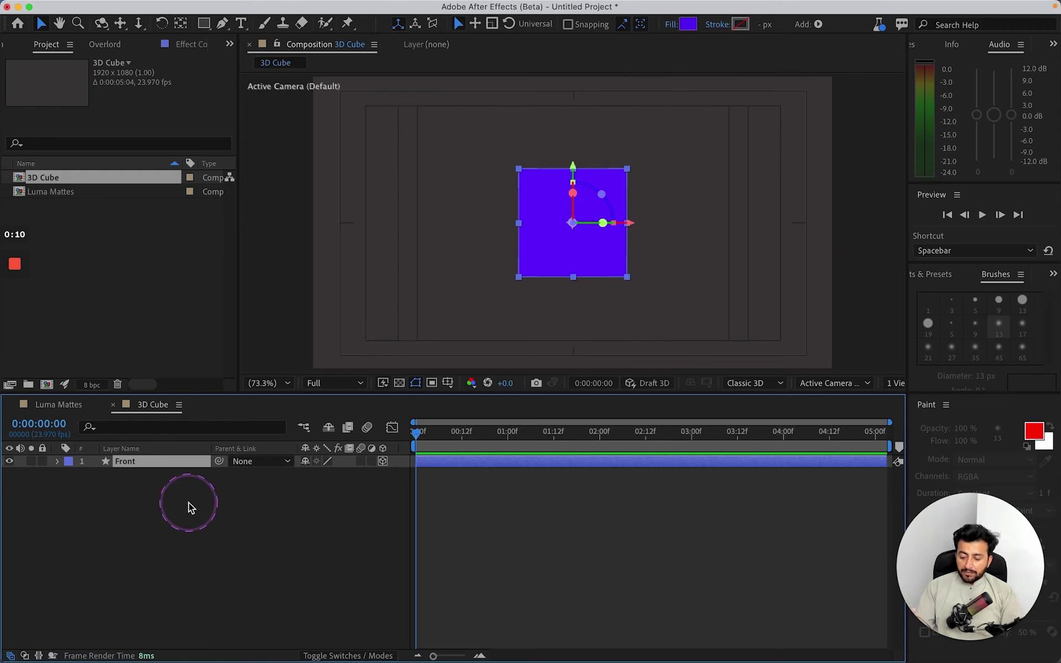
key("p")
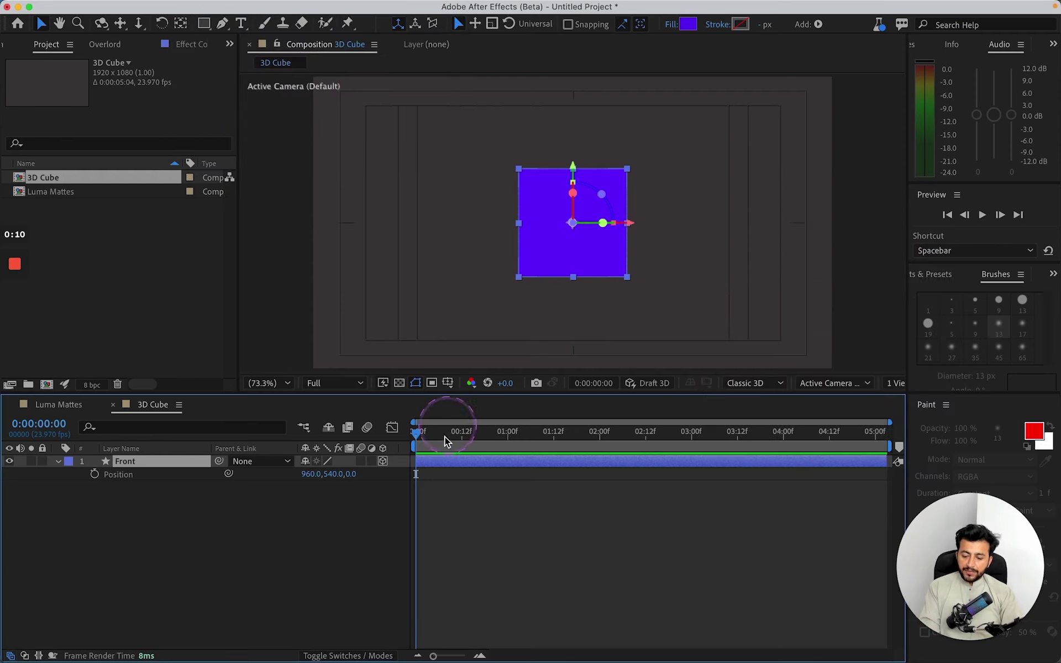
Add a null object to the 3D Cube composition and rename it Null
right_click(264, 545)
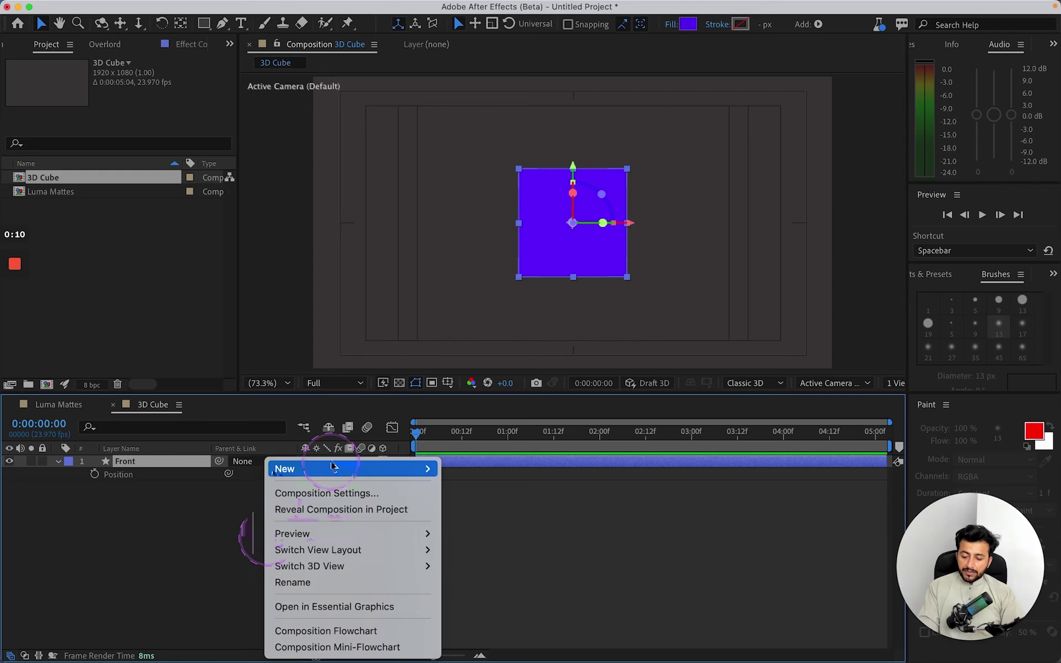
mouse_move(310, 468)
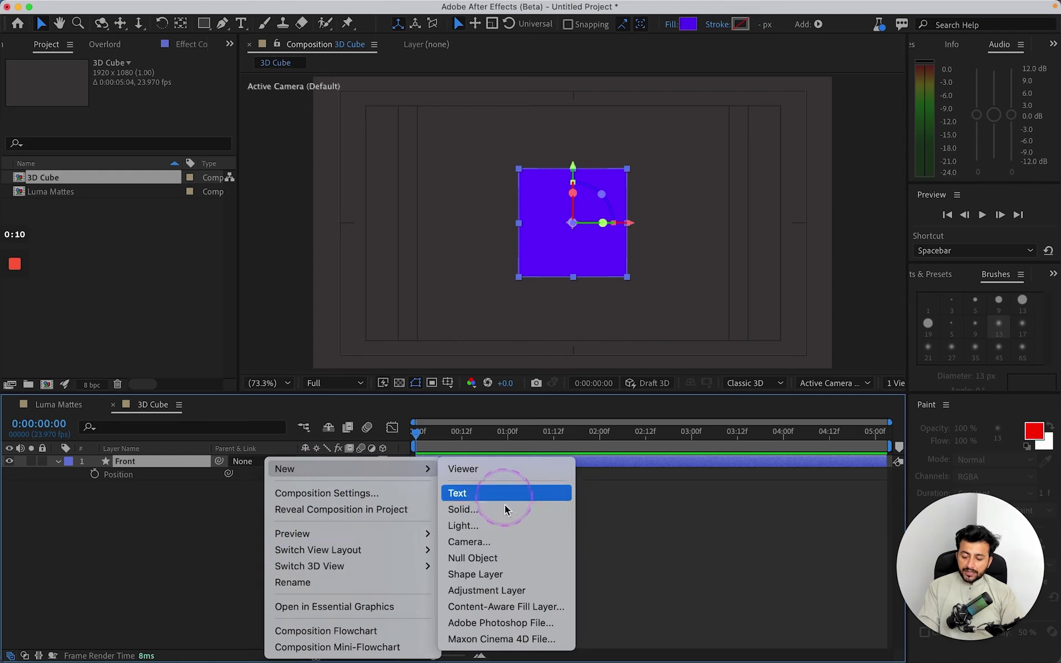
left_click(508, 552)
key("Return")
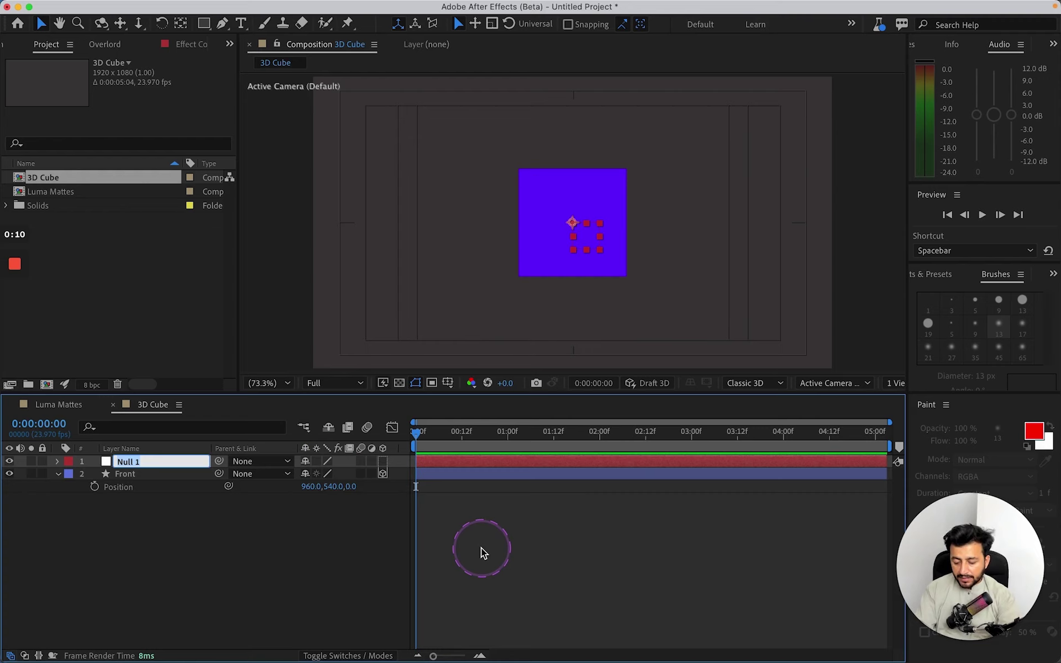
type("N")
key("BackSpace")
key("BackSpace")
key("BackSpace")
key("BackSpace")
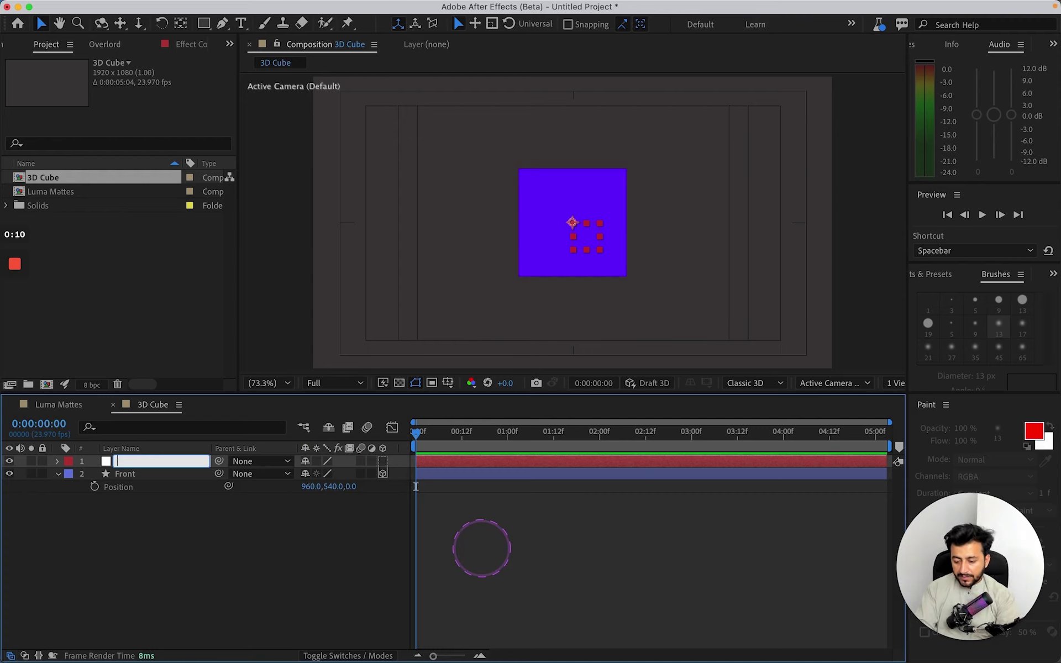
type("Null")
key("Return")
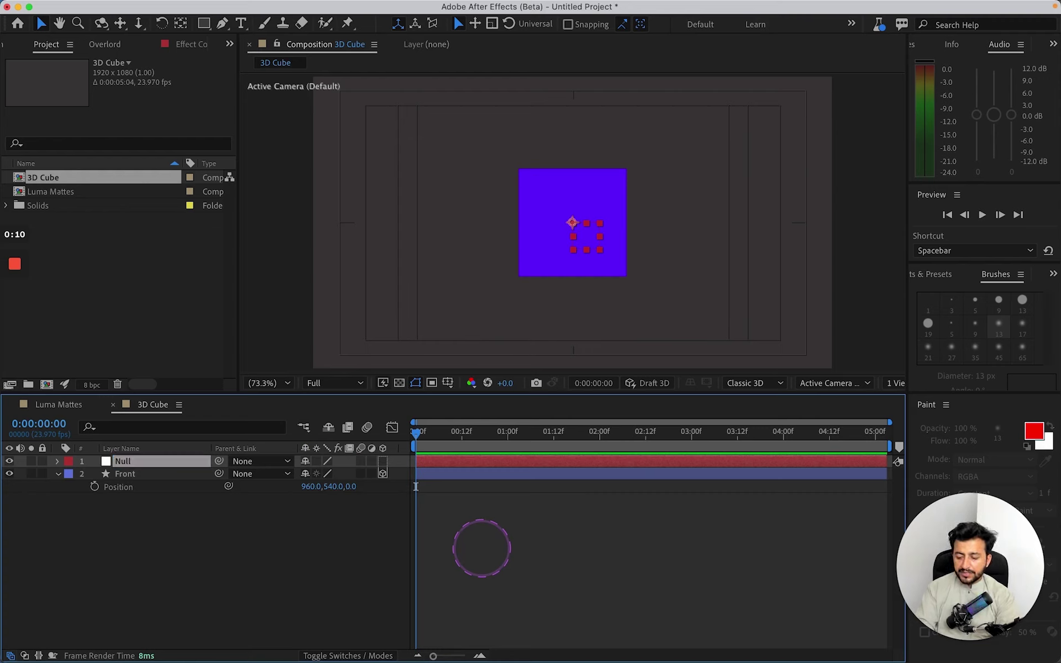
Parent the Front layer to the Null layer
left_click_drag(228, 485, 167, 463)
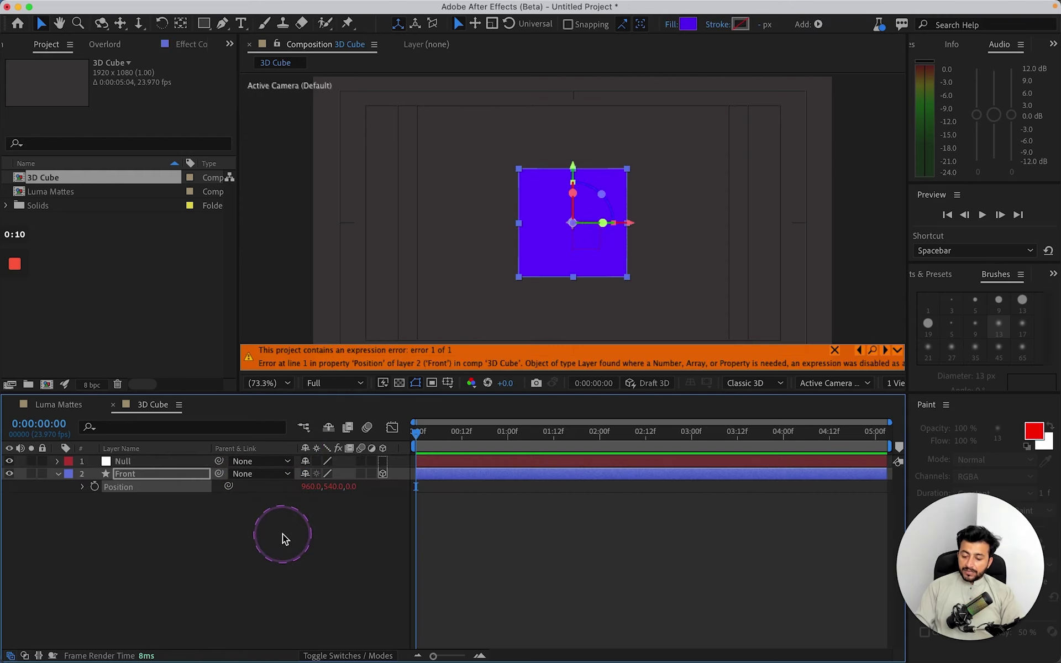
left_click(283, 533)
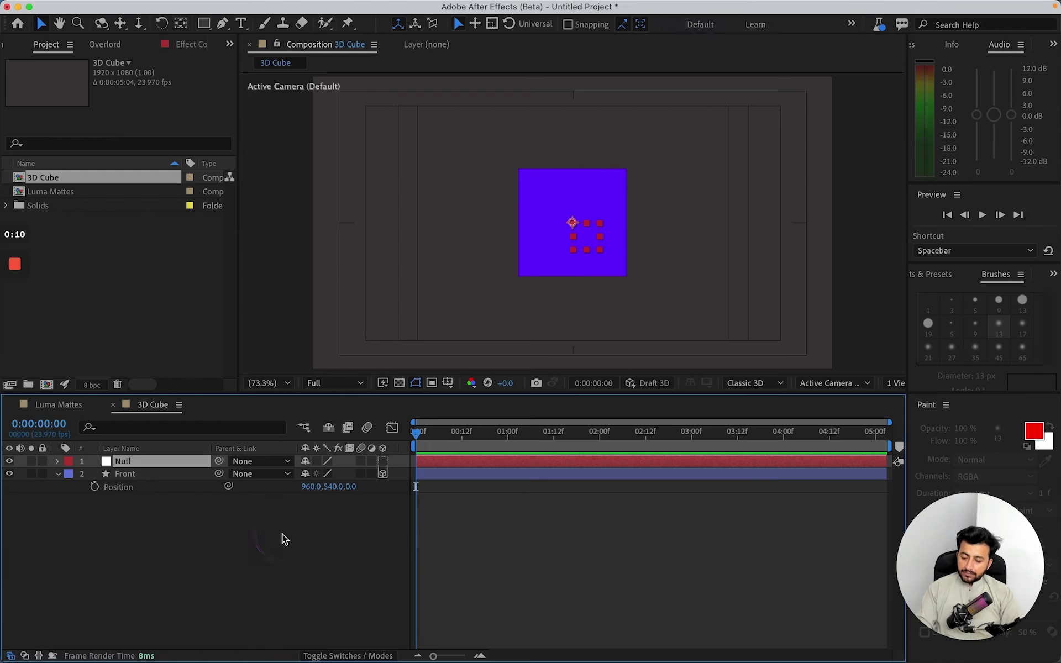
left_click_drag(218, 473, 145, 461)
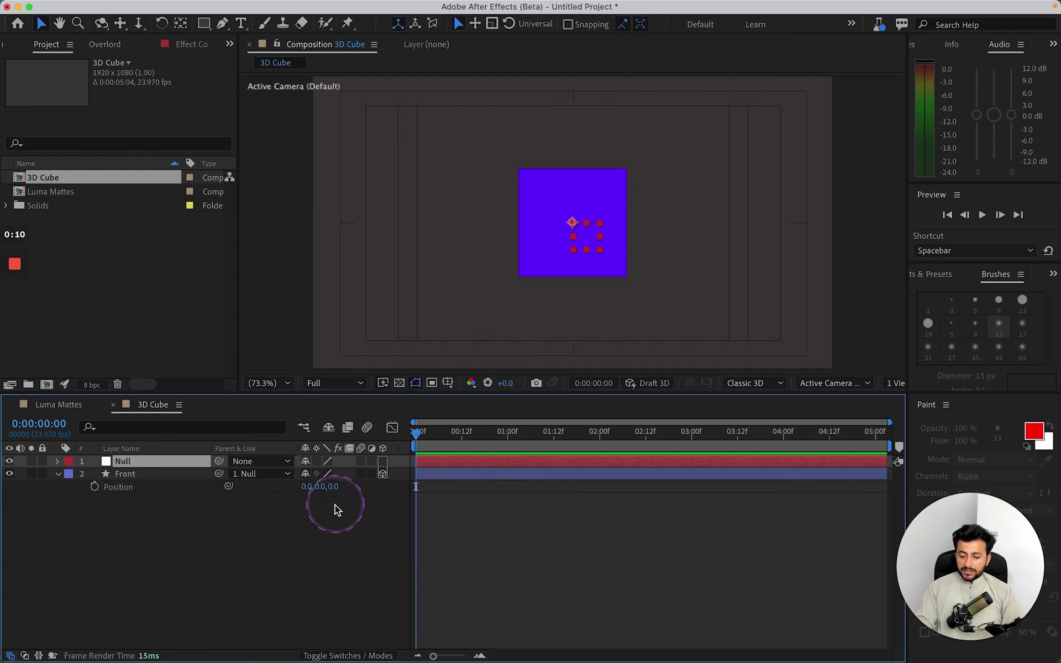
left_click(338, 519)
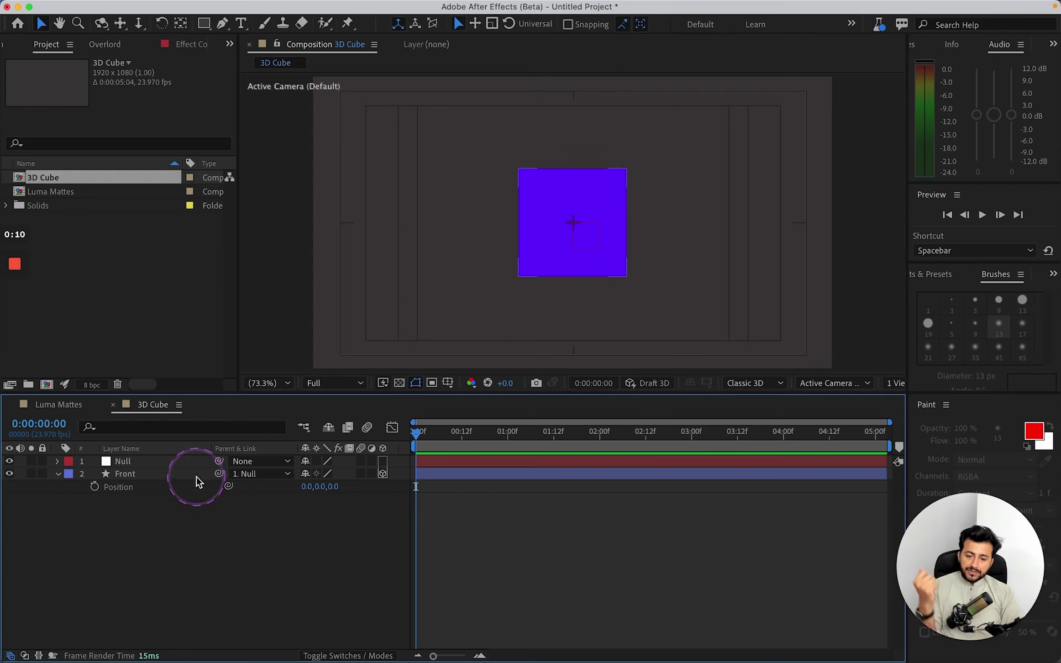
left_click(171, 460)
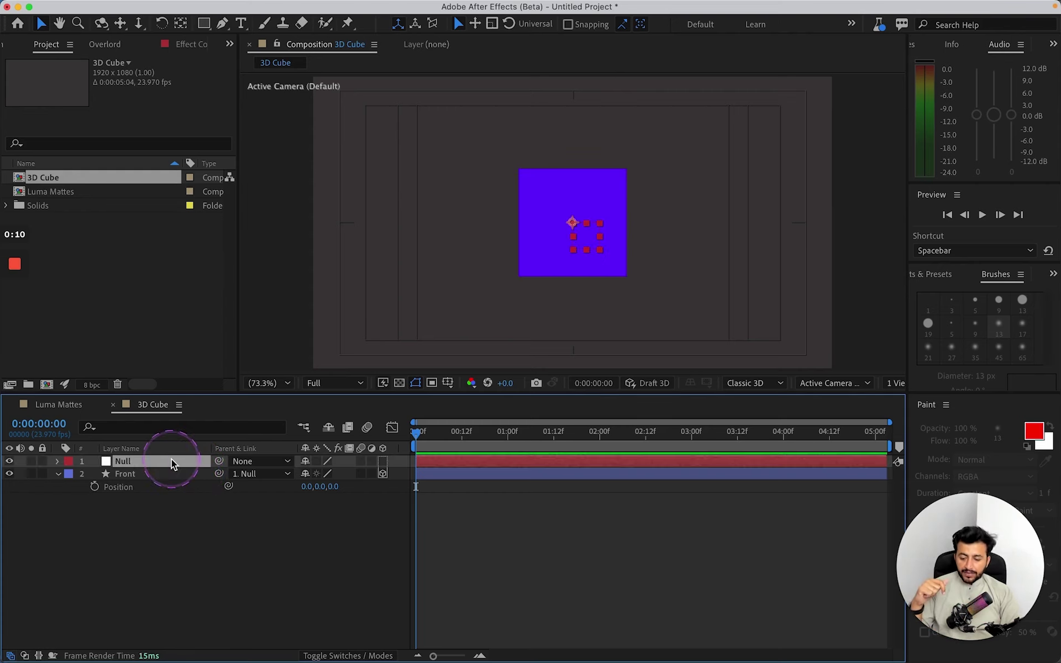
left_click(232, 558)
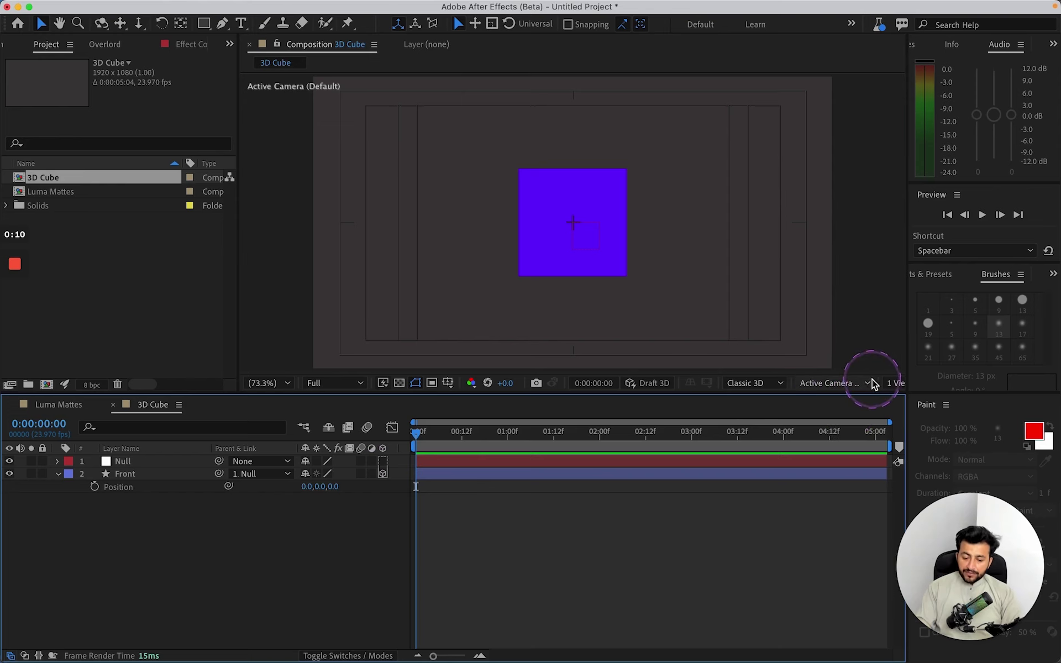
Switch the composition's 3D view to Custom View 1
left_click(896, 384)
left_click(851, 382)
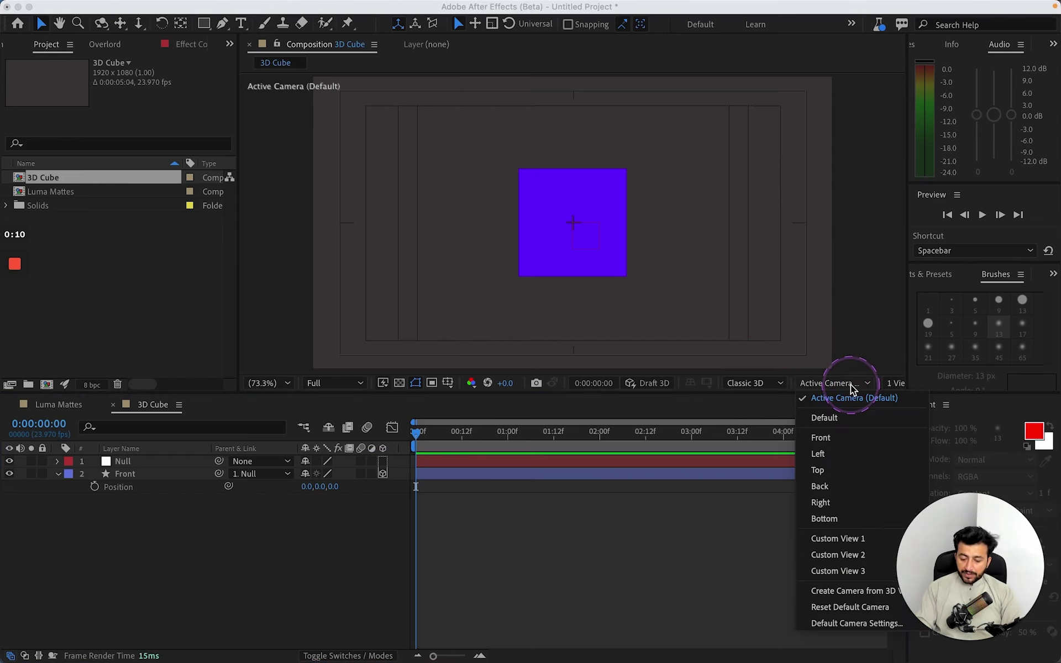
left_click(838, 541)
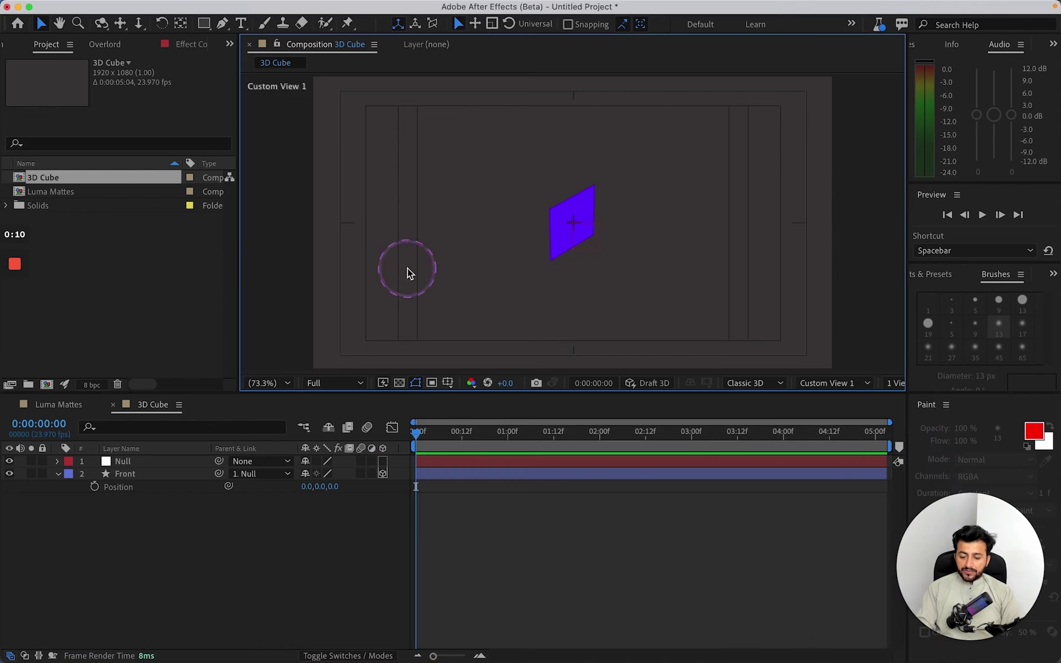
Select the Front and Null layers in turn to compare their centre points in the composition view
left_click(597, 213)
left_click(581, 589)
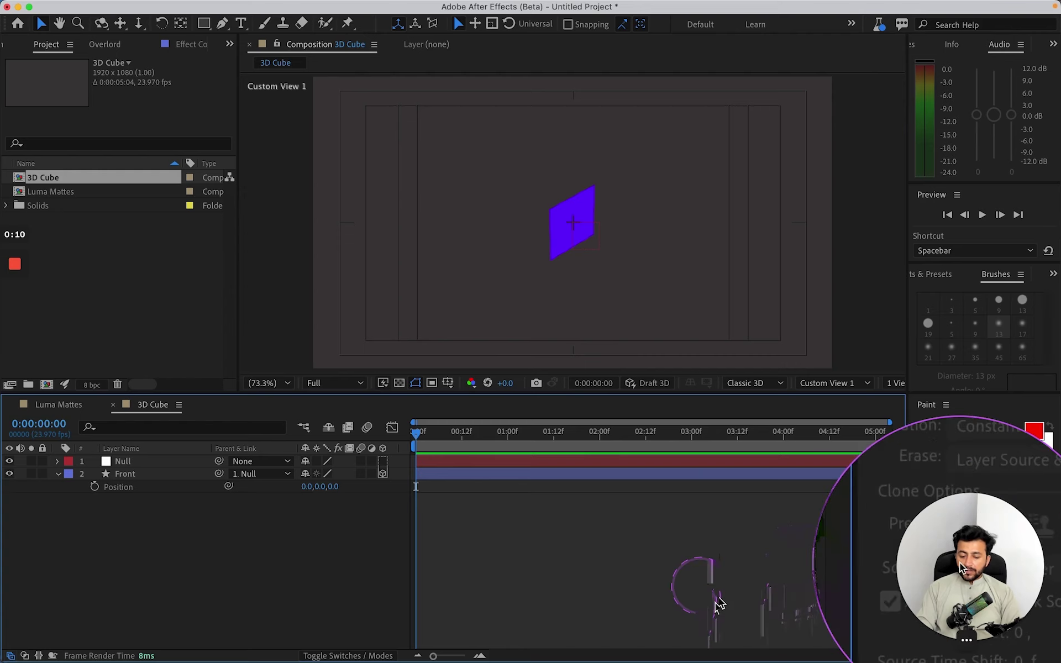
left_click(574, 243)
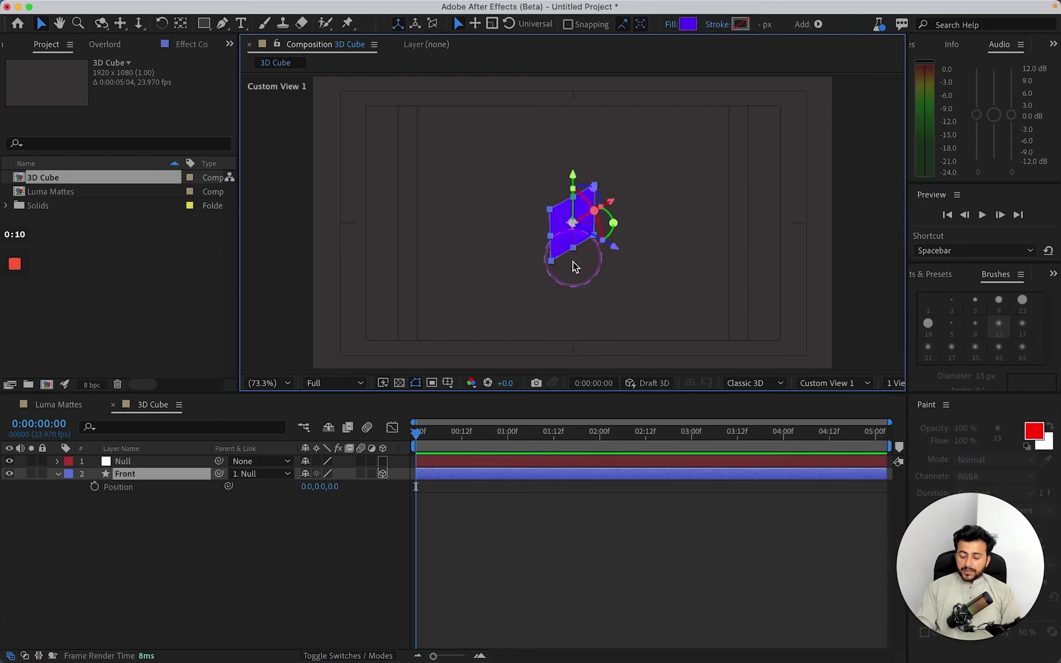
left_click(617, 530)
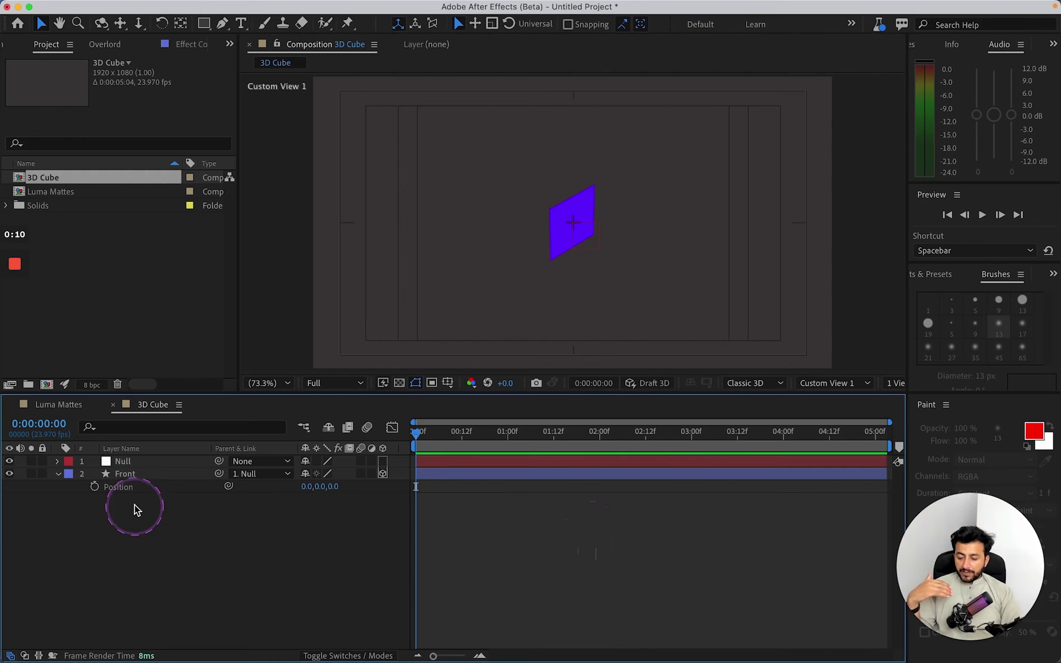
left_click(137, 474)
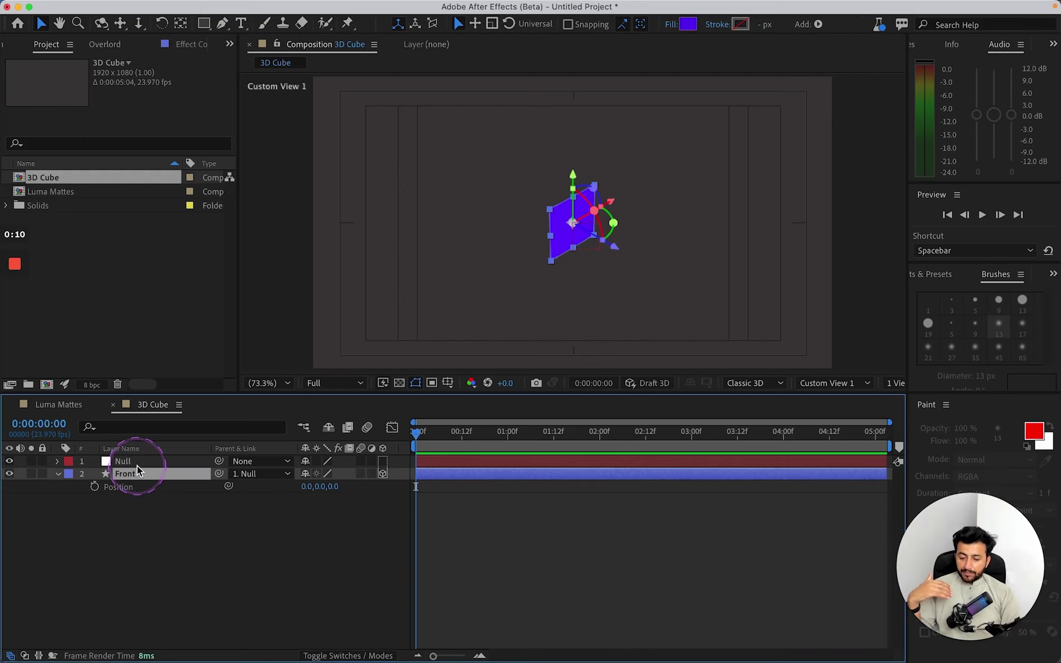
left_click(138, 463)
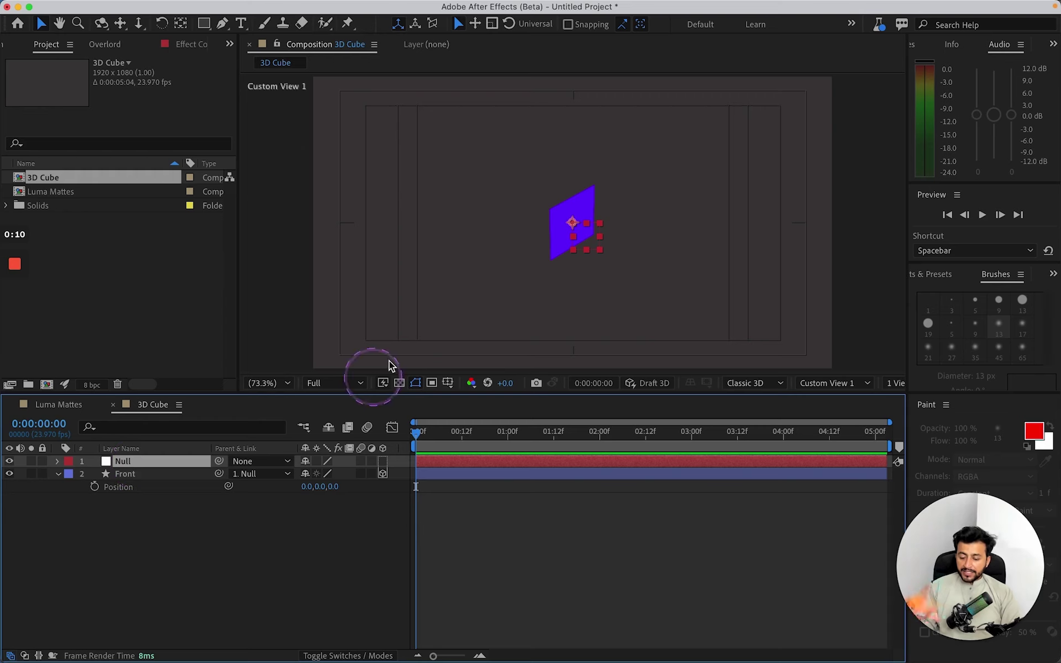
left_click_drag(540, 272, 572, 230)
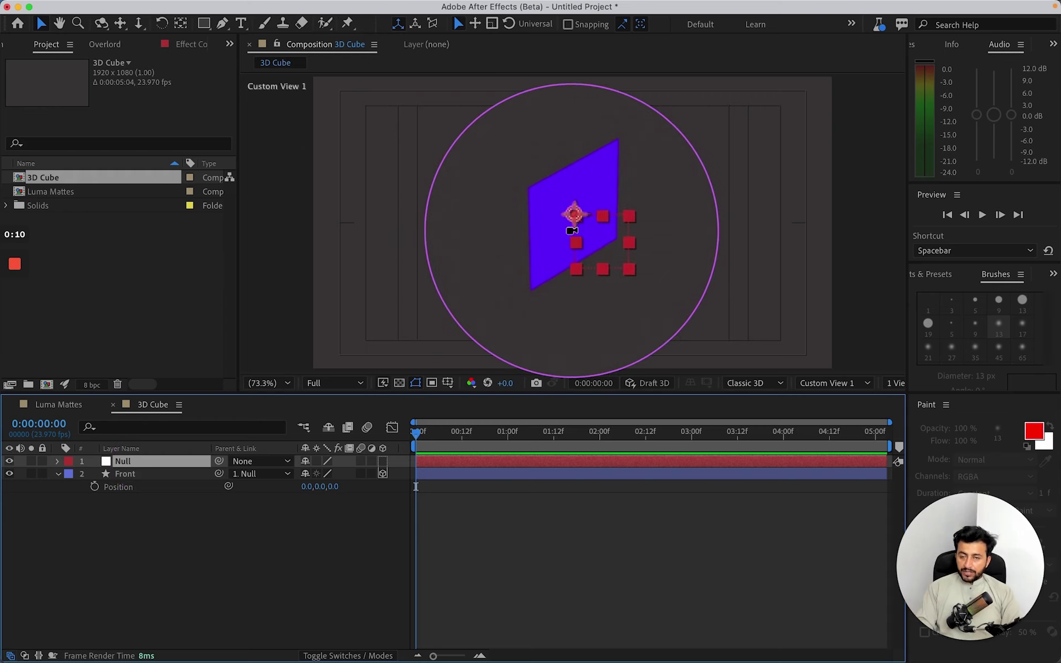
scroll(572, 230, "down", 5)
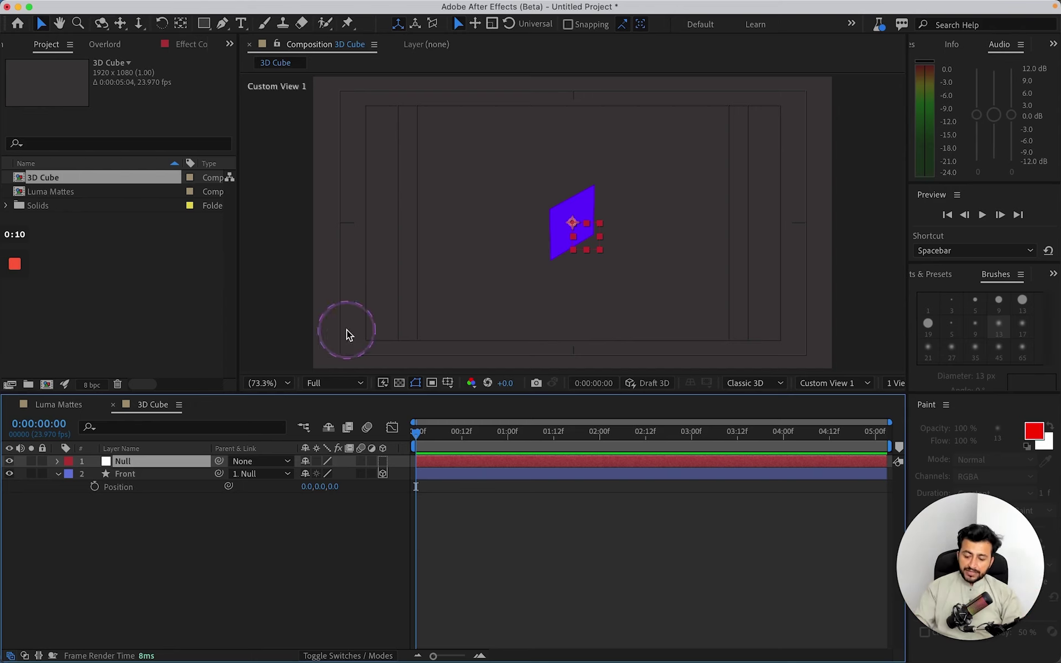
Set the Front layer's Z position to 200
left_click(138, 473)
key("p")
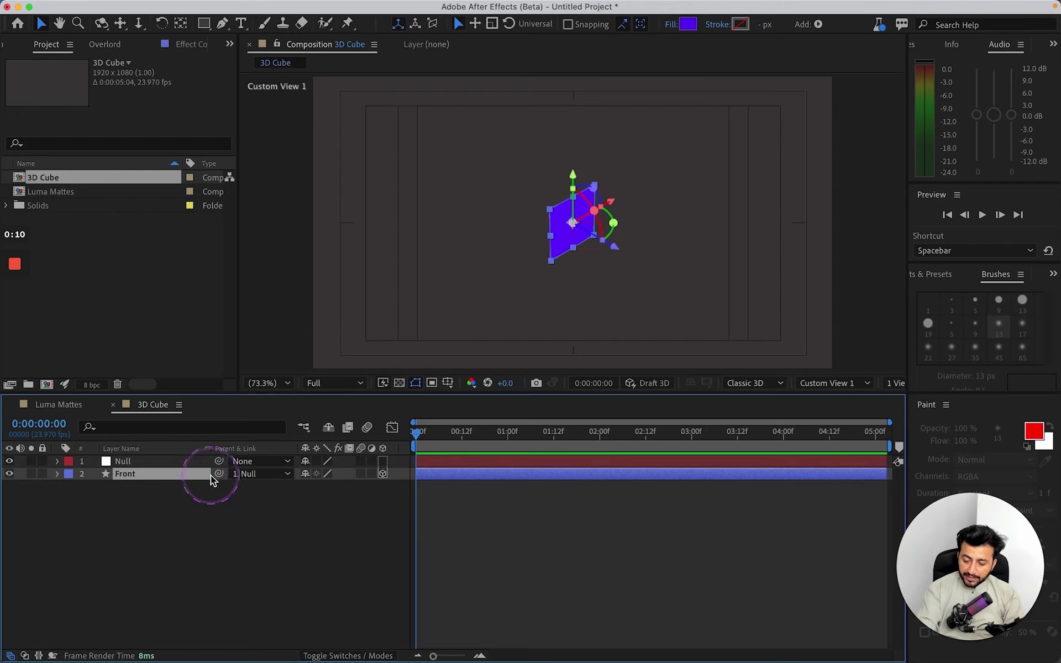
key("p")
left_click(335, 487)
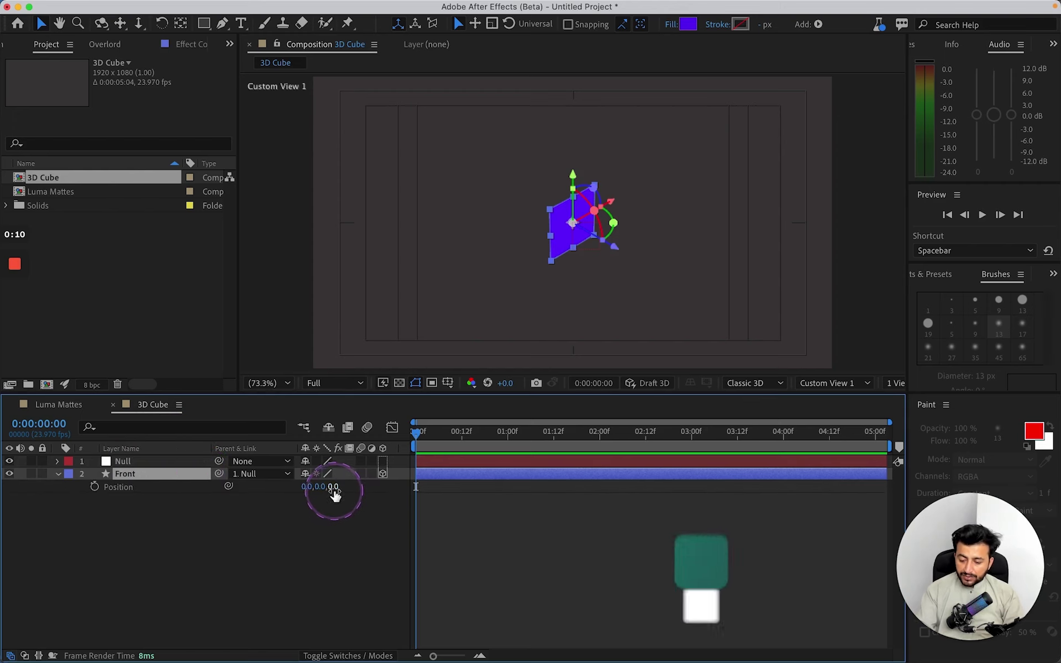
type("200")
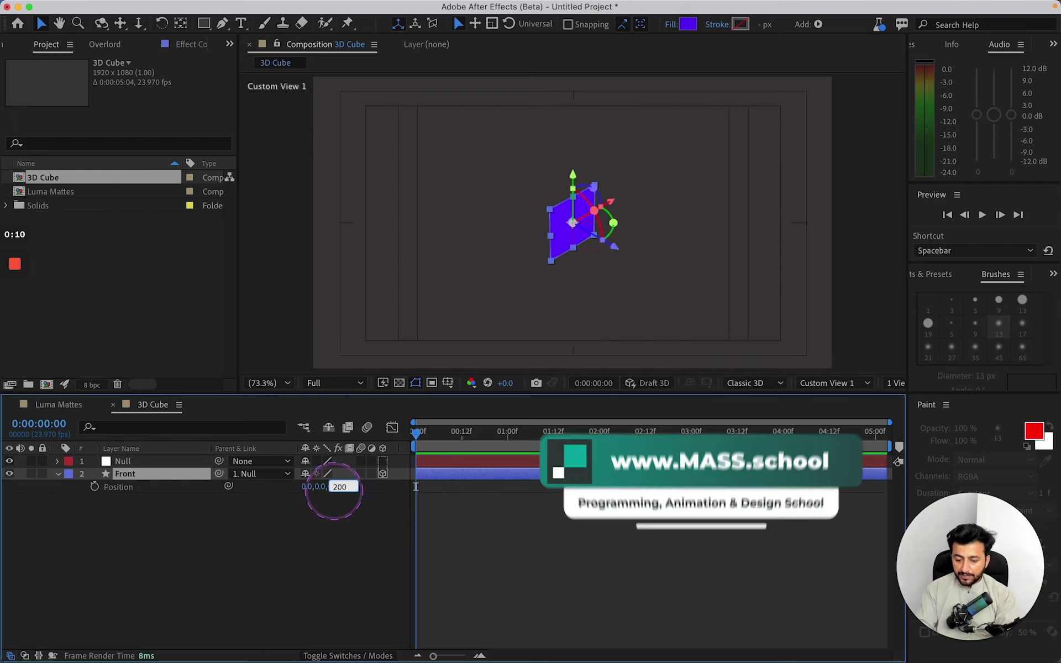
key("Return")
left_click(257, 564)
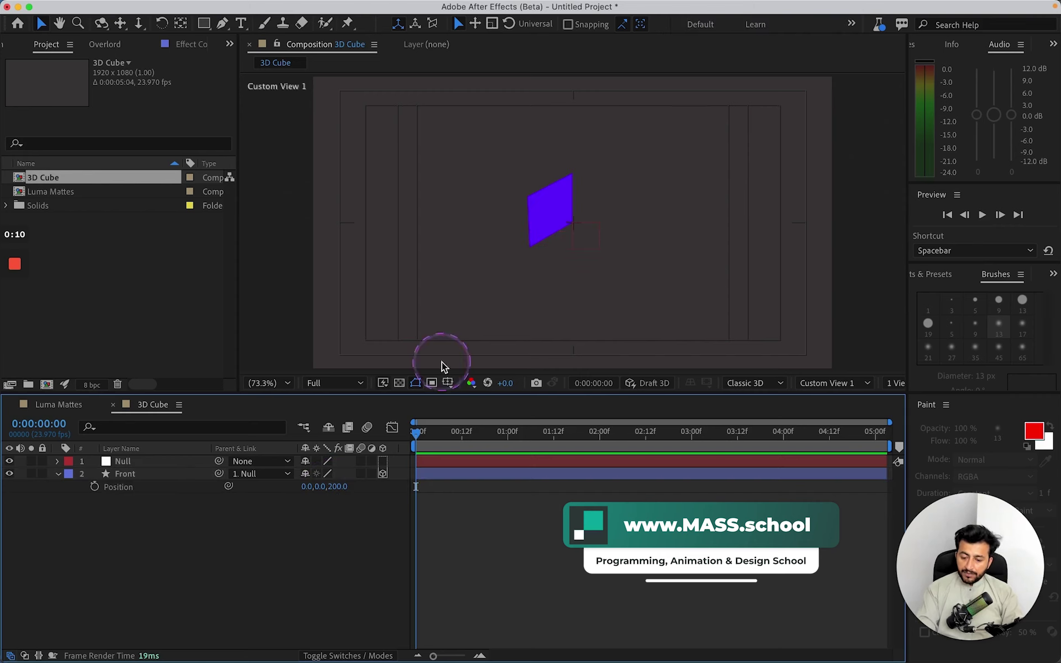
Select the Null and Front layers together and orbit the custom view to examine their offset
left_click(592, 239)
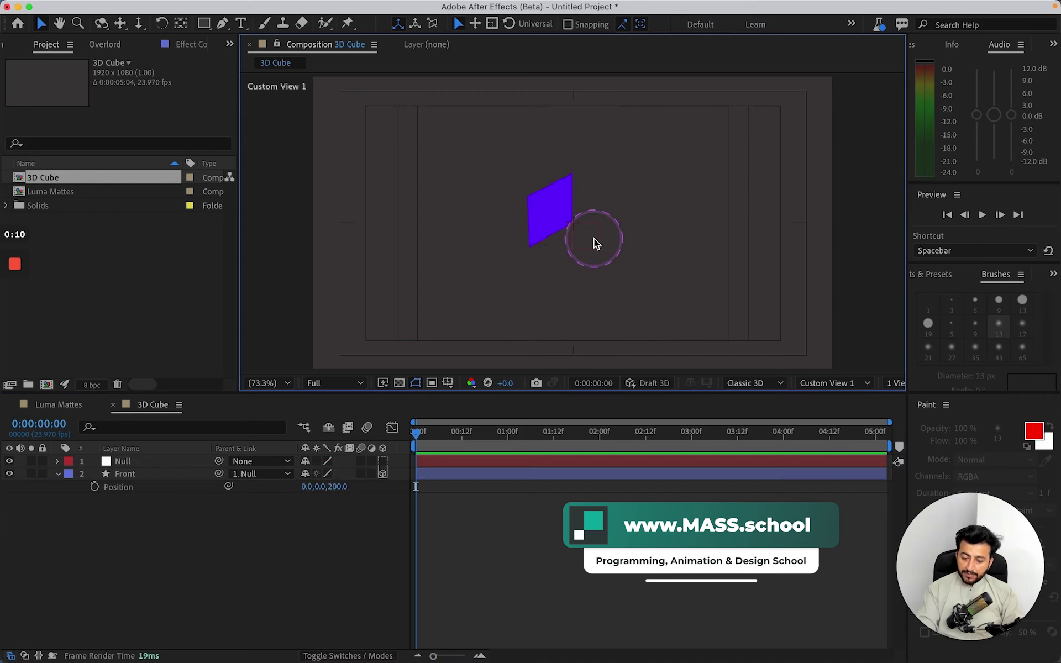
left_click(169, 461)
left_click(174, 475, "shift")
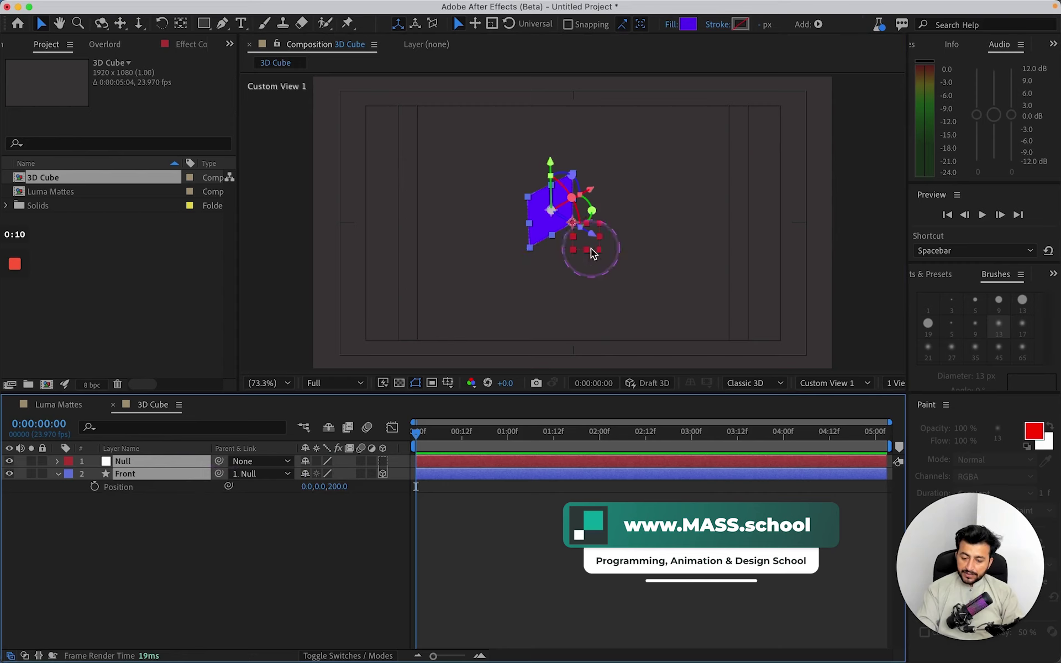
key("c")
left_click_drag(490, 315, 493, 230)
left_click(112, 528)
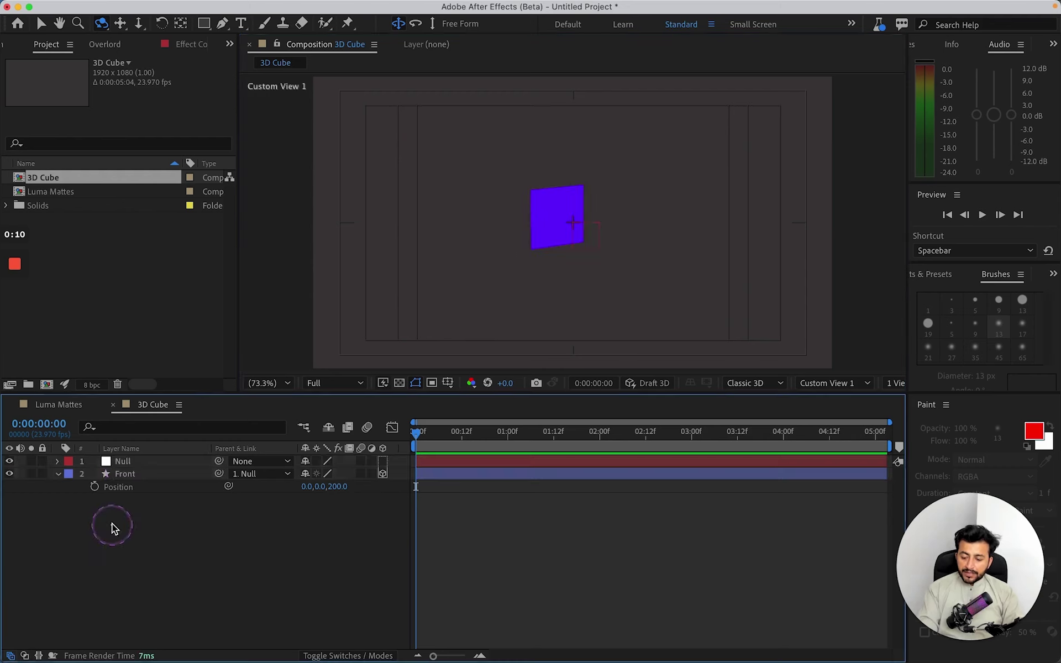
Duplicate the Front layer
left_click(133, 474)
key("super+d")
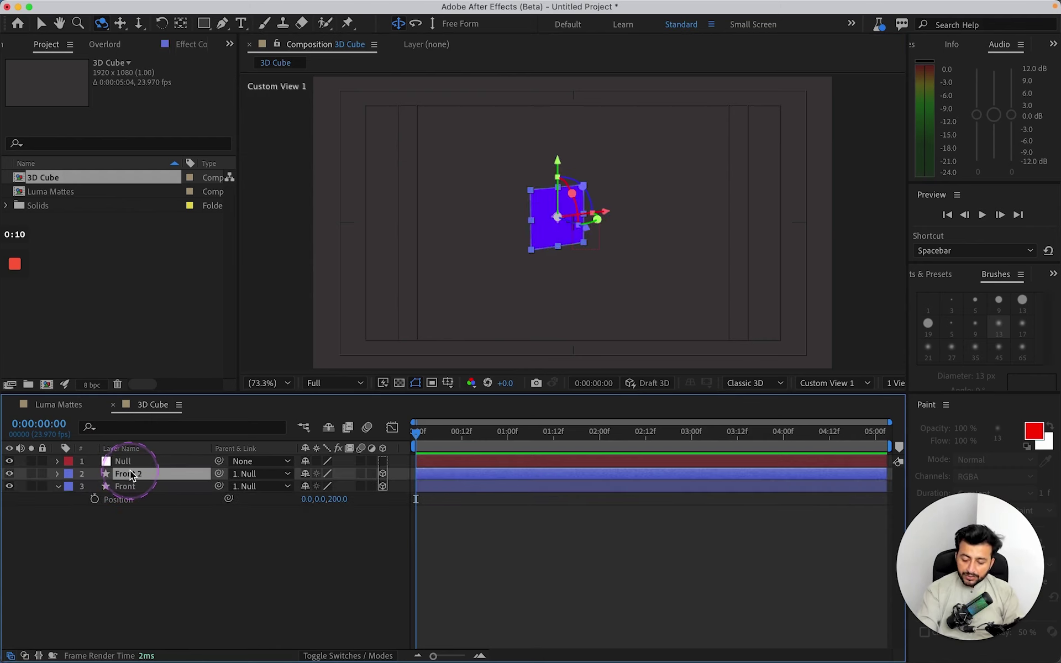
Set the Z position of the duplicated Front 2 layer to -200
key("p")
left_click_drag(339, 490, 215, 488)
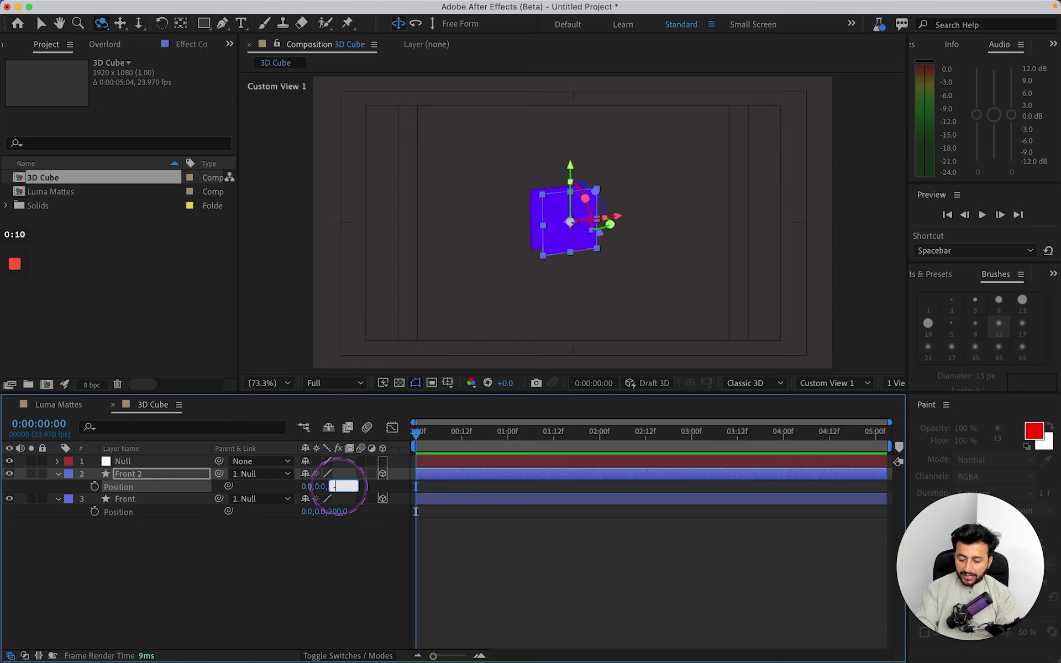
key("Return")
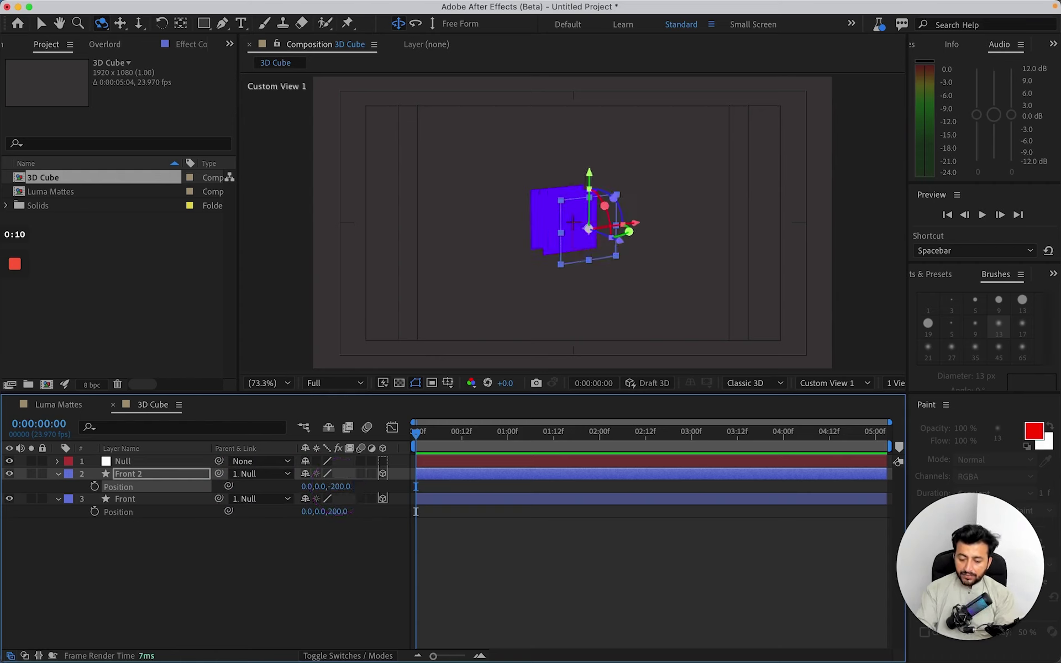
Rename the layer at Z position 200 as Back and its duplicate, Front 2, as Front
left_click_drag(541, 238, 613, 260)
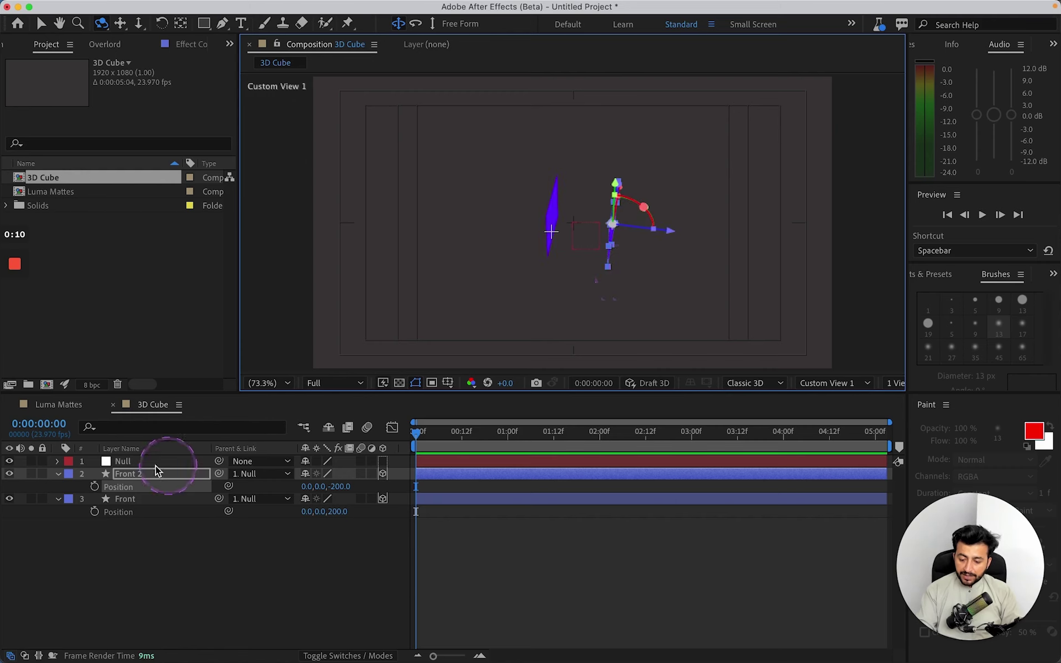
left_click(123, 461)
left_click_drag(654, 253, 605, 247)
left_click(164, 499)
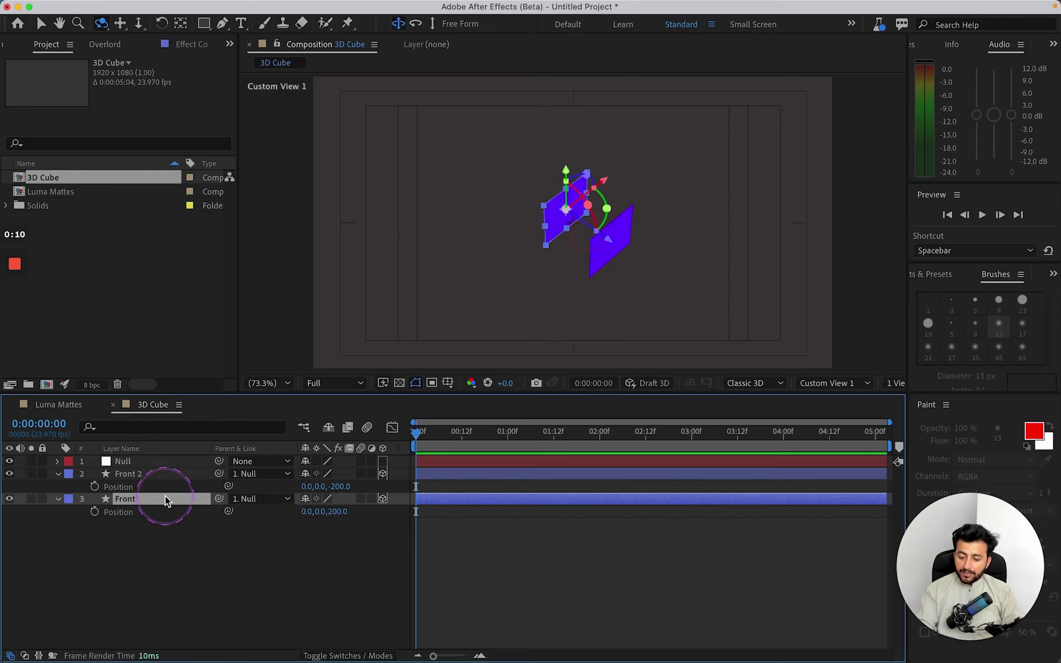
key("Return")
type("Back")
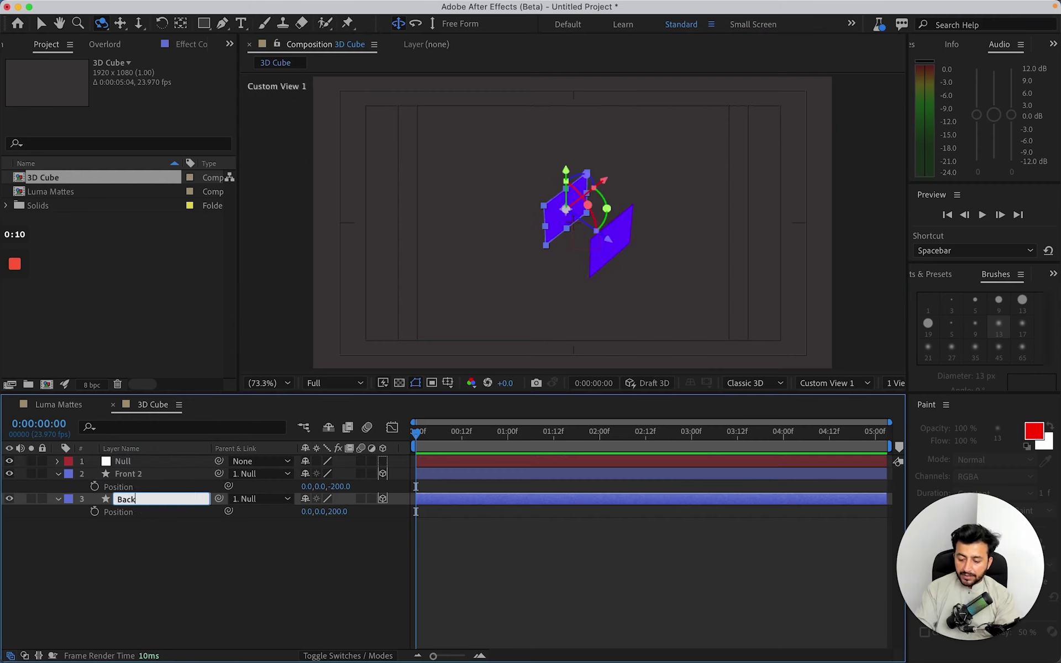
key("Return")
left_click(150, 476)
key("Return")
type("Front")
key("Return")
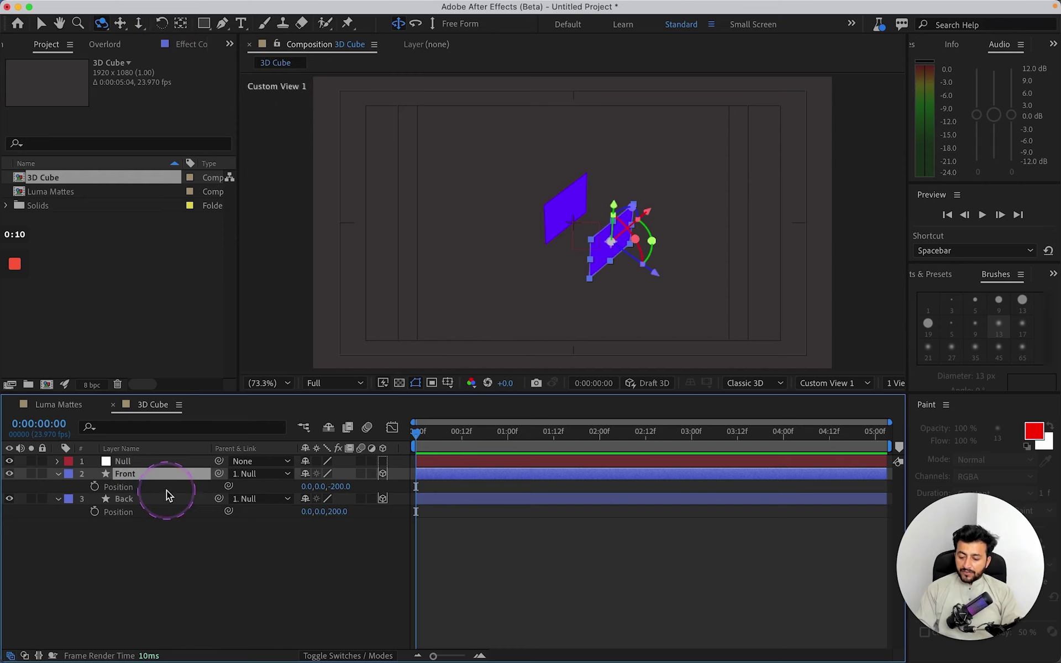
Change the Front layer's shape fill to a bright blue, about 0082F5
left_click(204, 23)
left_click(463, 24)
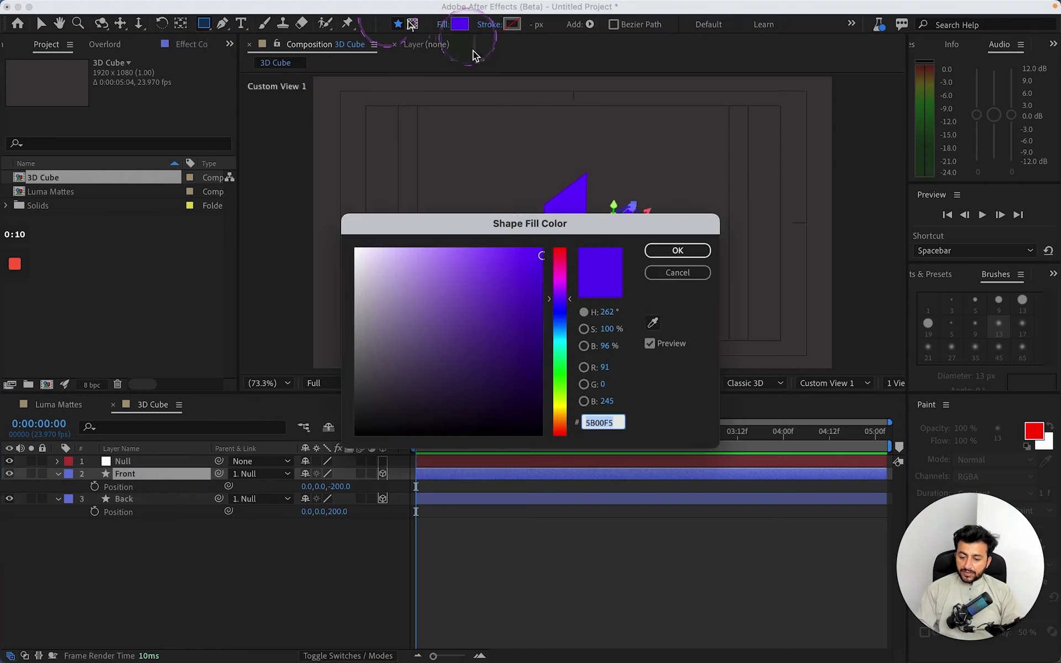
left_click_drag(558, 314, 561, 328)
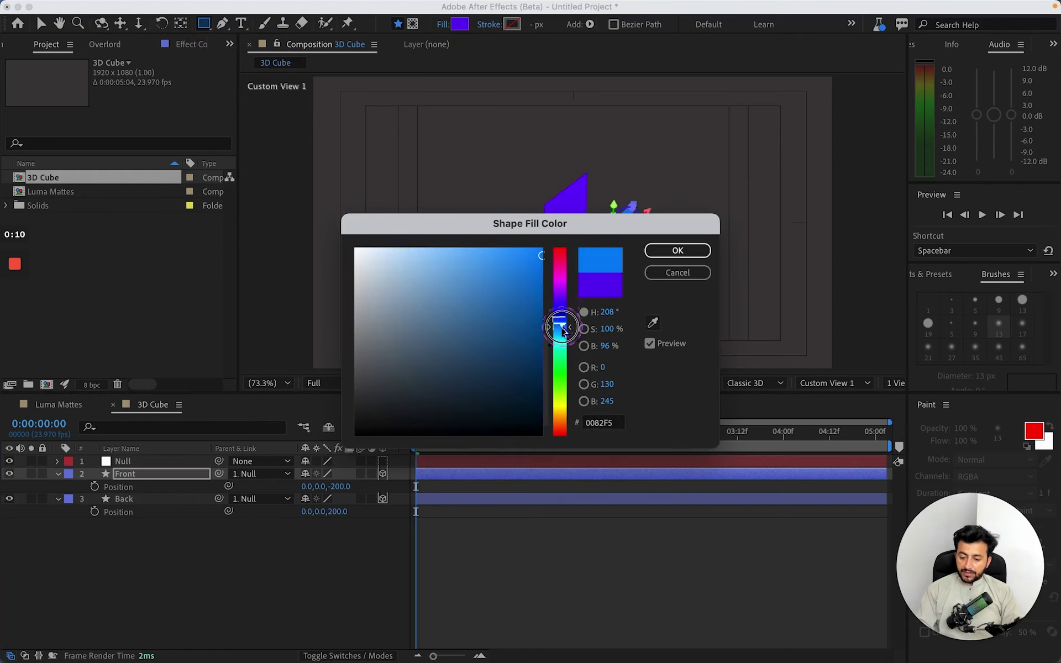
left_click(677, 250)
left_click(419, 492)
left_click(234, 534)
left_click(165, 473)
left_click(224, 597)
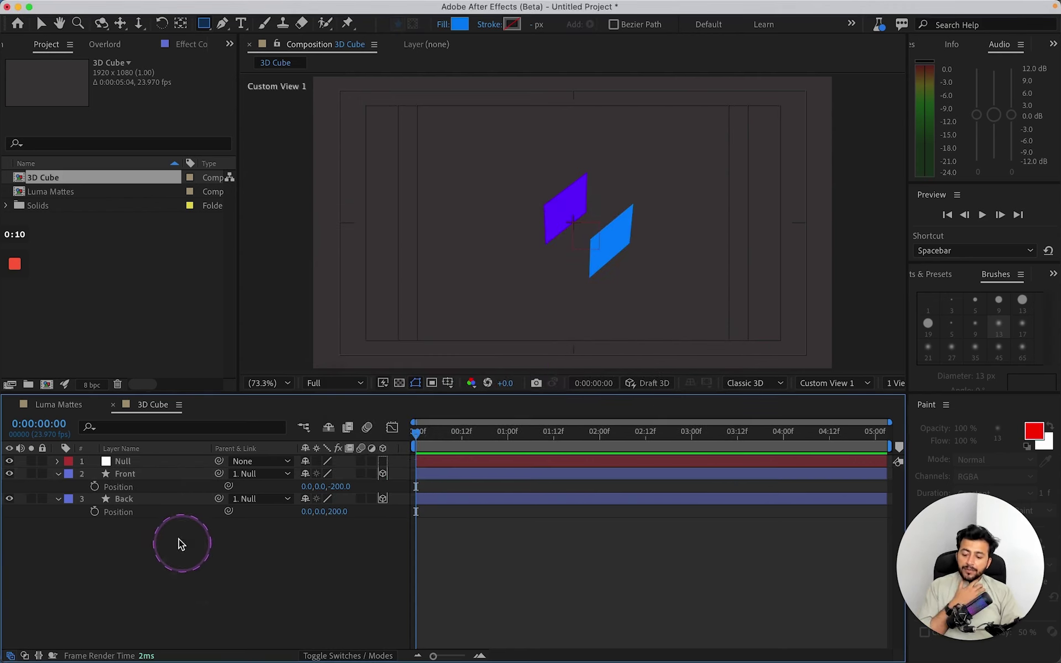
Duplicate the Front layer and rename the copy as Top
left_click(137, 475)
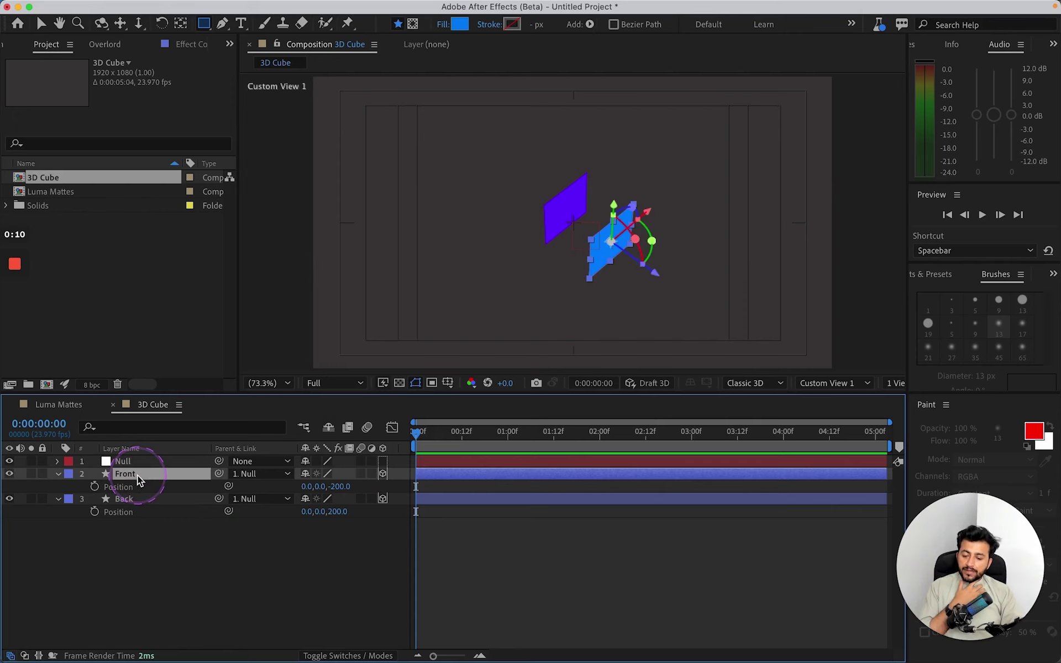
key("super+d")
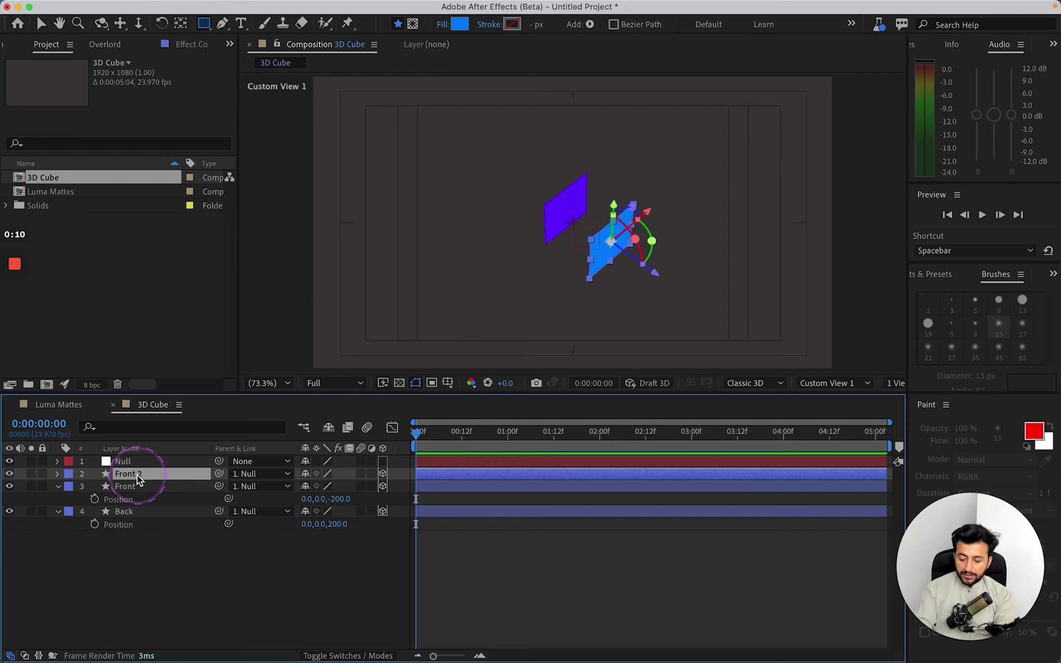
key("Return")
type("Top")
key("Return")
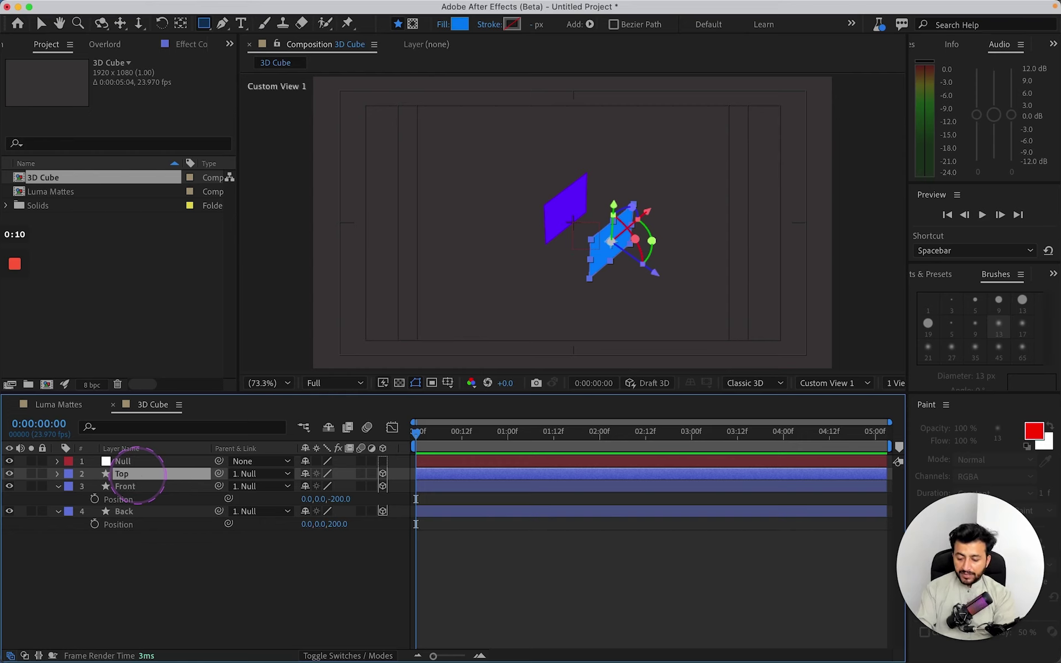
Set the Top layer's Z position to 0
key("p")
type("0")
key("Return")
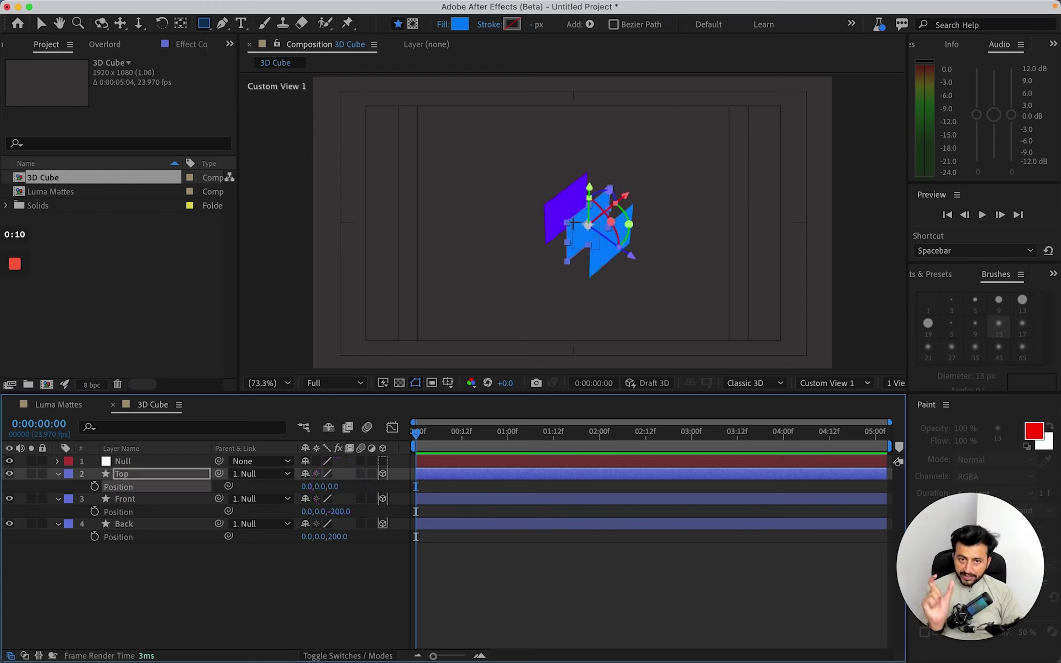
Reveal the Top layer's rotation properties and set its X orientation to 90°
key("r")
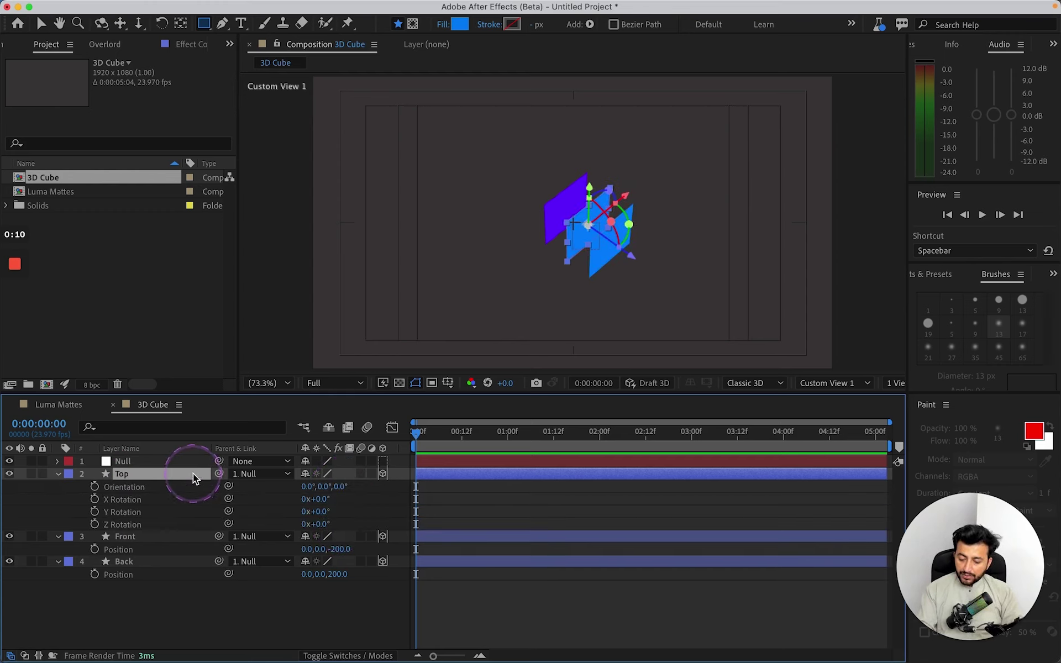
left_click(374, 495)
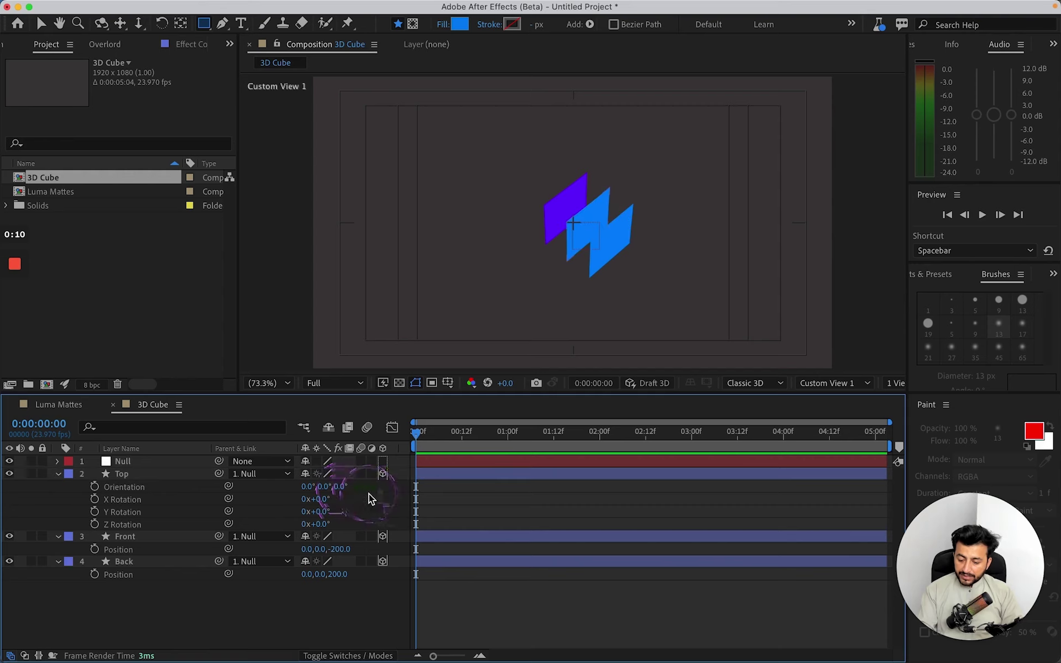
mouse_move(338, 486)
left_mouse_down()
mouse_move(352, 487)
mouse_move(319, 486)
left_mouse_up()
key("super+z")
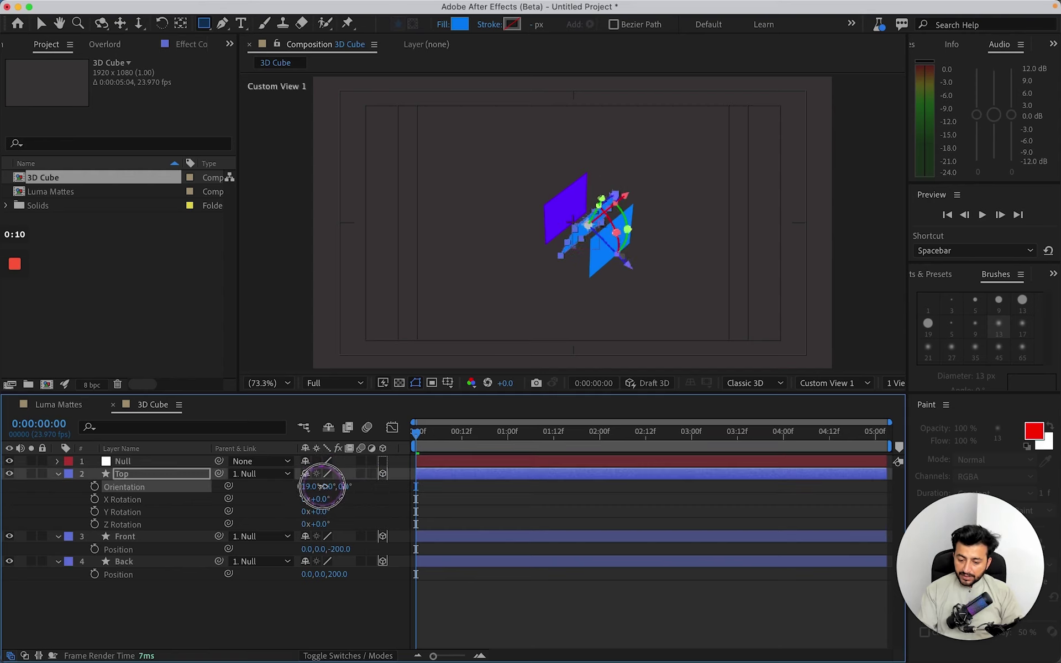
left_click(313, 489)
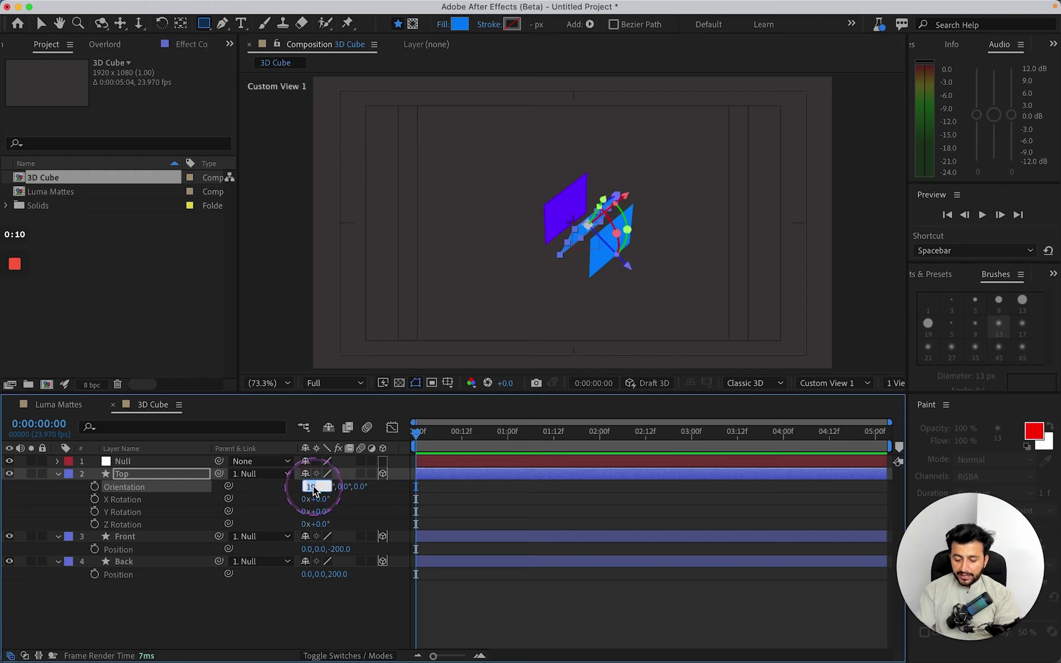
key("Return")
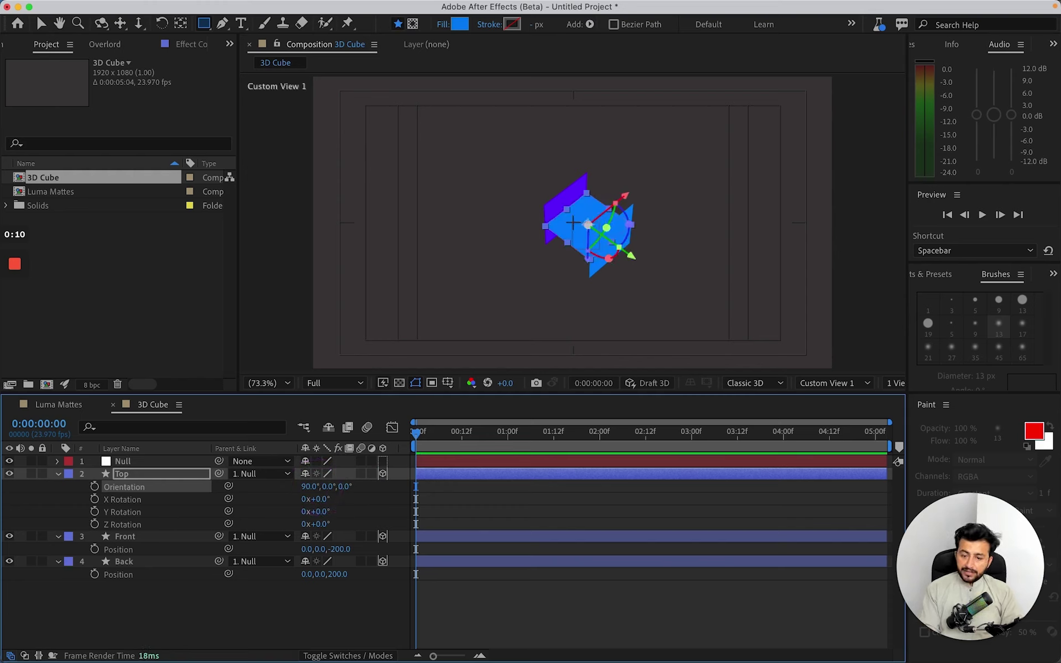
Set the Top layer's Y position to -200
left_click(193, 479)
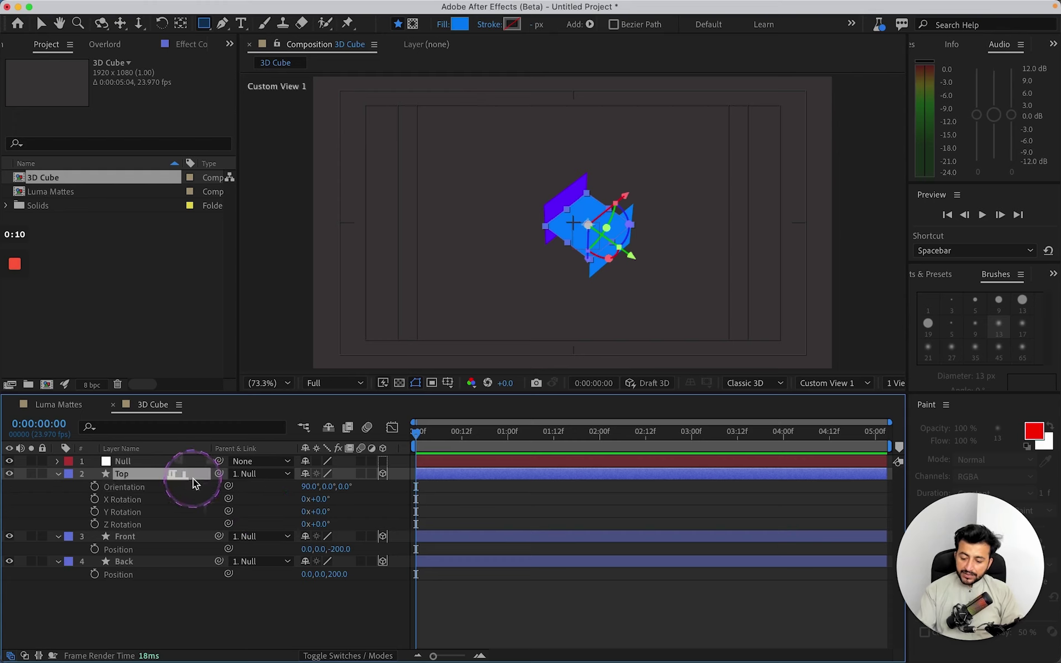
key("p")
mouse_move(323, 486)
left_mouse_down()
mouse_move(330, 482)
mouse_move(301, 472)
mouse_move(324, 488)
left_mouse_up()
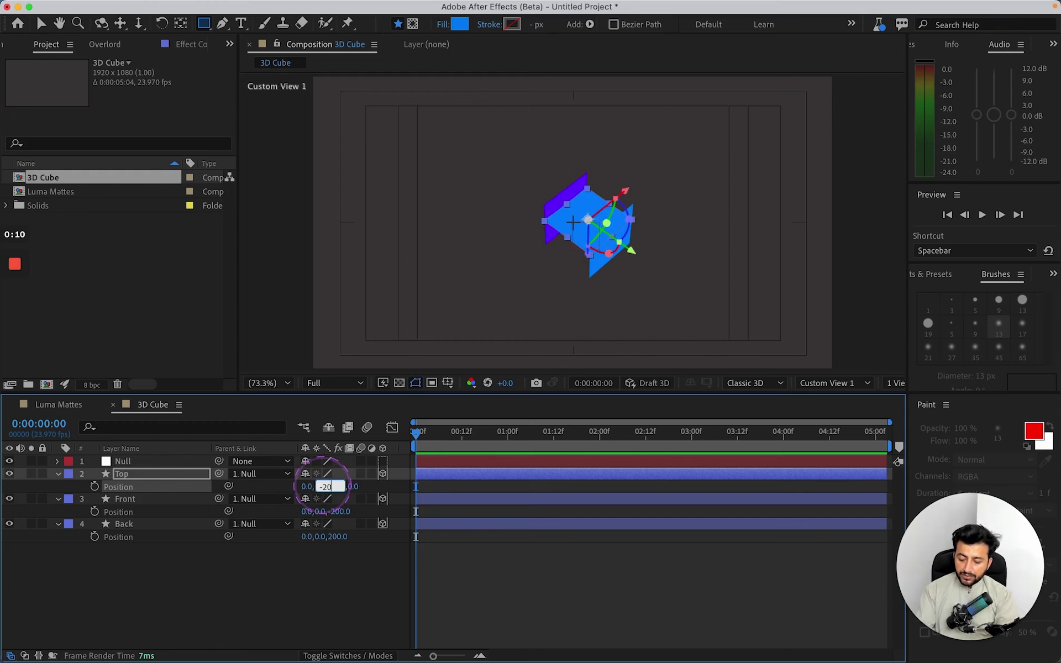
key("Return")
Orbit the custom view to examine how the Top face meets the Front and Back faces
left_click(604, 568)
key("c")
left_click_drag(710, 189, 595, 216)
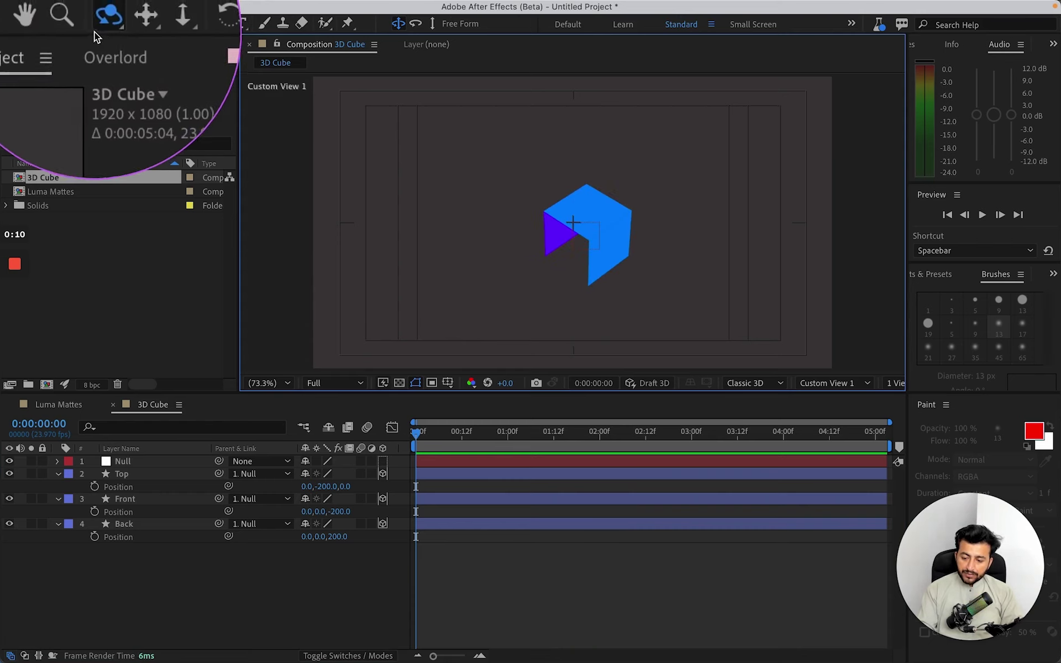
right_click(601, 218)
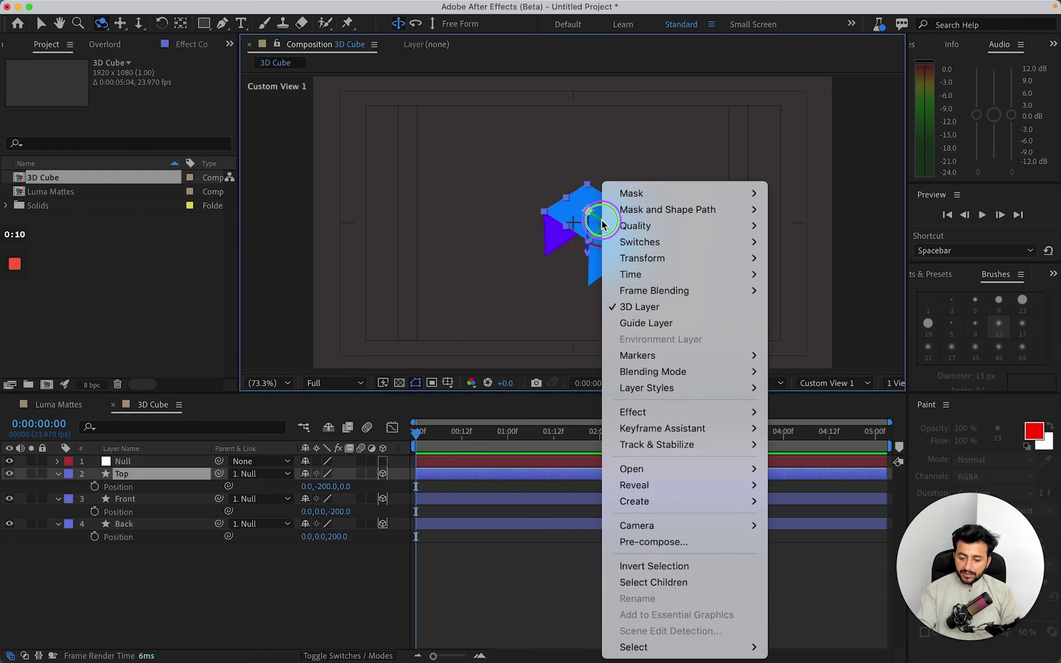
left_click(589, 224)
mouse_move(594, 242)
left_mouse_down()
mouse_move(592, 231)
mouse_move(592, 251)
left_mouse_up()
key("v")
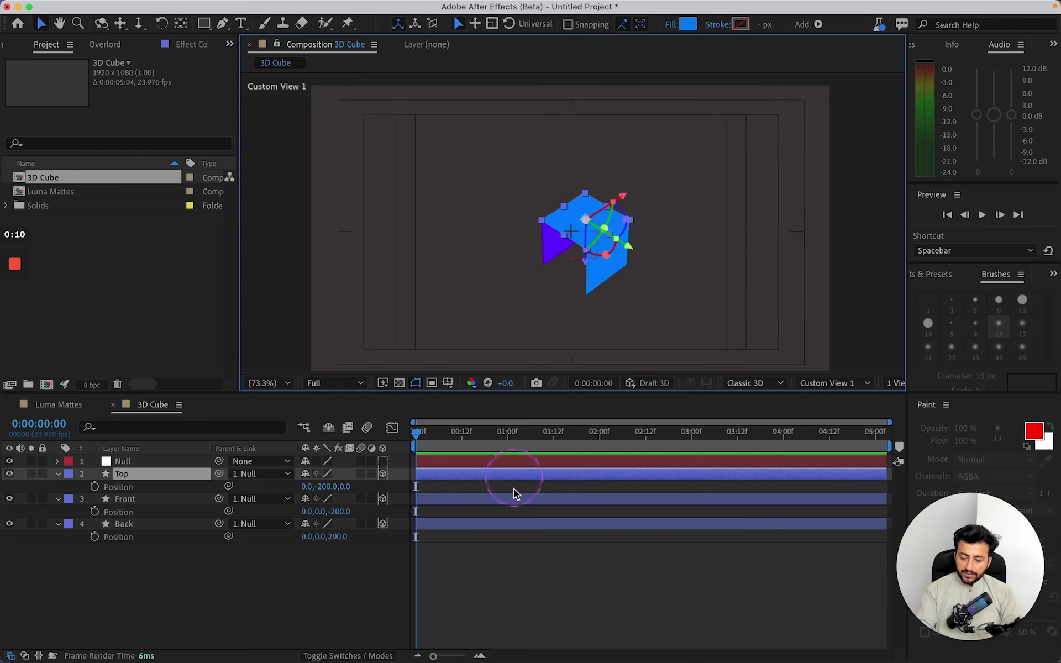
Change the Top layer's shape fill to purple
left_click(511, 553)
left_click(433, 477)
left_click(687, 24)
left_click_drag(558, 326, 561, 291)
left_click(657, 248)
left_click(546, 569)
left_click(298, 515)
Duplicate the Top layer and rename the copy as Bottom
left_click(134, 474)
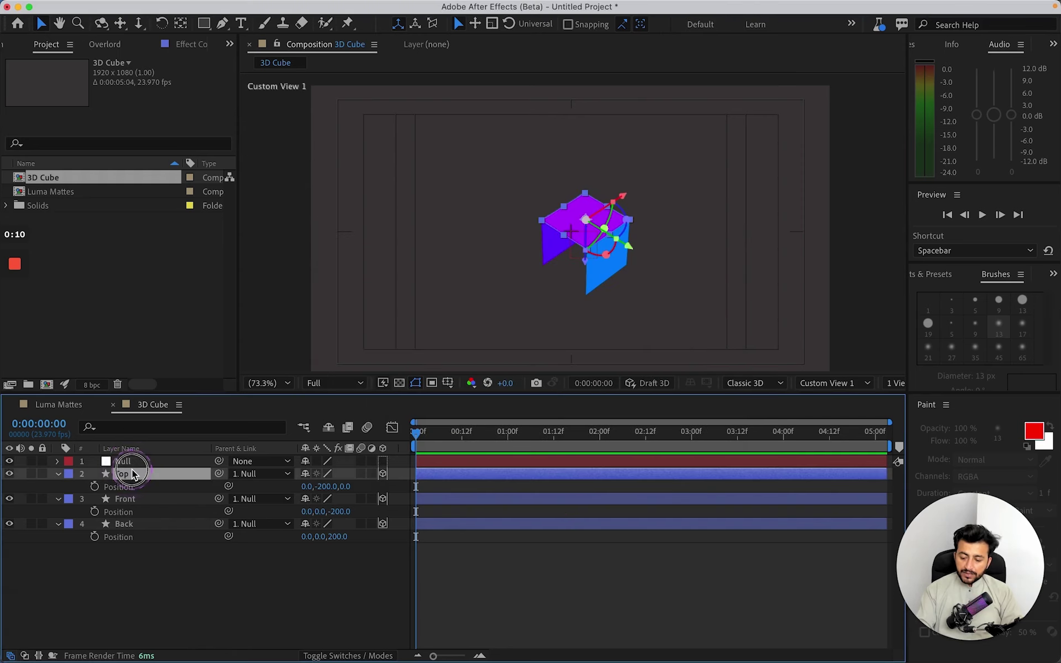
key("super+d")
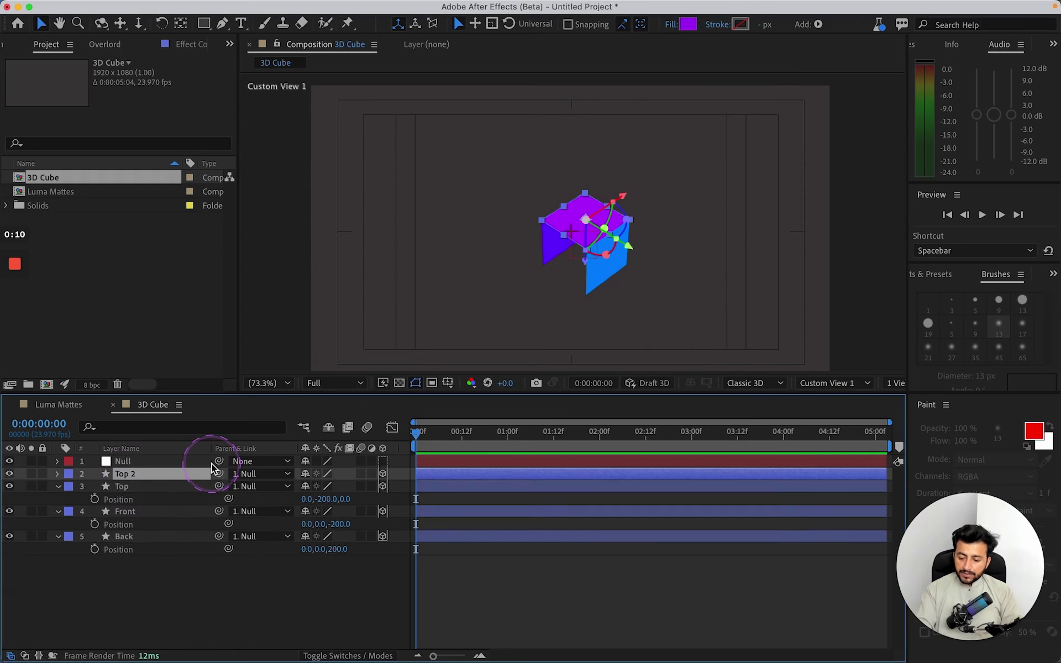
key("Return")
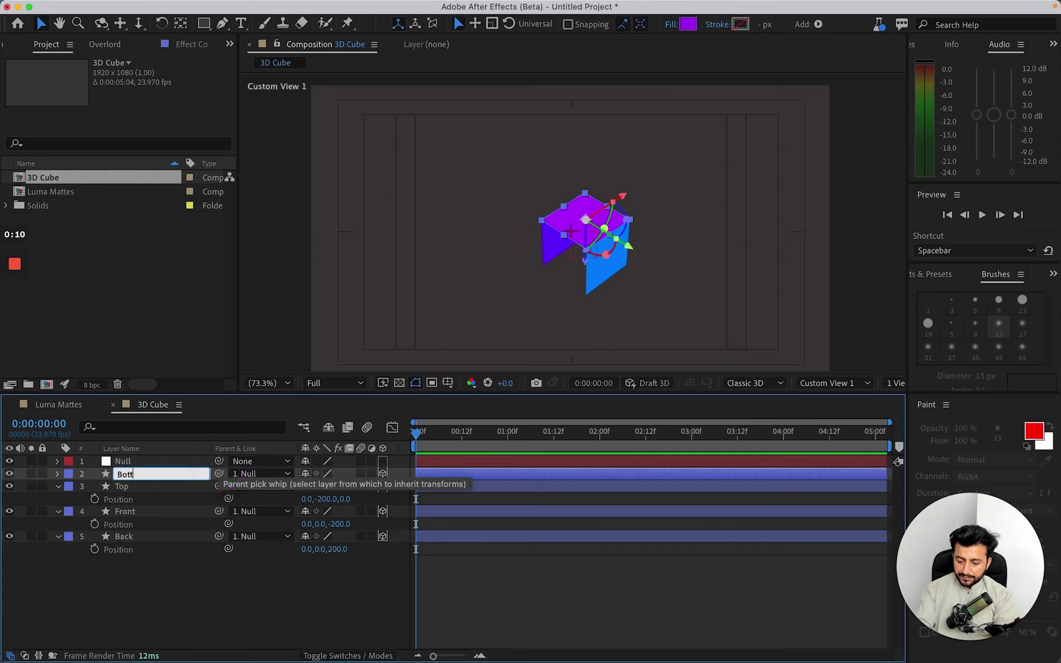
type("Bottom")
left_click(164, 430)
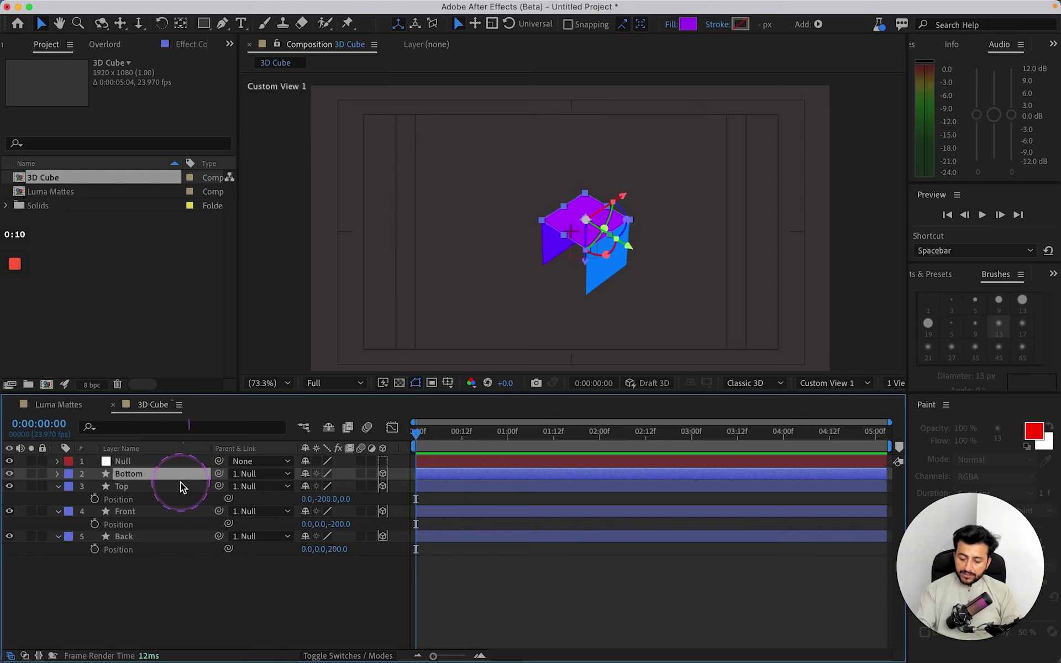
Set the Bottom layer's Y position to 0
key("p")
left_click(322, 487)
type("0")
key("Return")
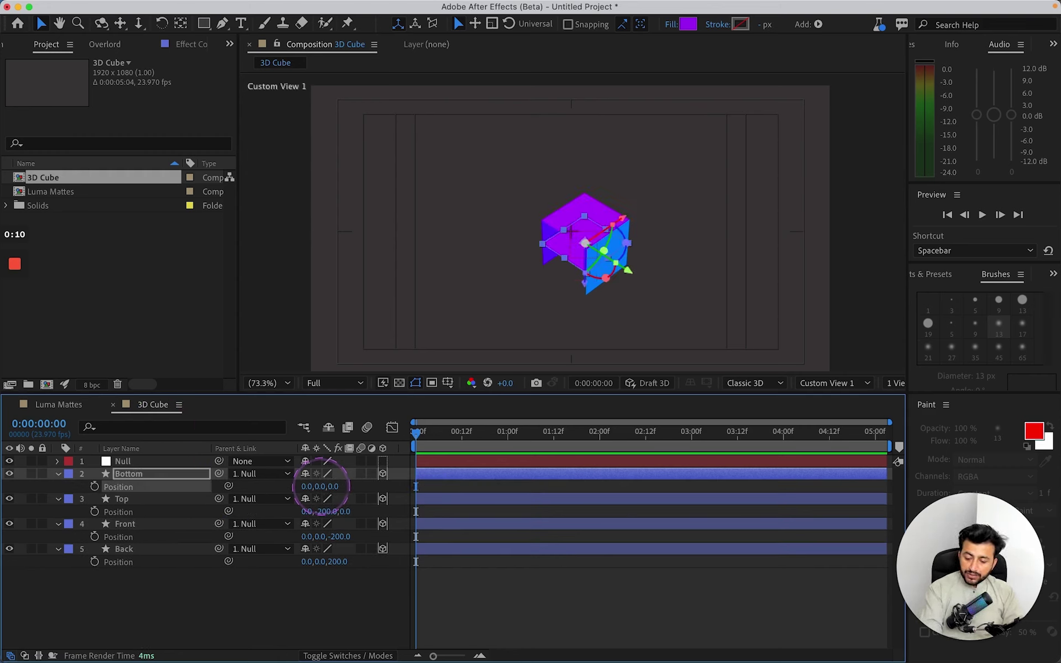
Orbit and zoom the custom view to examine the Bottom face's placement between the Front and Back faces
left_click(539, 353)
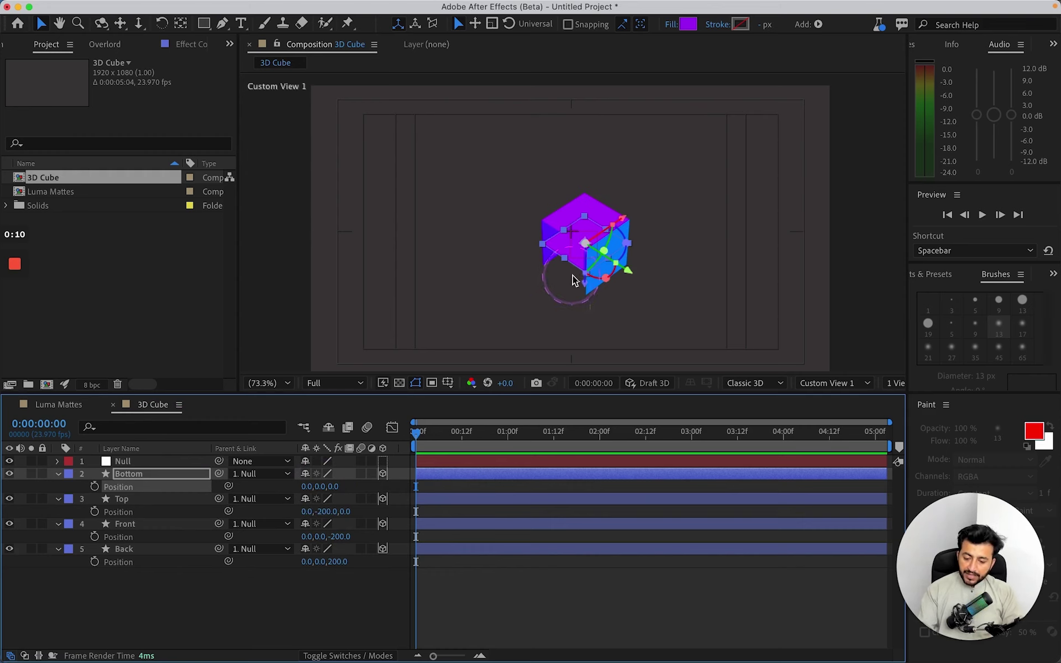
key("c")
left_click_drag(581, 273, 602, 244)
key("v")
key("z")
left_click_drag(523, 197, 643, 306)
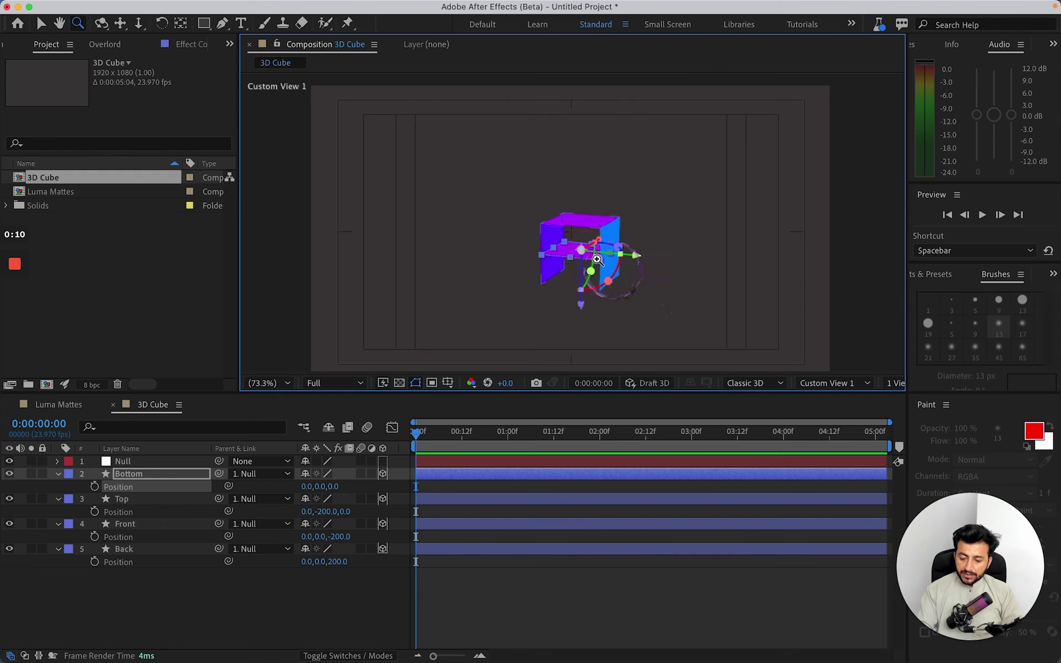
left_click_drag(538, 215, 610, 280)
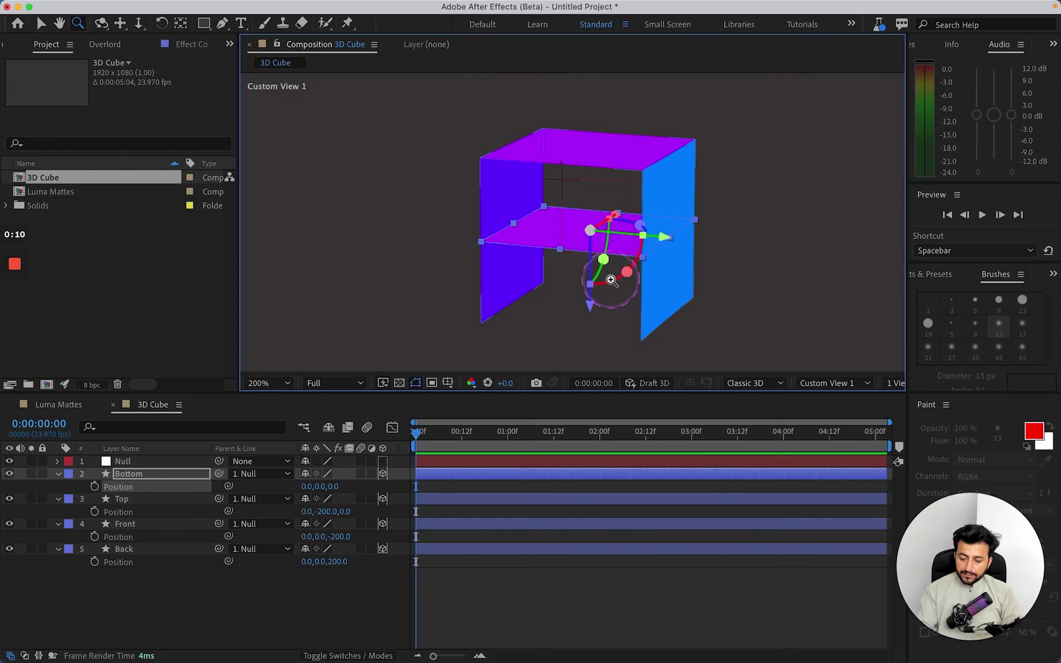
left_click_drag(545, 236, 546, 236)
left_click(545, 236, "alt")
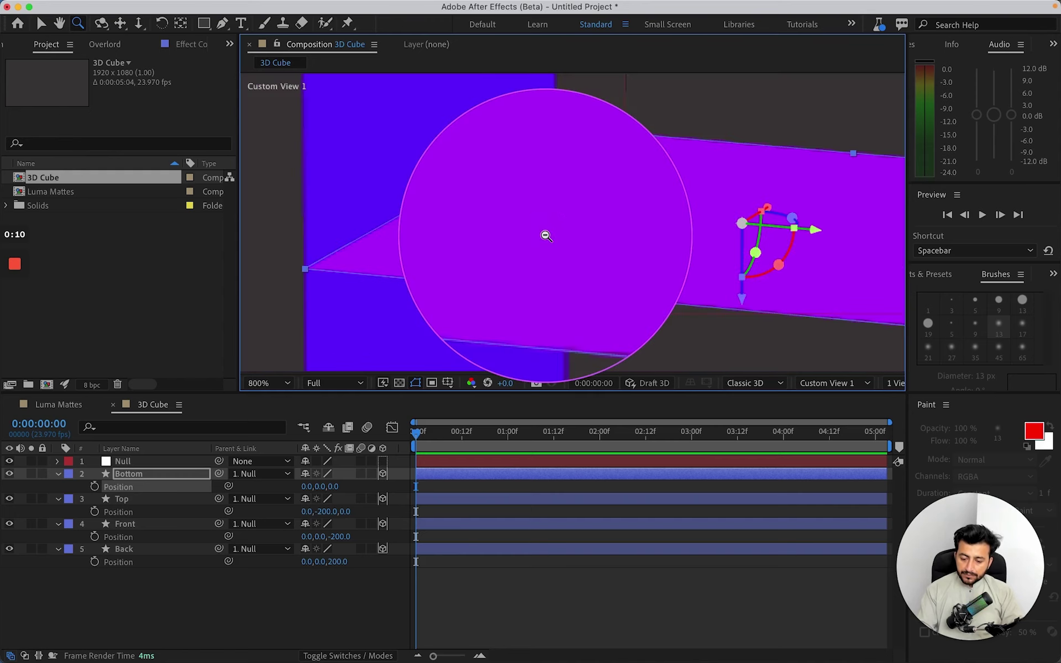
left_click(545, 236, "alt")
left_click(613, 247, "alt")
left_click_drag(608, 183, 548, 284)
key("c")
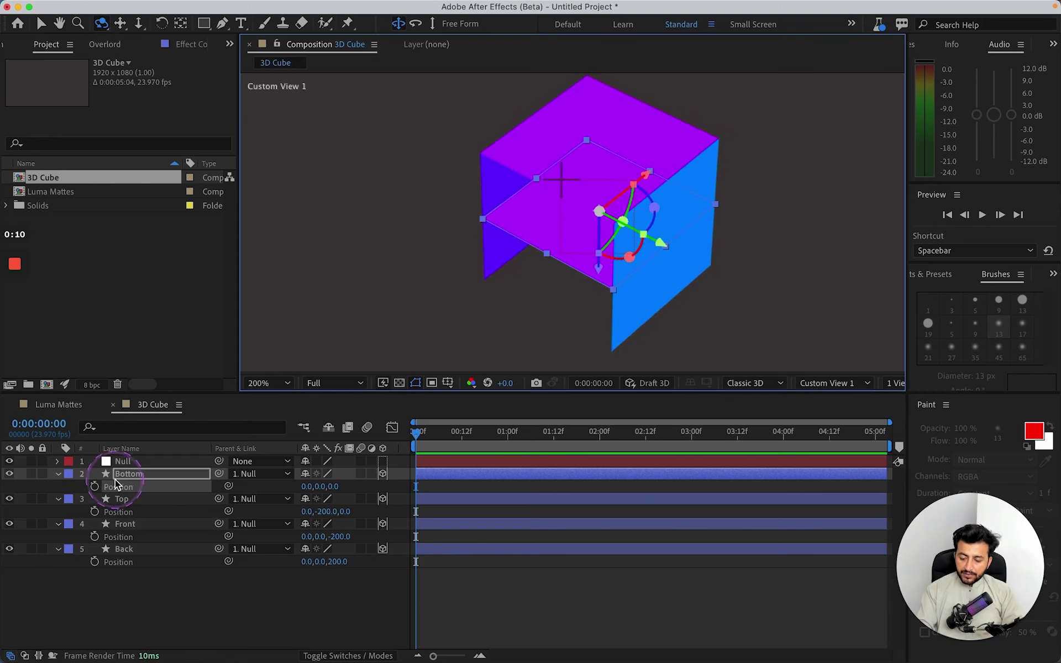
Set the Bottom layer's Y position to 200
left_click(128, 474)
left_click(322, 487)
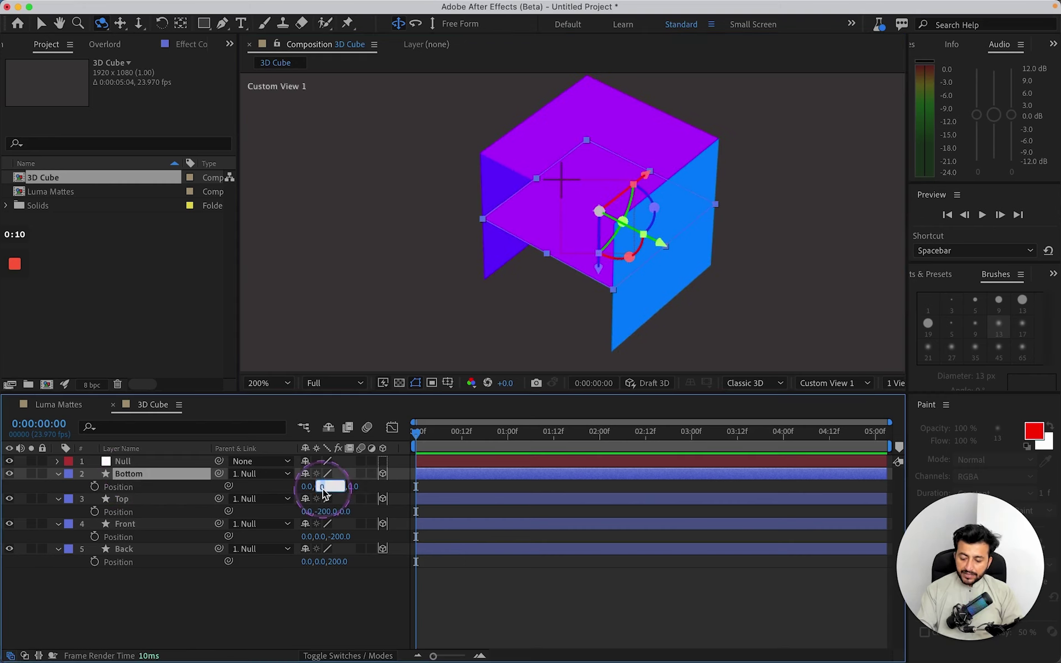
key("Return")
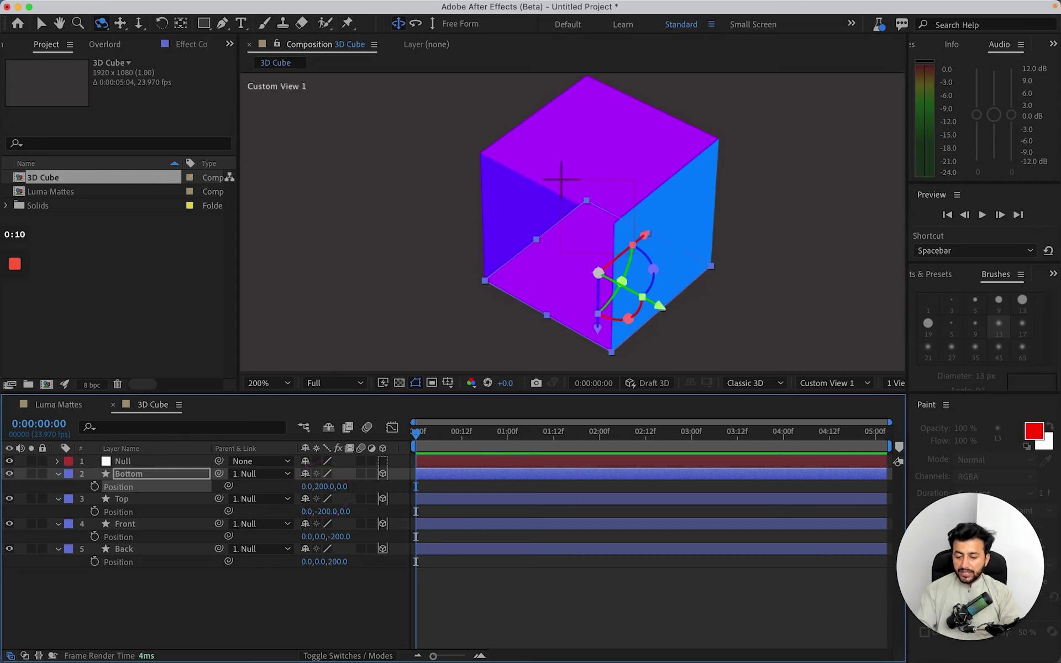
Change the Bottom layer's shape fill to pink F50086 so it stands out from the purple Top face
left_click(253, 580)
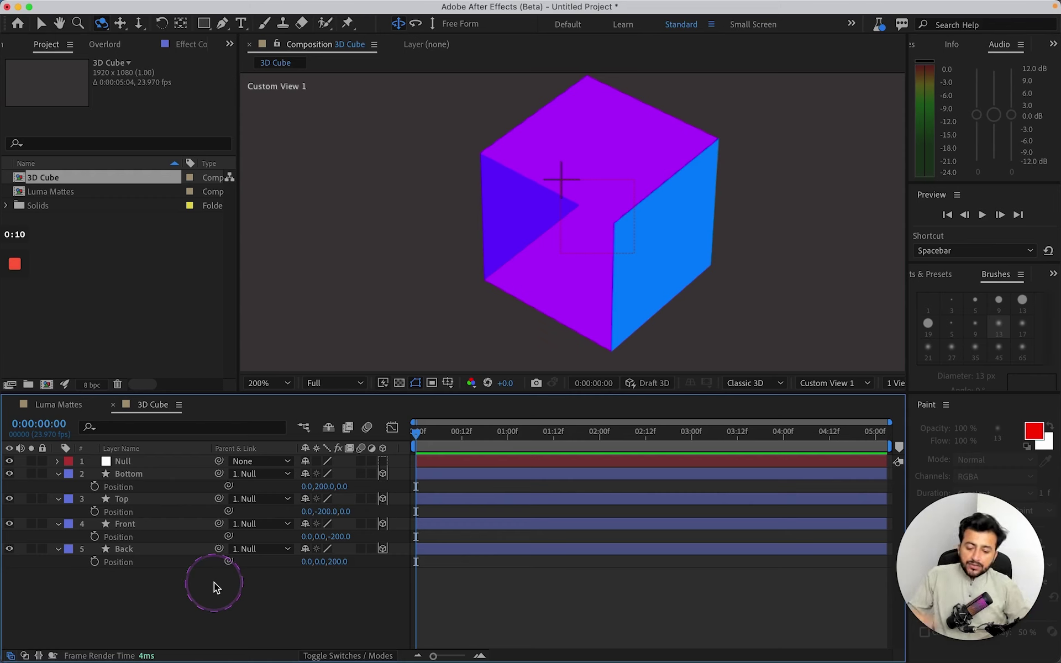
left_click(128, 473)
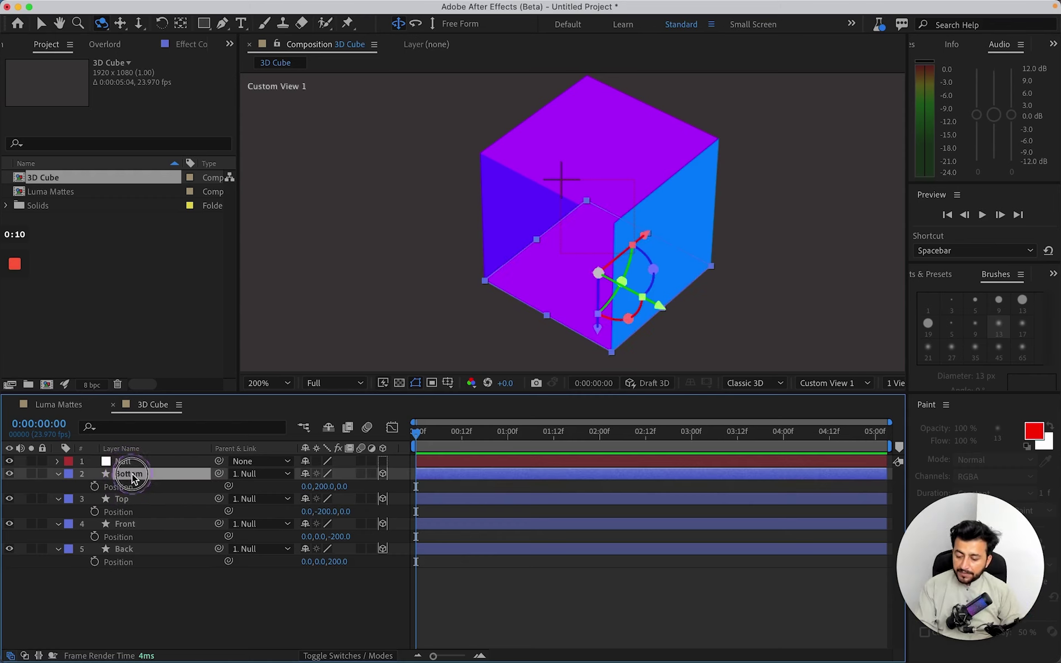
left_click(204, 23)
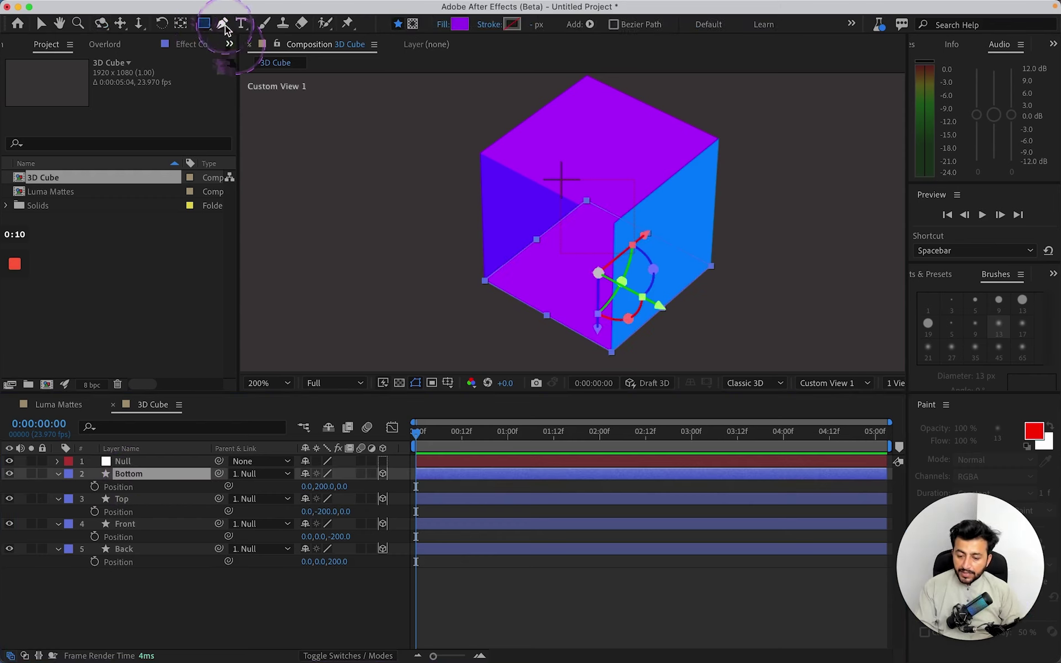
left_click(460, 23)
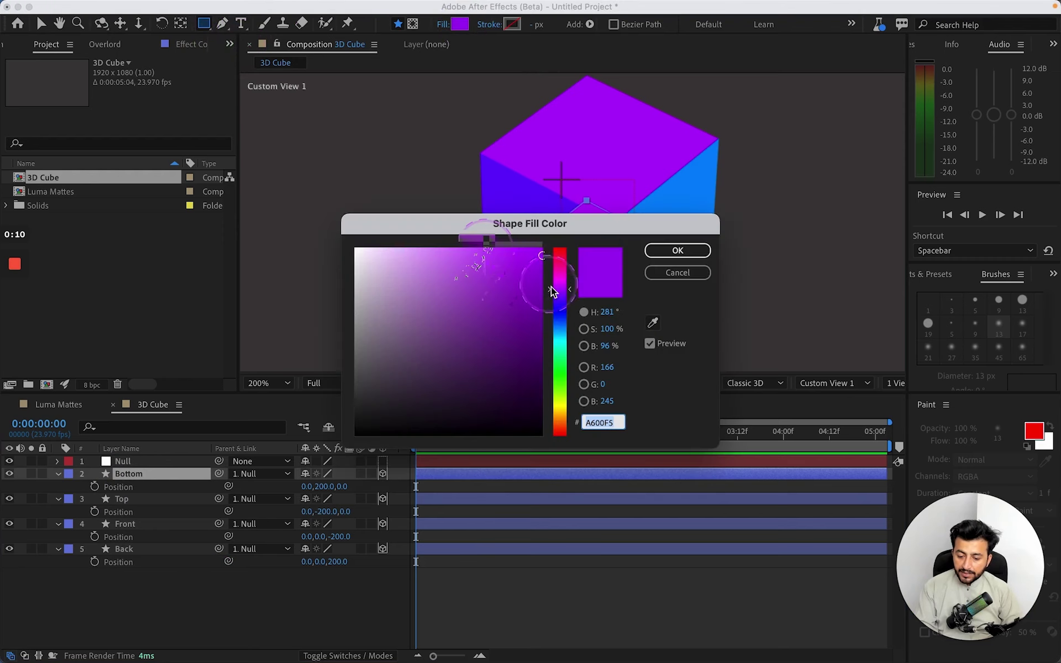
left_click_drag(570, 298, 562, 266)
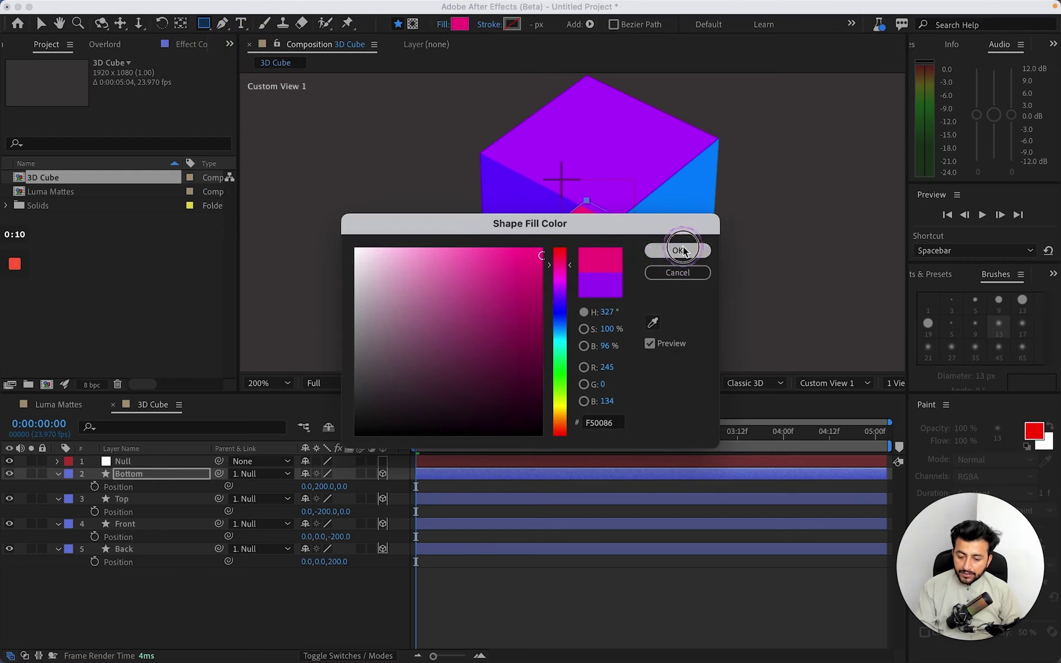
left_click(678, 248)
left_click(166, 594)
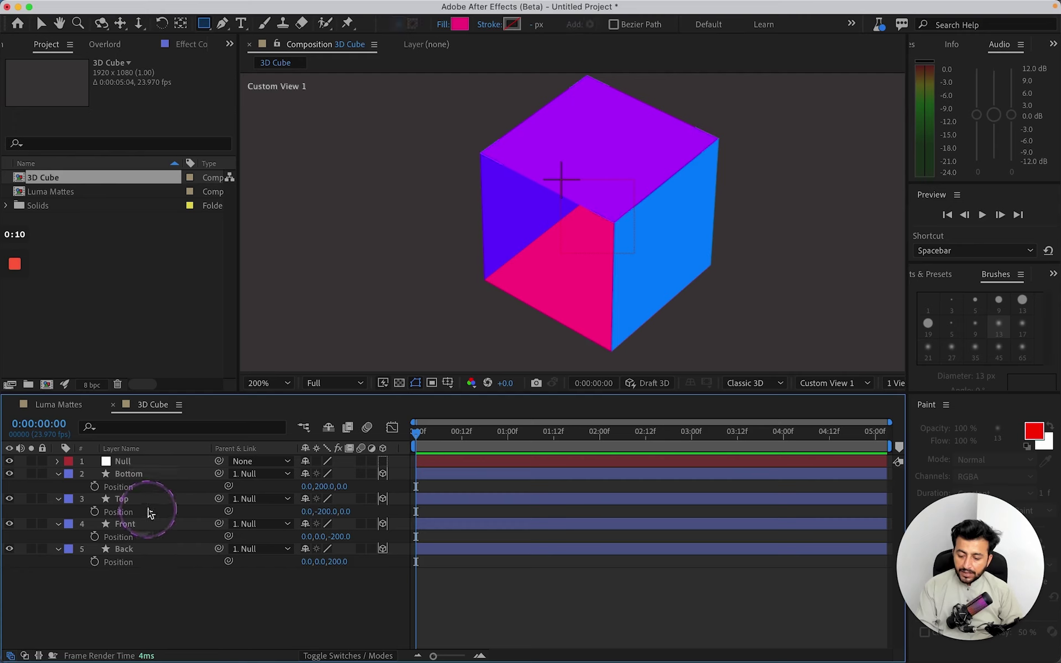
Duplicate the Bottom layer and rename the copy as Left
left_click(151, 474)
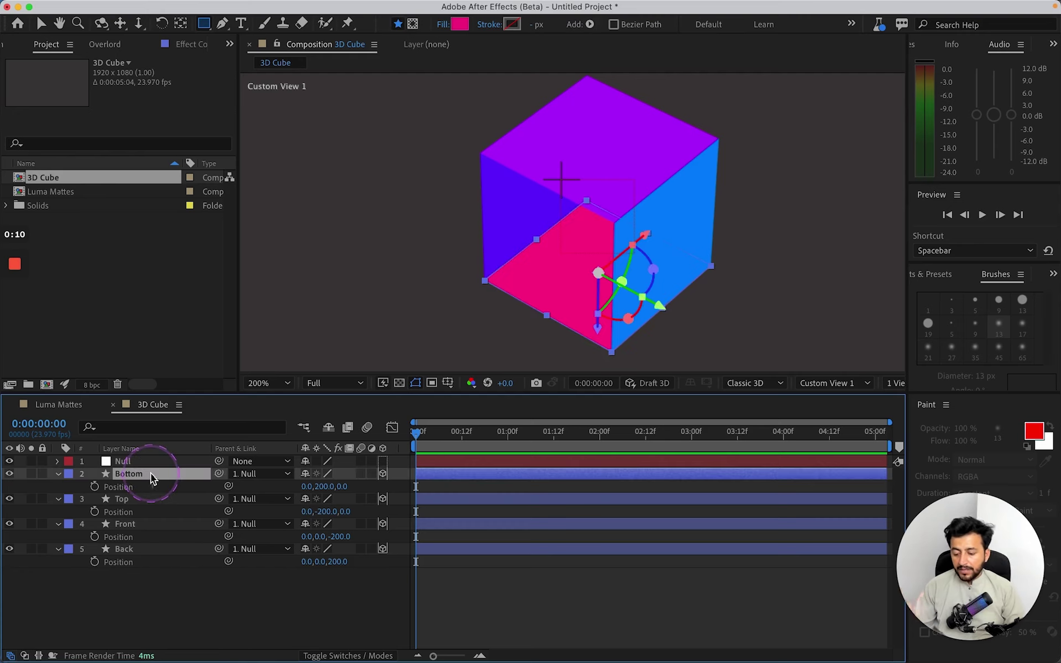
key("super+f")
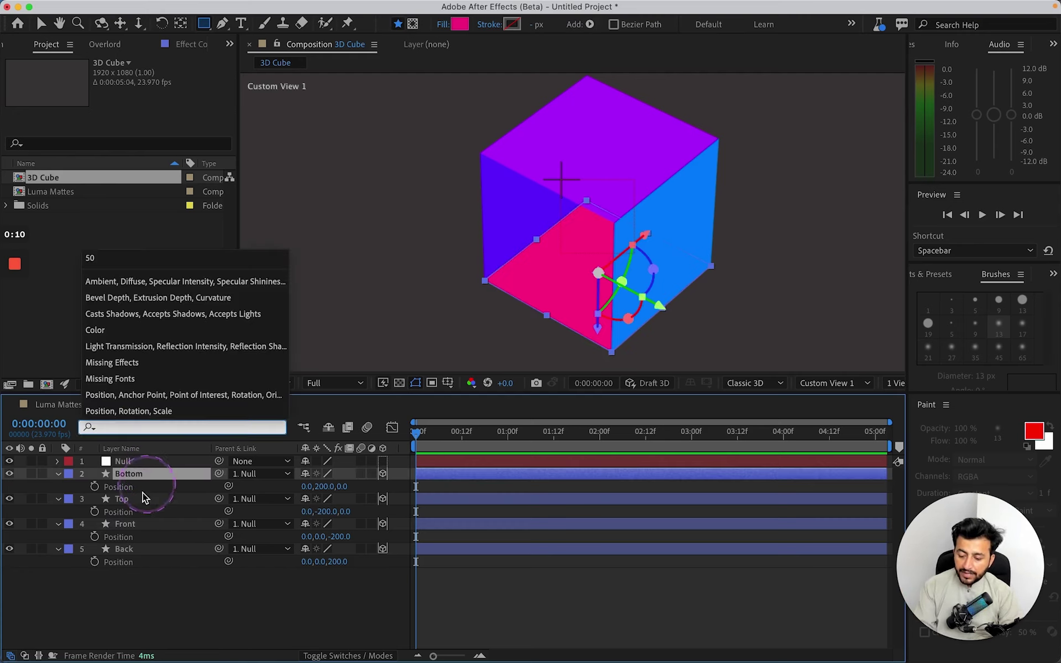
left_click(122, 595)
left_click(132, 474)
key("super+d")
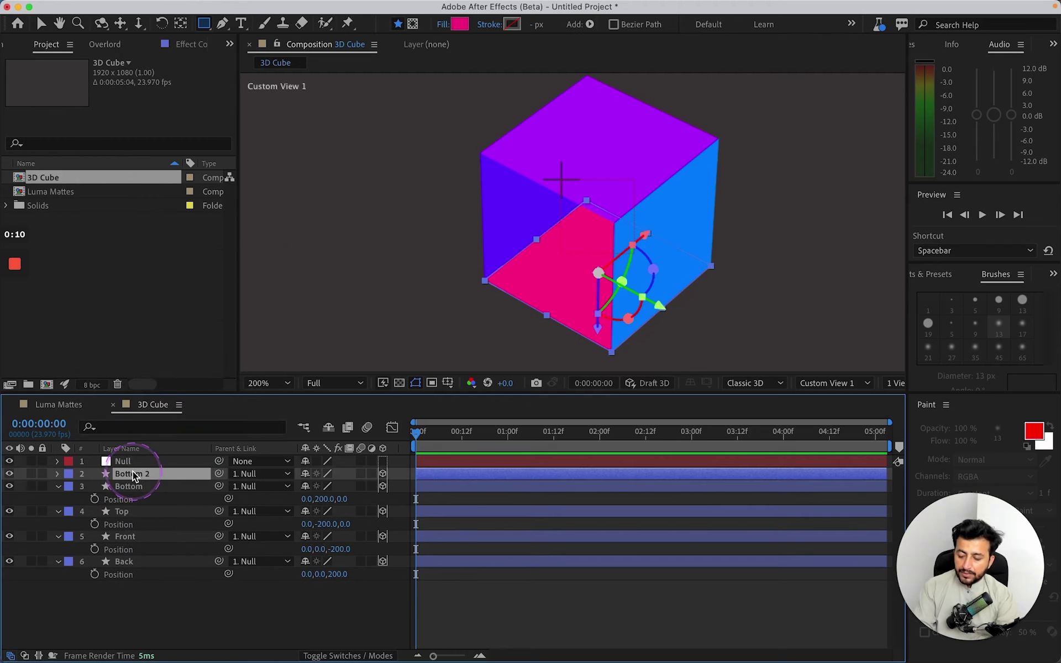
key("Return")
type("Left")
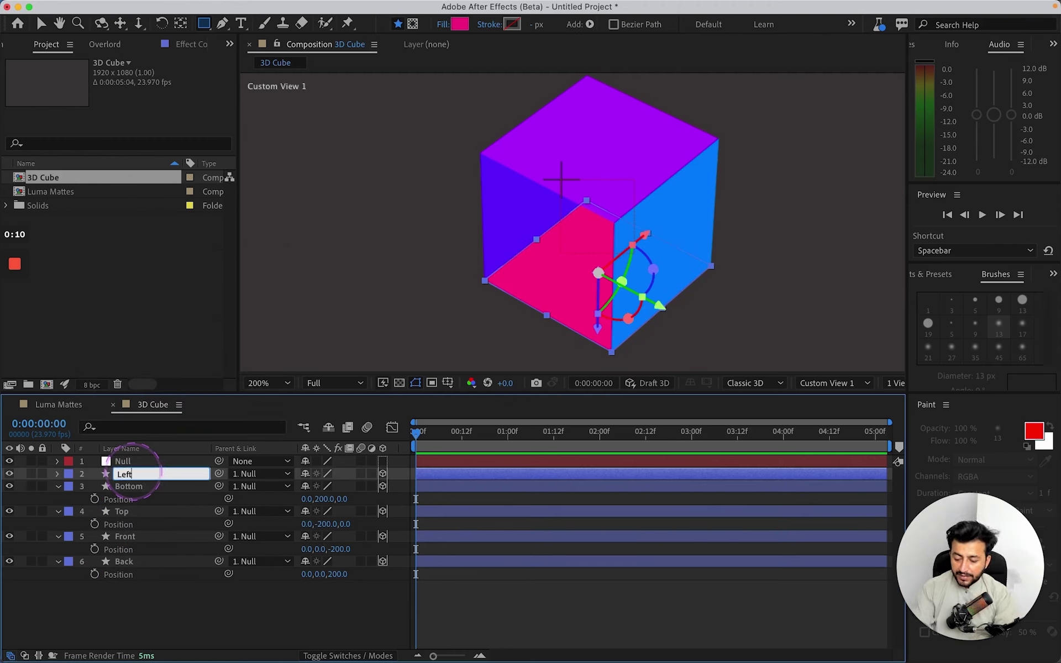
key("Return")
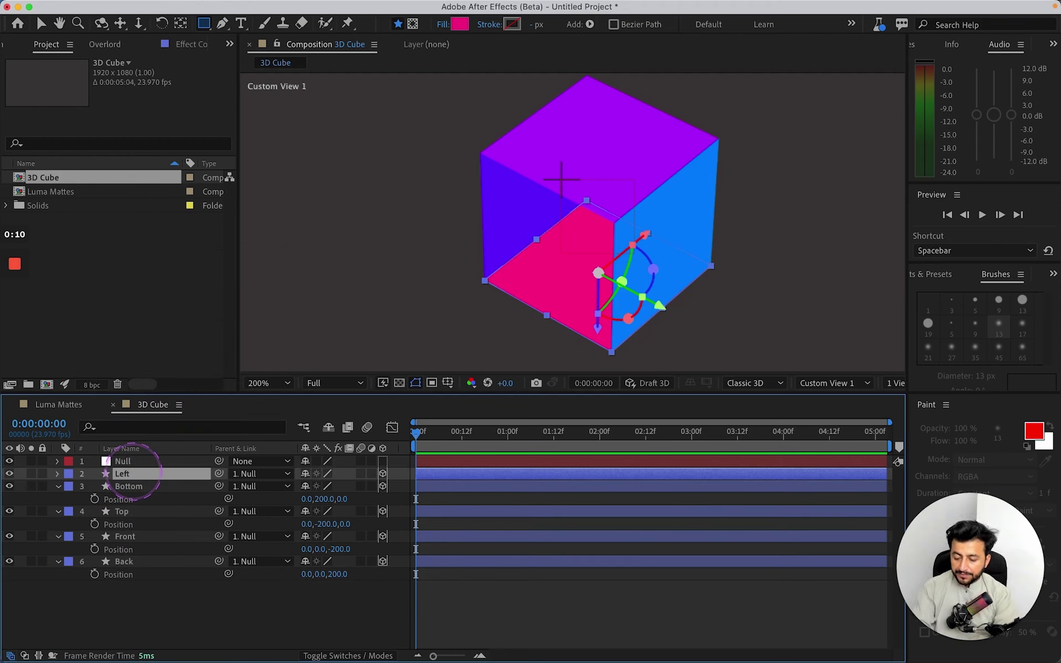
Filter the timeline by "position, scale" and examine the matching properties of the Left and Null layers
left_click(148, 428)
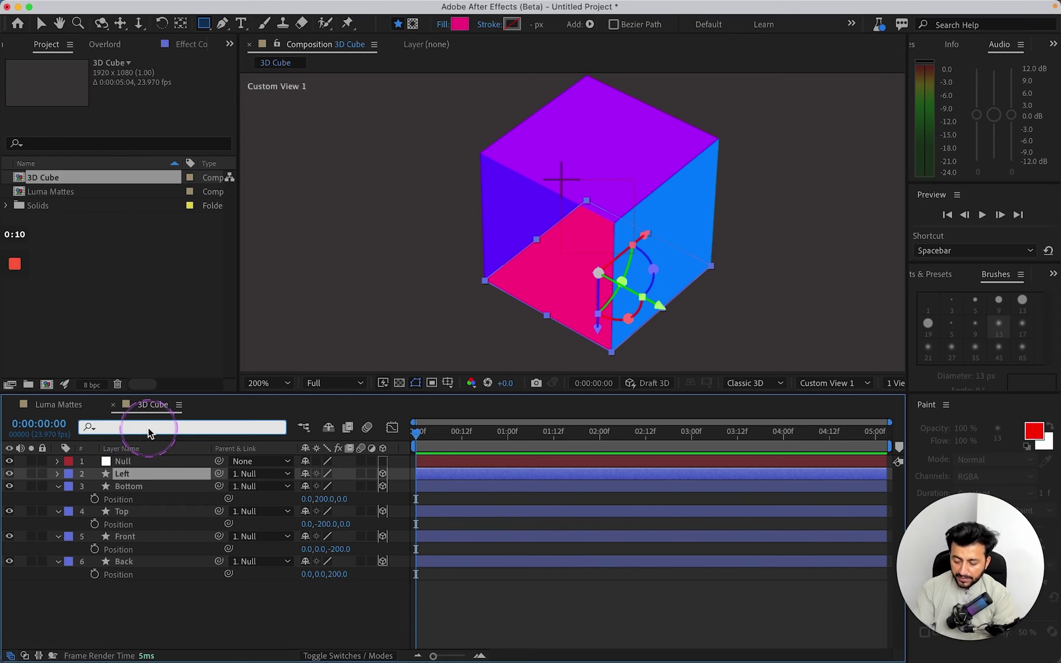
type("position")
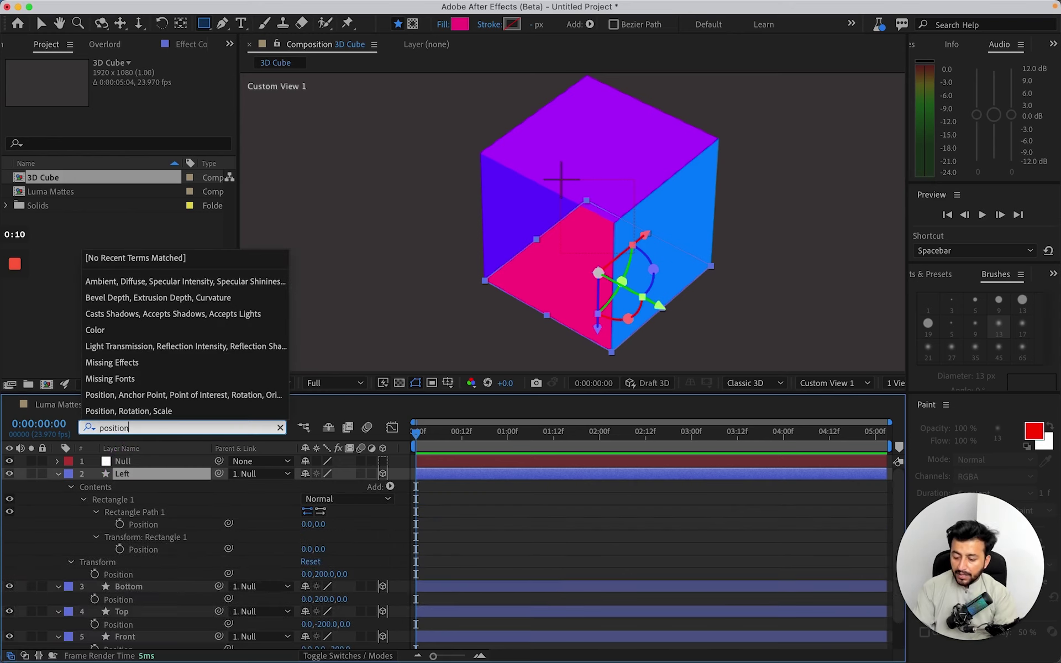
scroll(155, 566, "down", 2)
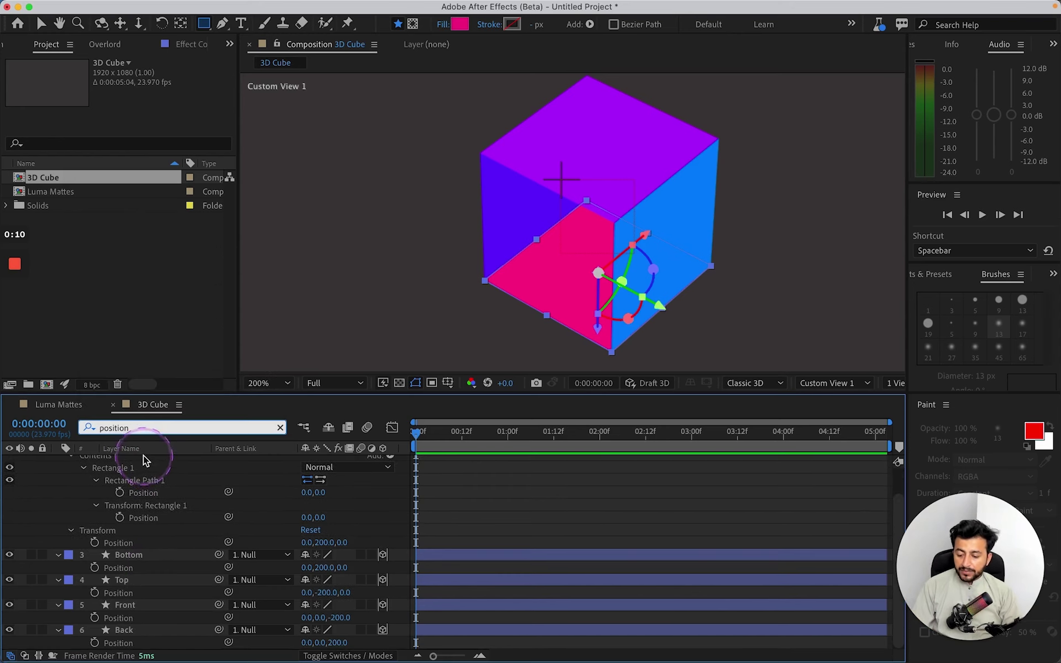
scroll(133, 574, "up", 2)
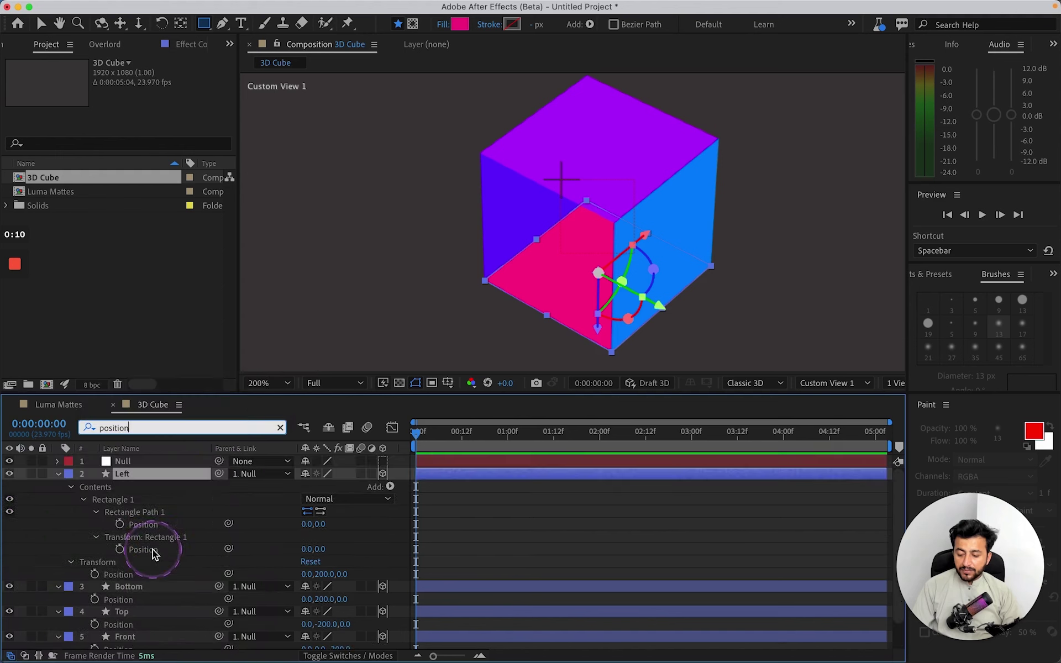
left_click(150, 425)
type(", scale")
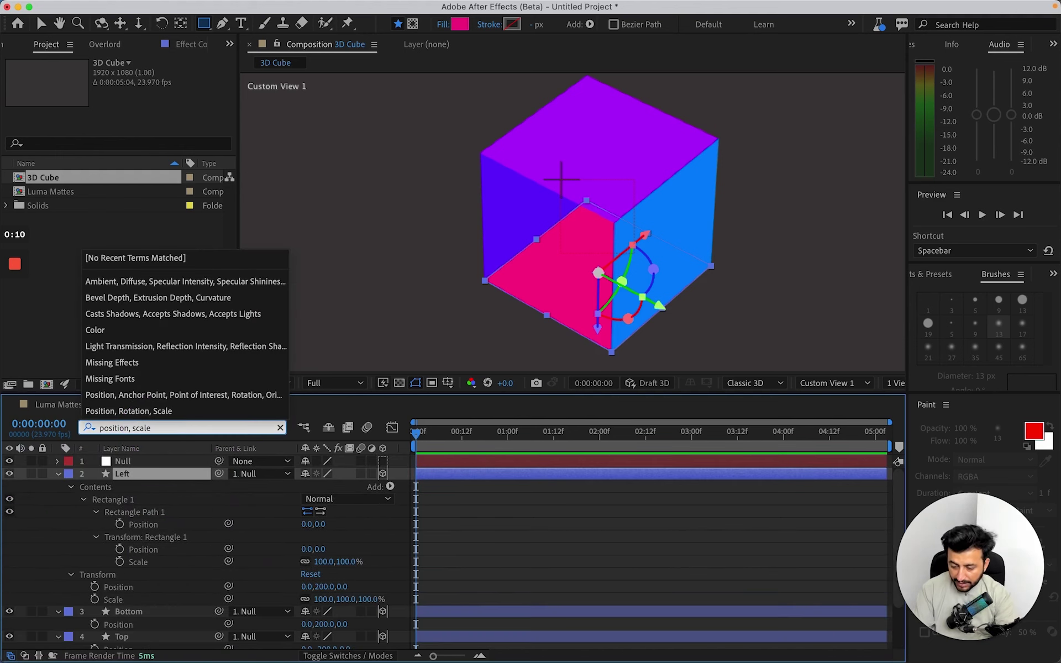
scroll(177, 532, "down", 3)
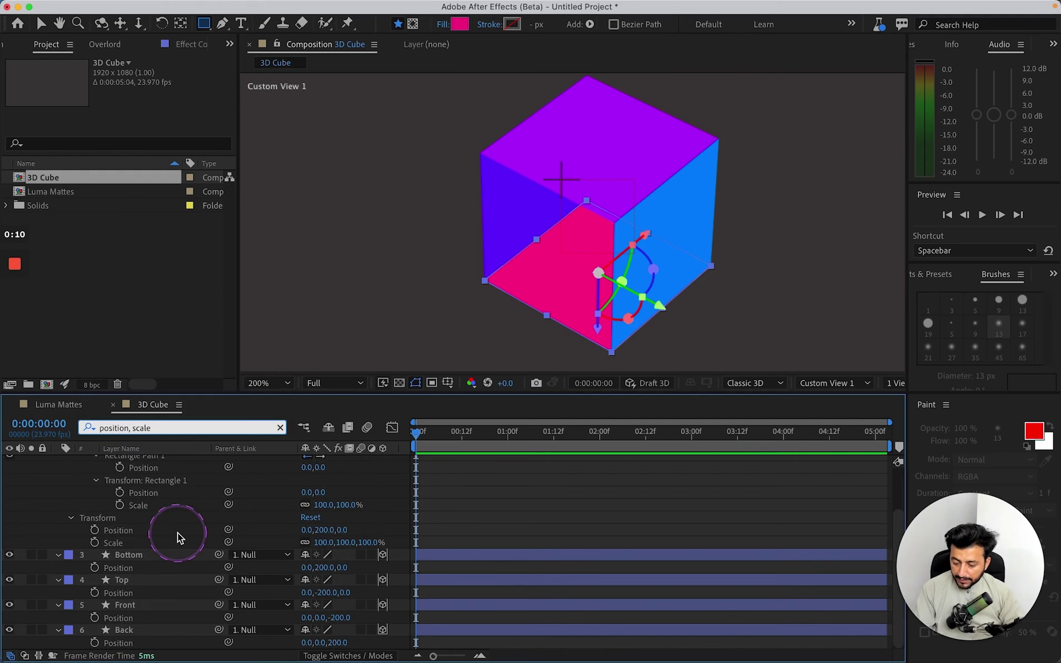
scroll(178, 533, "up", 3)
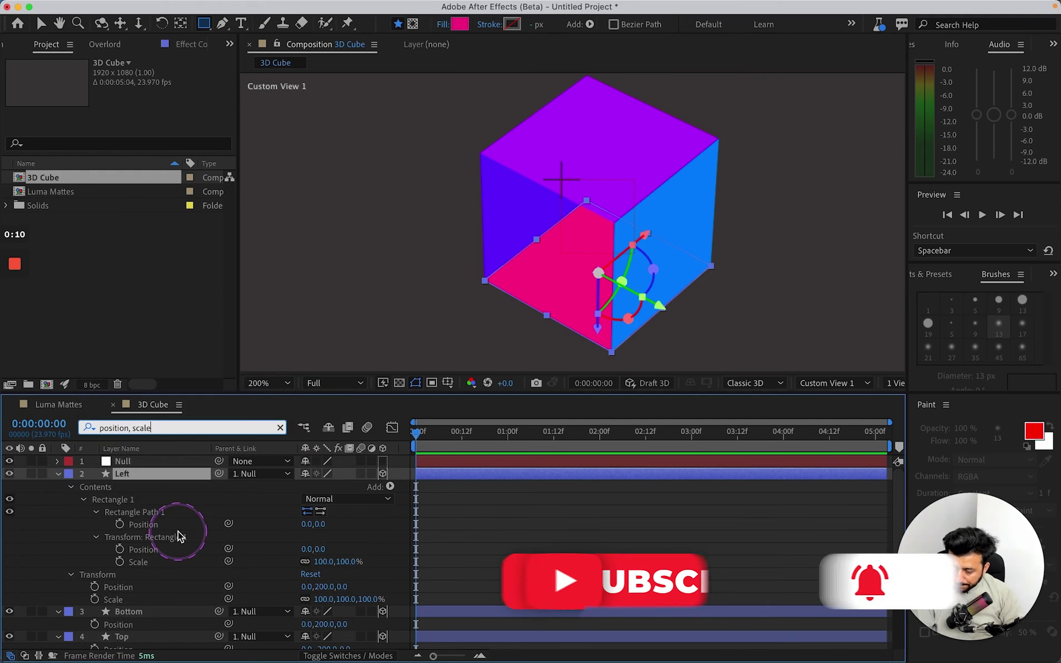
left_click(168, 460)
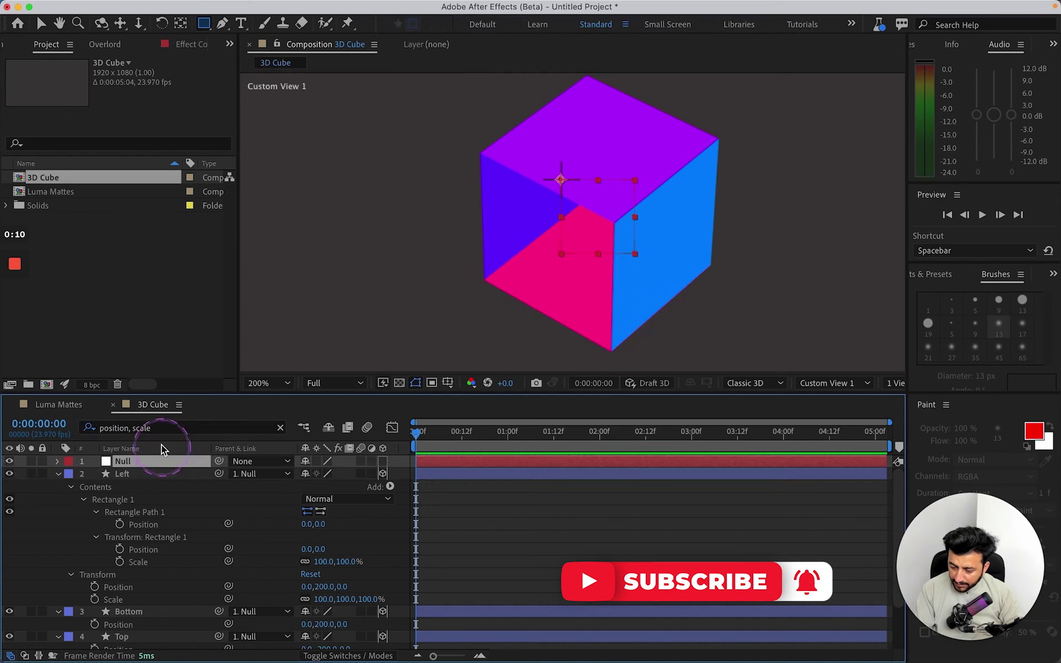
left_click(161, 429)
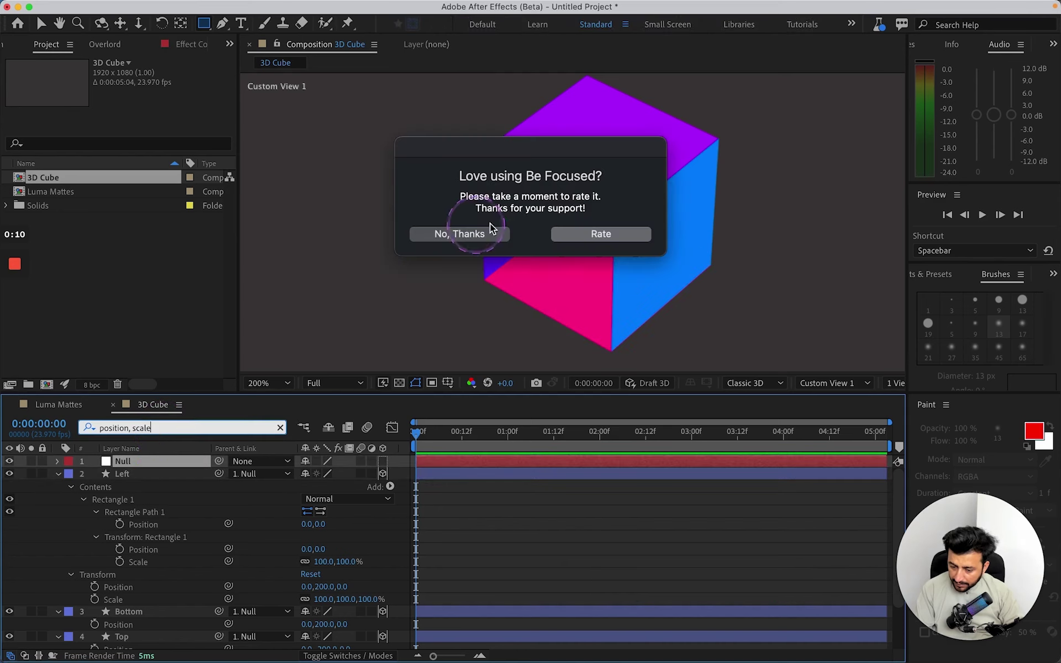
Decline the Be Focused rating request, start its five-minute timer and return to the composition
left_click(457, 234)
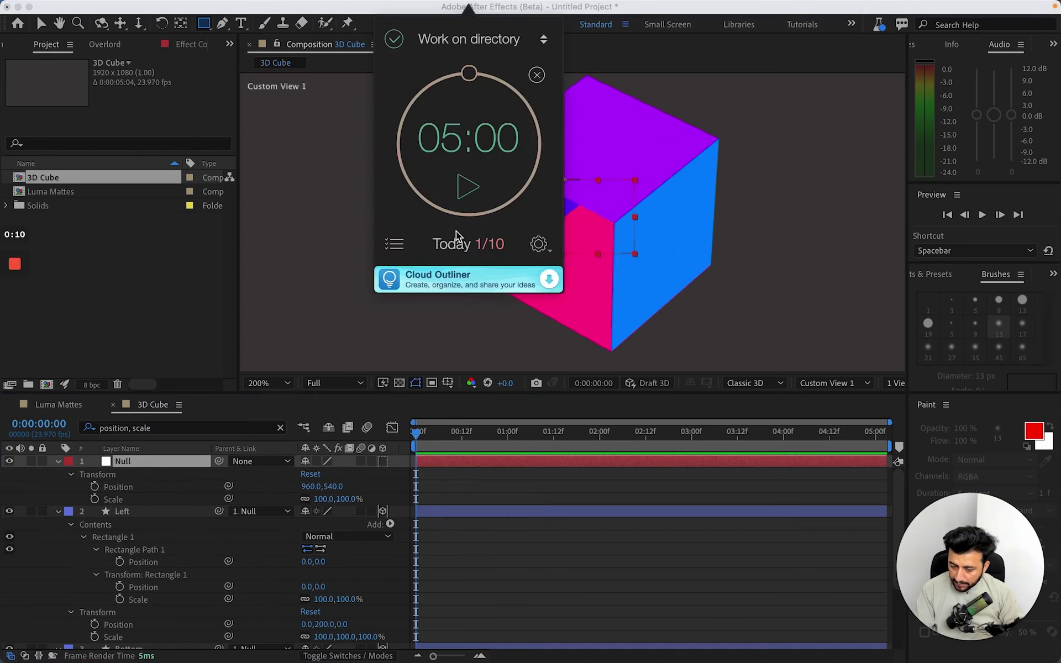
left_click(472, 191)
left_click(379, 343)
Delete the stray Mask 1 from the Null layer
left_click(158, 485)
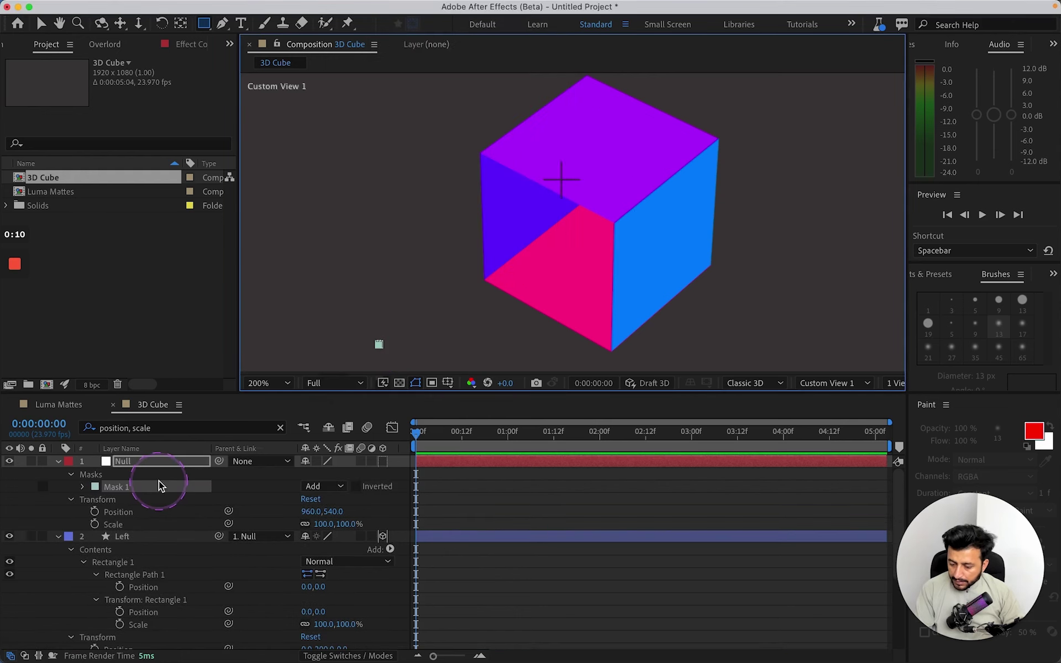
left_click(142, 485)
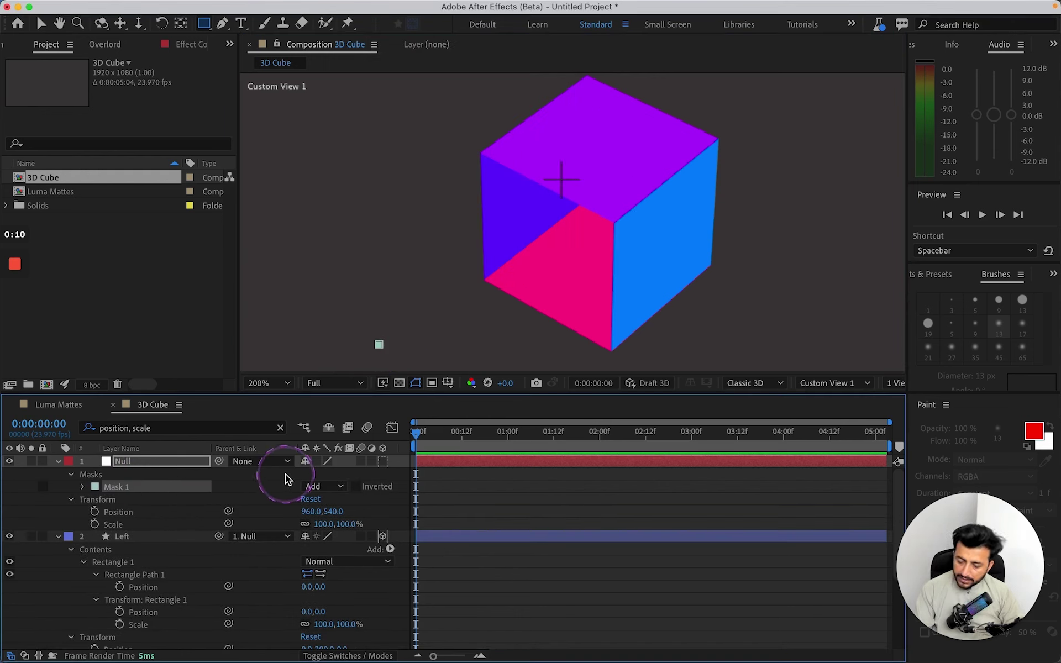
key("Delete")
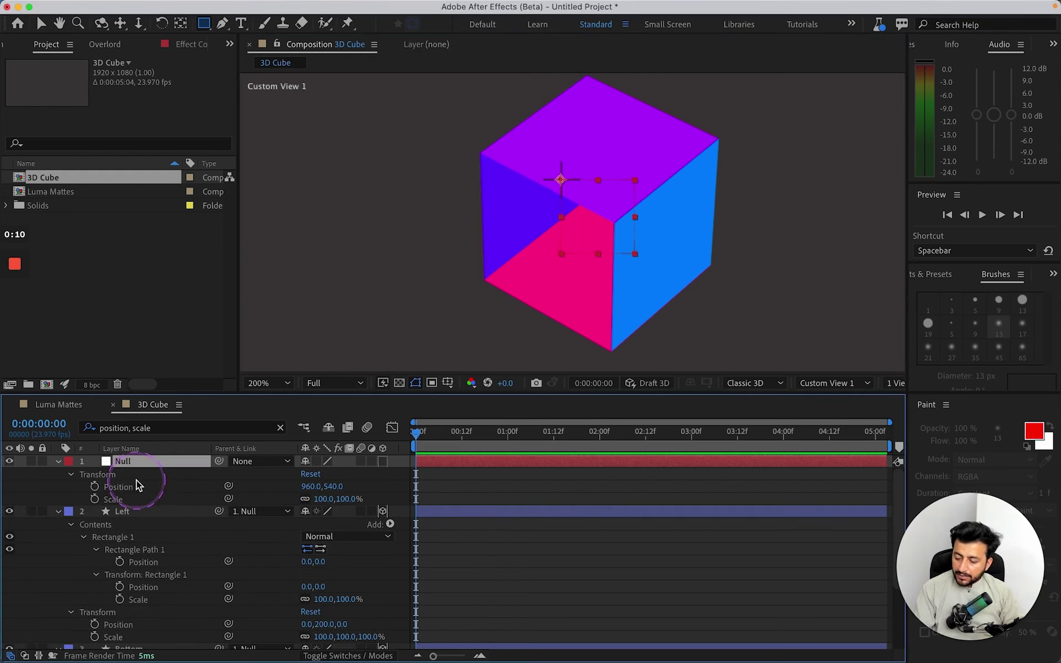
Collapse the Left layer's property list and set its Y position to 0
left_click(158, 515)
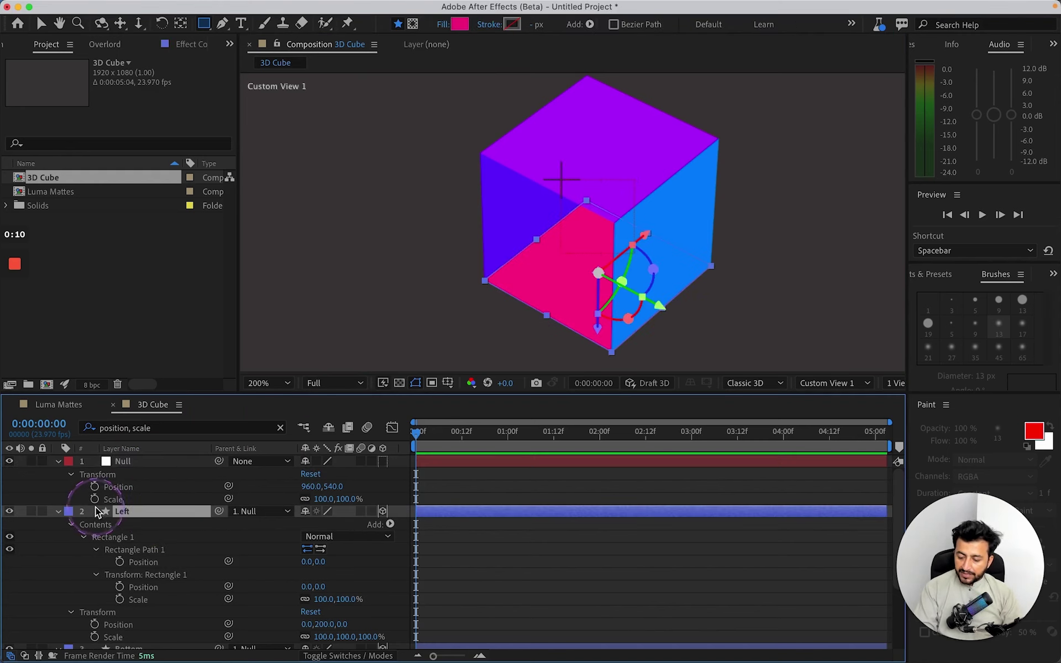
left_click(58, 511)
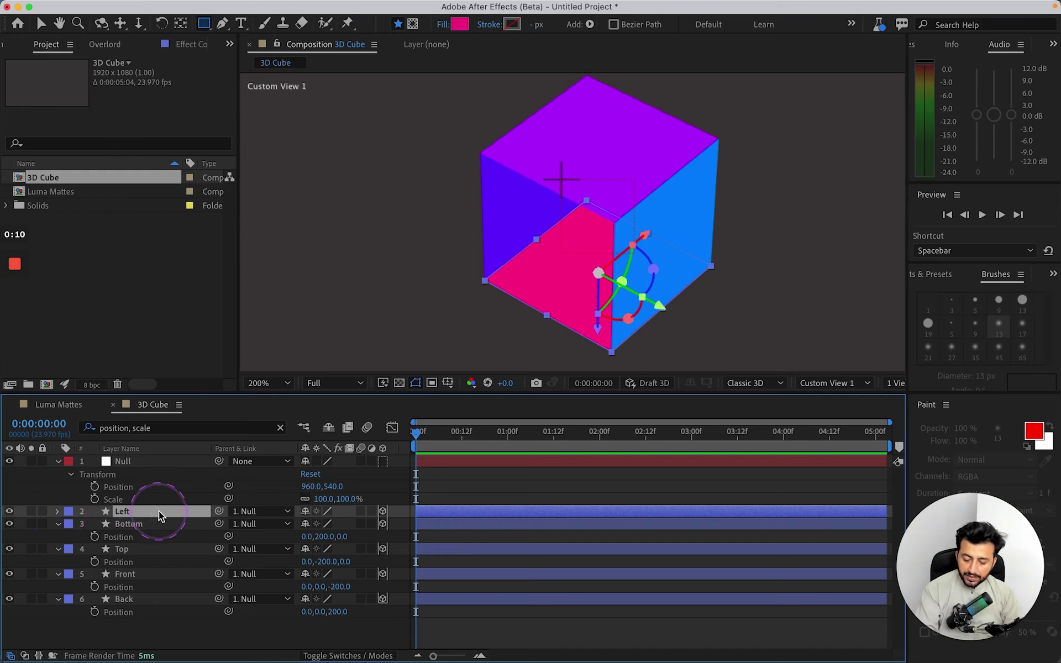
key("p")
left_click(326, 487)
type("0")
key("Return")
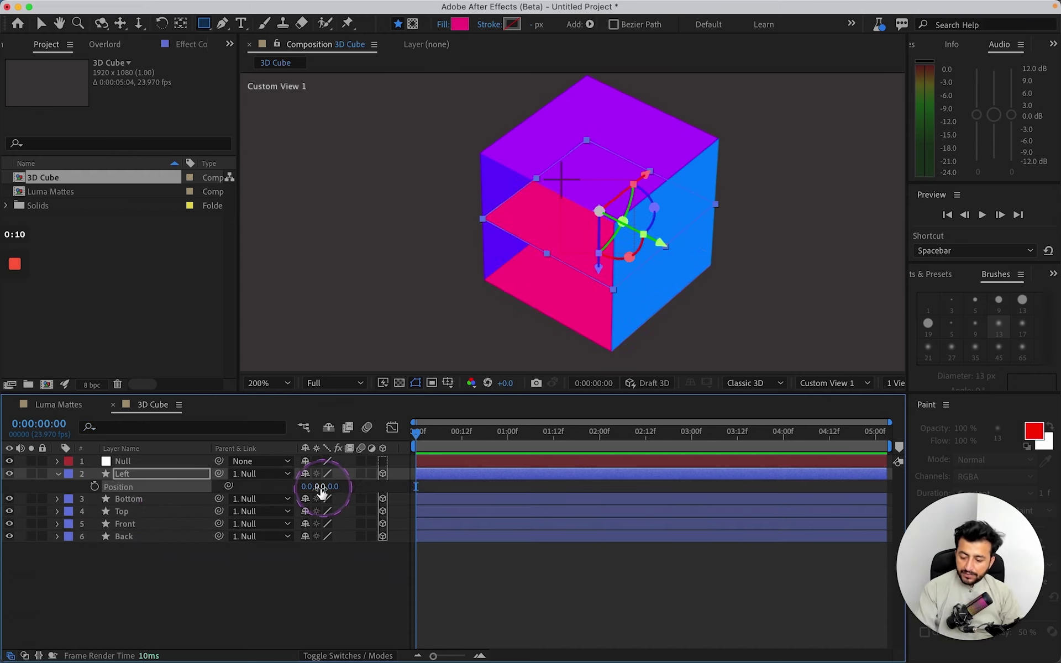
Set the Left layer's orientation to 0° on X and 90° on Y
key("r")
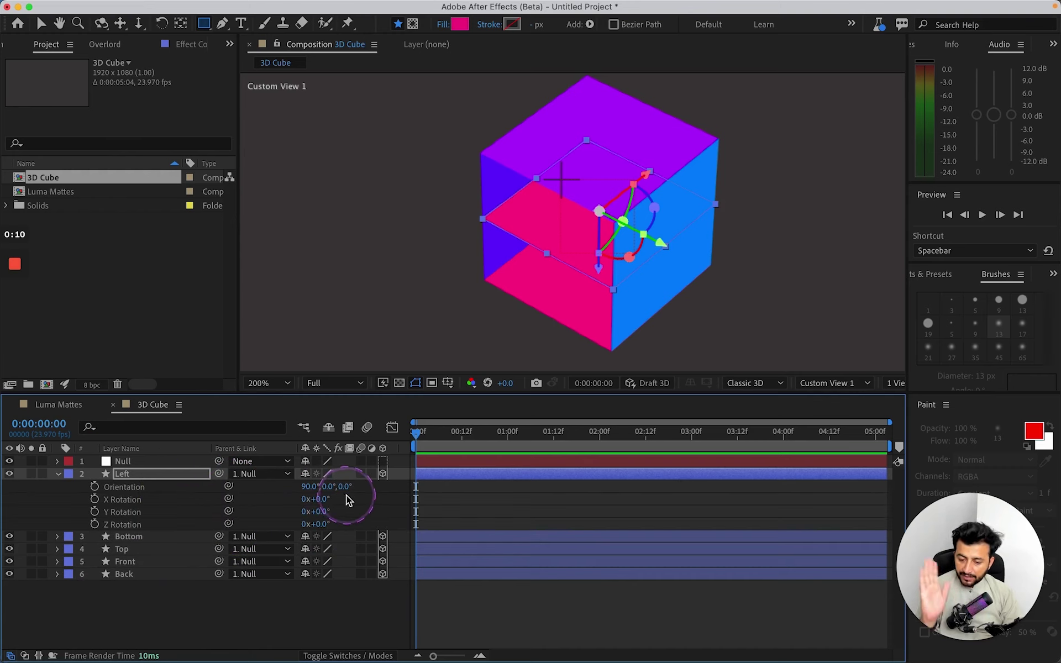
left_click(311, 487)
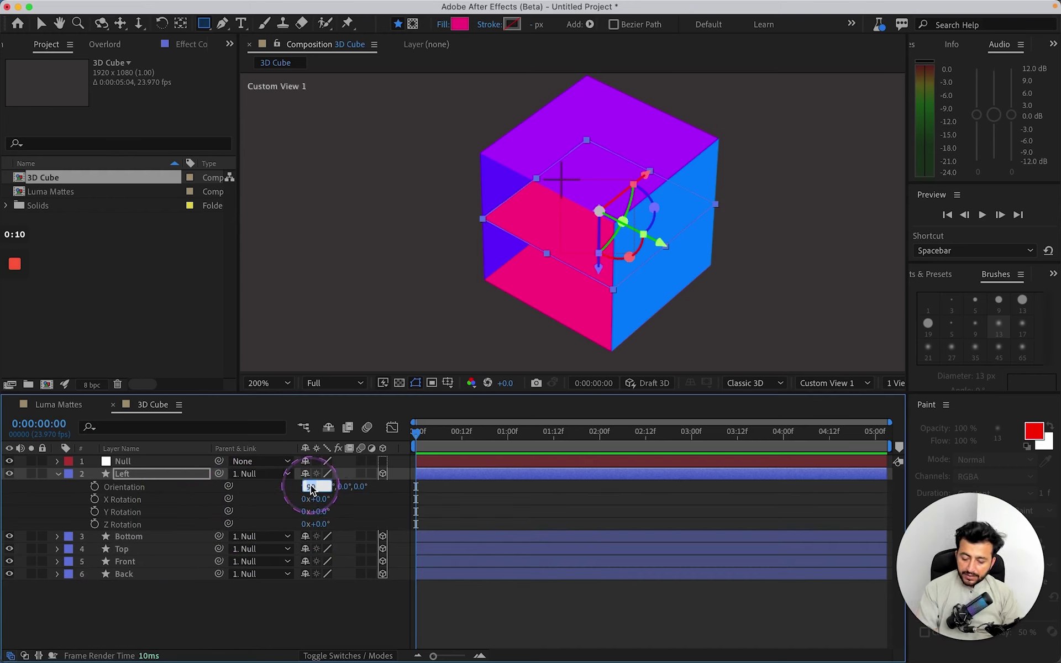
type("0")
key("Return")
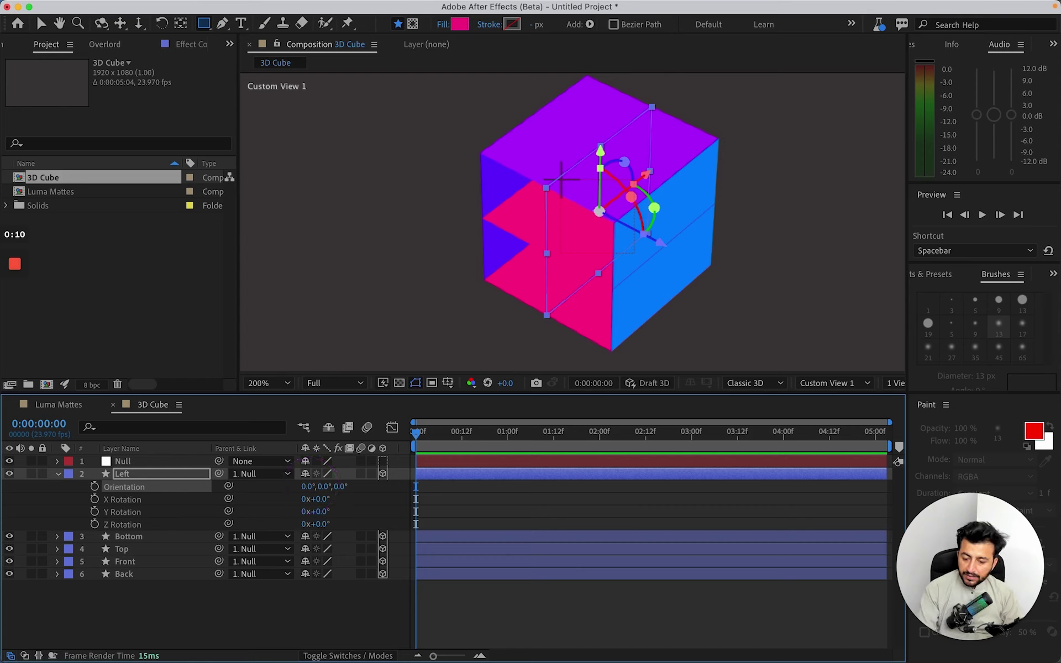
left_click_drag(324, 487, 382, 484)
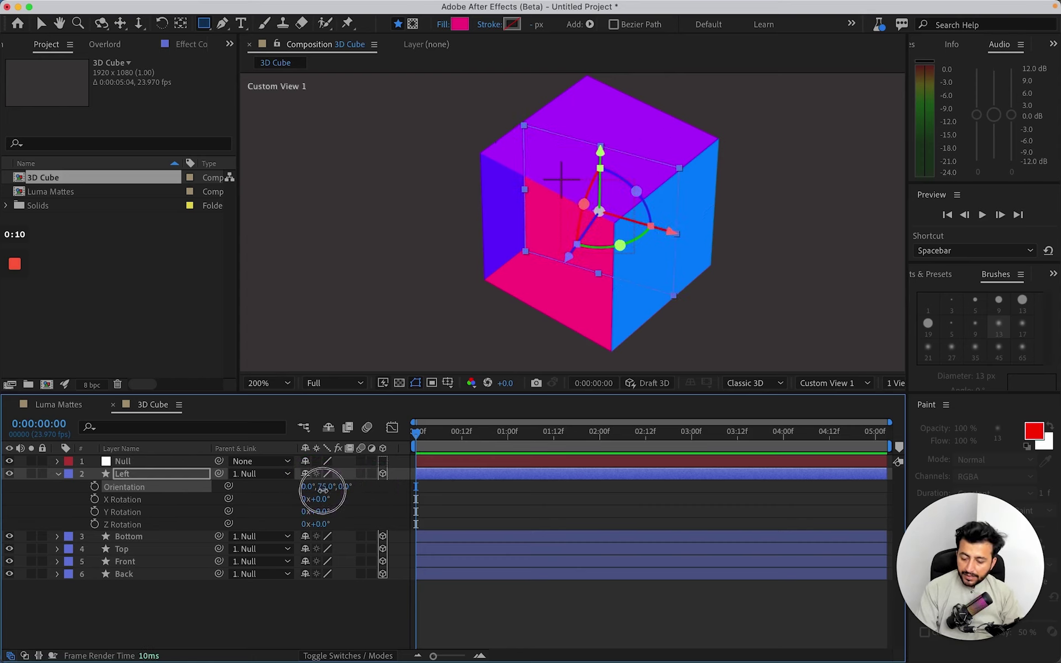
type("90")
key("Return")
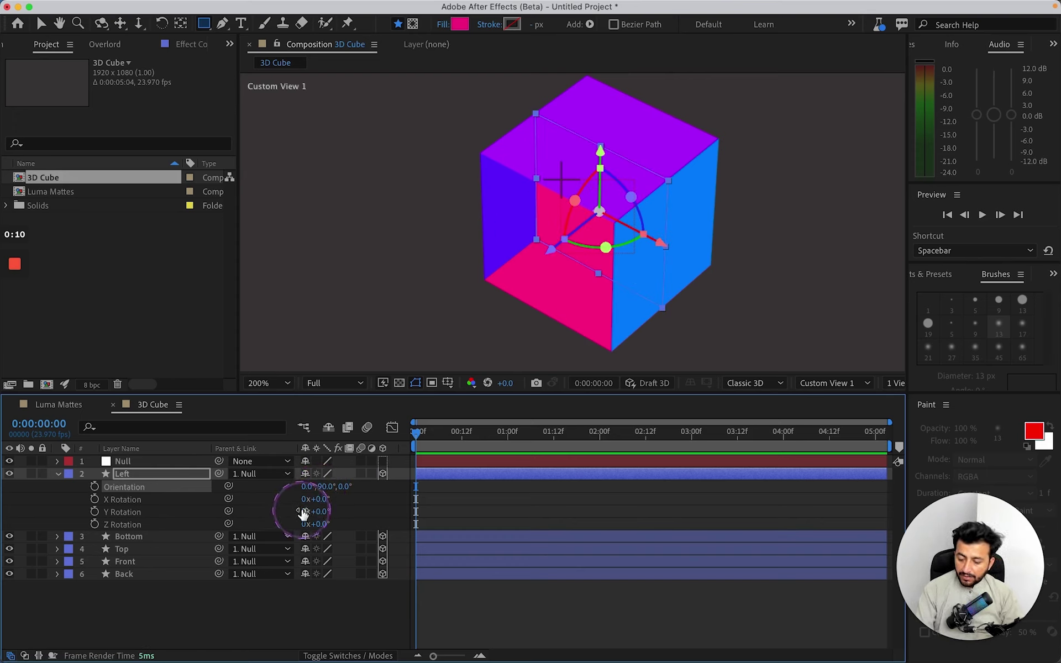
Set the Left layer's X position to -200
left_click(197, 476)
key("p")
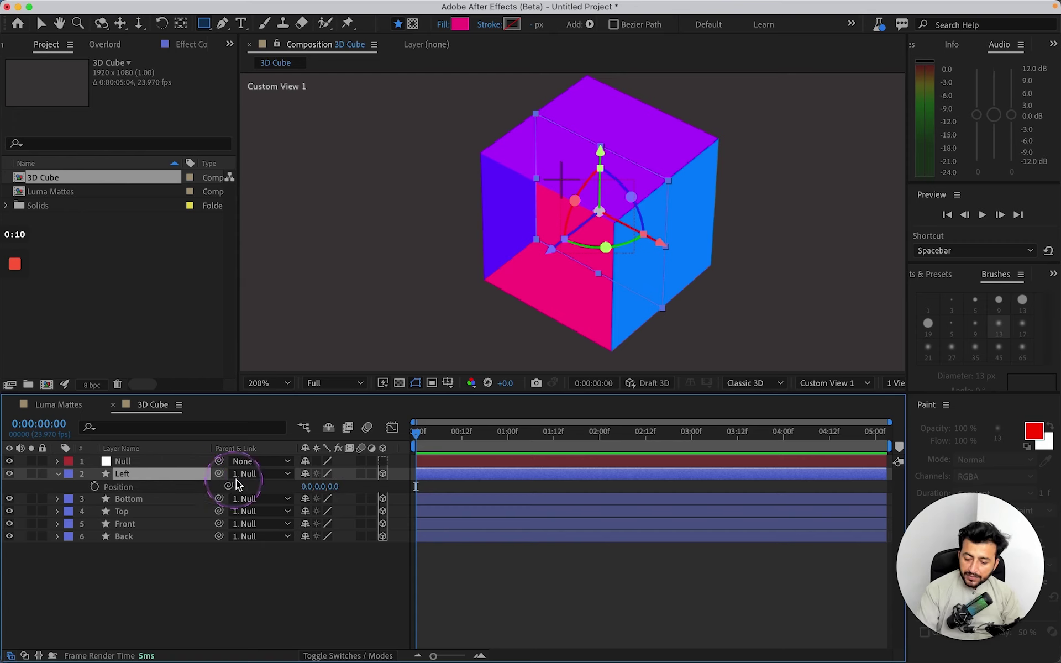
left_click_drag(310, 486, 282, 488)
left_click(307, 487)
type("-20")
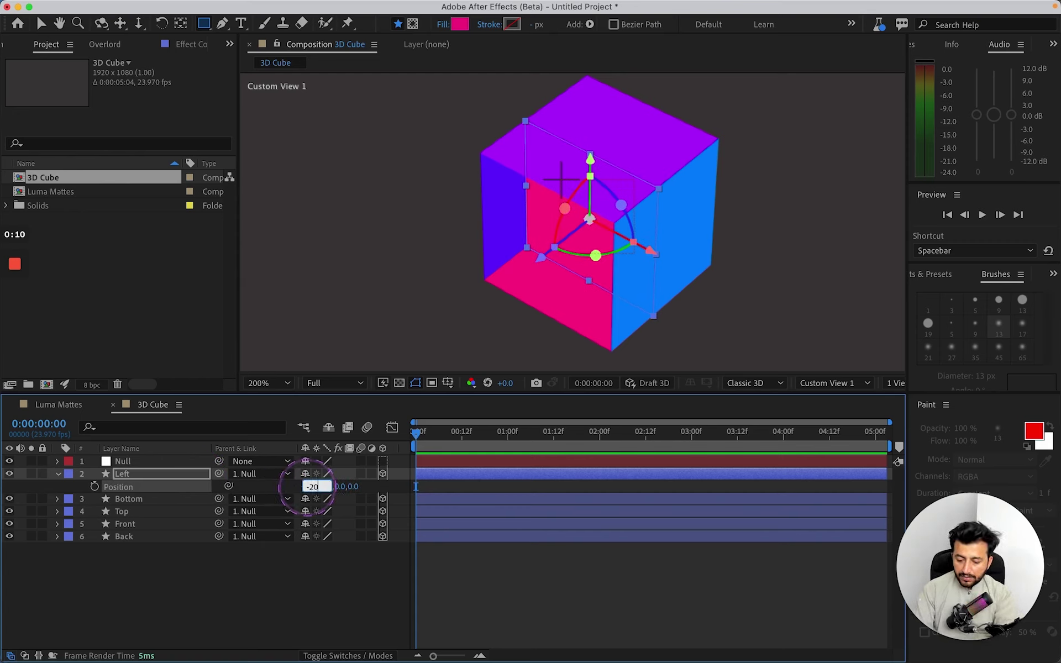
type("0")
key("Return")
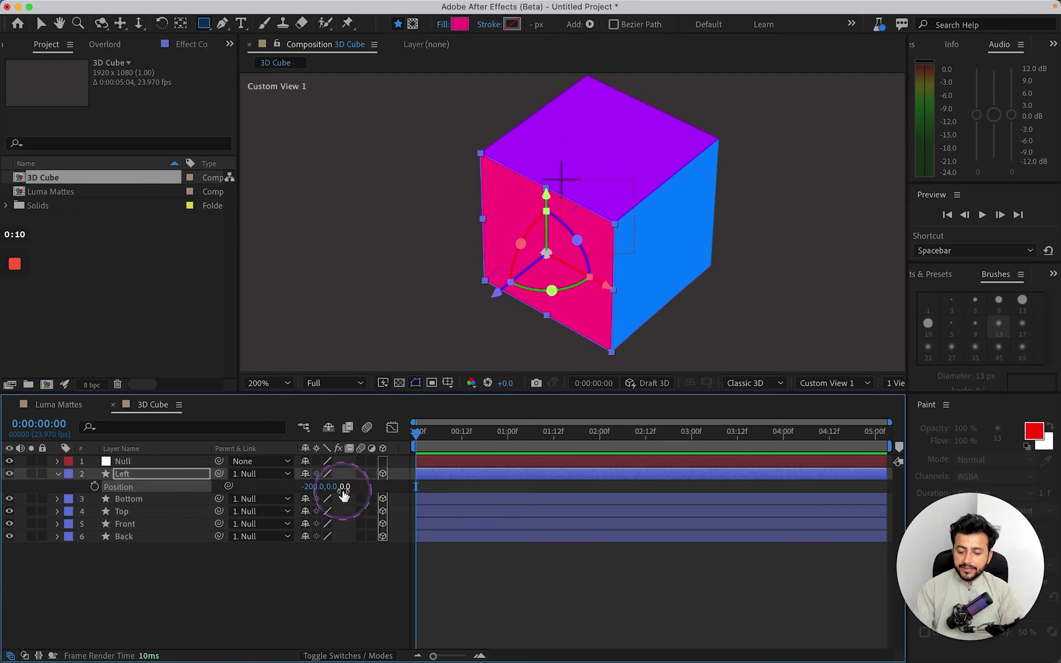
Change the Left layer's fill colour to yellow
left_click(467, 26)
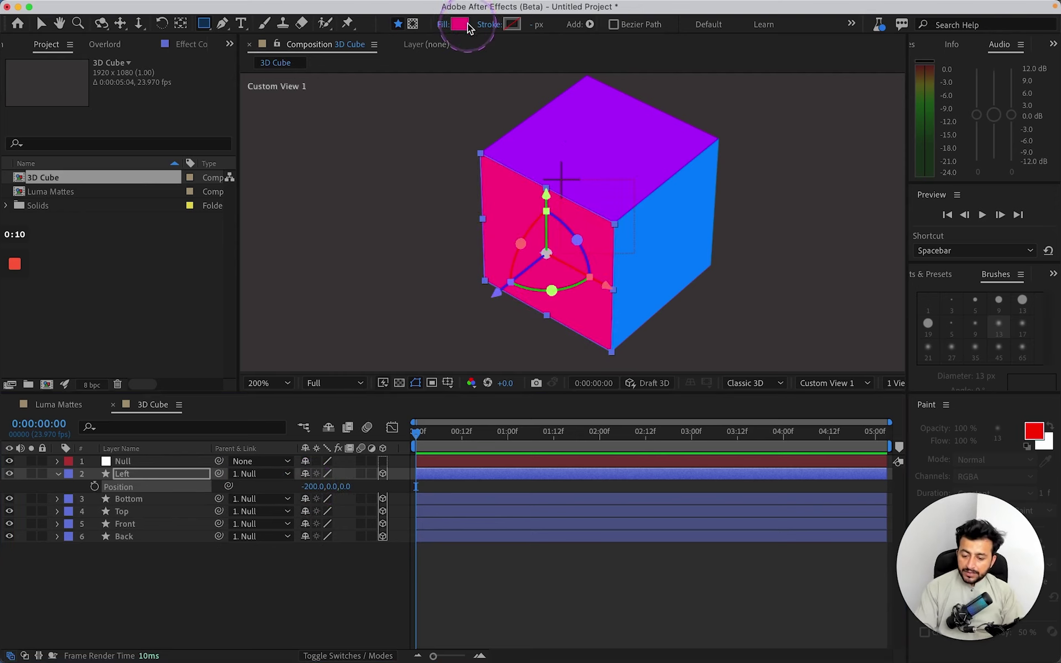
left_click_drag(561, 302, 559, 405)
left_click(678, 252)
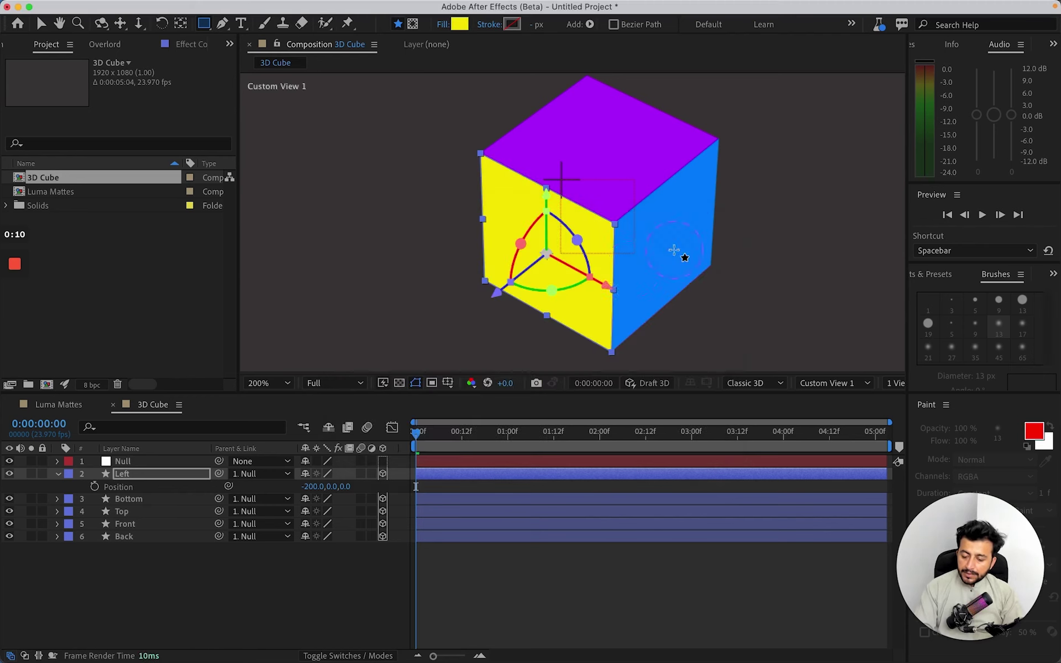
Duplicate the Left layer
left_click(205, 568)
left_click(167, 478)
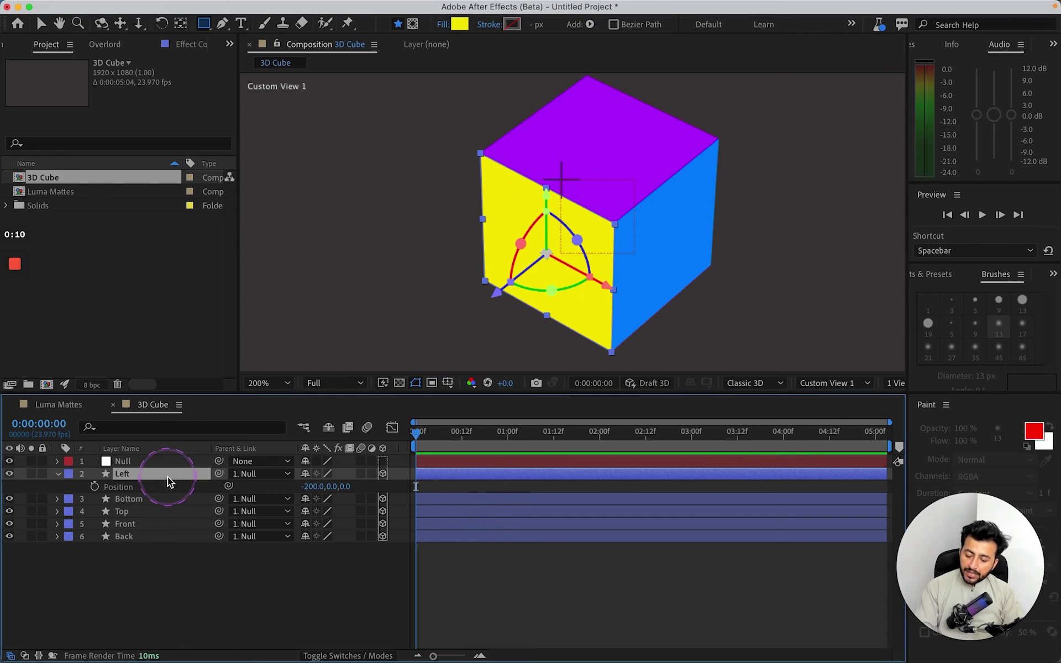
key("super+d")
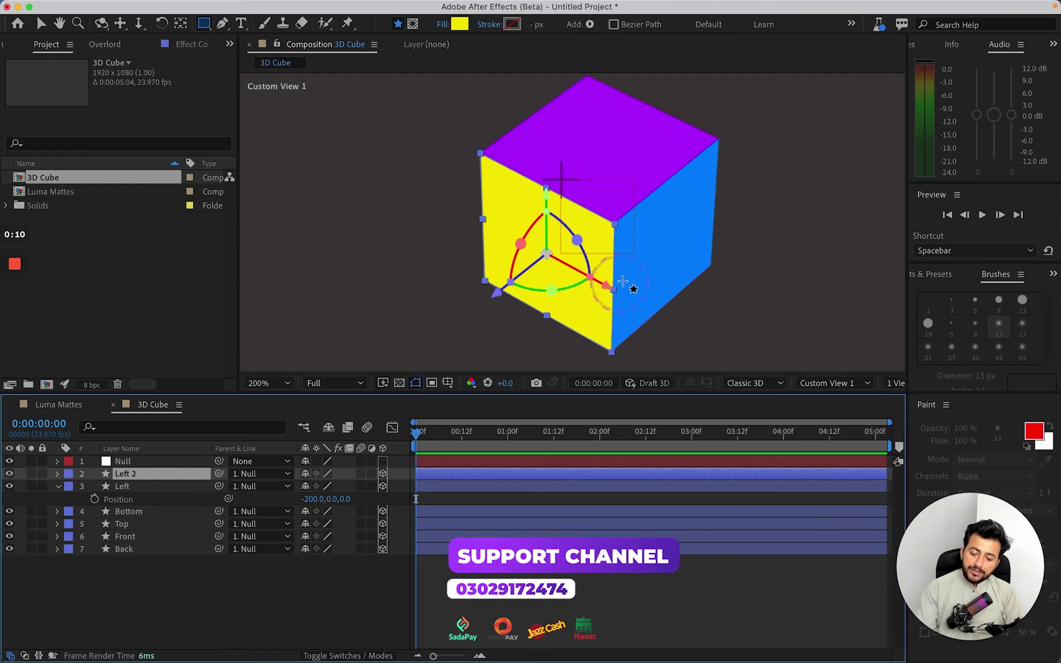
Try to move the duplicated Left layer's anchor point towards the opposite side of the cube
key("c")
left_click_drag(678, 243, 628, 272)
left_click(291, 434)
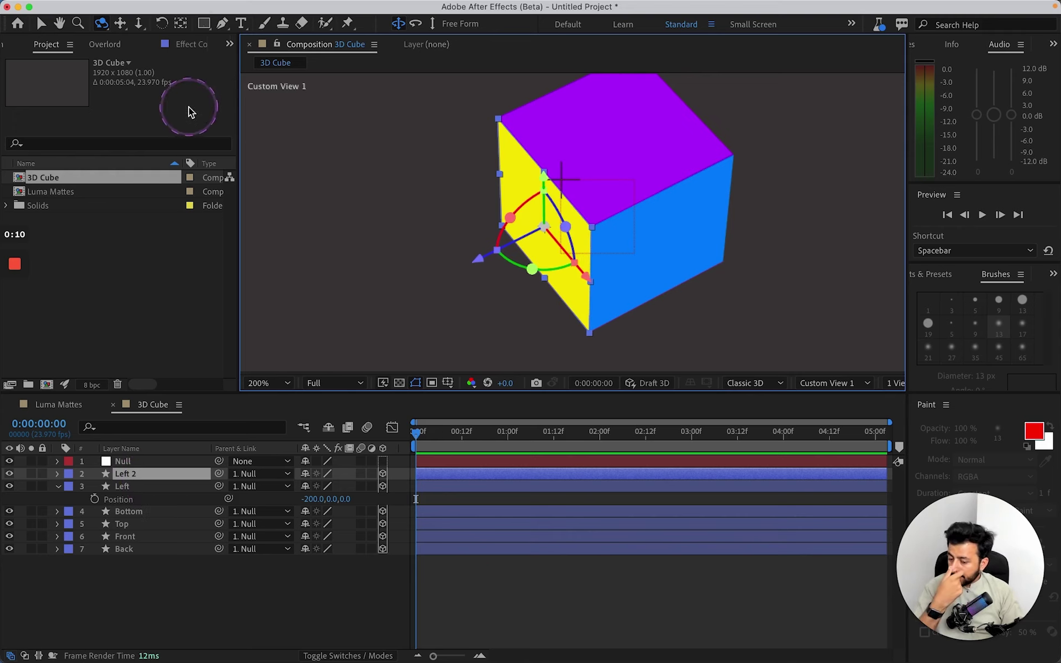
left_click(180, 23)
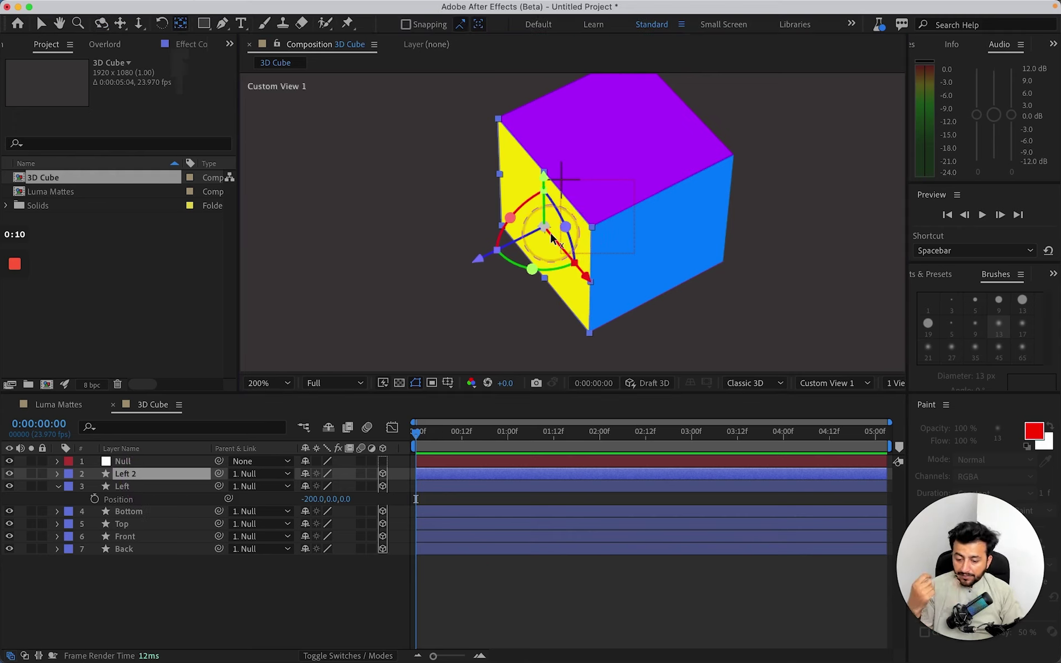
left_click_drag(544, 227, 703, 301)
key("super+z")
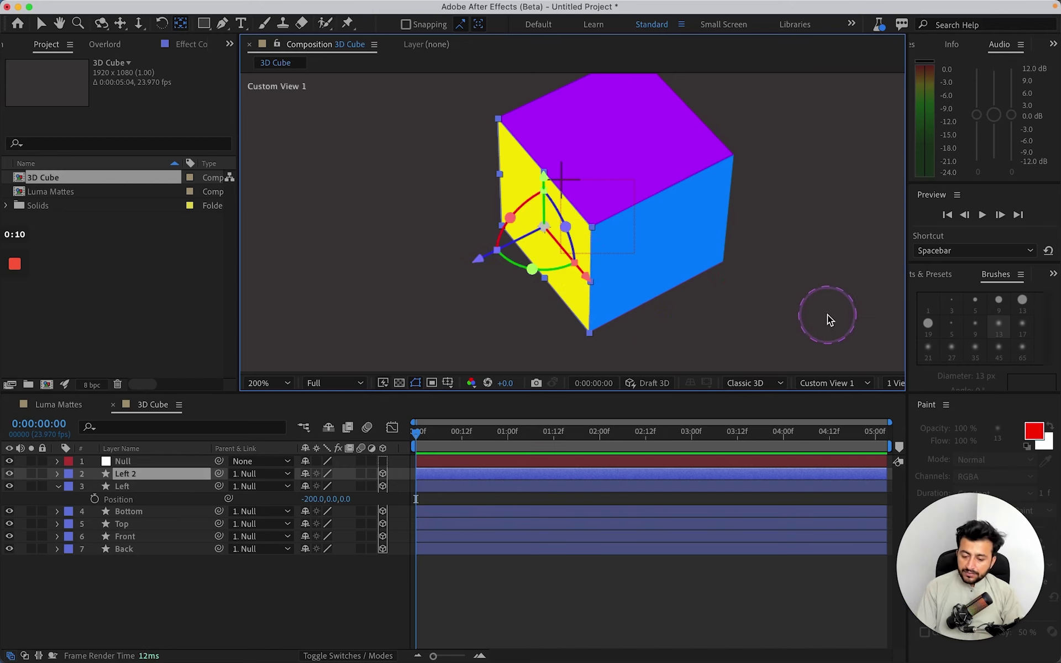
Rename the duplicated Left layer as Right
left_click(153, 472)
key("Return")
type("Right")
key("Return")
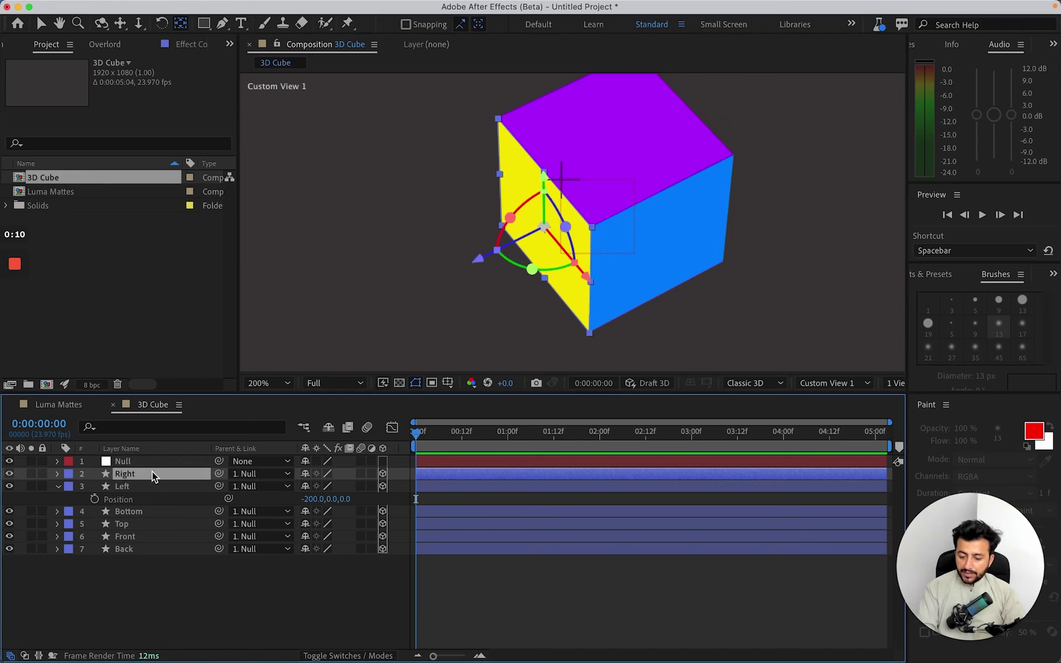
Move the Right layer to the opposite side of the cube by setting its X position to 200
key("v")
left_click_drag(486, 268, 589, 208)
key("p")
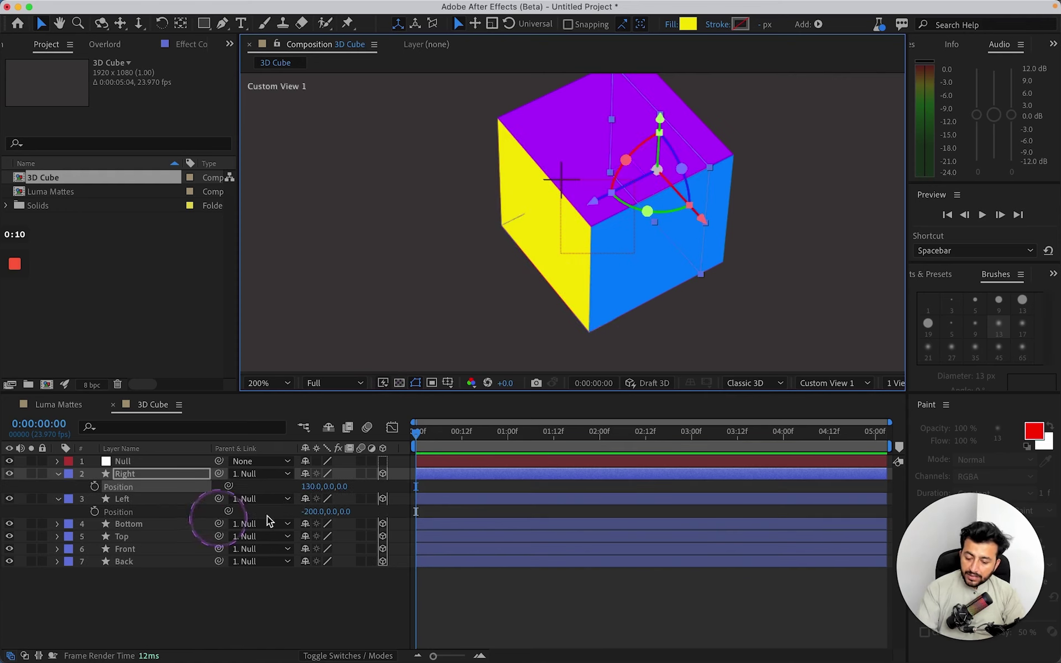
left_click(312, 486)
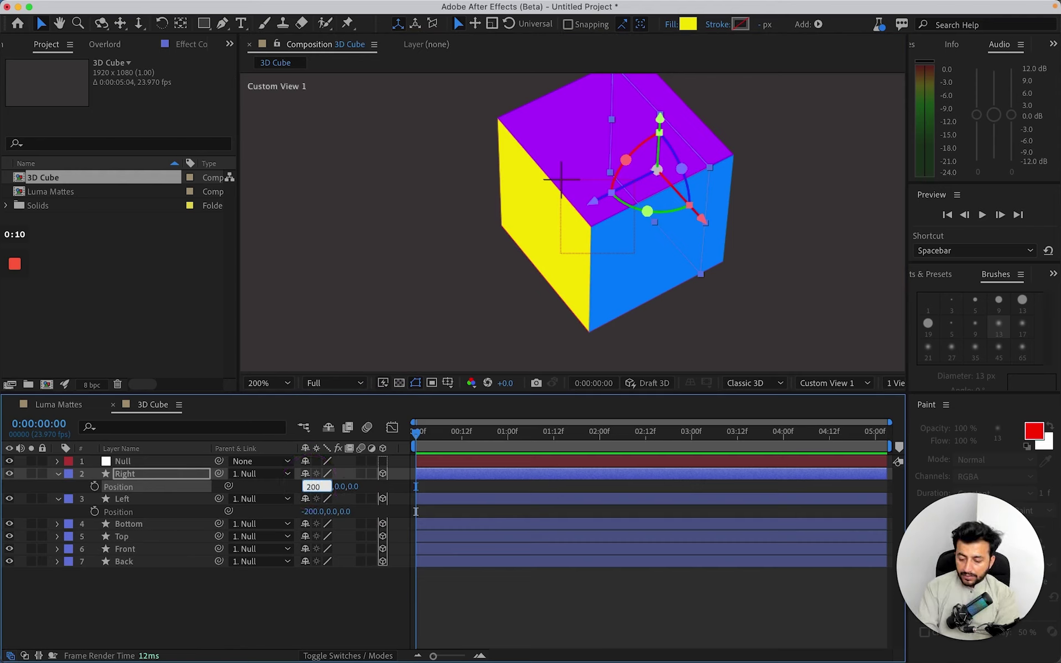
key("Return")
Change the Right layer's fill colour to orange-red
left_click(687, 23)
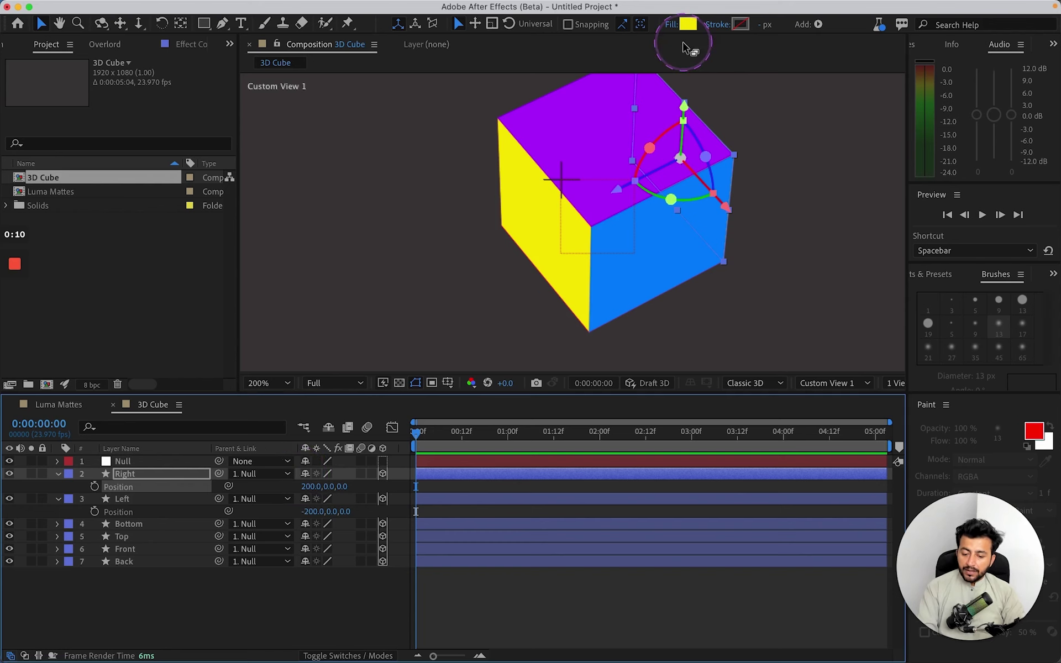
left_click_drag(566, 405, 561, 424)
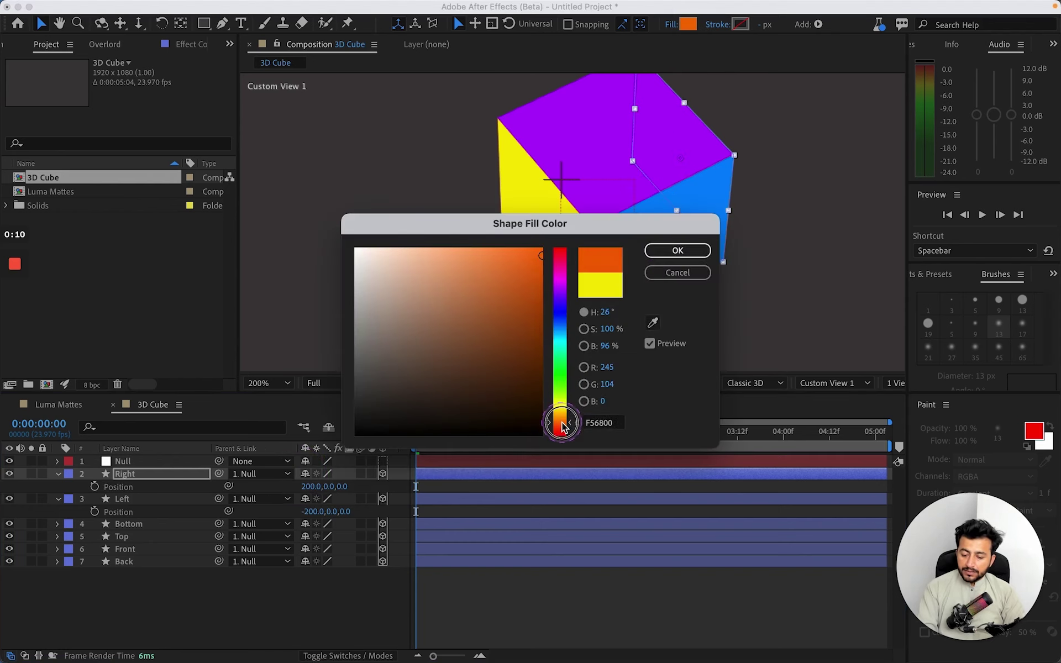
left_click(686, 250)
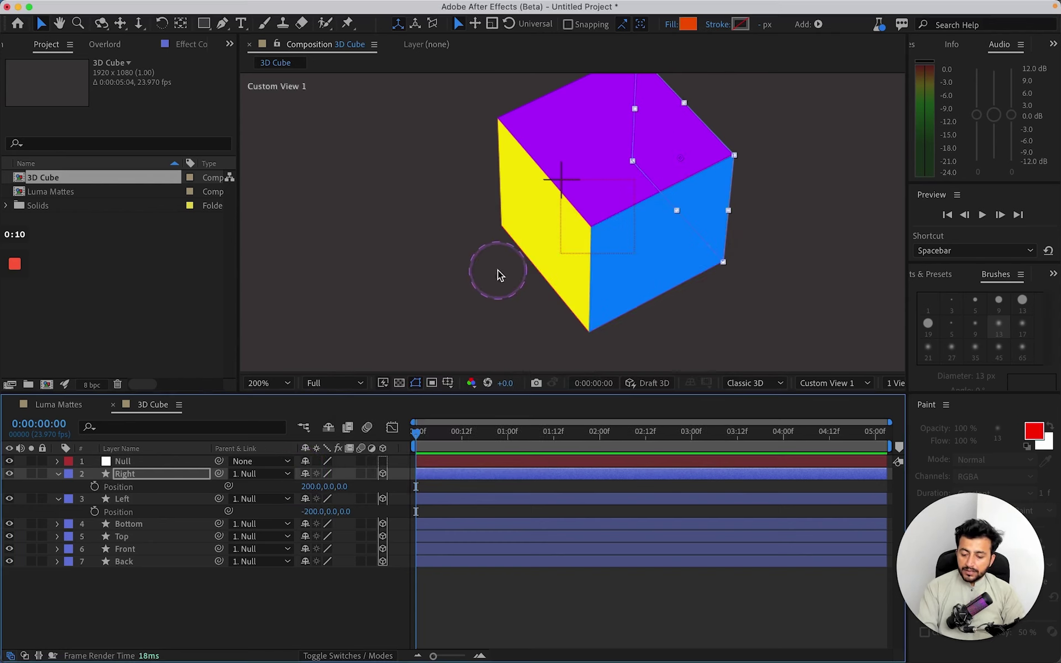
Fit the composition in the viewer and orbit the custom view to examine the cube's faces from several angles
left_click(289, 383)
left_click(266, 397)
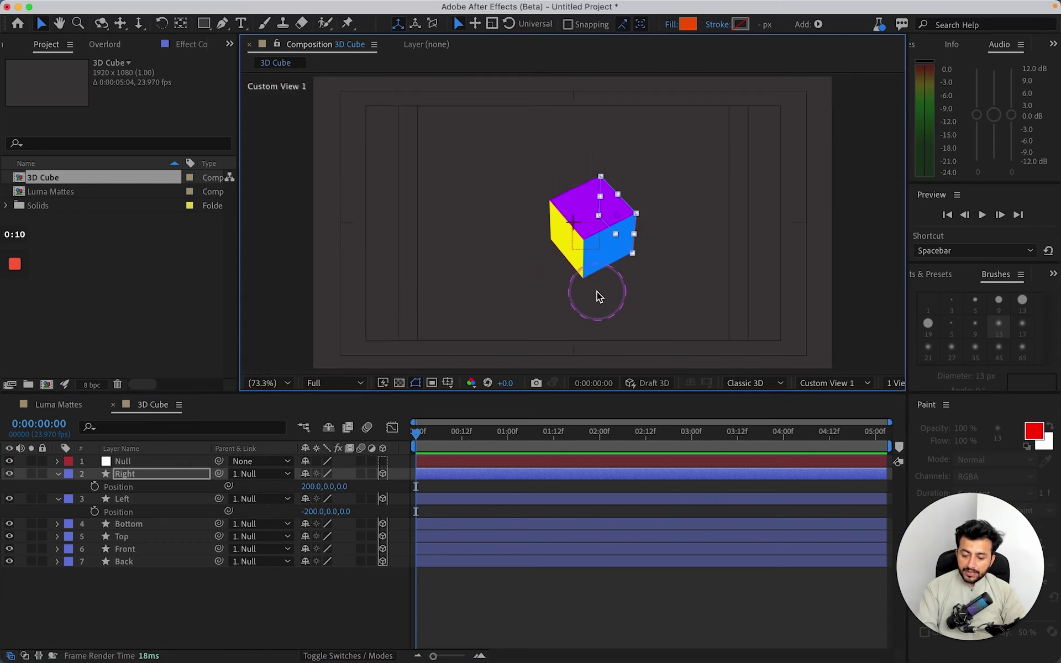
key("c")
left_click_drag(684, 223, 574, 177)
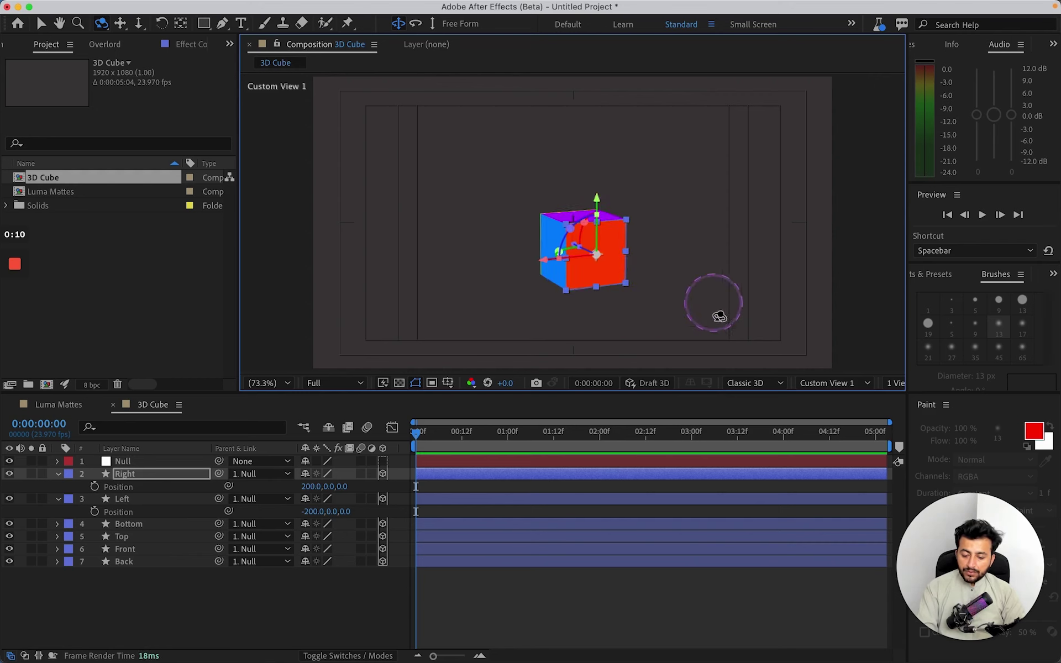
left_click(808, 379)
left_click(807, 378)
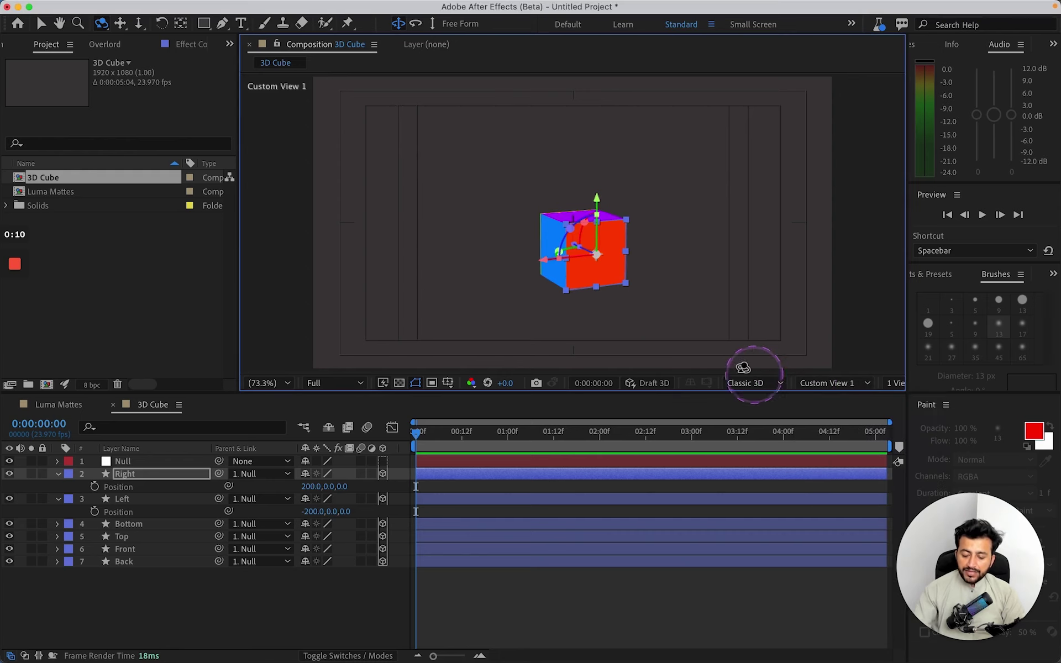
left_click_drag(597, 249, 656, 278)
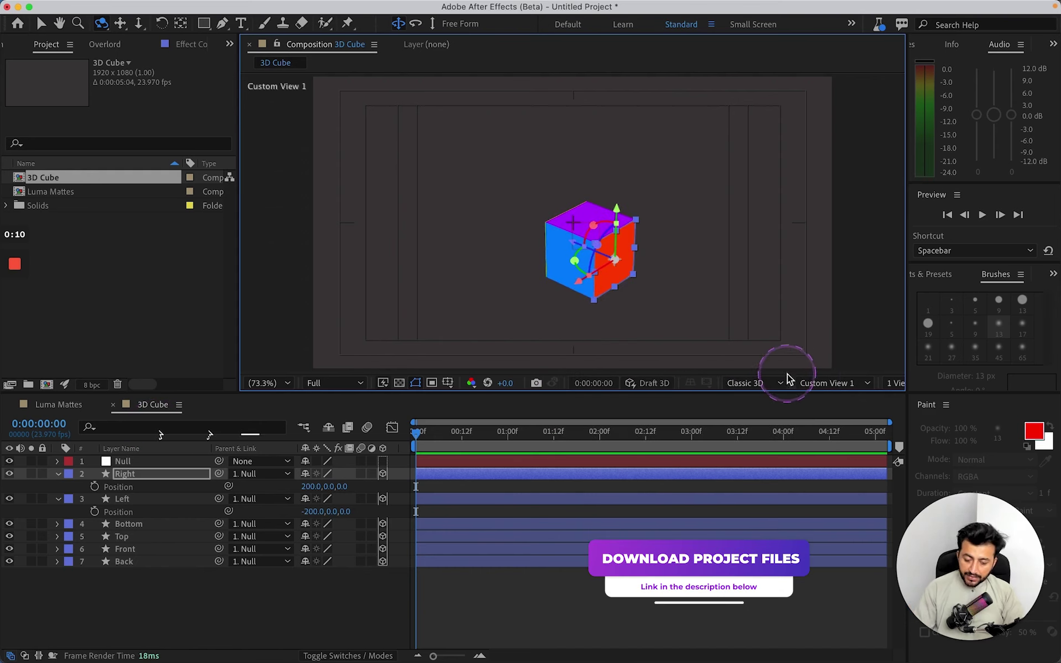
Switch the 3D view to Active Camera (Default)
left_click(754, 383)
left_click(837, 385)
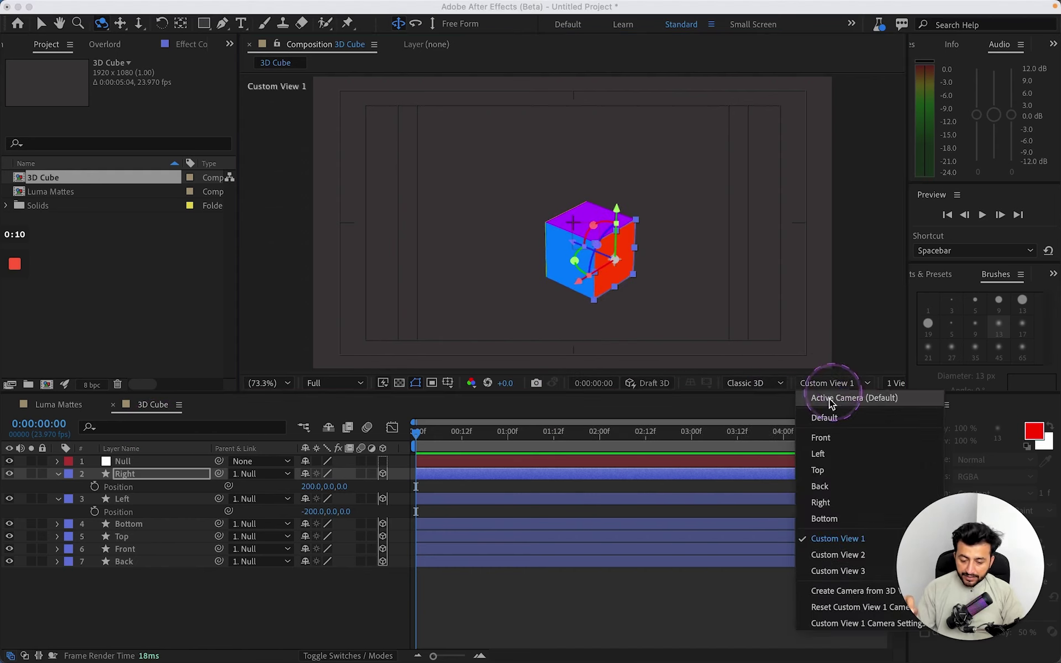
left_click(829, 398)
Show the layer source names, reveal the null's rotation and make the null a 3D layer
left_click(138, 448)
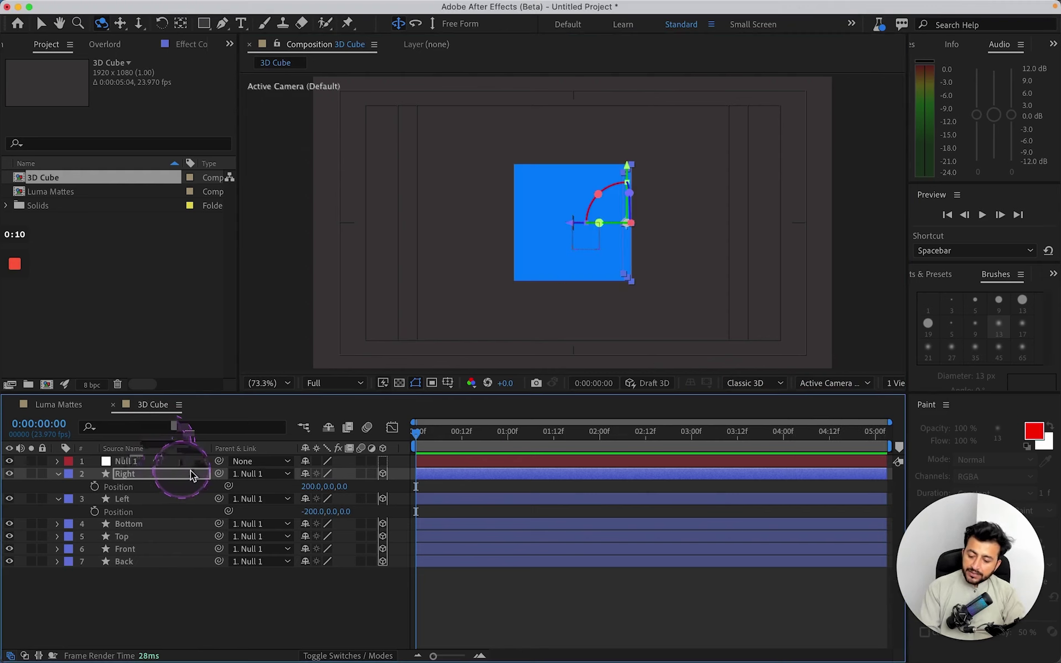
left_click(171, 462)
key("r")
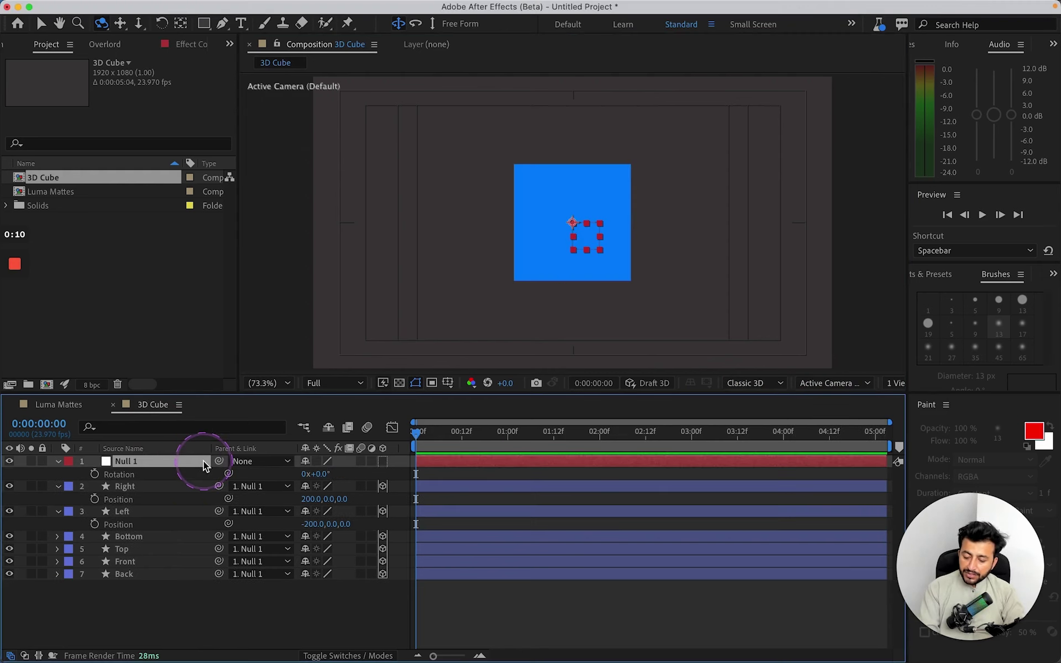
left_click(383, 461)
Rotate the null to 12° on X, 10° on Y and 46° on Z so the whole cube turns
key("c")
left_click_drag(505, 247, 537, 294)
key("super+z")
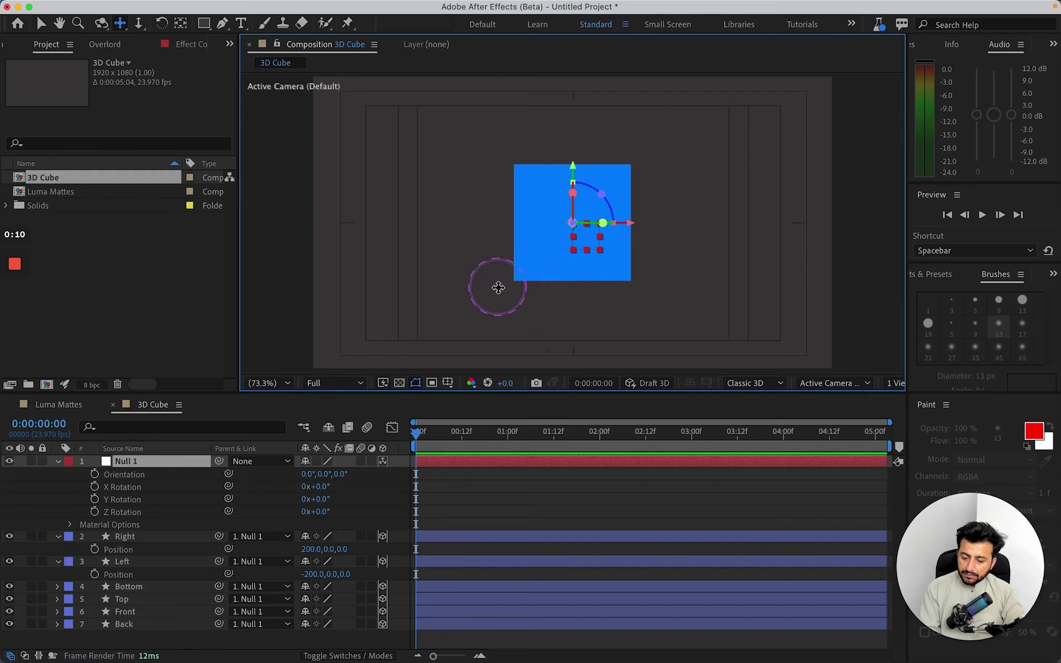
key("c")
left_click_drag(480, 256, 587, 236)
left_click_drag(594, 268, 570, 260)
left_click(168, 553)
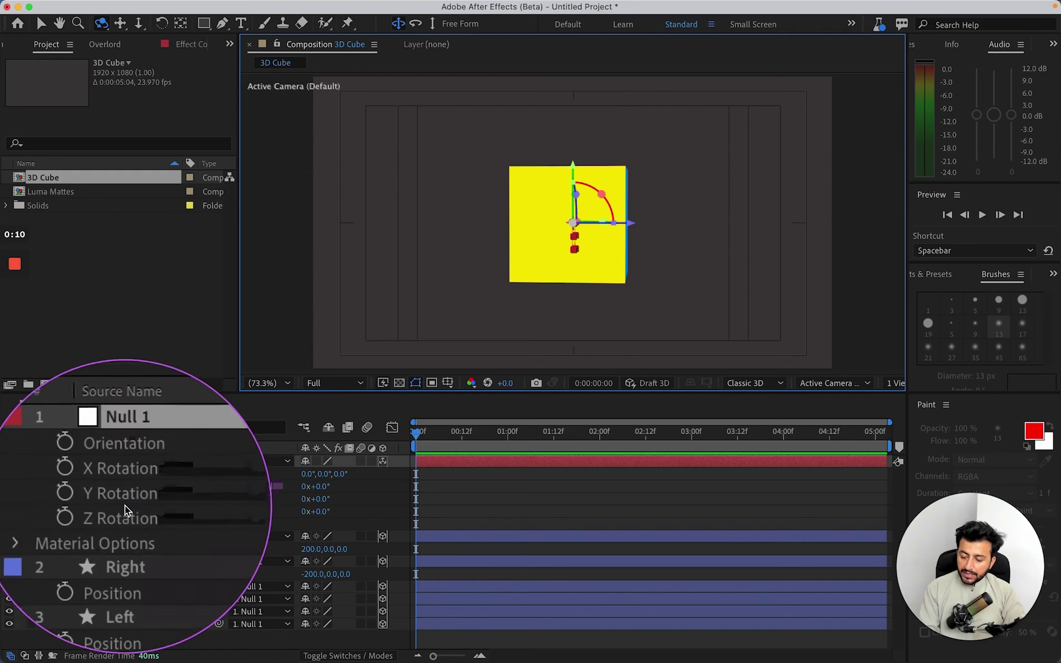
left_click_drag(323, 498, 354, 515)
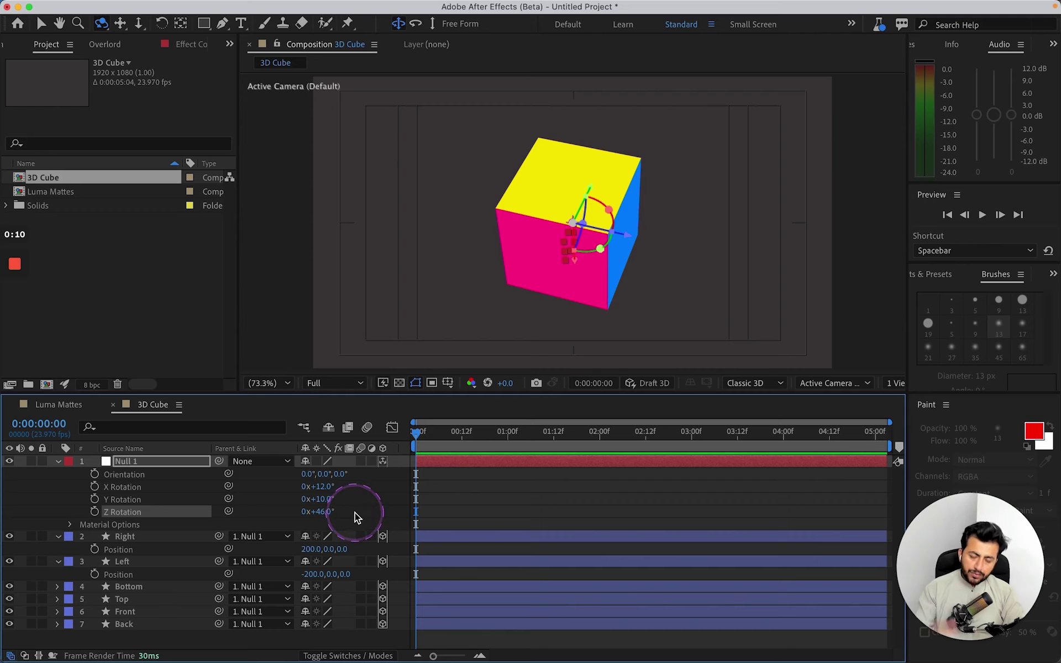
Unlink the null's scale proportions and stretch the cube into a tall box with scale 254, 41, 41%
left_click(160, 465)
key("s")
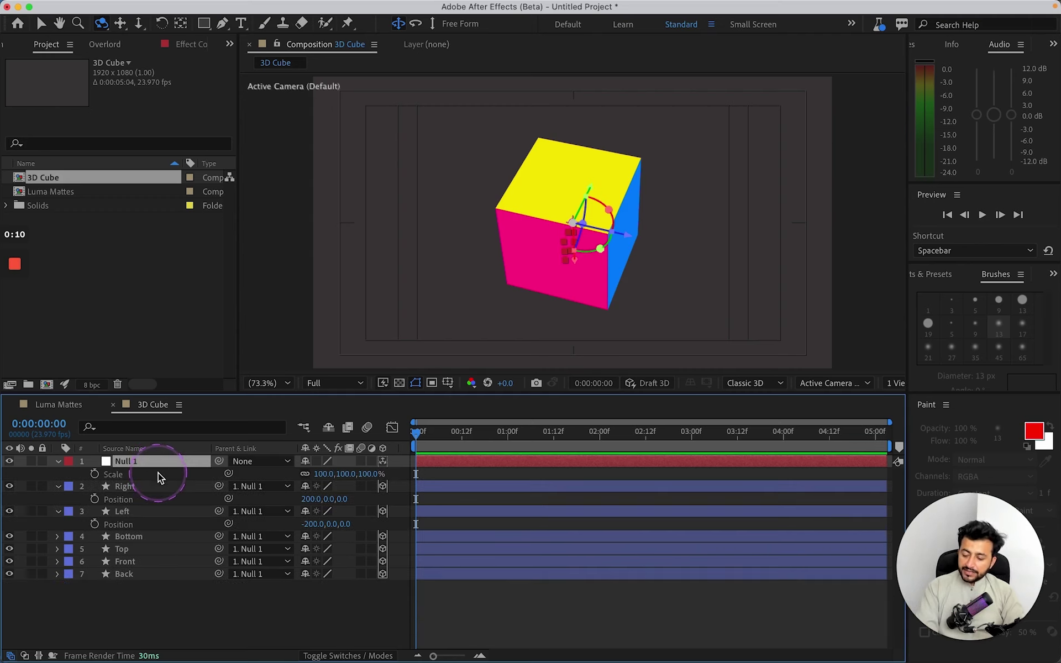
left_click(307, 473)
left_click_drag(326, 479, 424, 460)
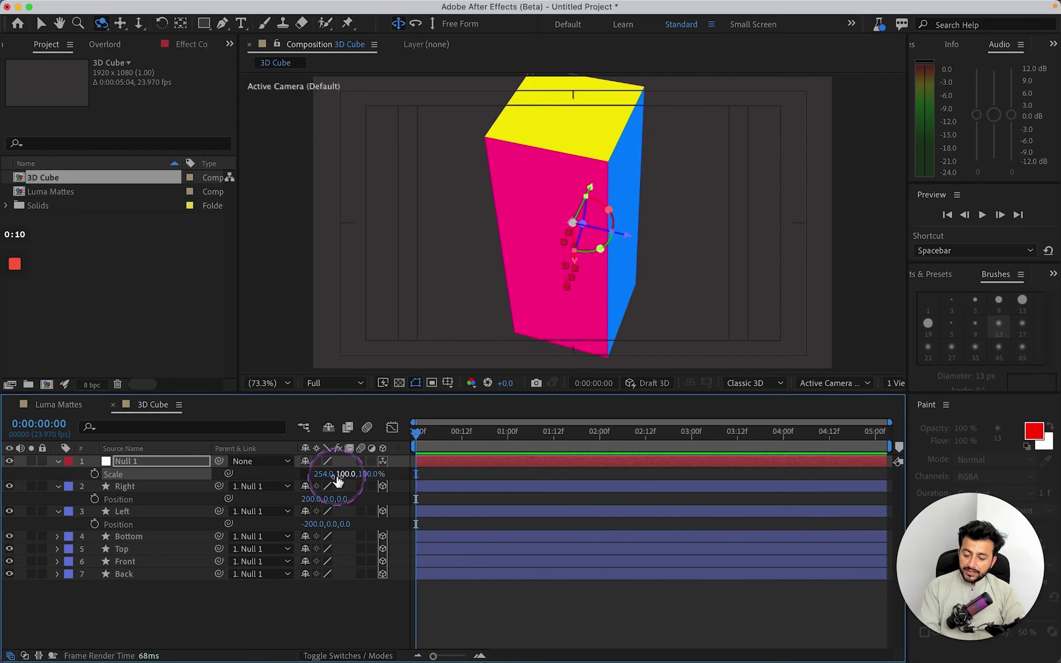
left_click_drag(341, 474, 294, 471)
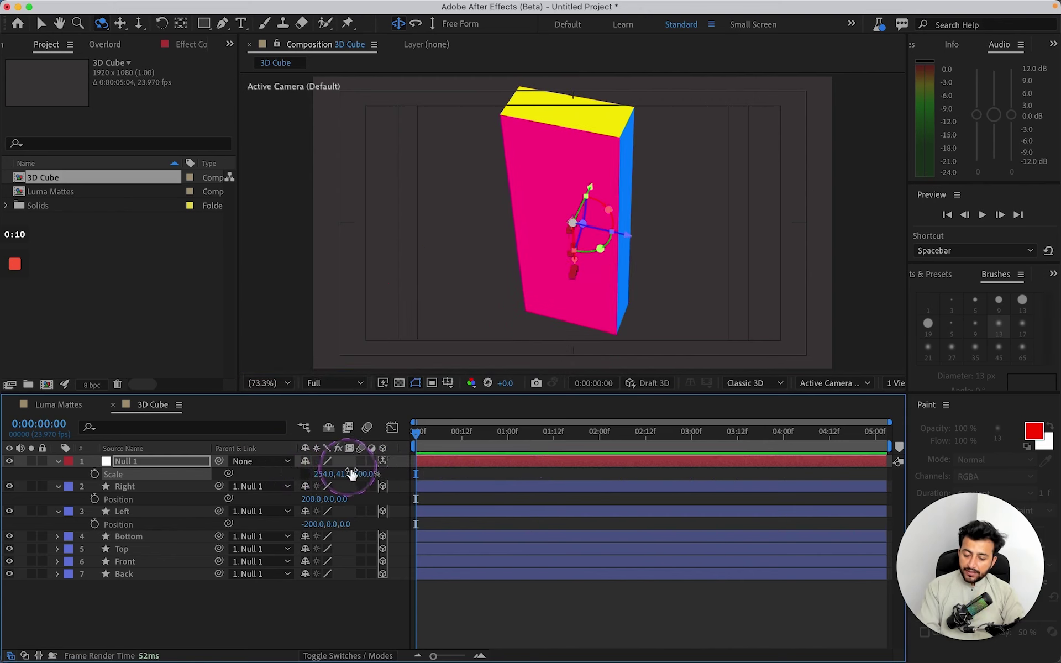
left_click_drag(364, 482, 311, 472)
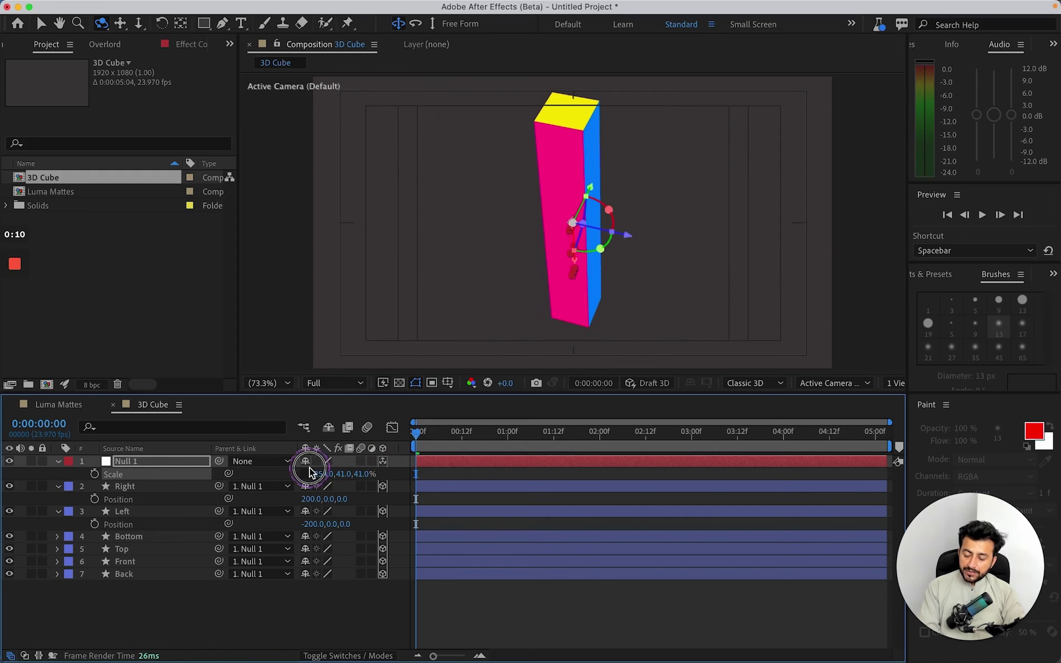
Pre-compose the null and all six face layers into a composition named Cube 1, moving all attributes into it
left_click_drag(138, 597, 160, 464)
key("super+shift+c")
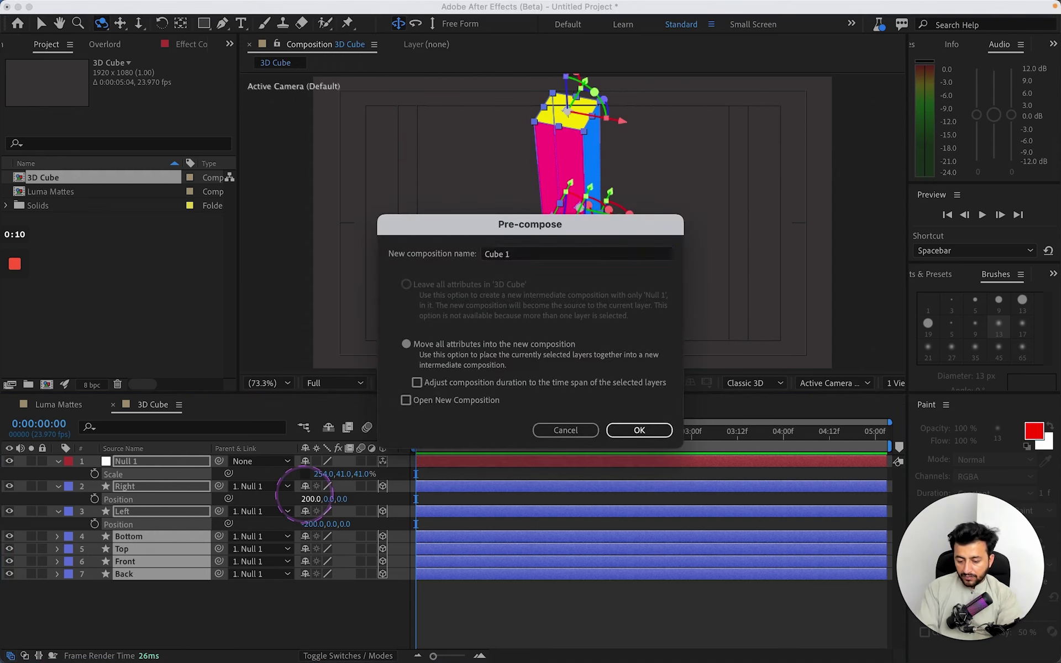
key("Return")
Make the Cube 1 pre-composition a 3D layer
left_click(149, 488)
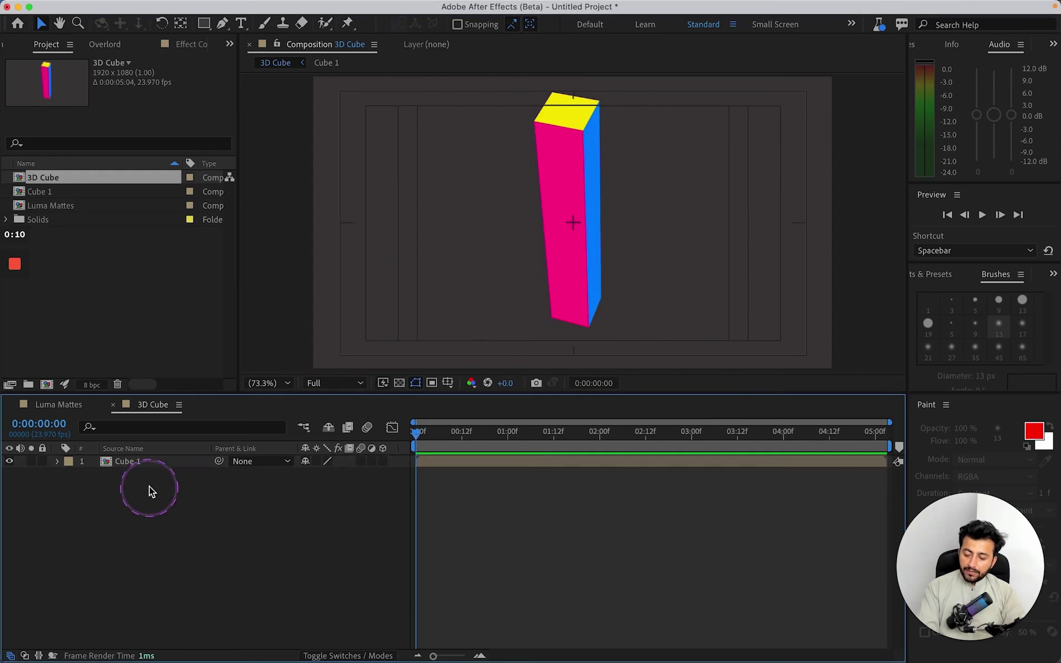
left_click(153, 470)
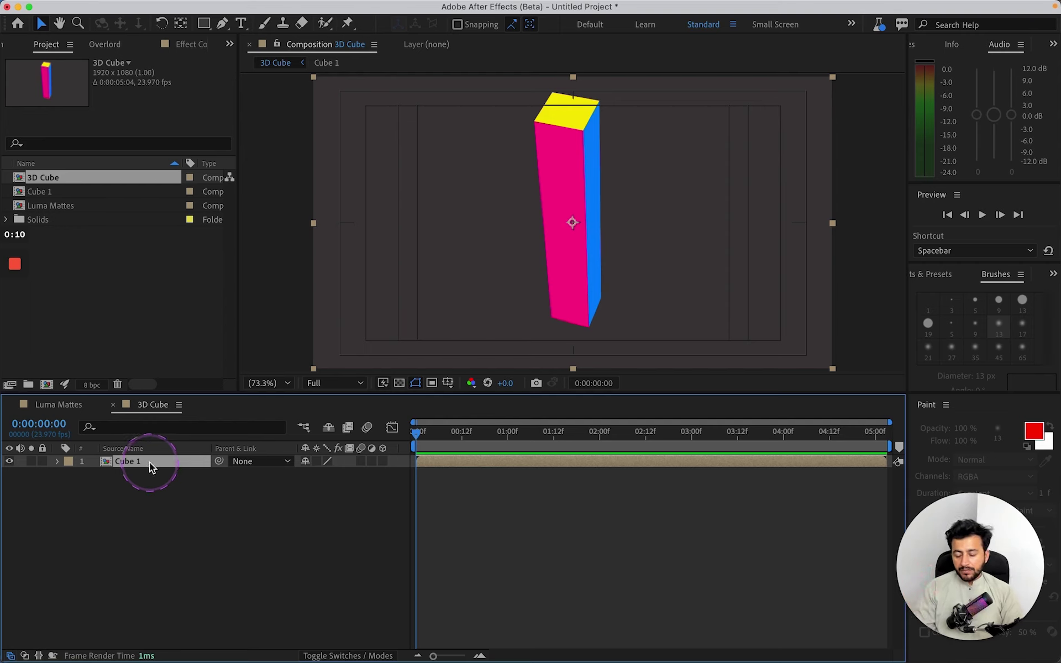
left_click(151, 481)
left_click(125, 464)
left_click(465, 121)
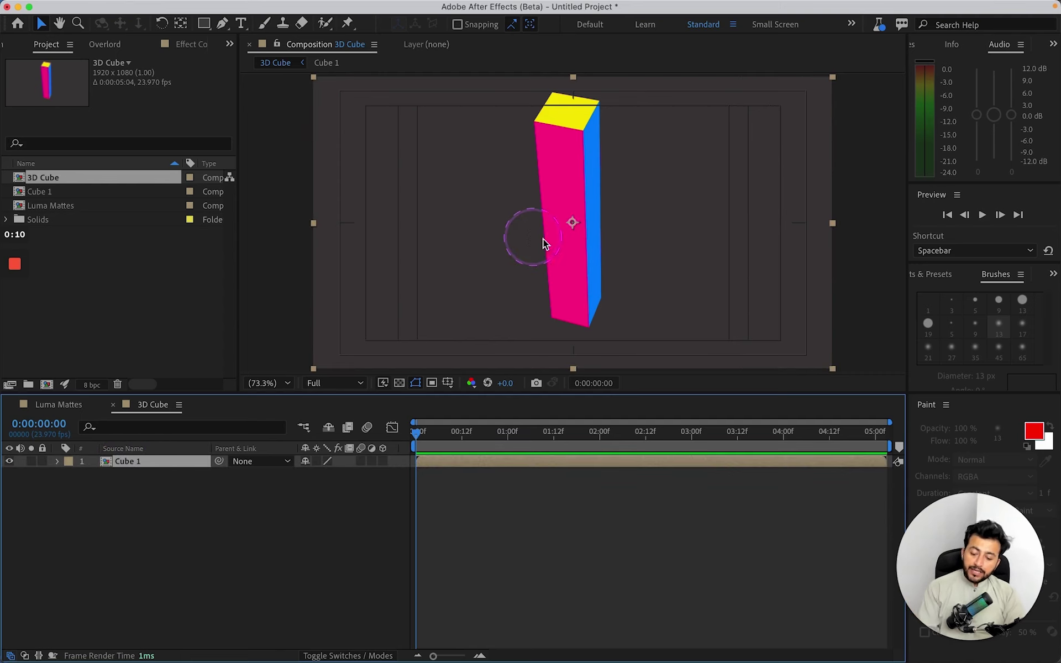
left_click(383, 462)
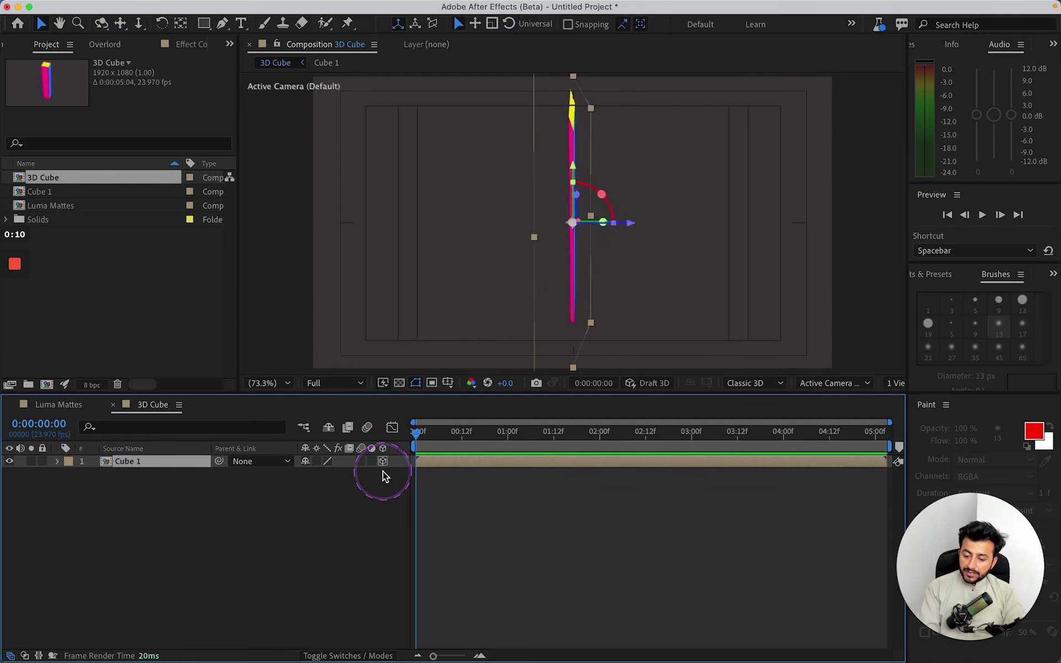
Orbit around the Cube 1 layer in the Active Camera (Default) view to examine it from another angle
key("c")
left_click_drag(571, 220, 507, 252)
key("v")
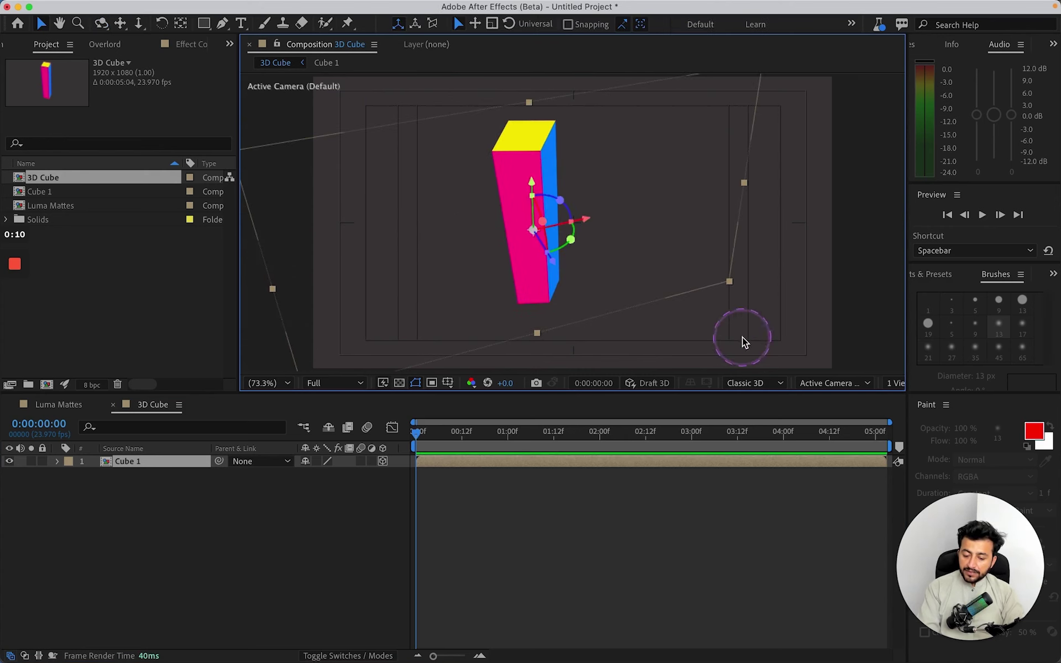
left_click(835, 382)
left_click(832, 398)
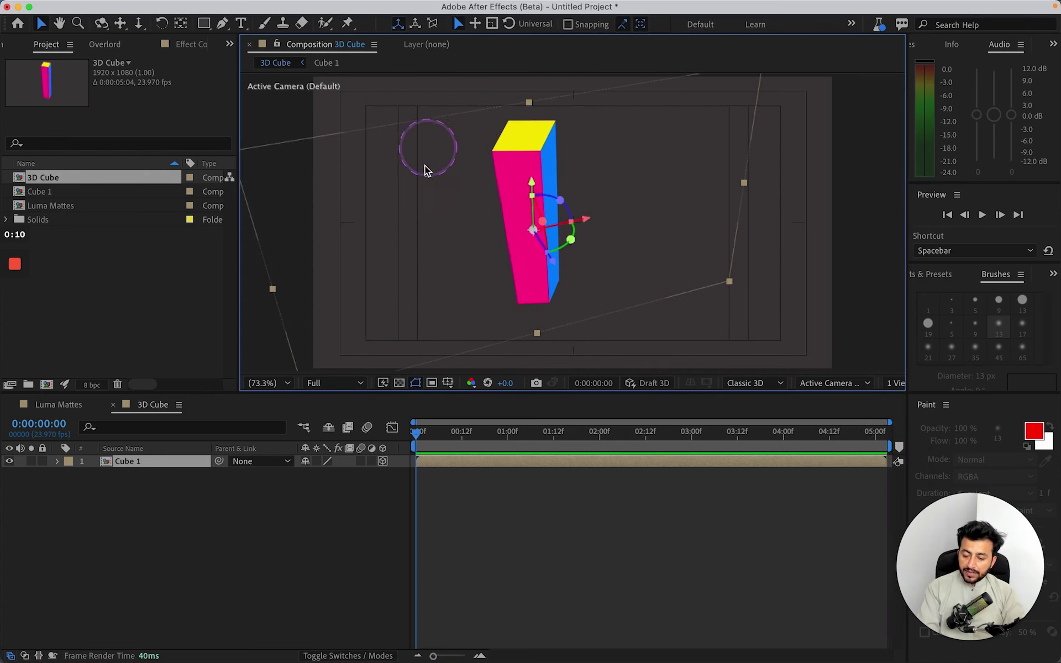
left_click(382, 461)
left_click(382, 461)
left_click(307, 508)
left_click(126, 462)
left_click(260, 451)
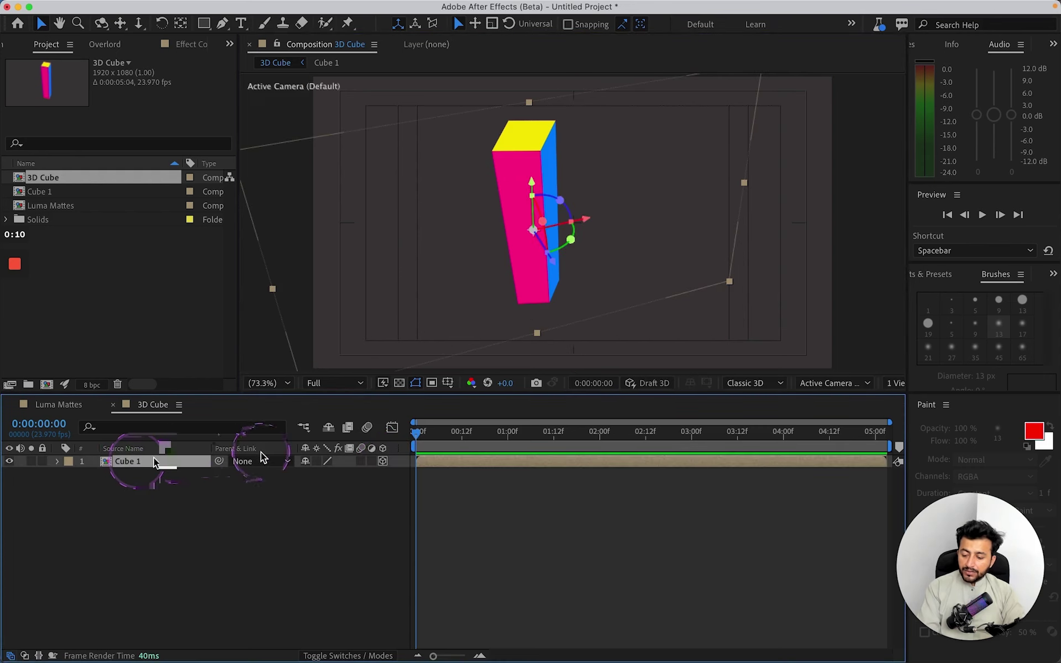
Turn on Collapse Transformations for the Cube 1 layer and orbit around it so its top face shows
left_click(317, 461)
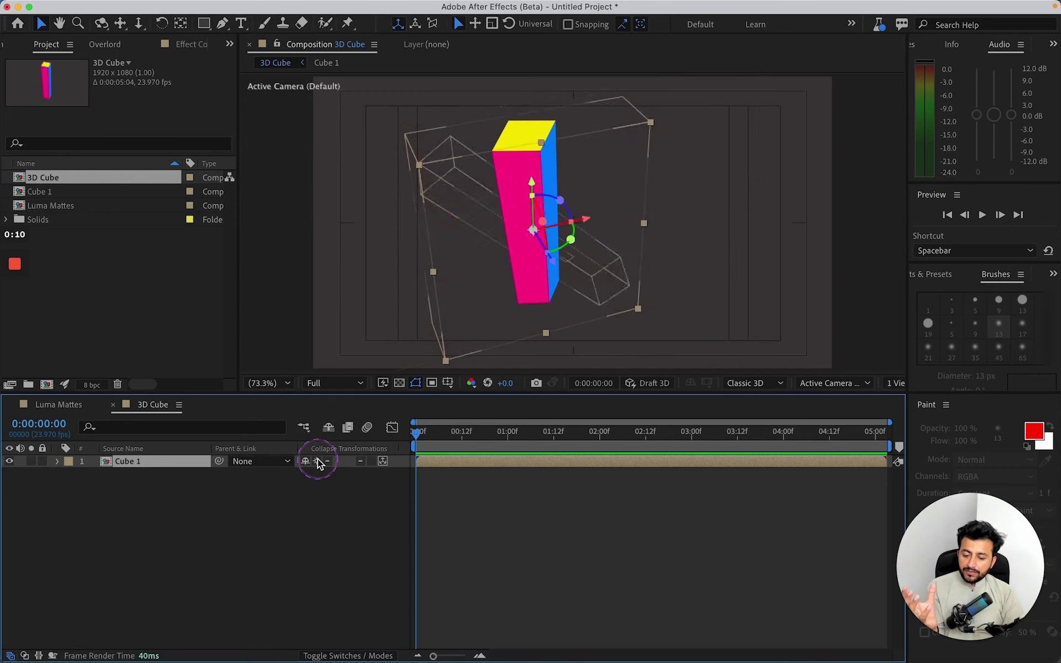
left_click(270, 536)
left_click(474, 260)
key("c")
left_click_drag(462, 213, 687, 291)
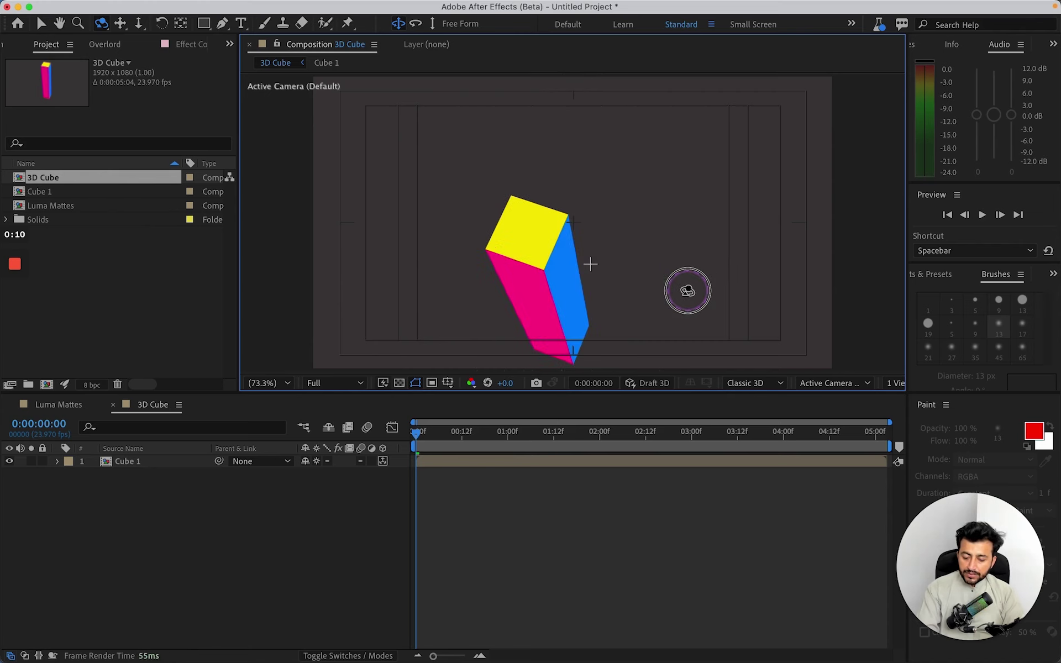
Duplicate the Cube 1 layer and move the copy back behind the original box
left_click(144, 475)
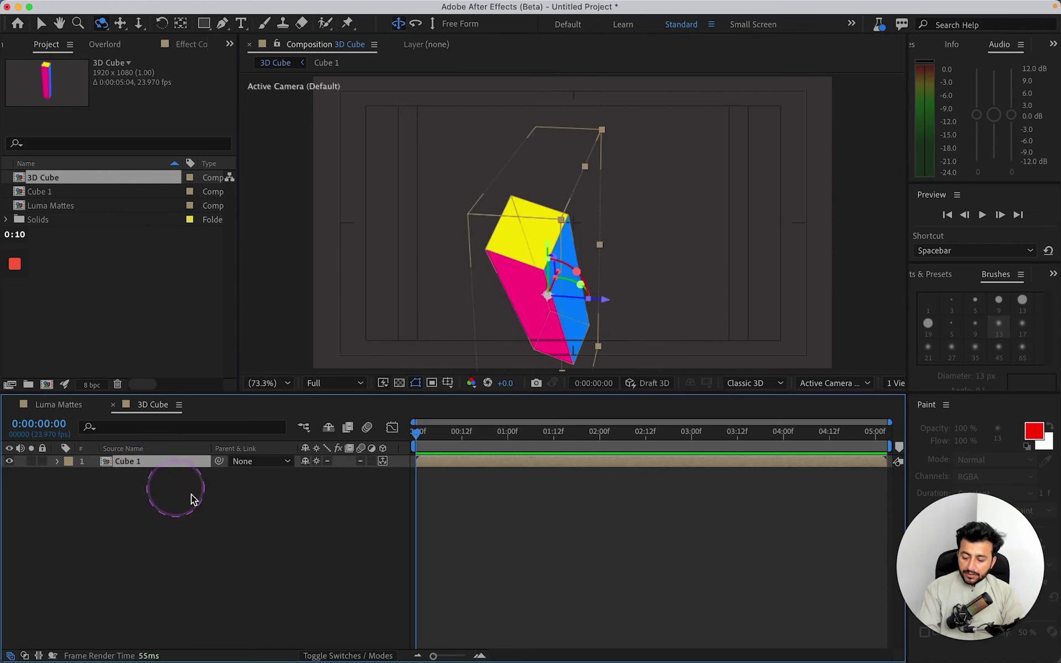
key("super+d")
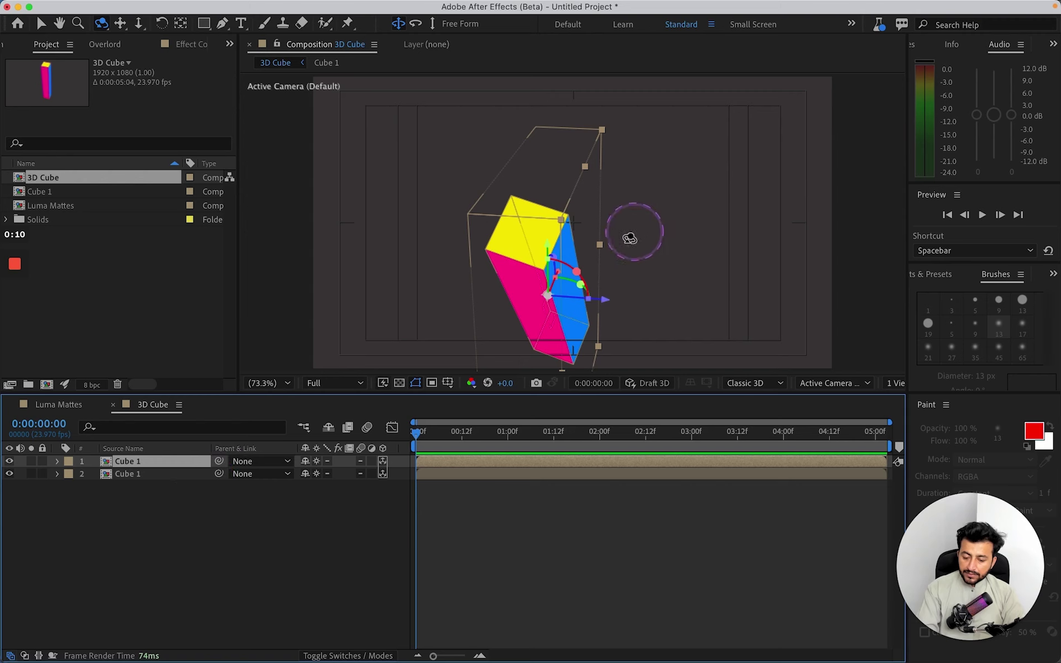
left_click_drag(602, 300, 614, 226)
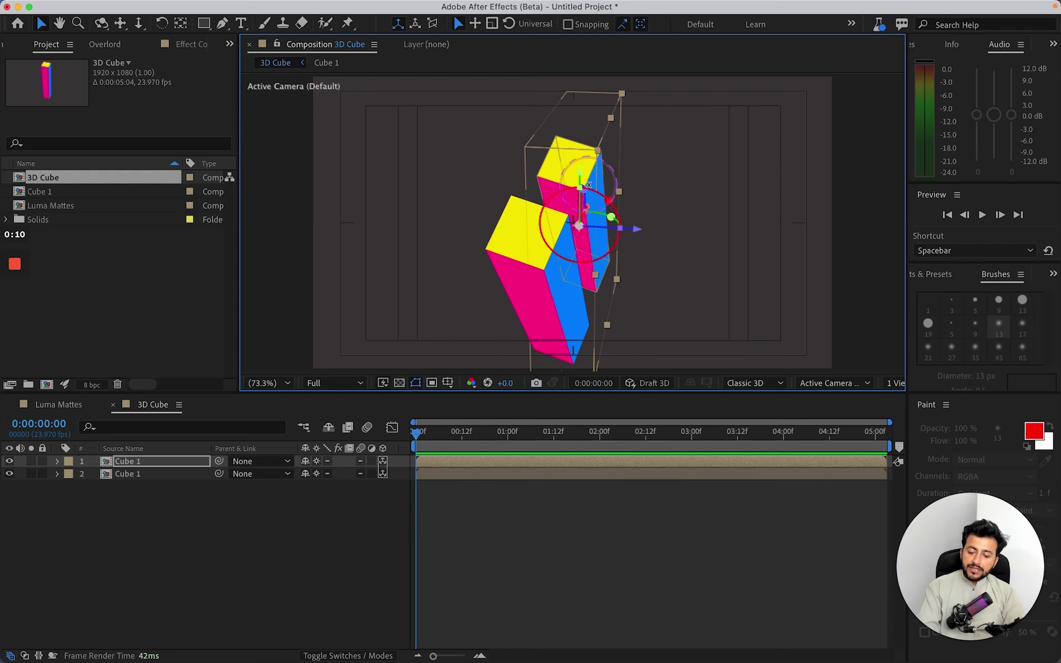
left_click(160, 492)
Open the Cube 1 composition and set the null's scale to 254, 67, -13% to flatten the box
left_click(160, 465)
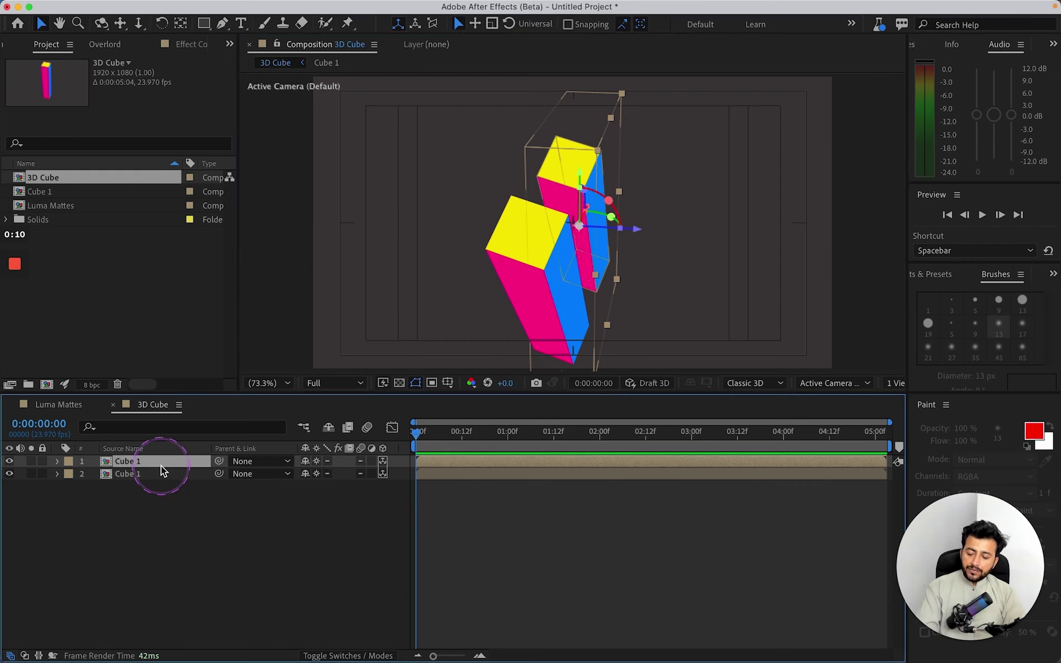
double_click(161, 465)
left_click(168, 465)
key("s")
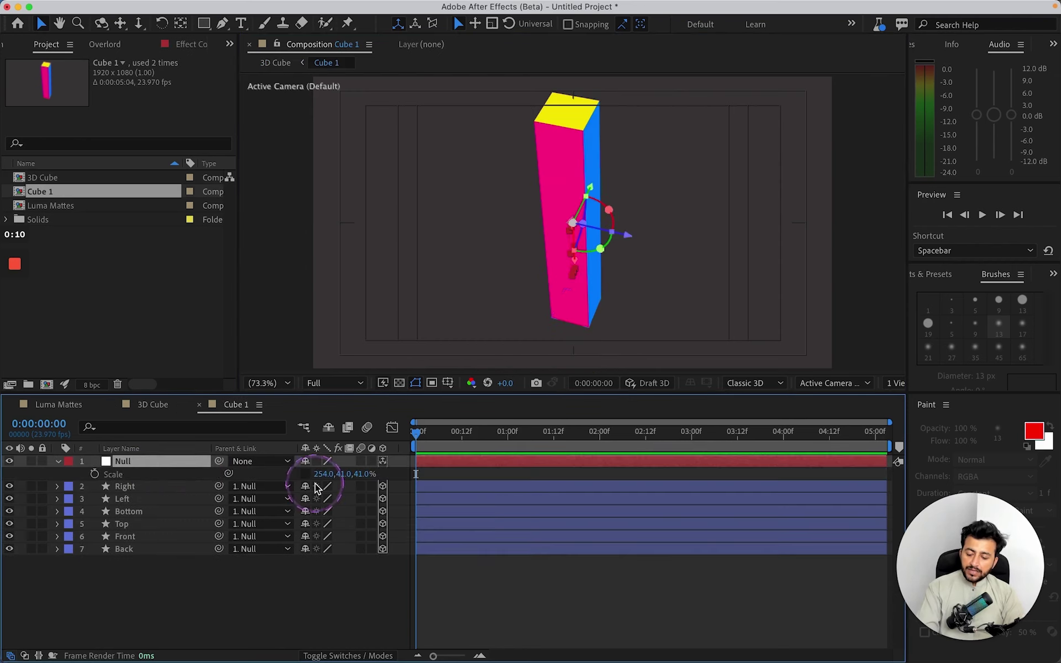
left_click_drag(343, 473, 261, 496)
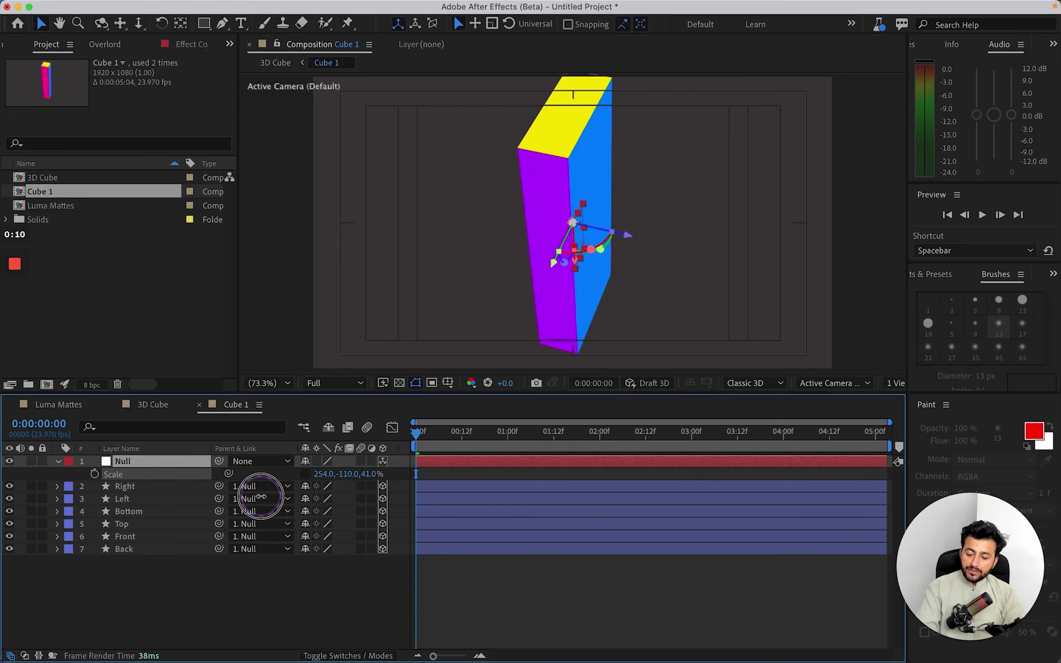
left_click_drag(368, 479, 327, 474)
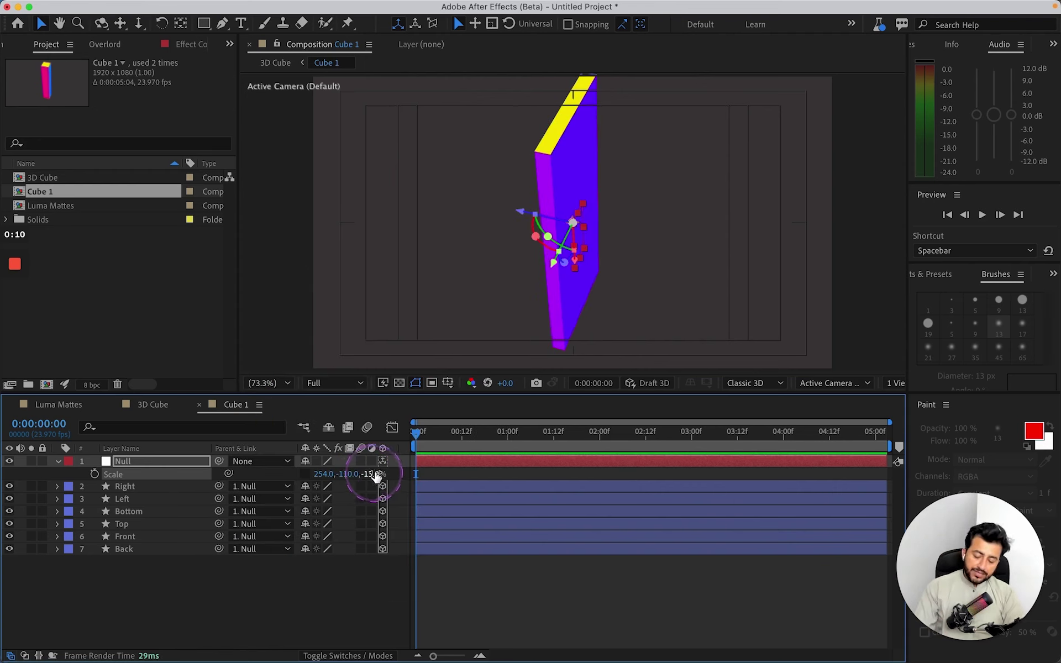
left_click_drag(354, 478, 459, 459)
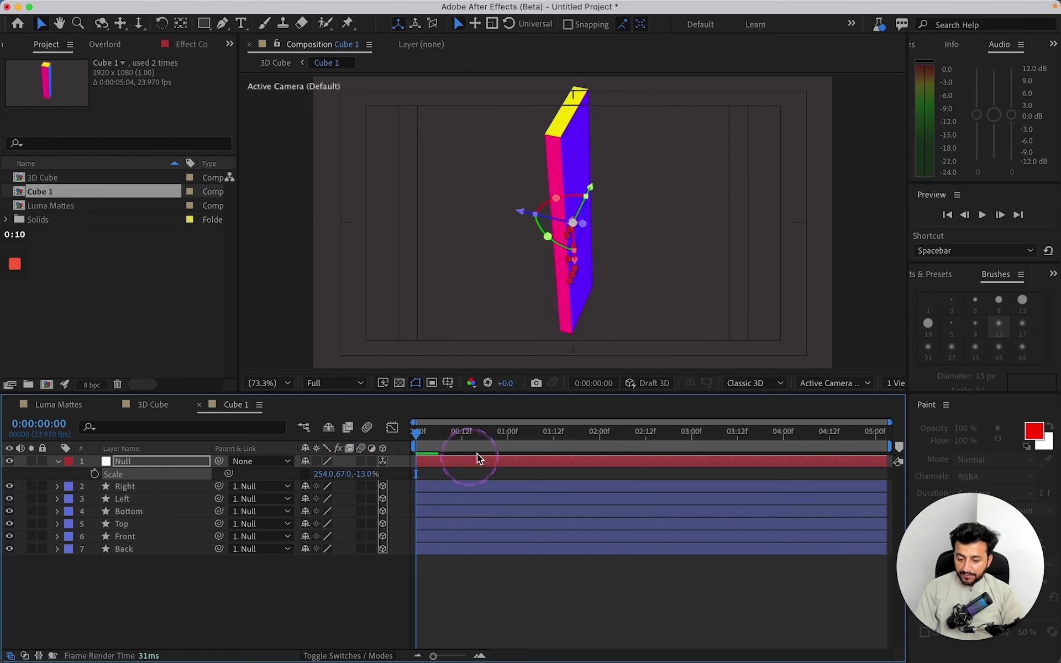
Set the null's Y scale to -61%, check the slab from other angles, and move the current time to frame 9
key("alt")
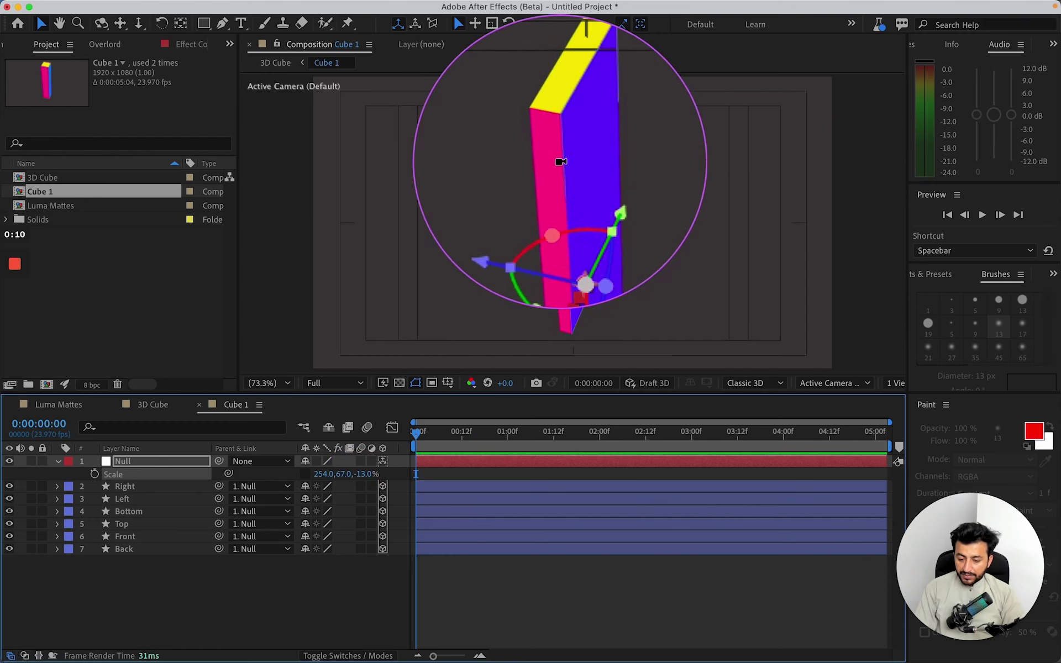
left_click(622, 168)
mouse_move(615, 174)
left_mouse_down()
mouse_move(585, 175)
mouse_move(547, 242)
mouse_move(627, 184)
mouse_move(653, 185)
mouse_move(619, 191)
mouse_move(563, 175)
mouse_move(600, 167)
left_mouse_up()
left_click_drag(349, 474, 246, 467)
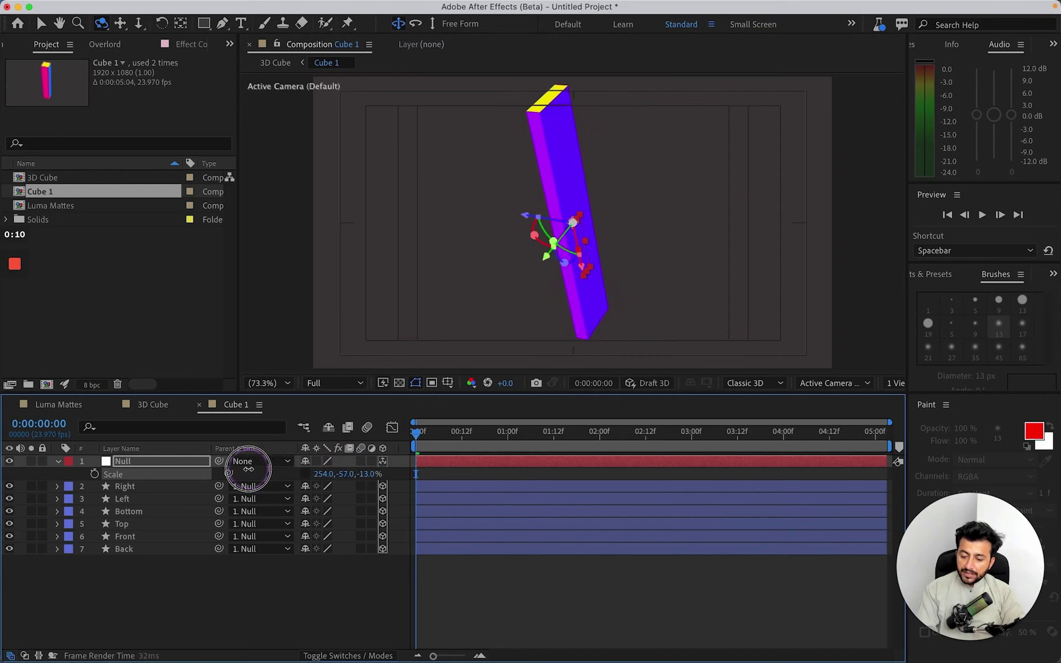
left_click_drag(616, 206, 558, 265)
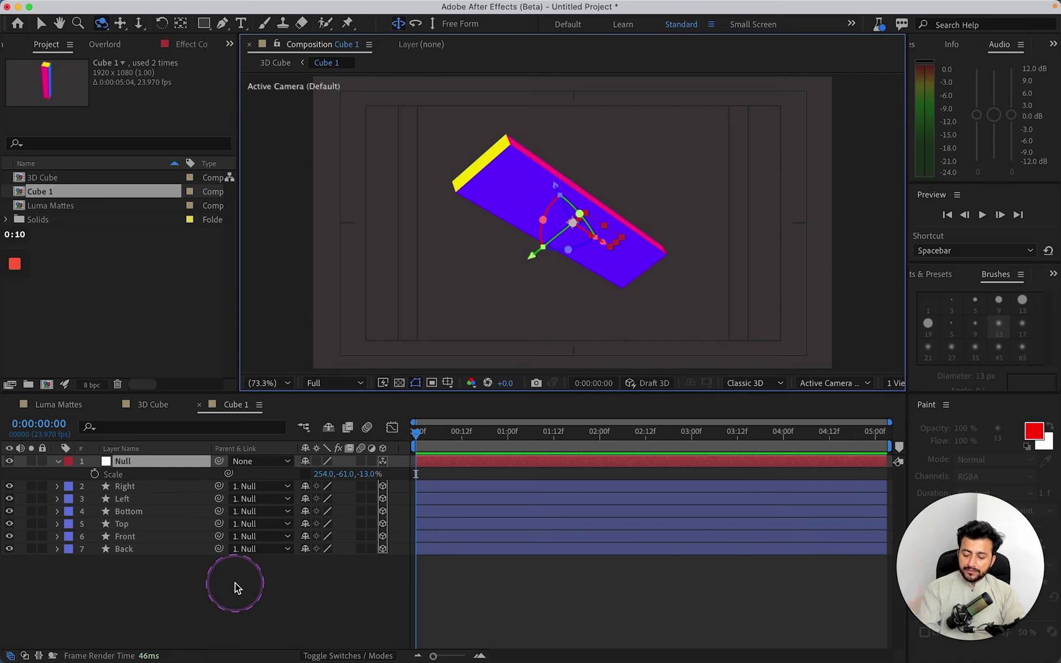
left_click(291, 575)
left_click(450, 433)
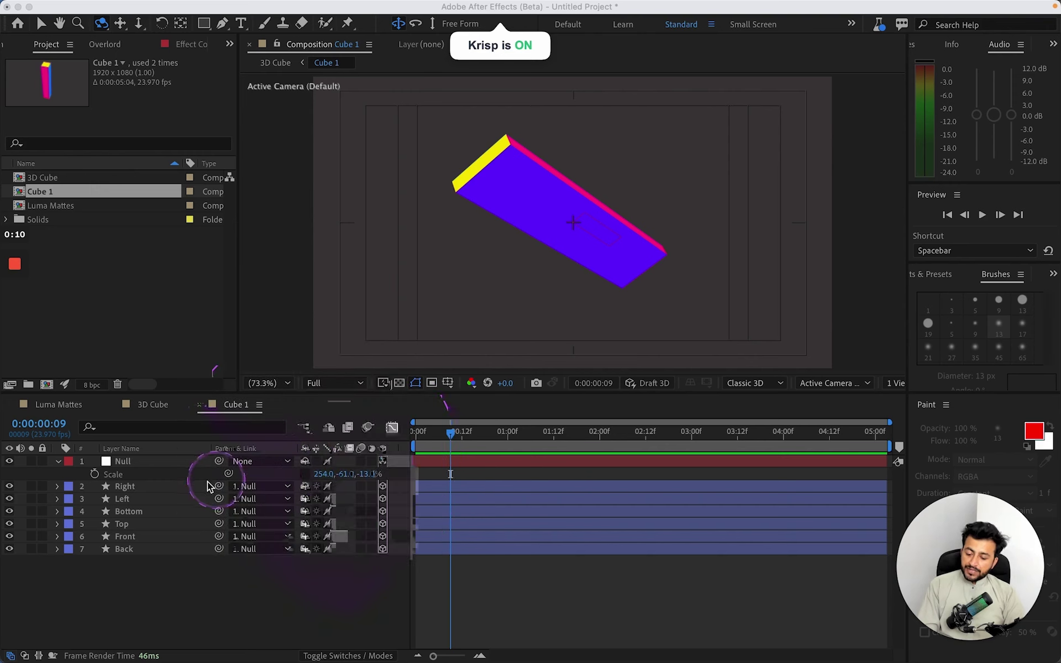
Return to the 3D Cube composition, duplicate the top Cube 1 layer and move the copy along its Z axis beside the rear box
left_click(154, 403)
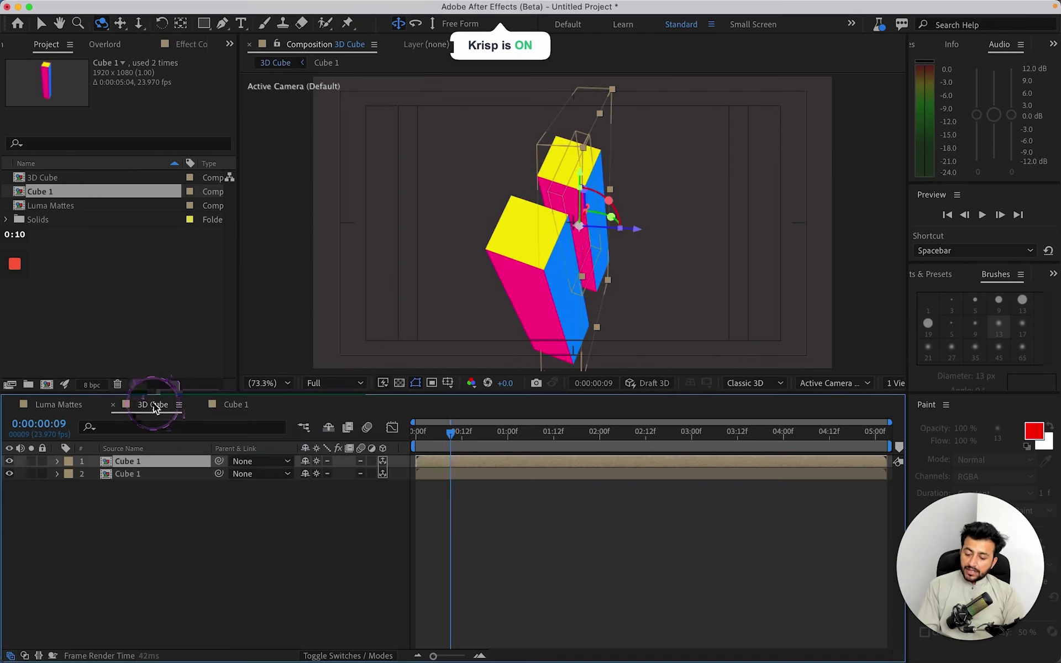
left_click(301, 526)
left_click(130, 460)
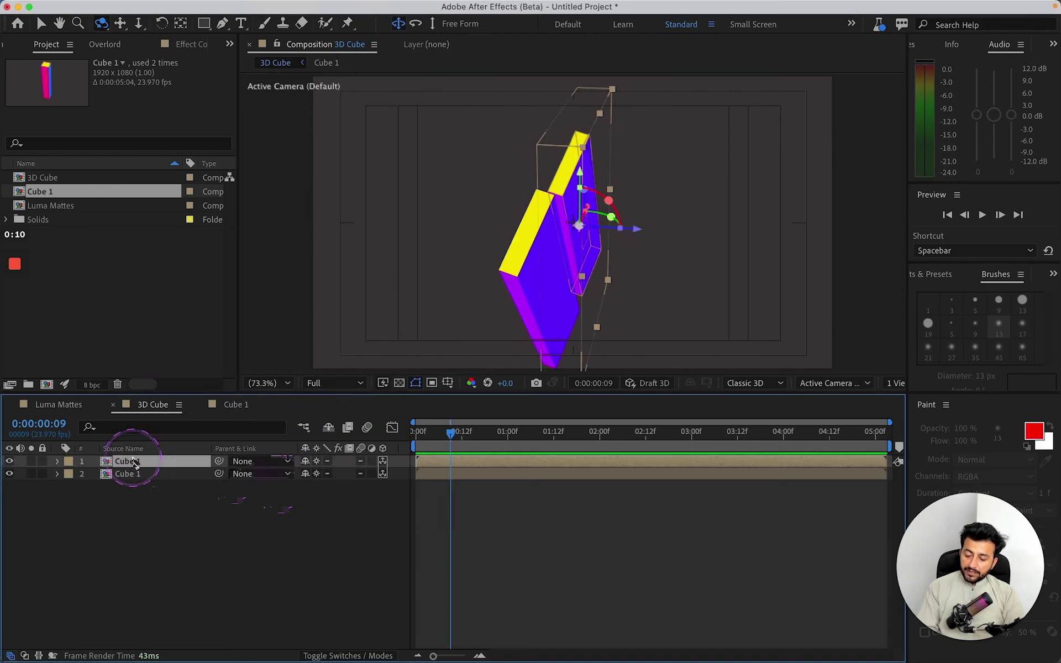
key("super+d")
key("v")
left_click_drag(620, 228, 592, 229)
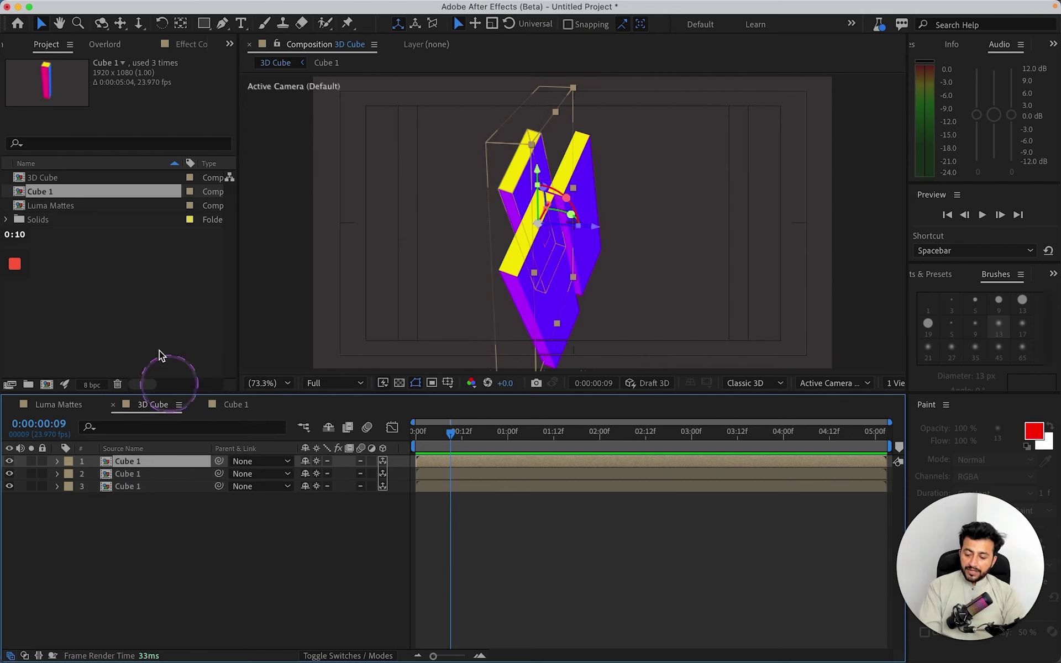
Duplicate the Cube 1 composition in the project as Cube 2
left_click(129, 292)
left_click(46, 191)
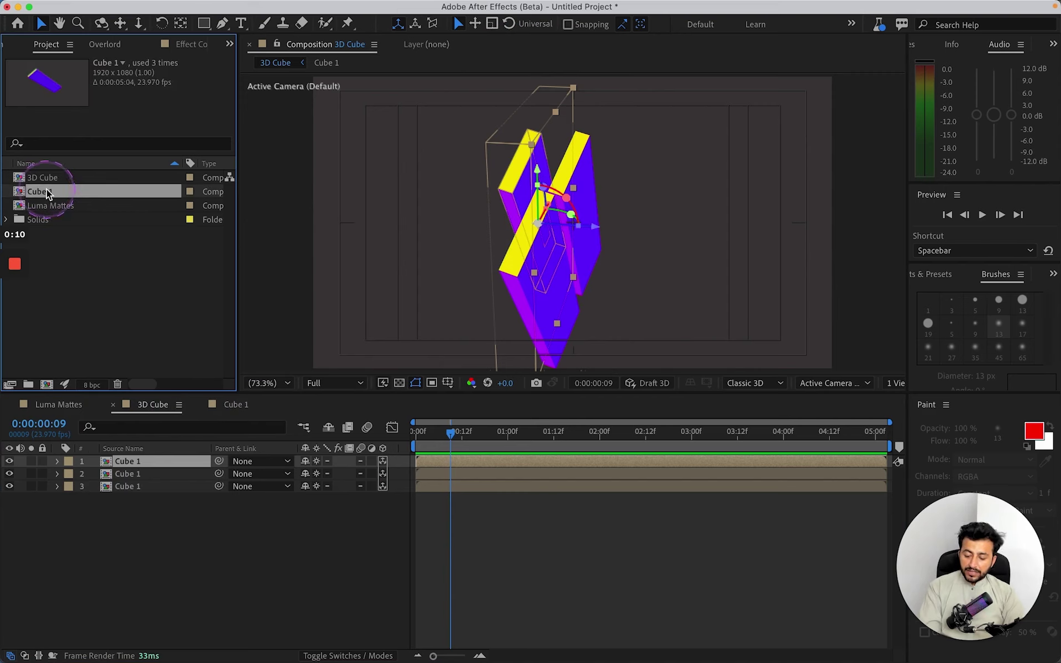
key("super+d")
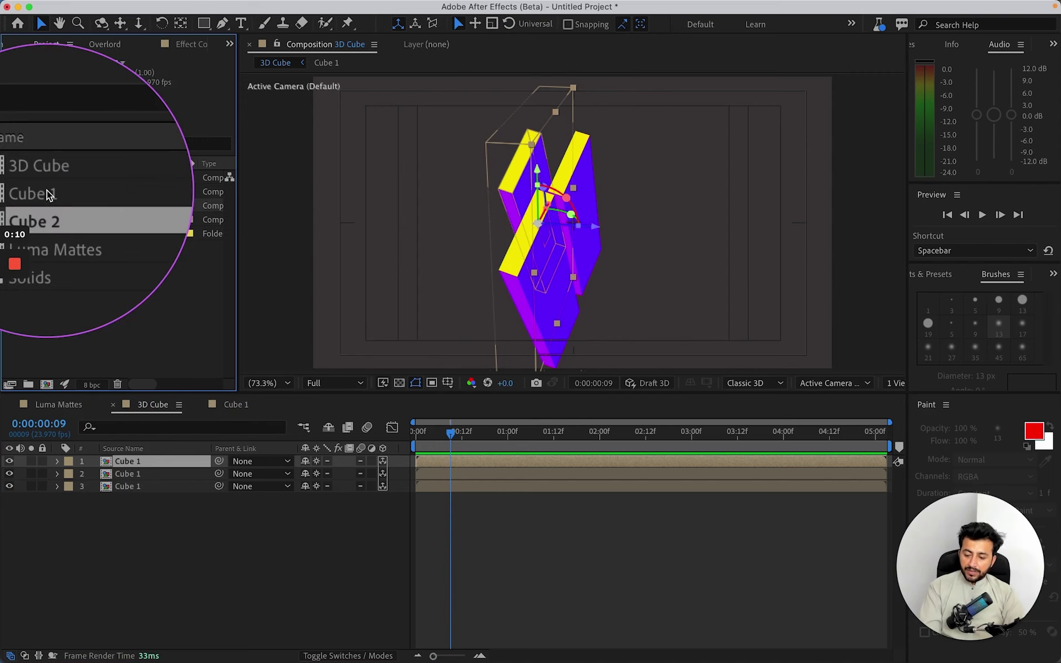
Rename the second layer cube 2 and the first layer cube, and switch the layer list back to source names
left_click(135, 473)
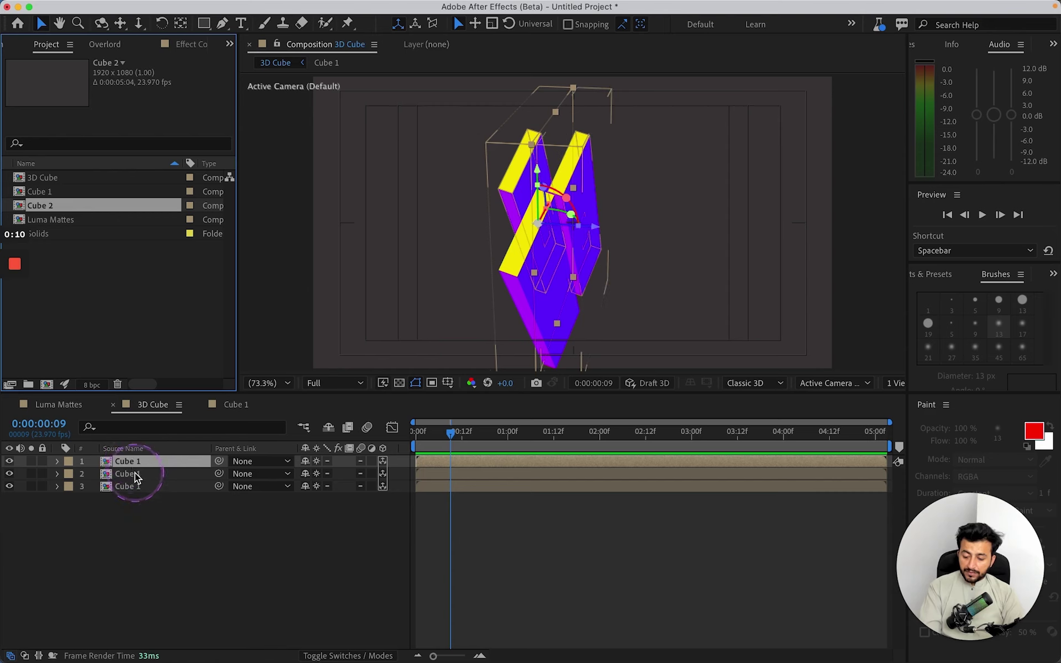
key("Return")
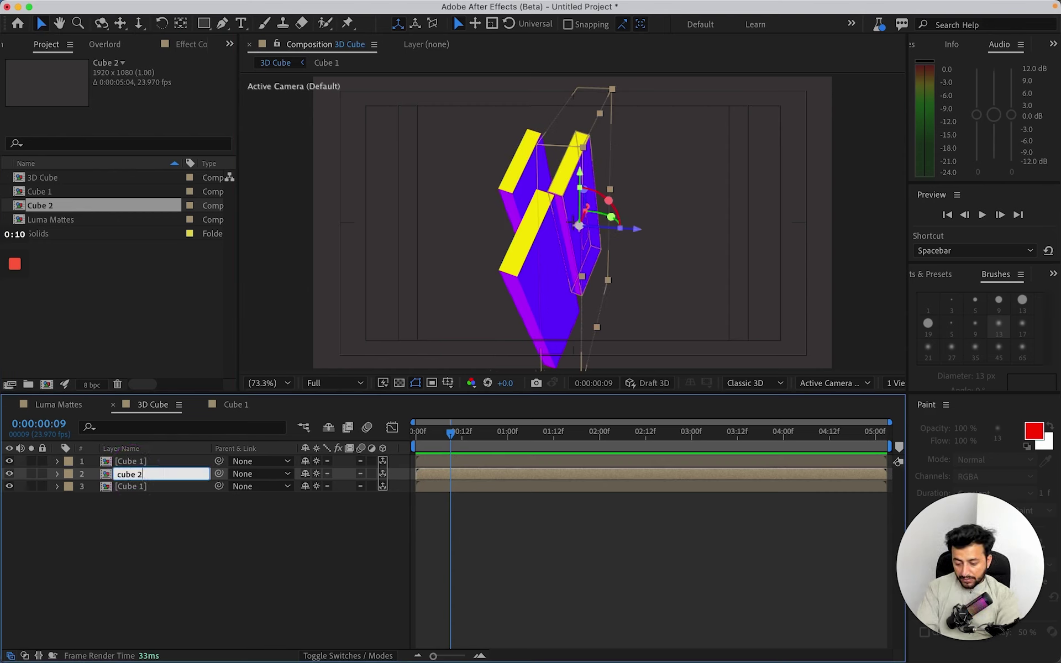
key("Return")
left_click(145, 460)
key("Return")
type("cube")
key("Return")
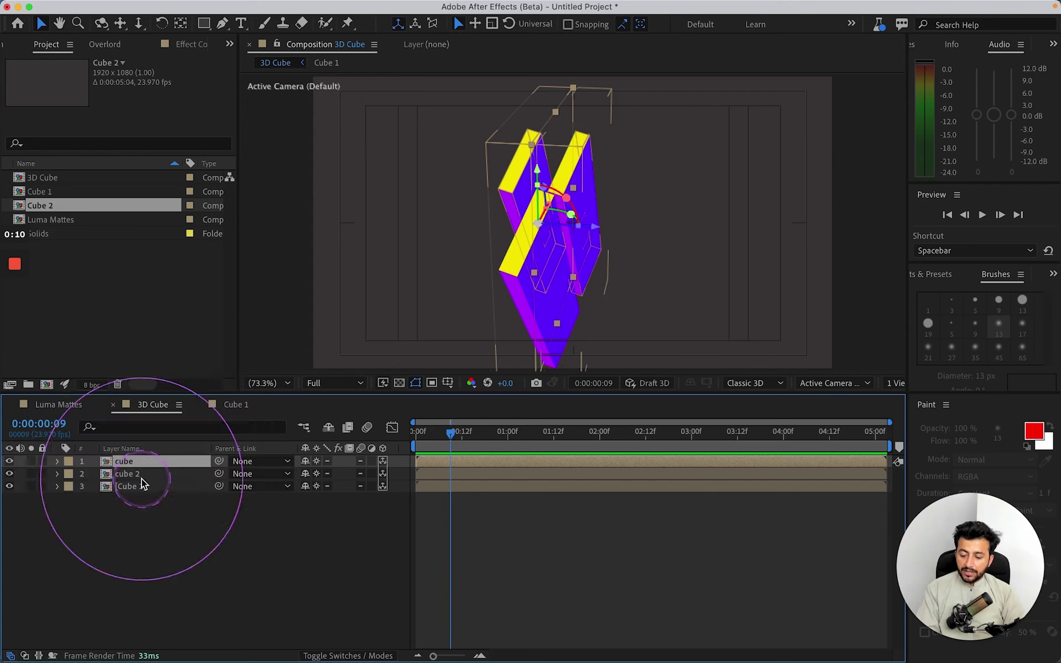
left_click(123, 448)
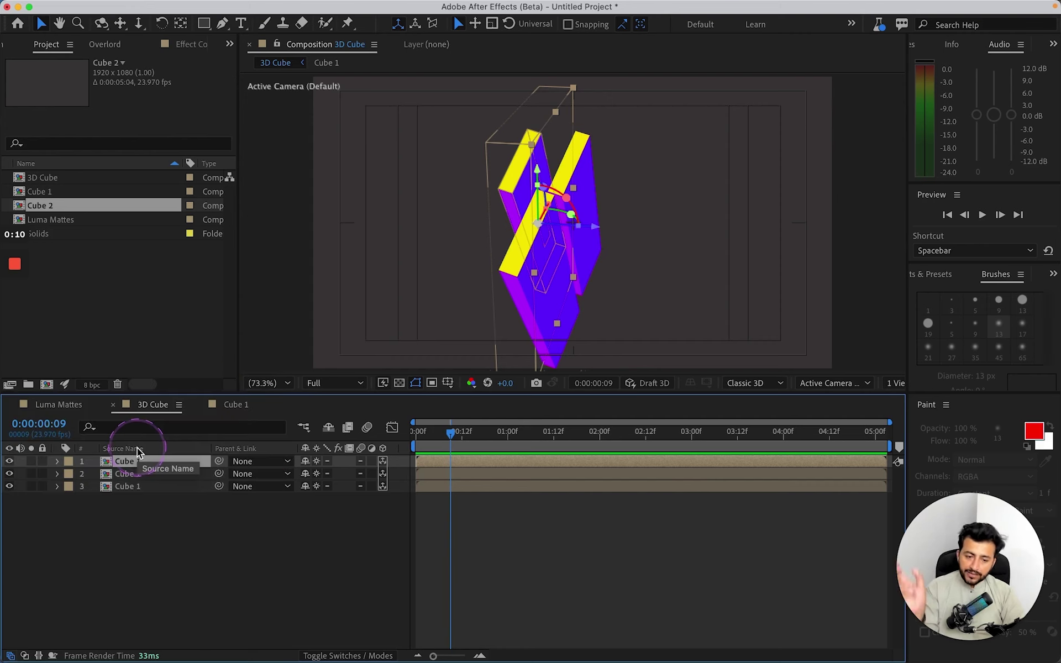
left_click(178, 571)
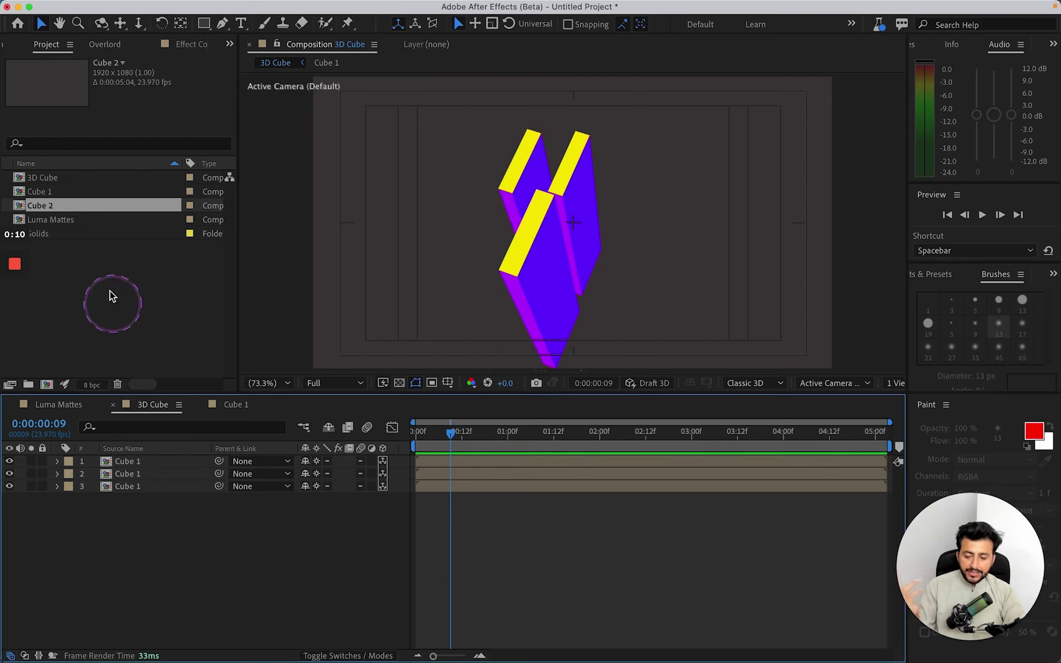
Add the Cube 2 composition above the Cube 1 layers and set the scale of its null to 314, -61, 68%
left_click_drag(56, 207, 176, 457)
double_click(164, 461)
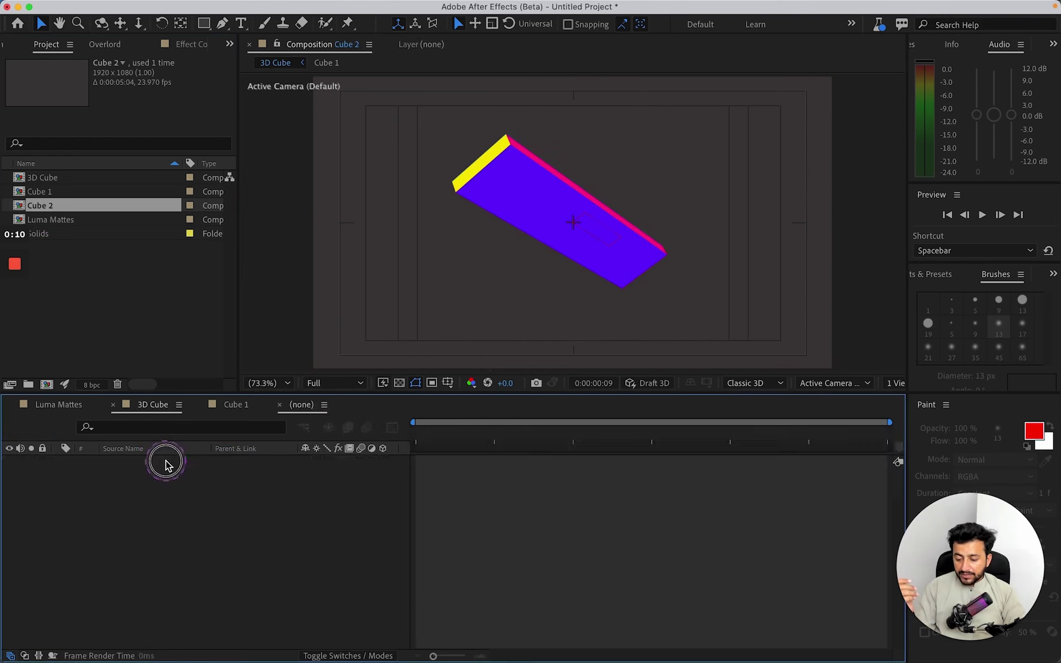
left_click_drag(309, 476, 427, 461)
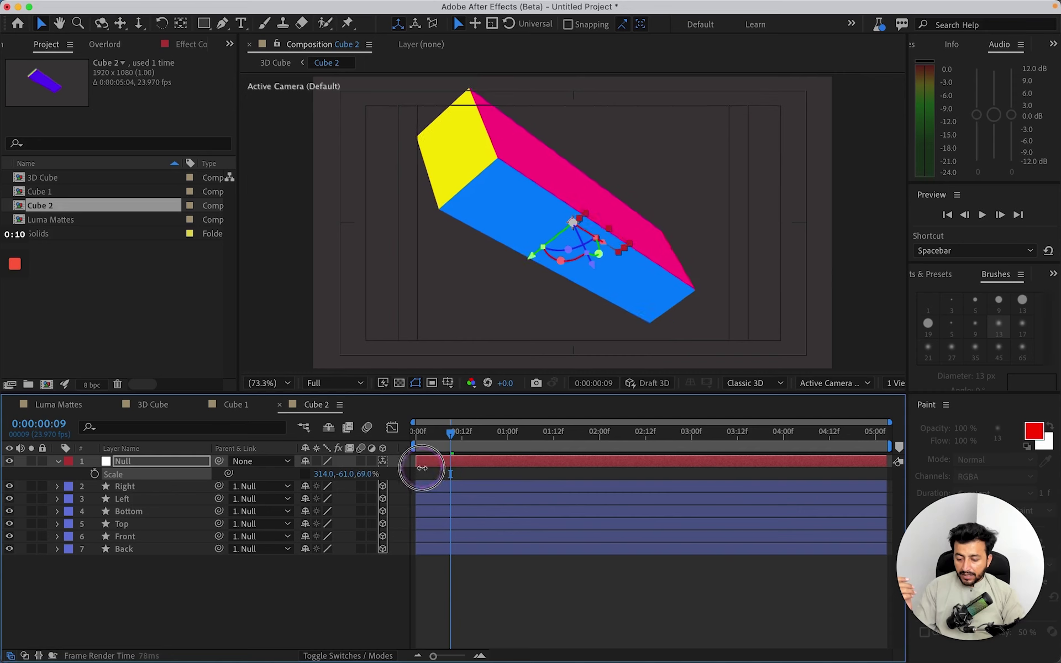
In the 3D Cube composition, turn on Collapse Transformations for the Cube 2 layer and move that layer up and sideways
left_click(153, 404)
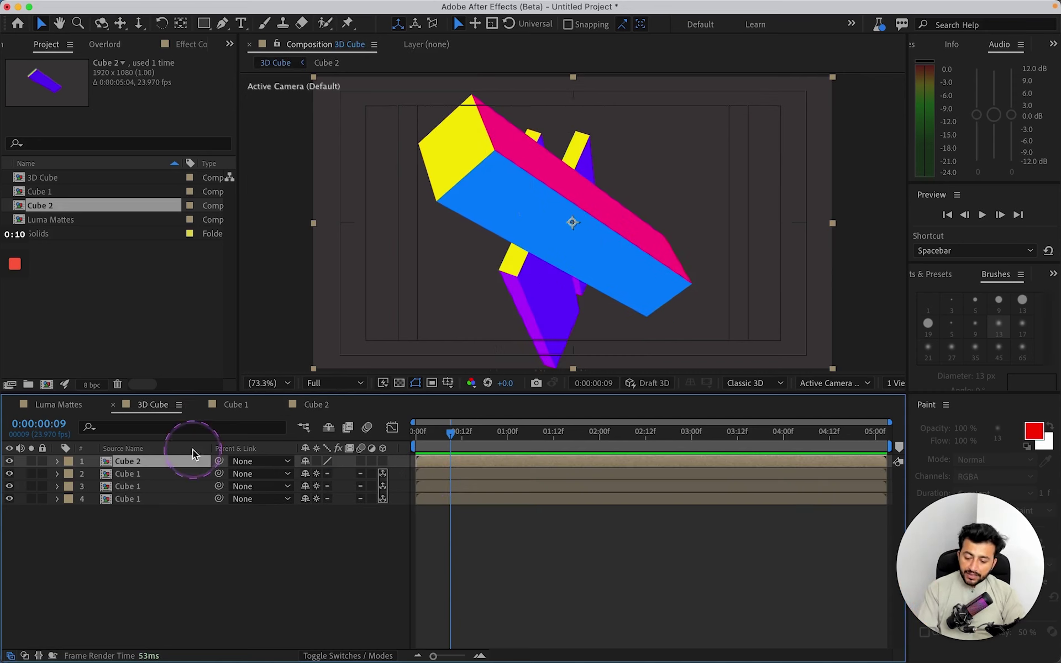
left_click(317, 462)
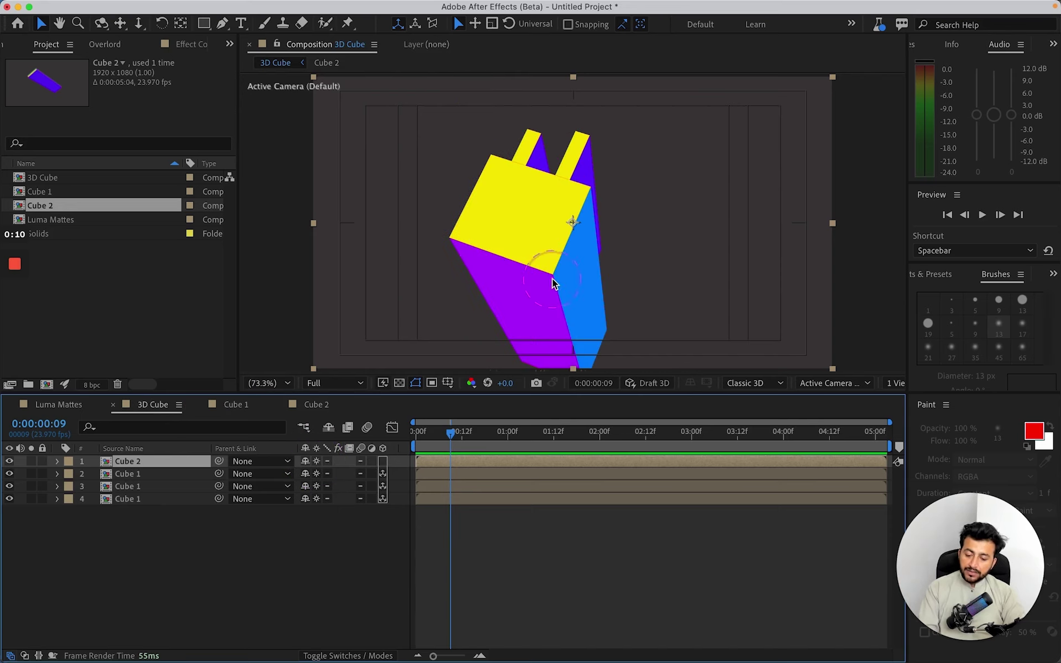
left_click(189, 540)
left_click(547, 276)
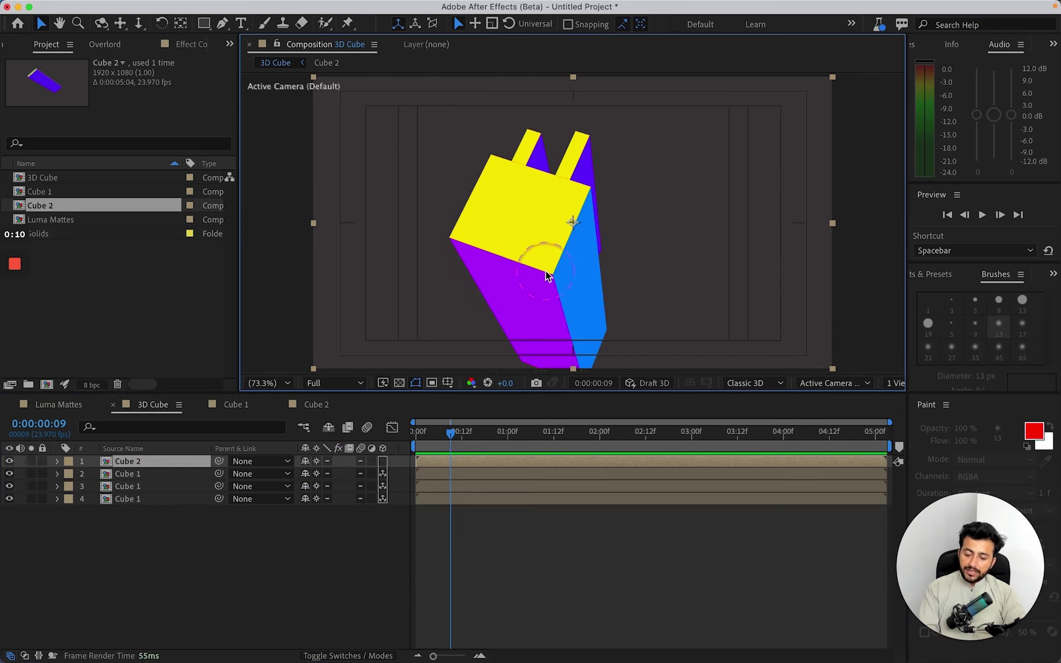
left_click_drag(547, 264, 643, 142)
Orbit the camera view and select all four cube layers to examine how they sit together
key("c")
left_click_drag(343, 558, 184, 441)
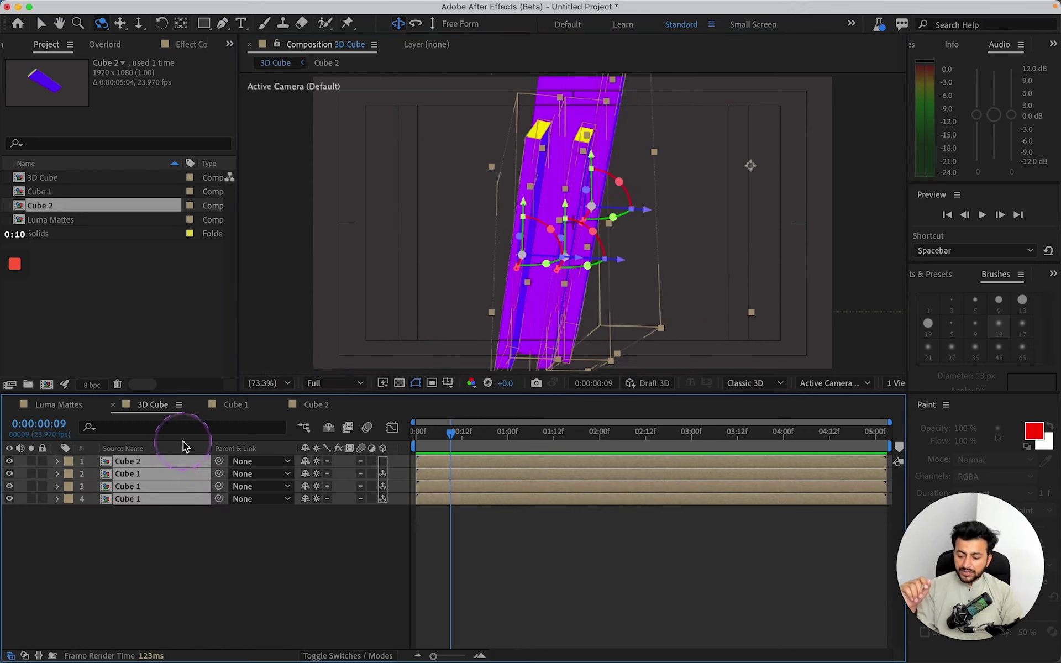
left_click(203, 533)
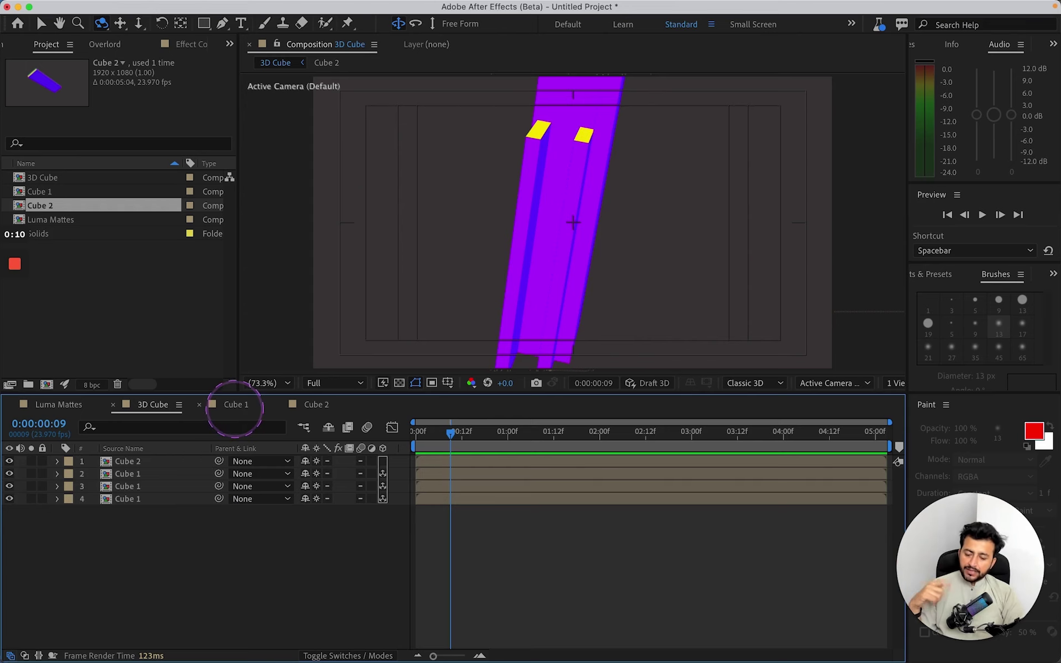
Open the Cube 2 composition and examine the fill colours of its face layers one by one, from Right to Front
double_click(154, 466)
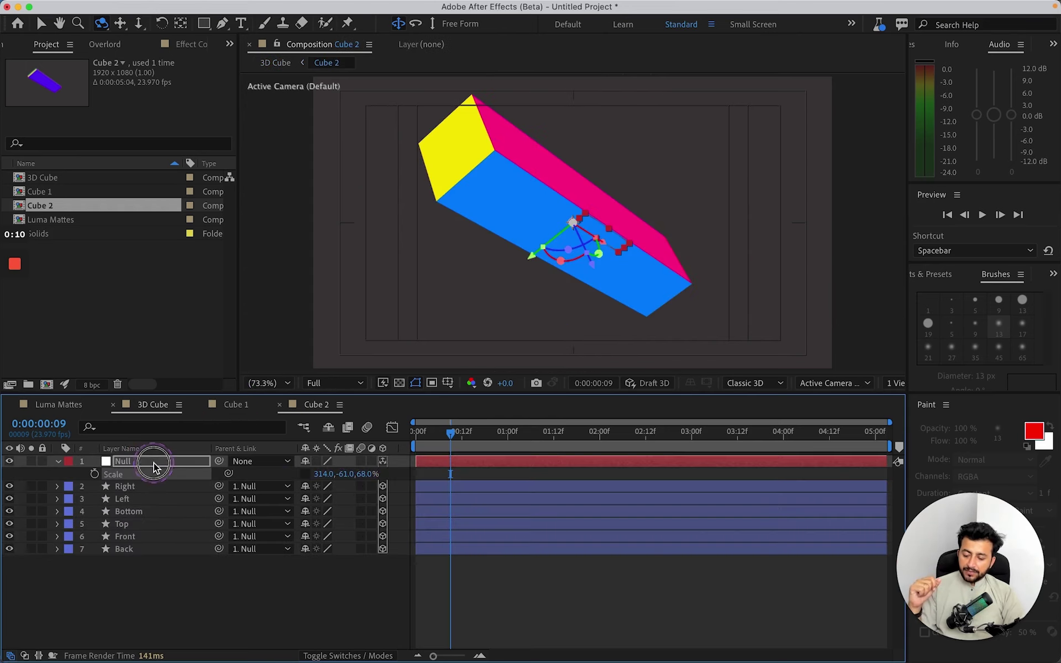
left_click(154, 490)
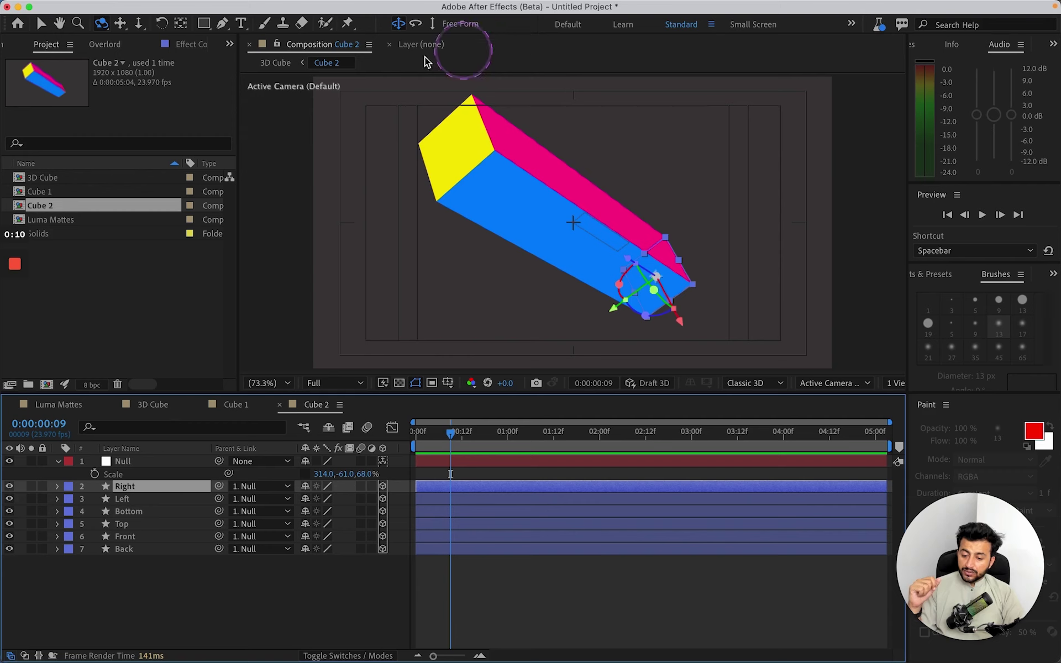
left_click(131, 501)
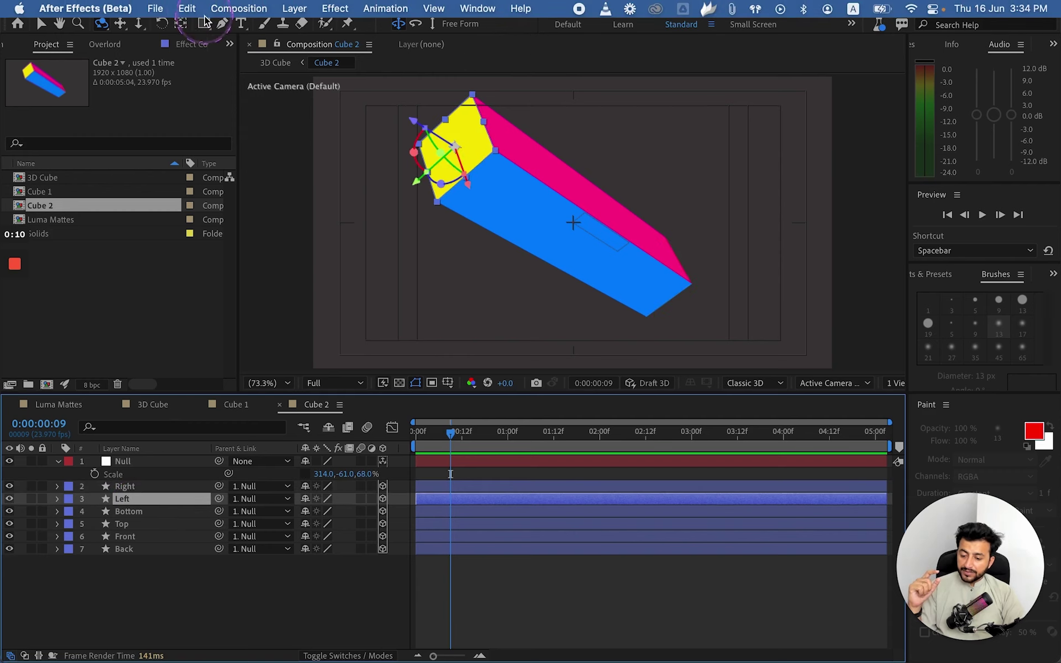
key("q")
left_click(170, 499)
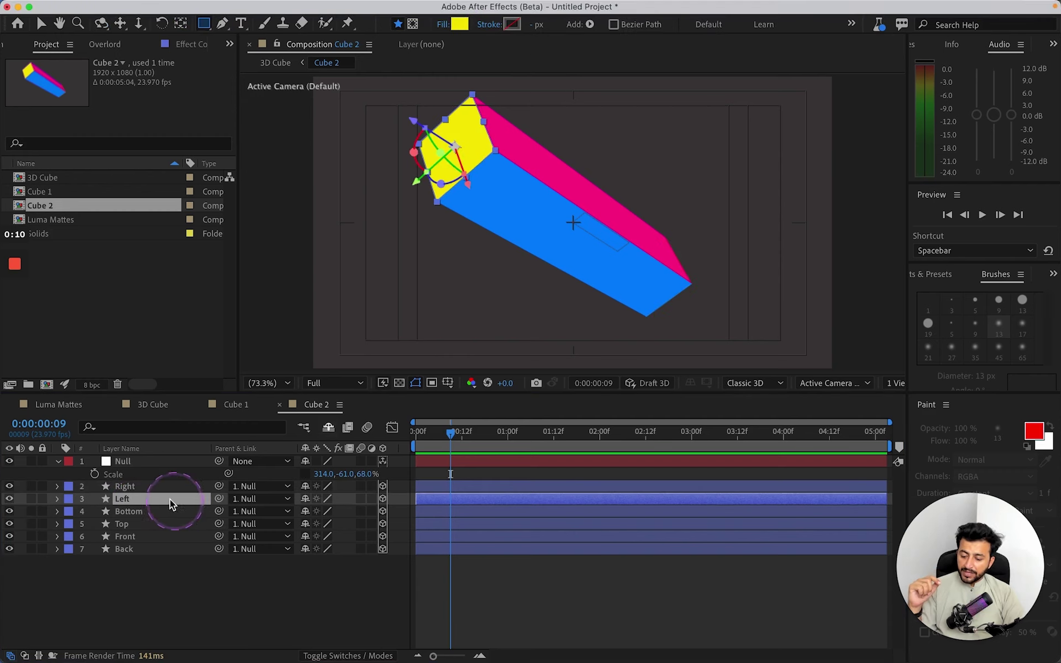
left_click(153, 511)
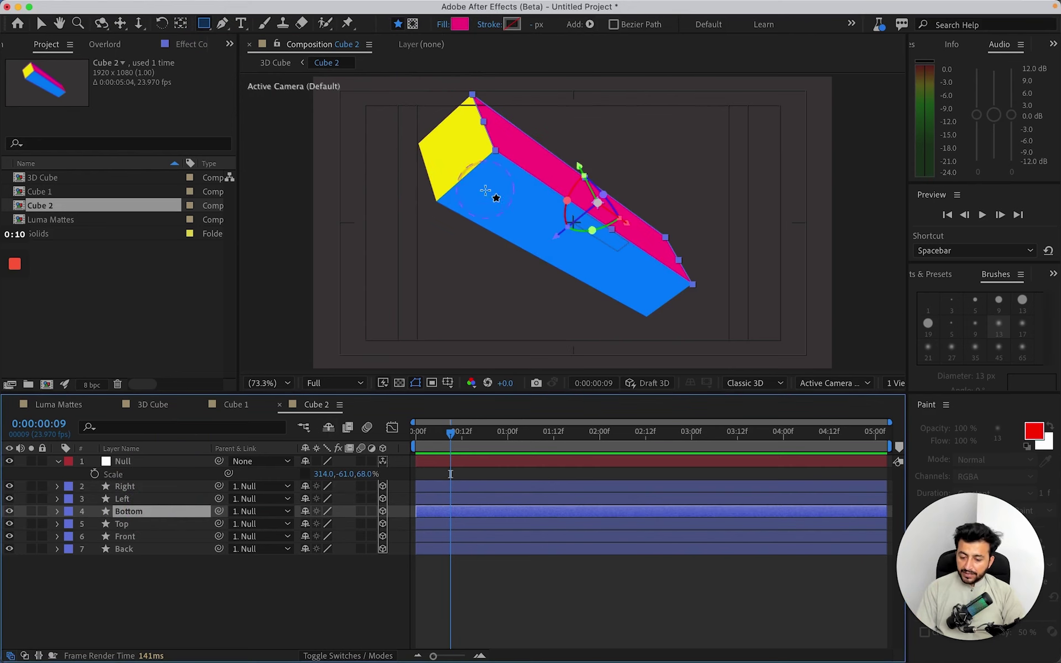
left_click(144, 524)
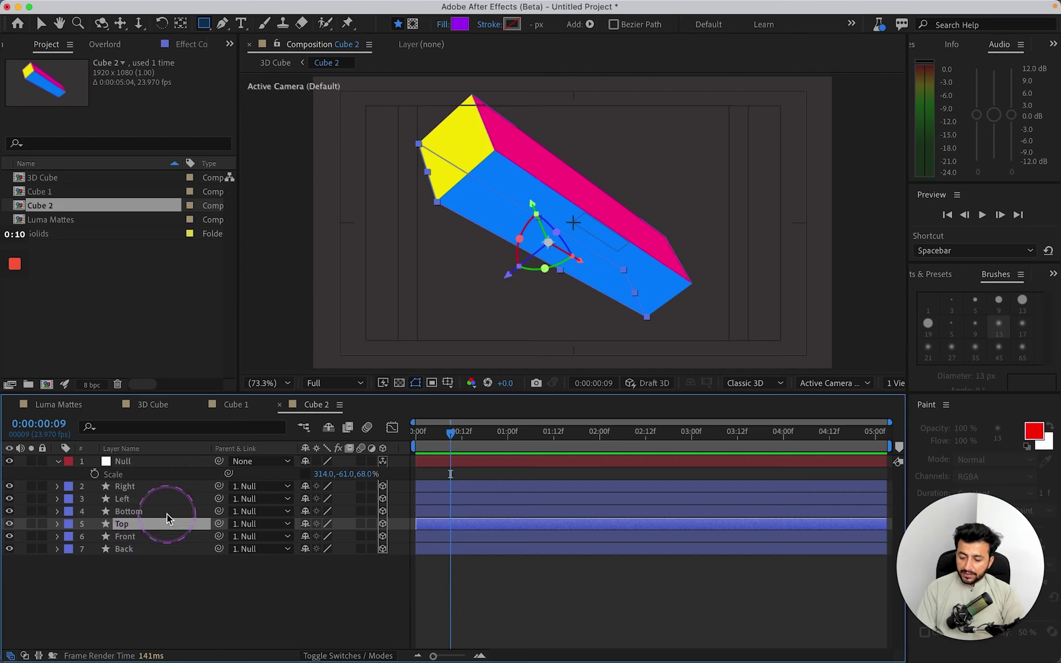
left_click(149, 537)
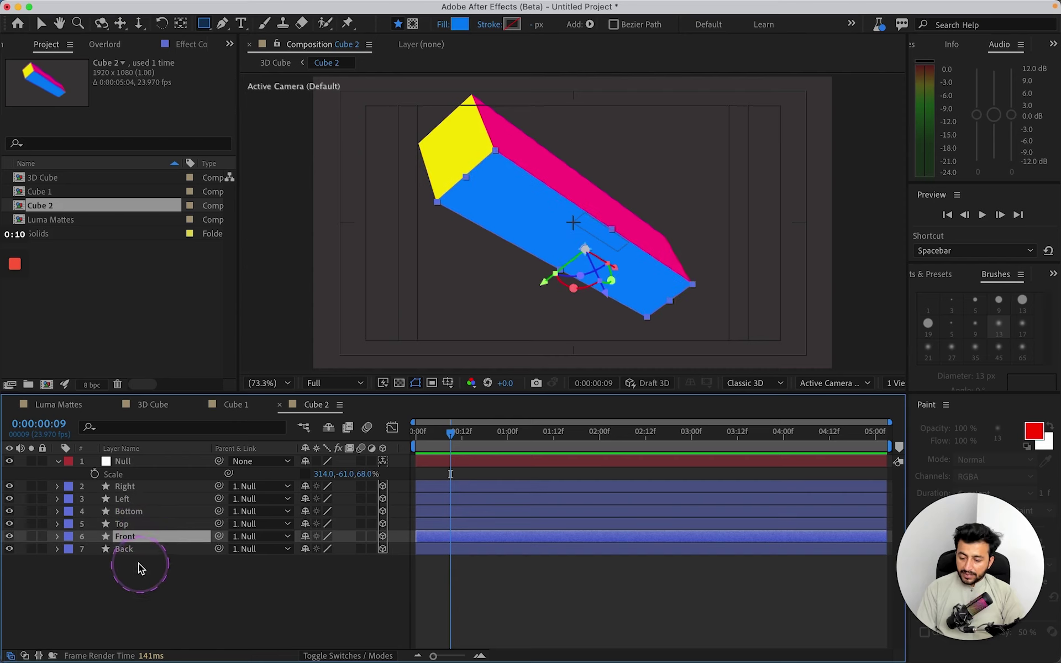
left_click(462, 28)
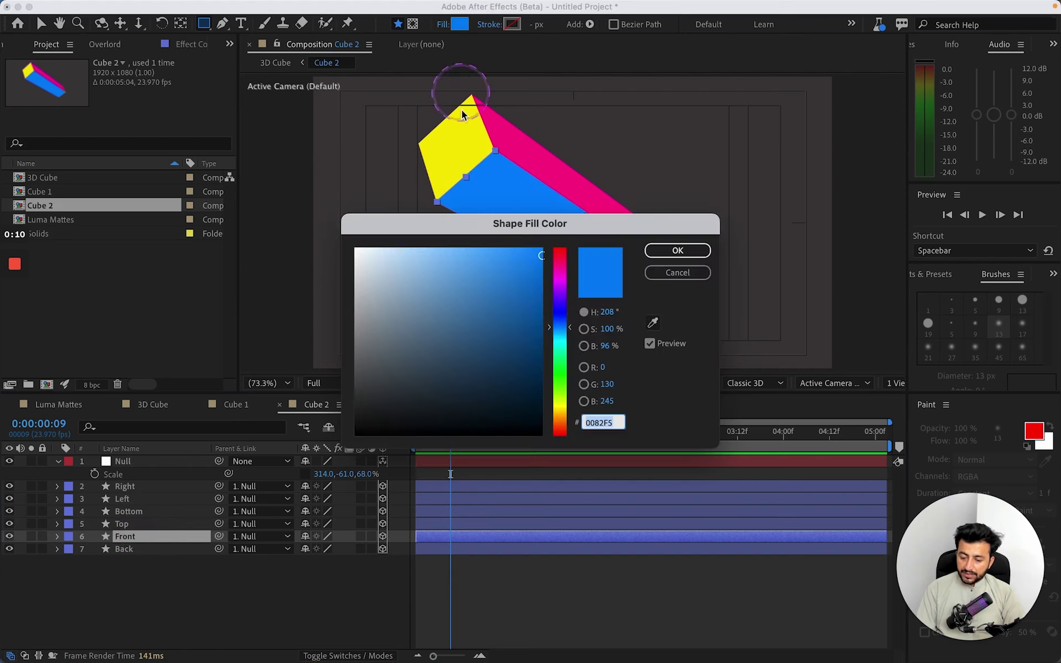
left_click(685, 269)
Give the Front face of Cube 2 a solid white stroke with a width of 17 px
left_click(512, 24)
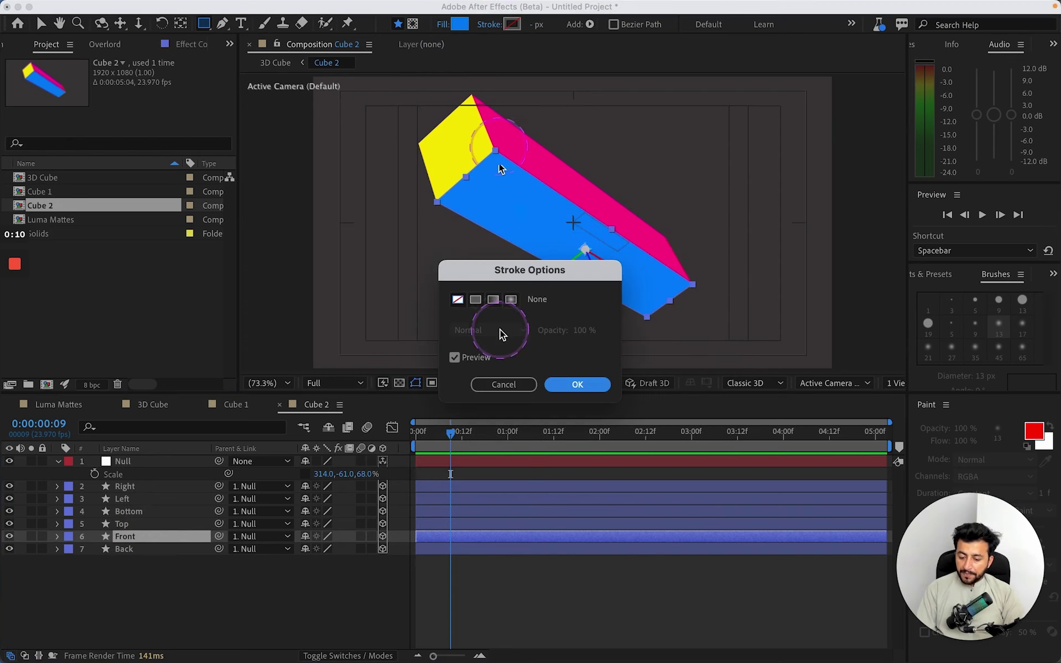
left_click(475, 299)
left_click(575, 383)
left_click(509, 26)
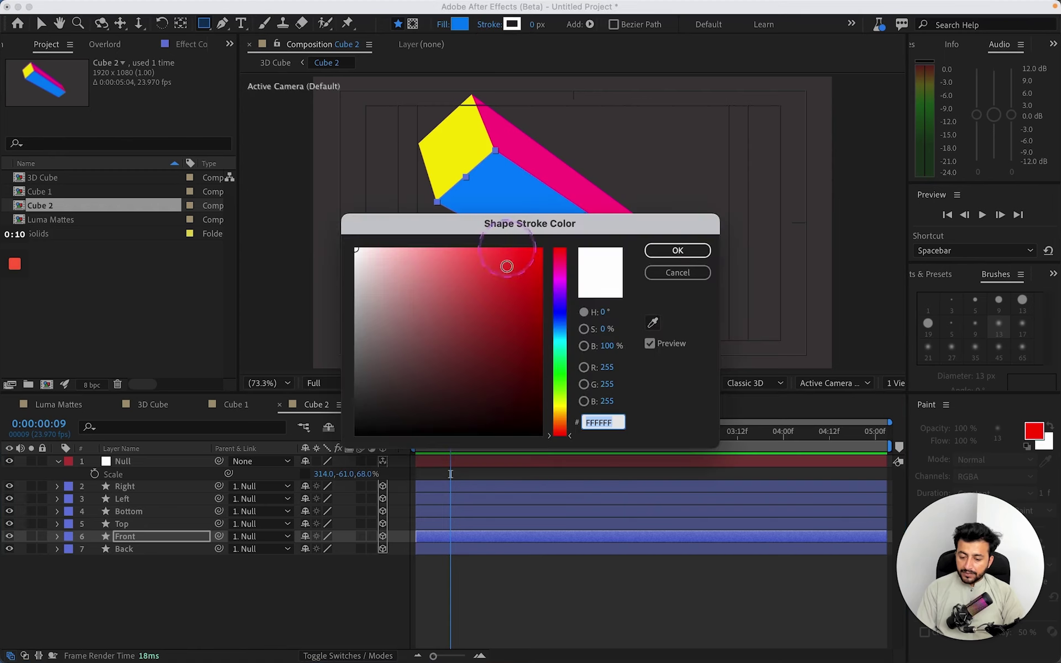
left_click(677, 248)
left_click_drag(533, 26, 545, 24)
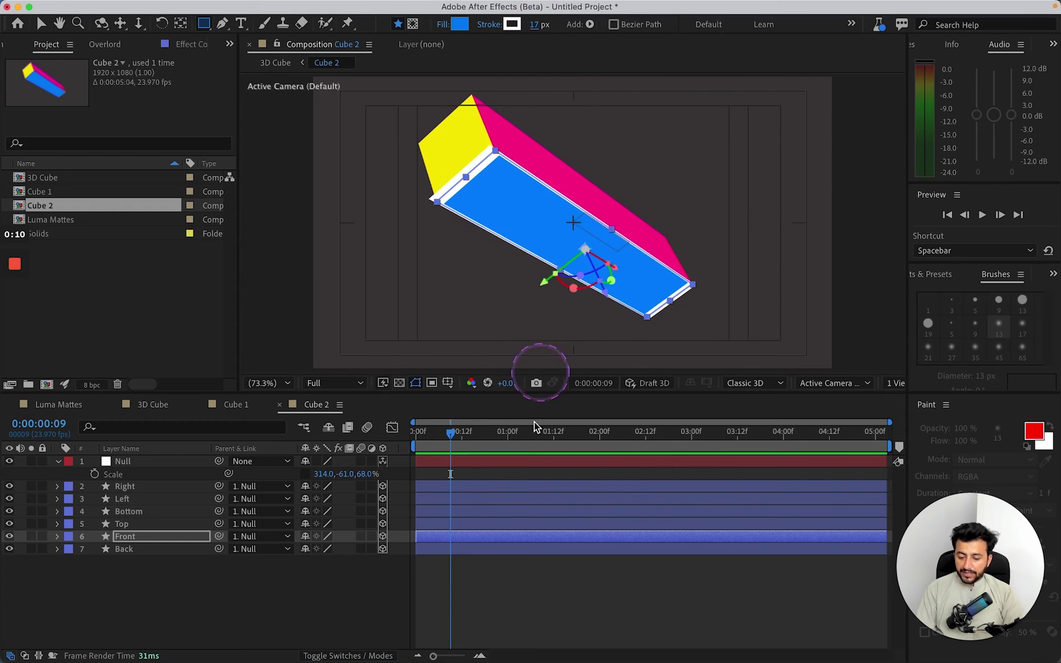
left_click(568, 575)
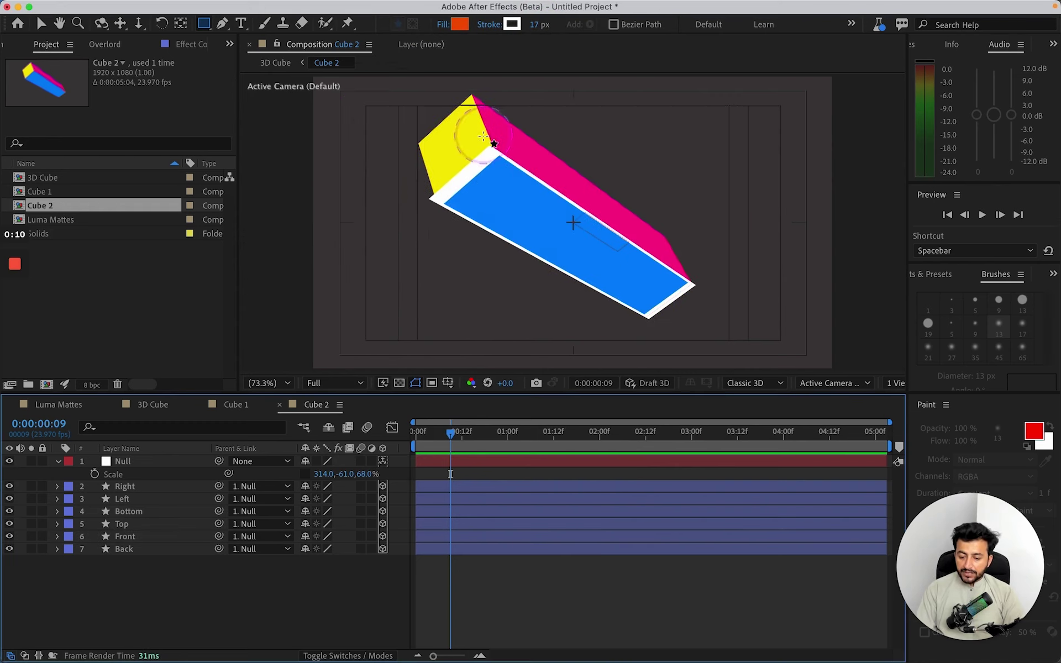
Orbit and pan around Cube 2 to examine its stroked front face, and select the null that controls it
key("c")
left_click_drag(462, 171, 400, 171)
key("h")
left_click_drag(476, 231, 445, 239)
key("c")
right_click(457, 242)
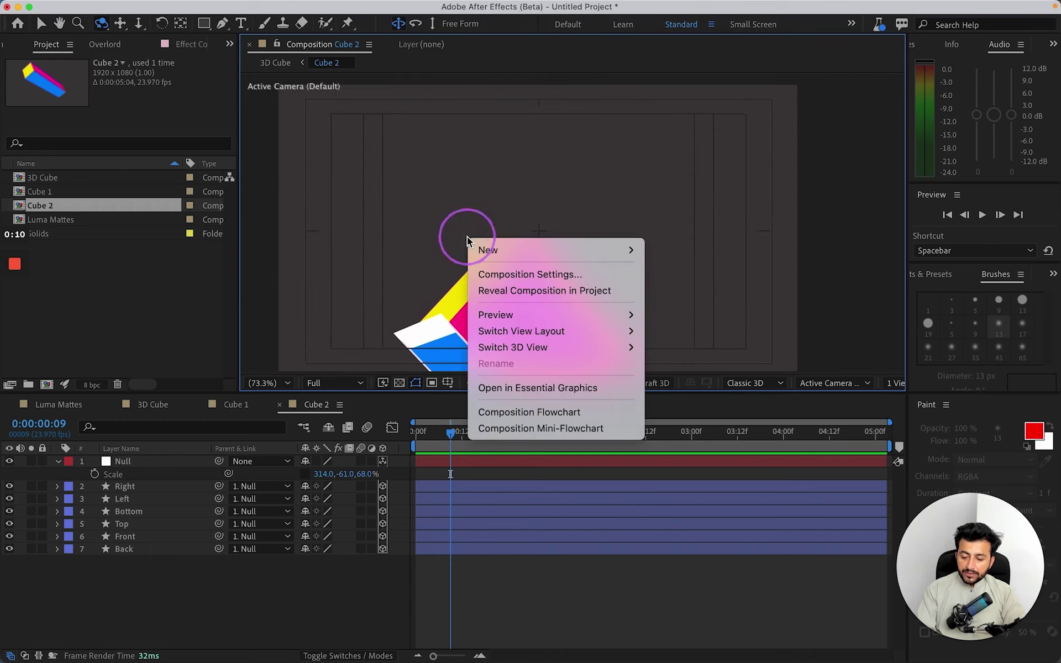
key("Escape")
key("c")
left_click_drag(461, 248, 470, 189)
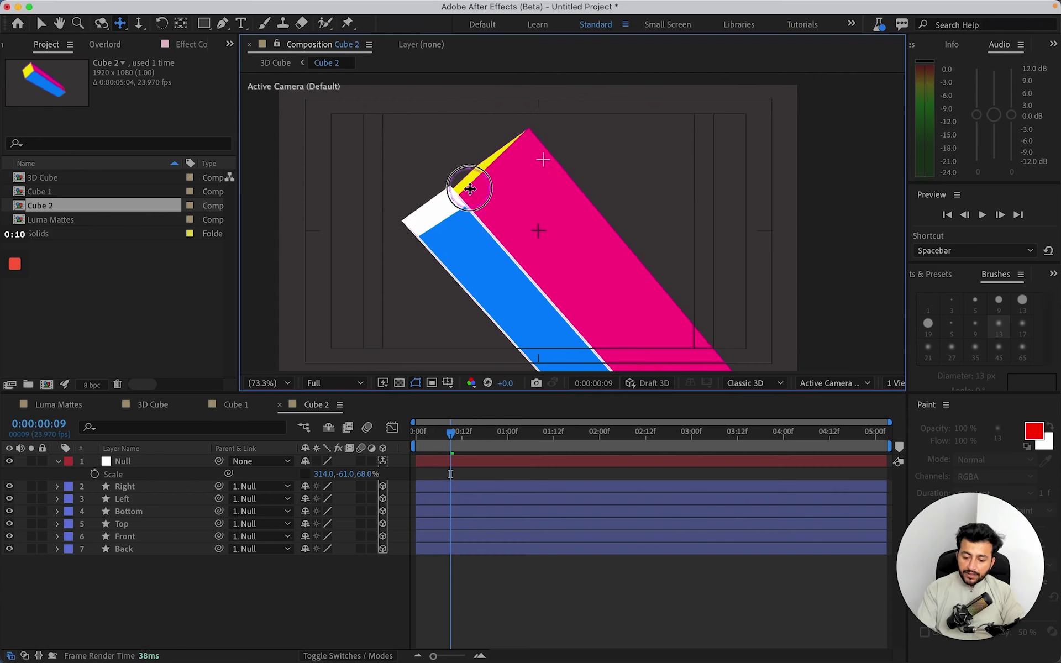
left_click(120, 466)
left_click(195, 440)
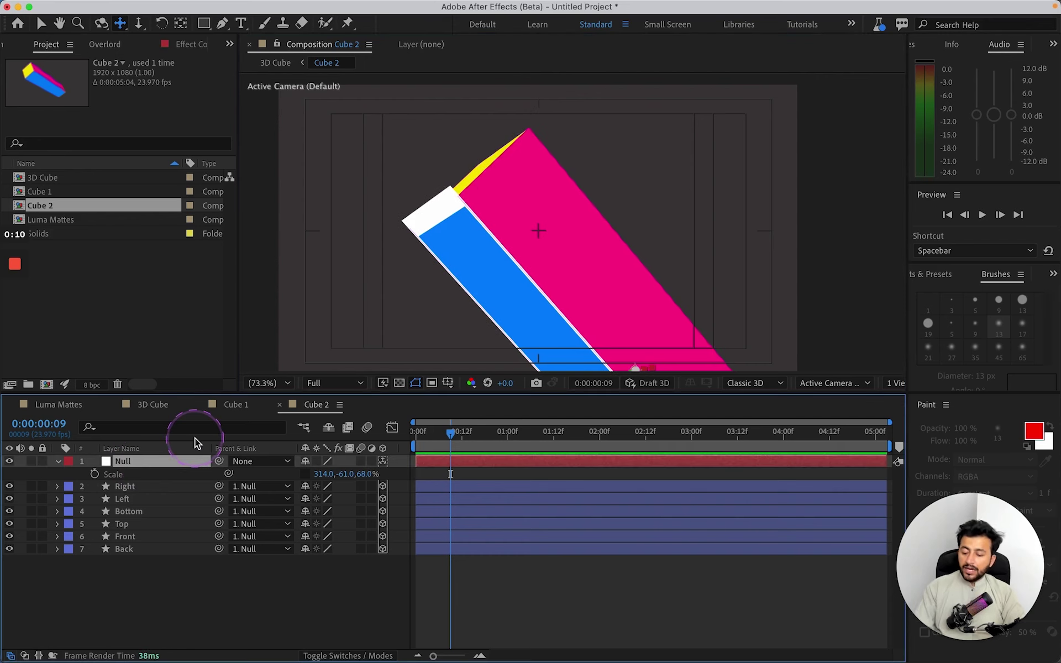
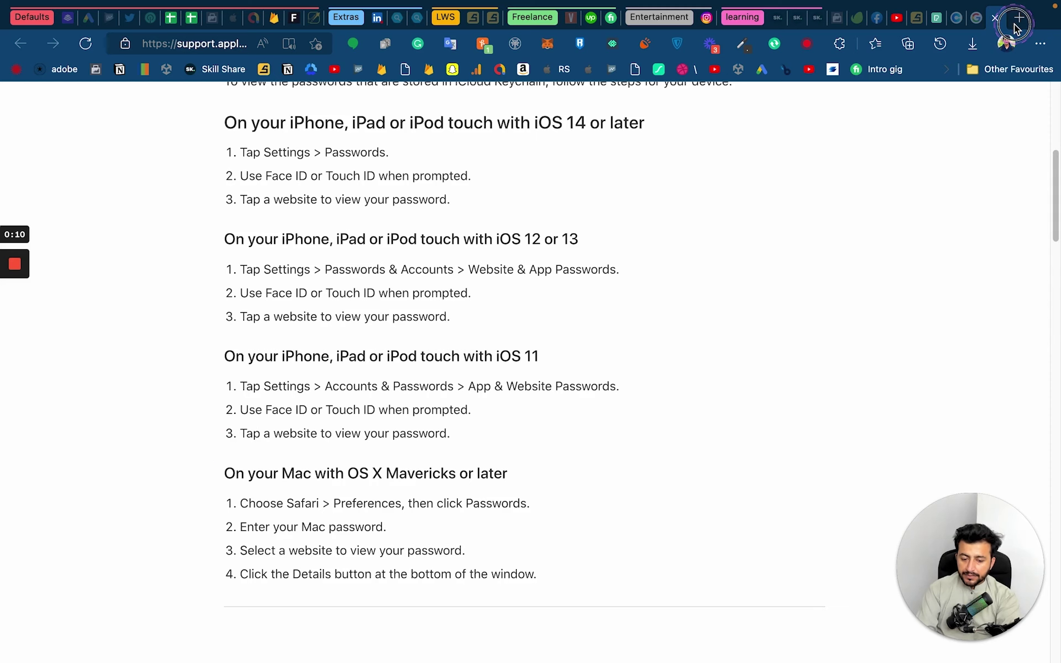
Switch to the web browser, search in a new tab for "cube expression rig after effects" and look through the results
left_click(1017, 21)
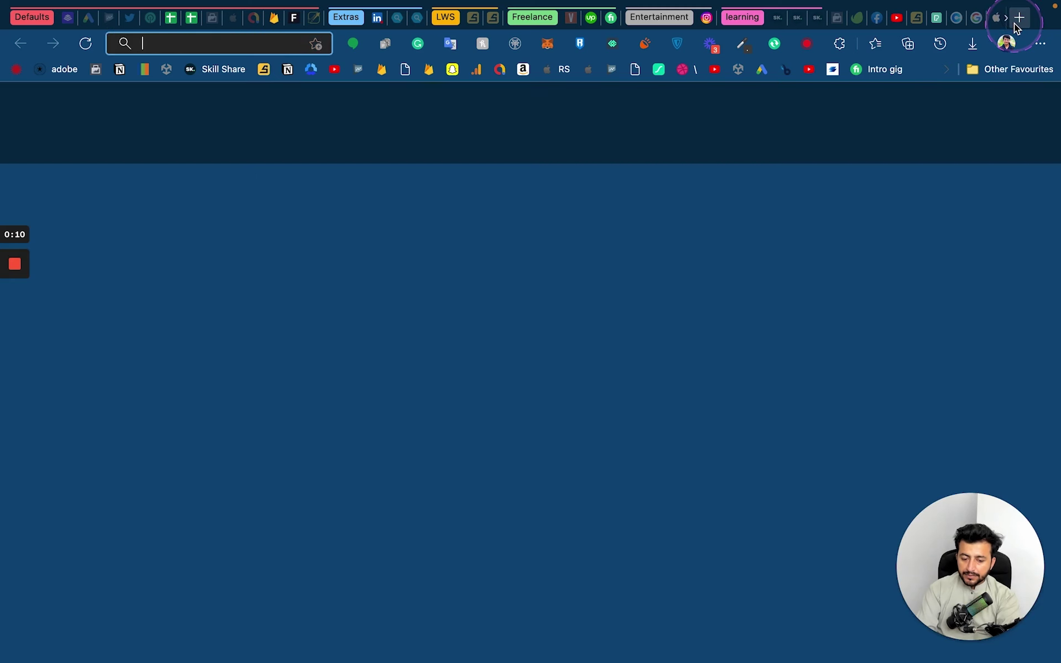
type("cube expression rig ")
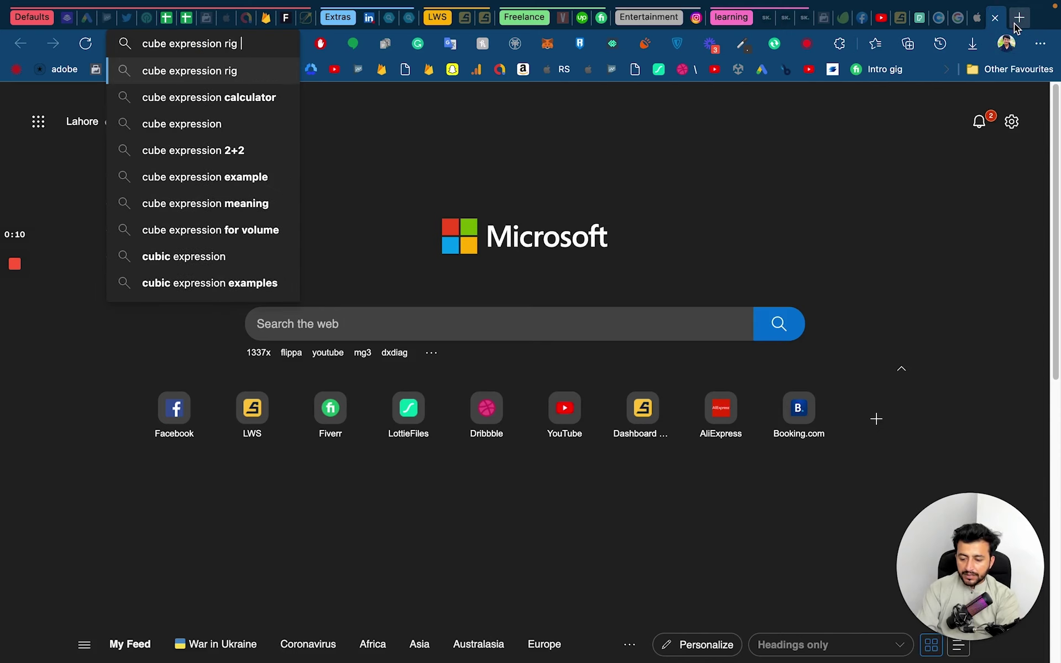
type("after effects")
key("Return")
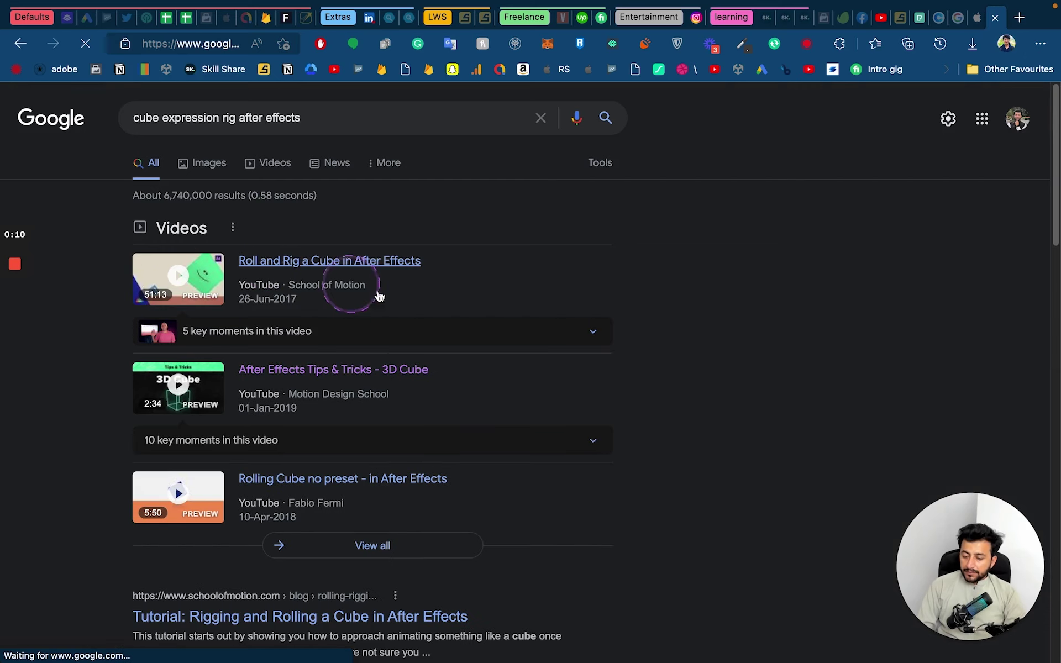
scroll(557, 367, "down", 3)
scroll(556, 370, "down", 1)
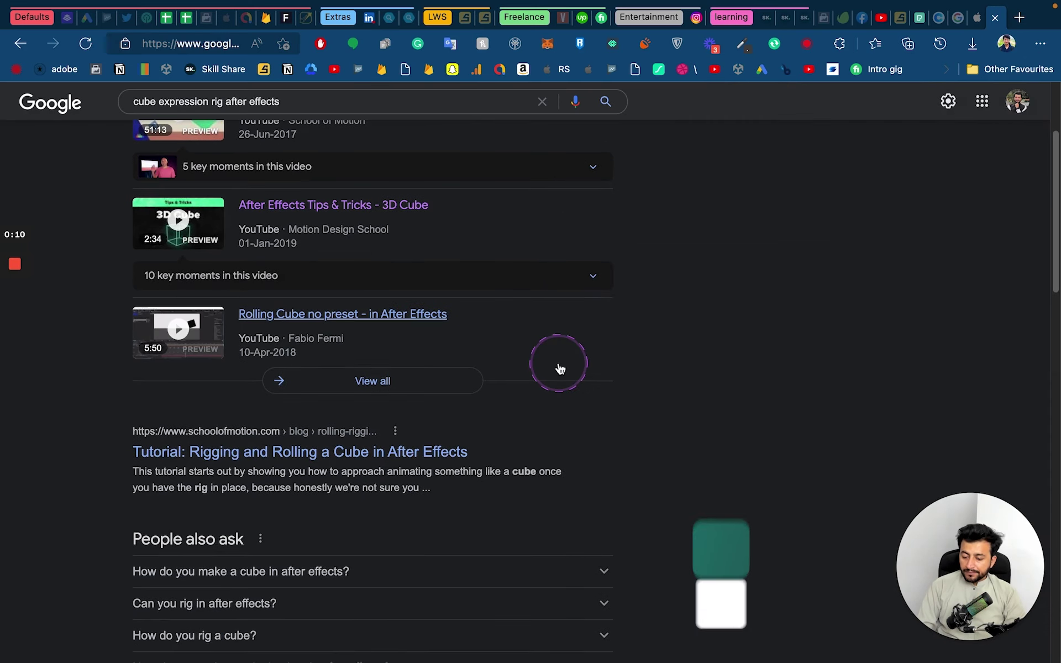
scroll(665, 396, "down", 10)
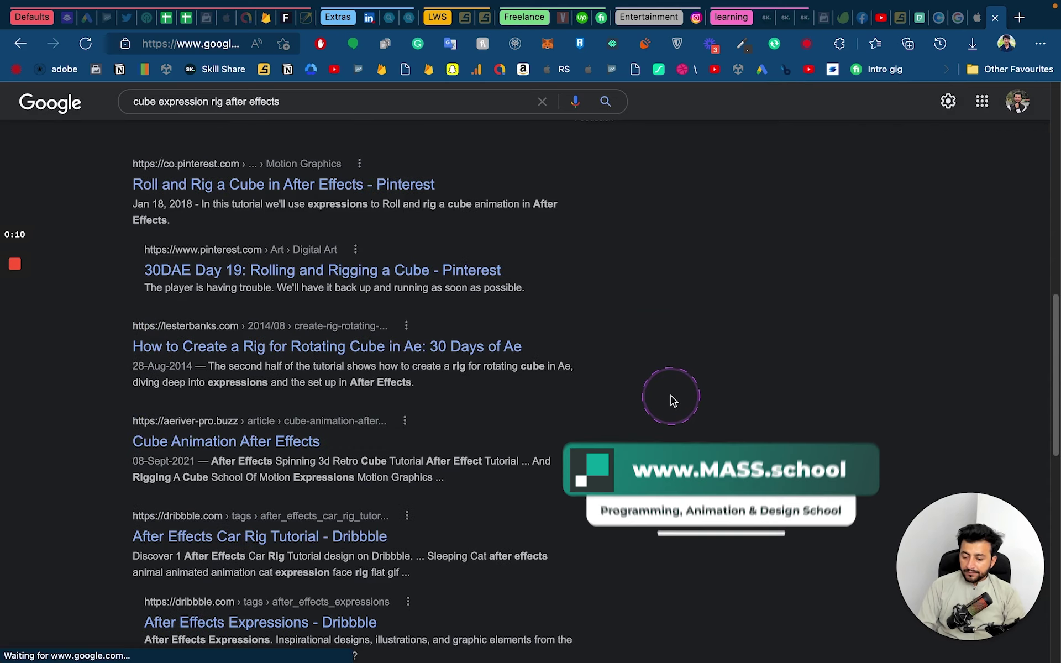
View the Pinterest result "Roll and Rig a Cube in After Effects", close it and the search, and return to After Effects
left_click(276, 188, "super")
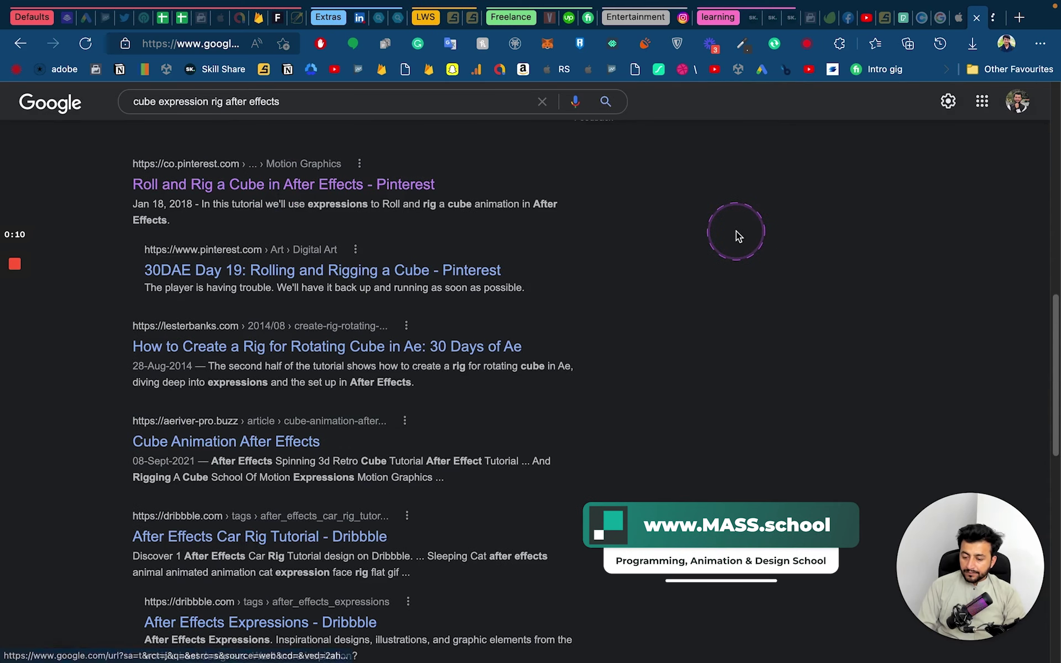
left_click(1008, 18)
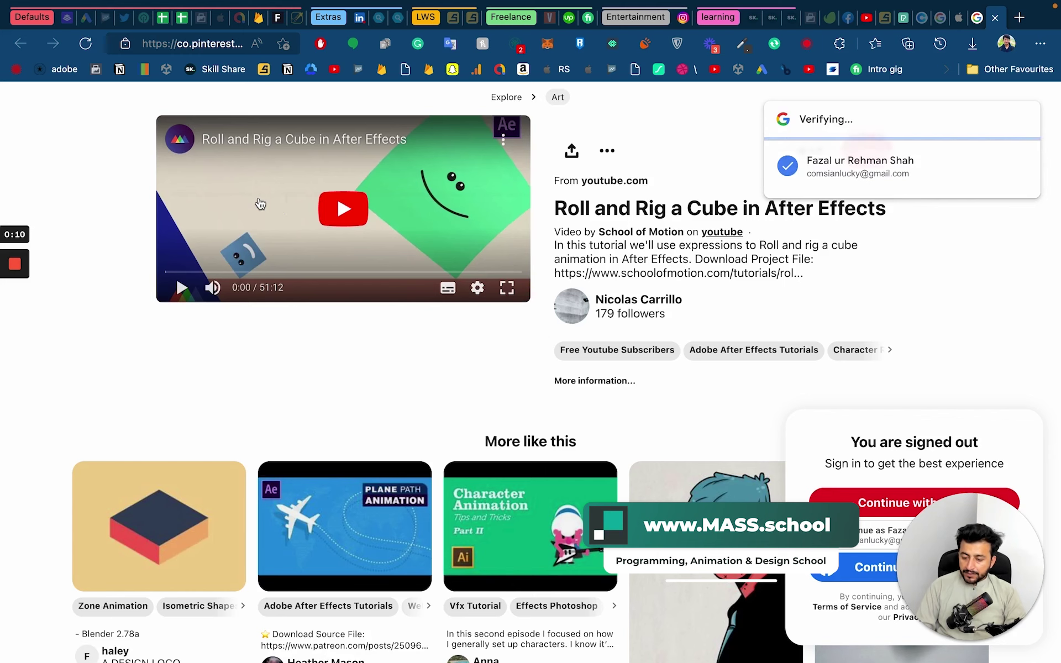
left_click(997, 19)
scroll(561, 422, "down", 5)
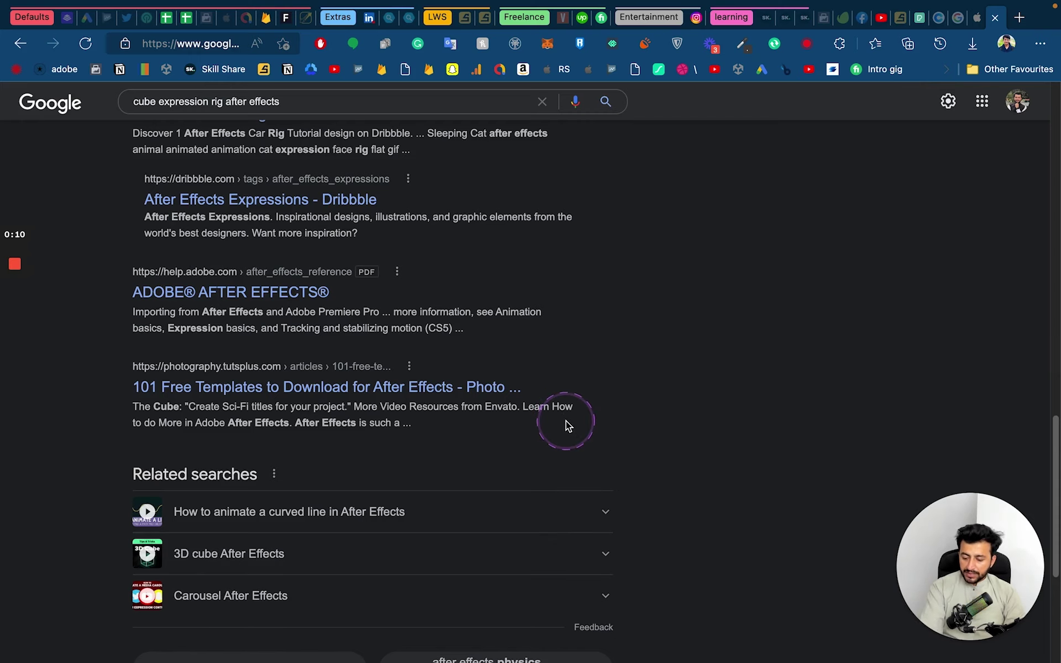
key("super+w")
key("super+Tab")
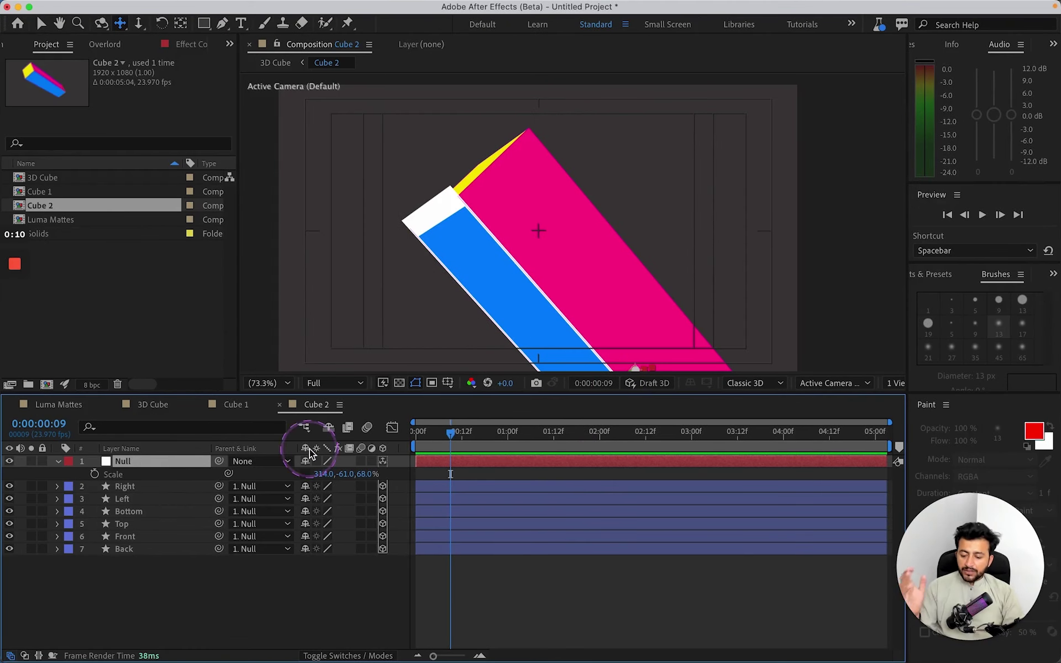
Return to the 3D Cube composition and create a new 1920 x 1080 px composition named Continous Rasterization
left_click(182, 579)
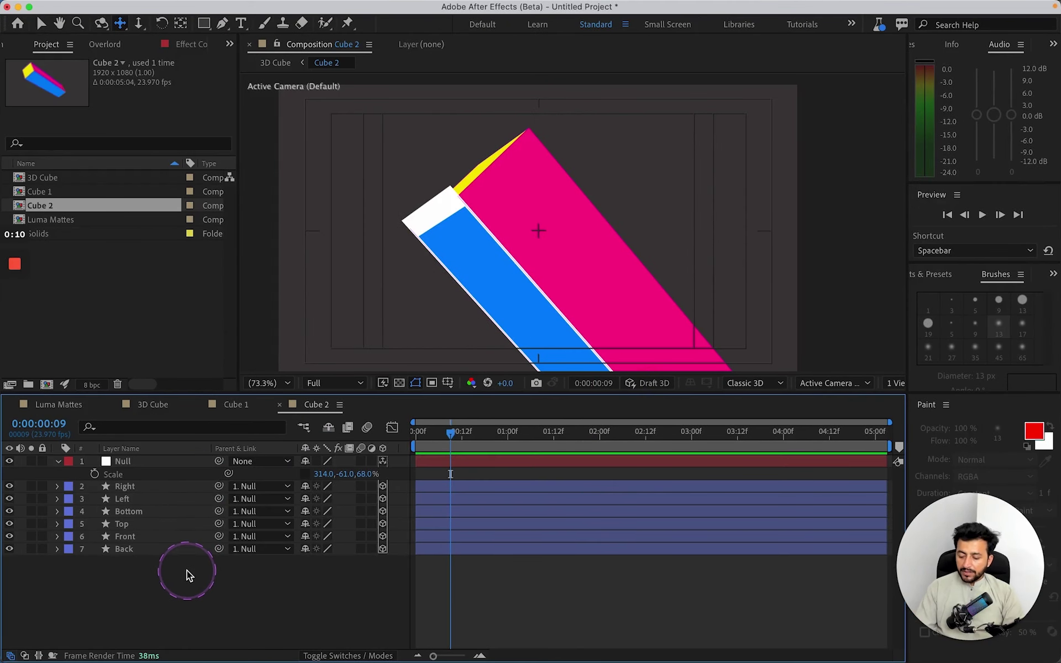
left_click(186, 497)
left_click(237, 407)
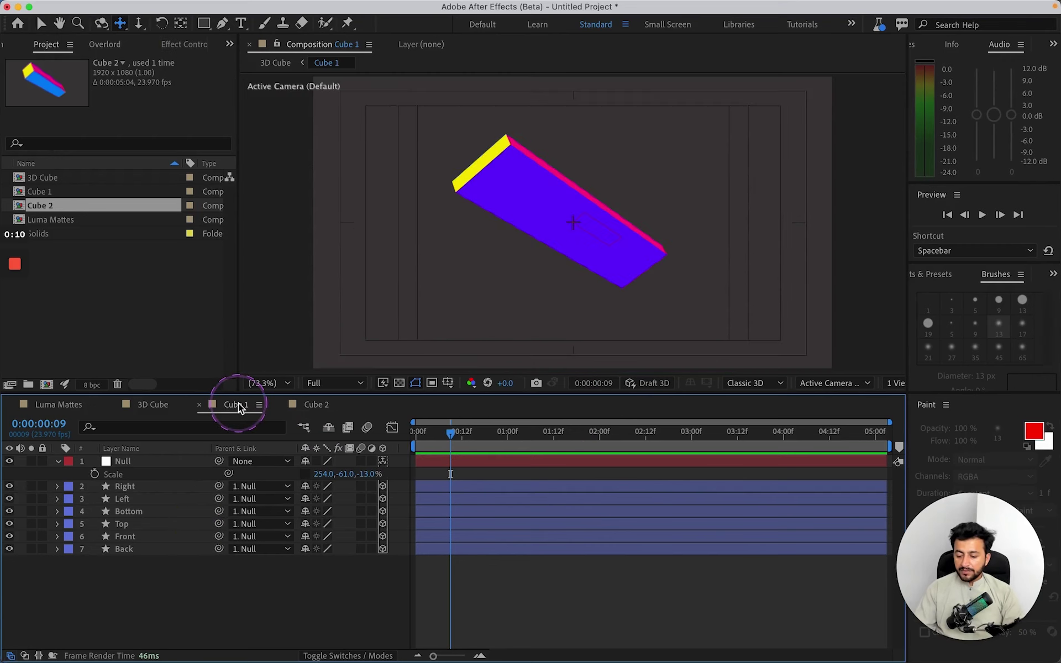
left_click(145, 400)
left_click(203, 542)
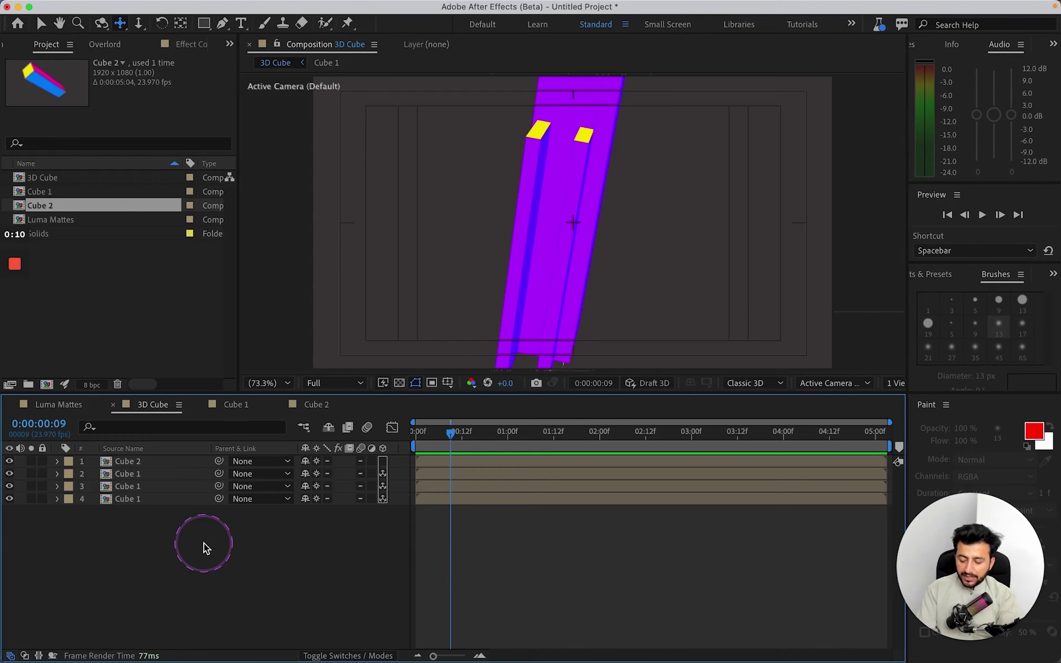
key("super+n")
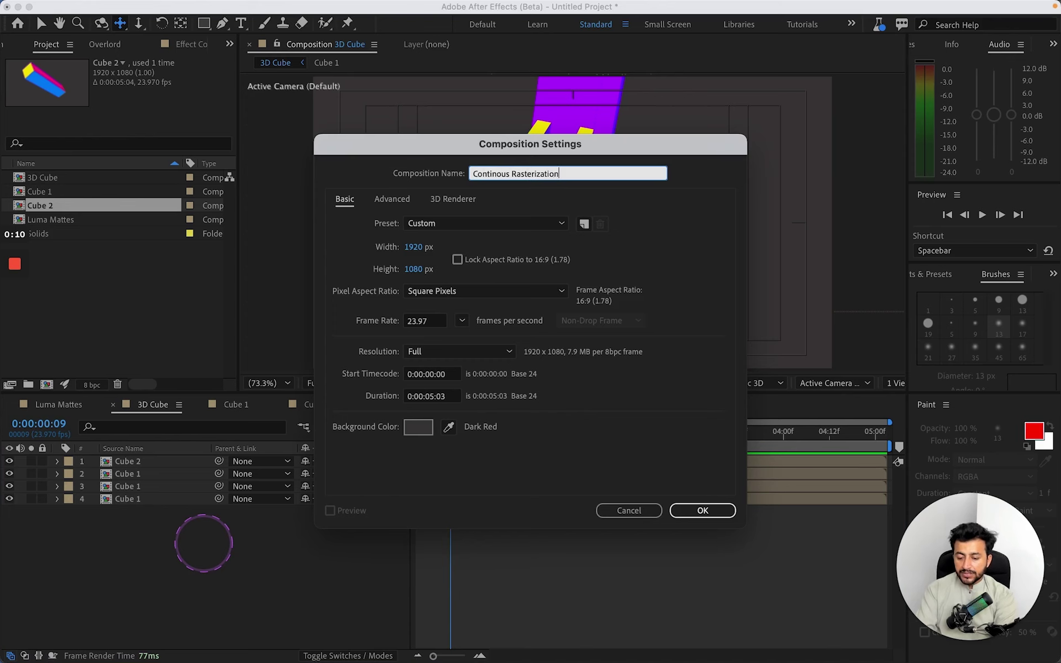
key("Return")
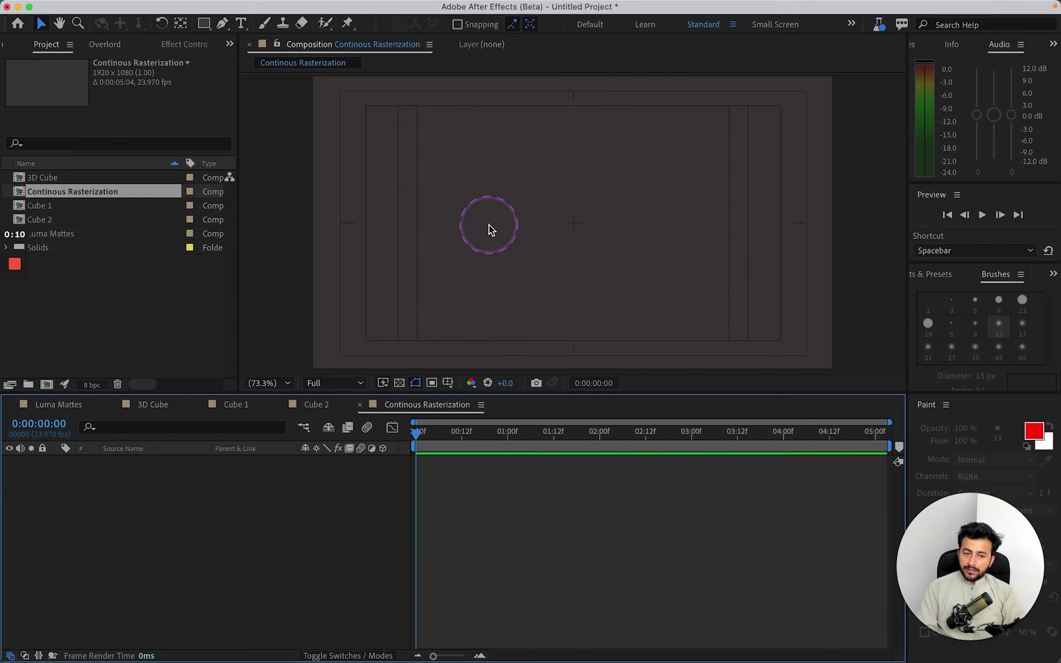
Draw a rectangle in the middle of the frame and a wider, flatter one across the full frame width, vertically centred over it
left_click(205, 23)
left_click_drag(474, 186, 709, 270)
left_click_drag(290, 186, 451, 270)
left_click_drag(546, 276, 890, 250)
key("v")
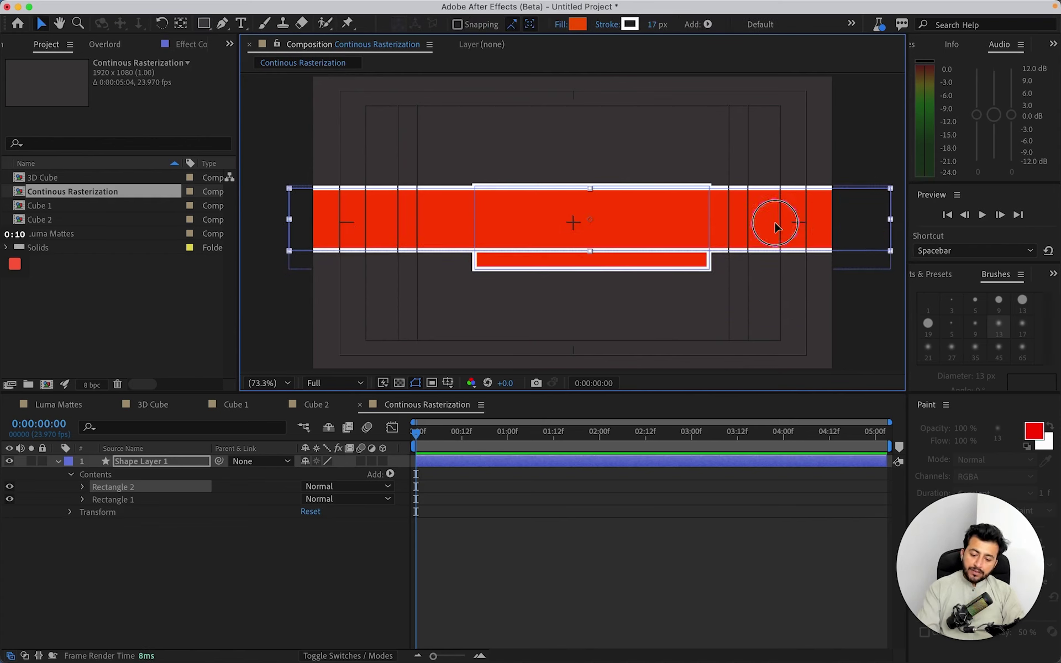
left_click_drag(775, 222, 776, 234)
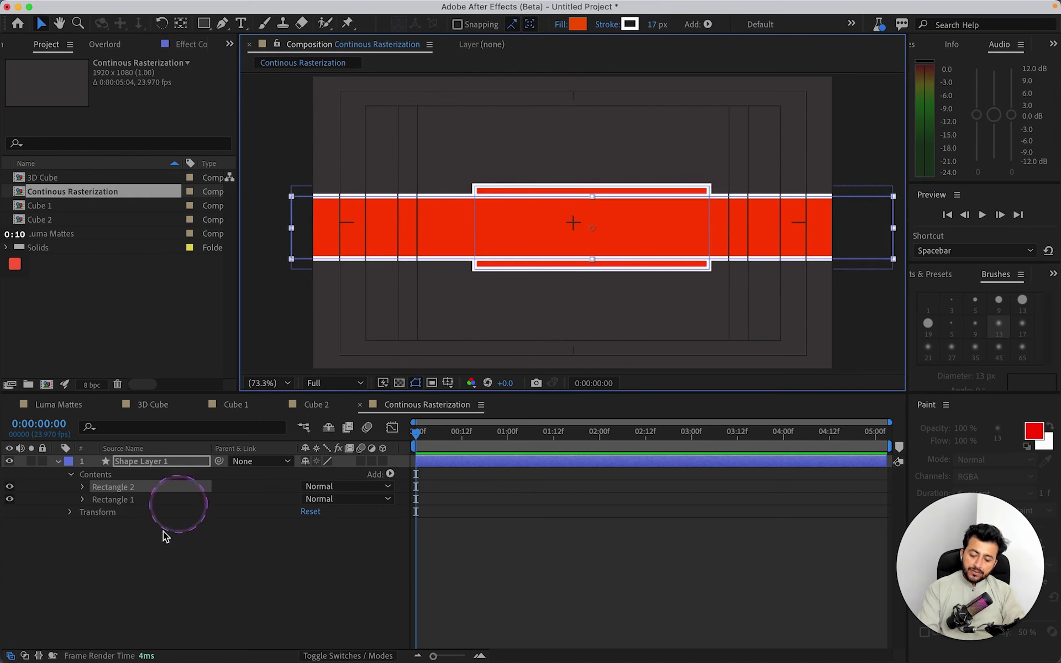
left_click(173, 544)
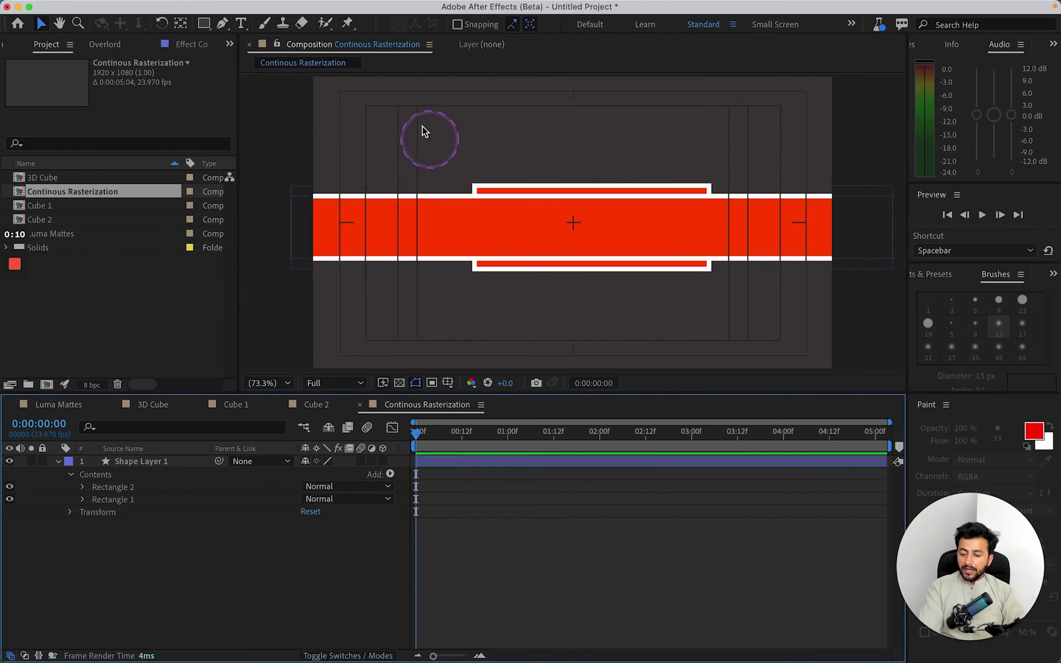
On a new shape layer, draw one circle above the rectangles and a slightly larger one below them, crossing the frame's lower edge
left_click_drag(204, 22, 226, 54)
left_click(455, 97)
mouse_move(455, 98)
left_mouse_down()
mouse_move(508, 135)
mouse_move(538, 180)
left_mouse_up()
left_click_drag(566, 301, 665, 387)
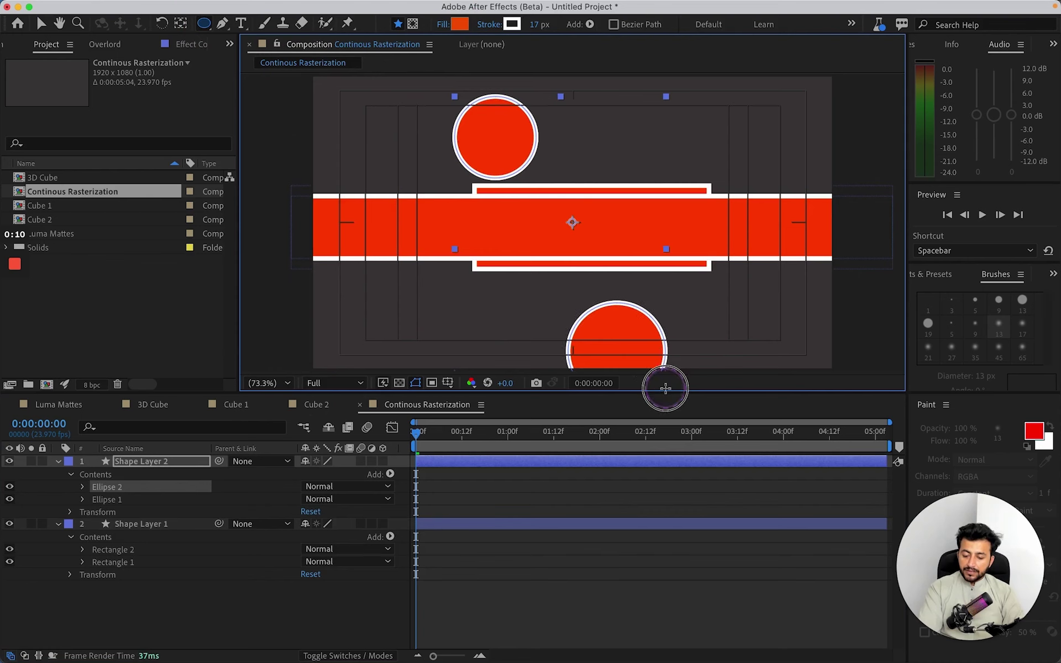
key("v")
left_click(128, 573)
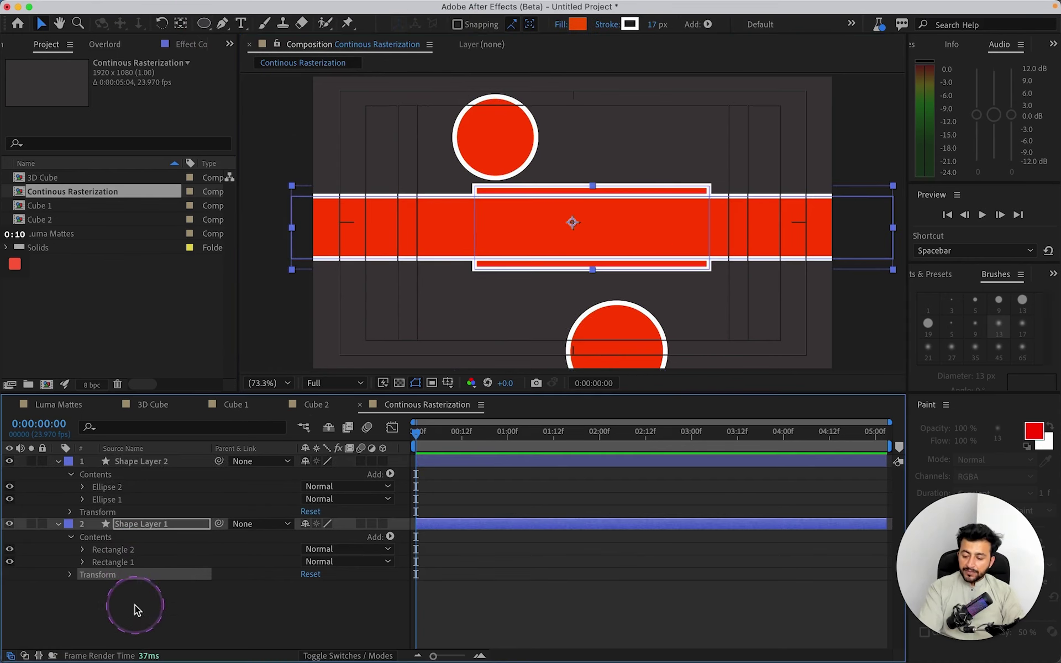
Pre-compose both shape layers as Pre-comp 1 and scale the resulting layer to 44%
left_click_drag(136, 609, 234, 459)
key("super+shift+c")
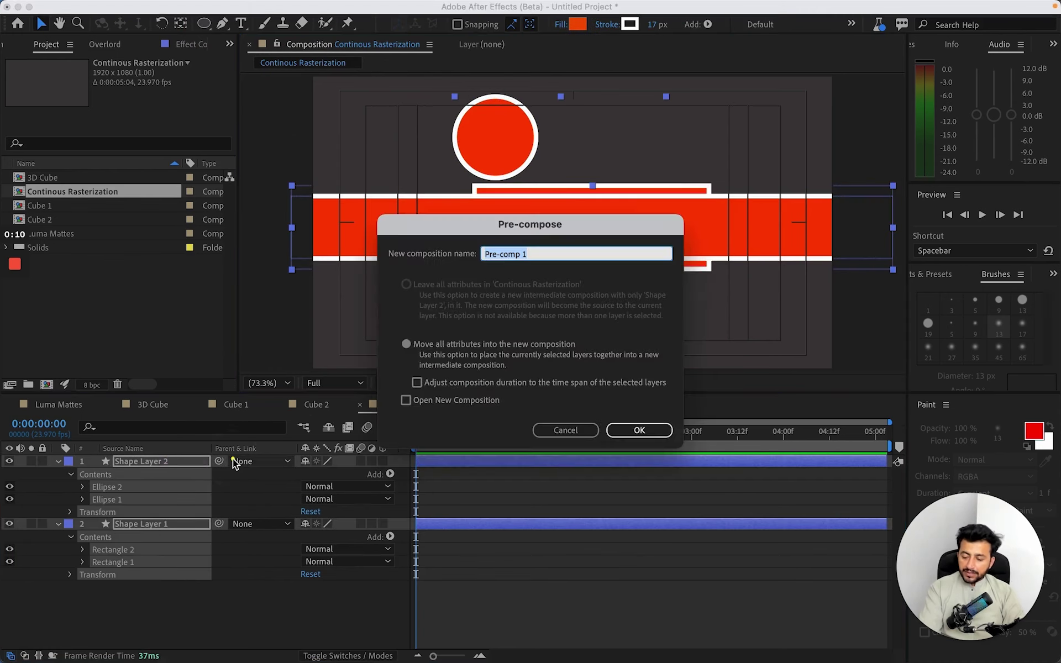
key("Return")
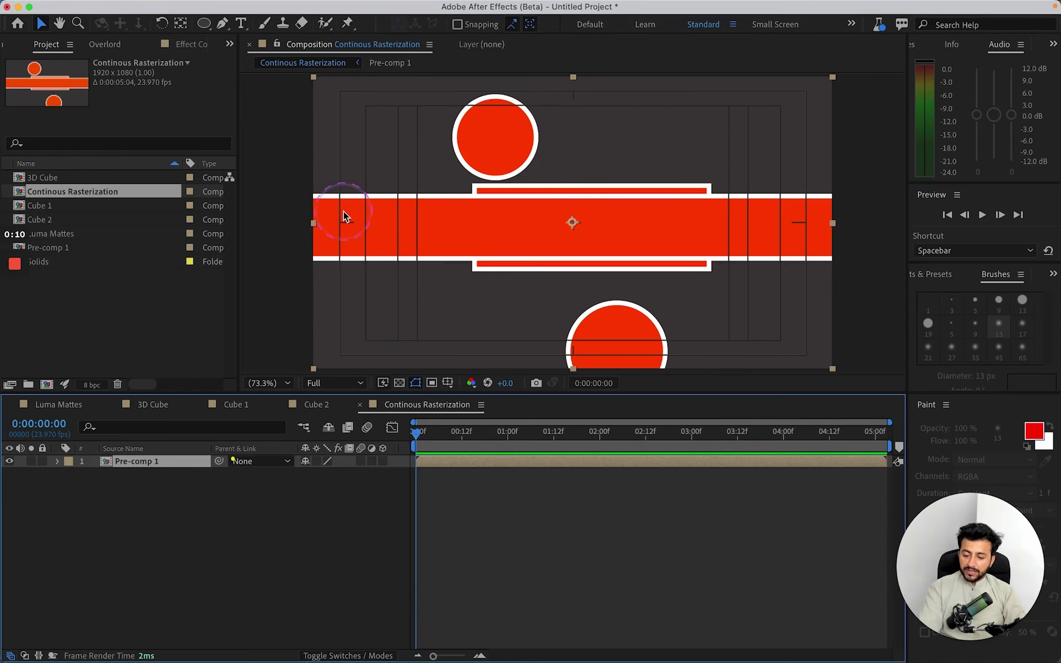
key("s")
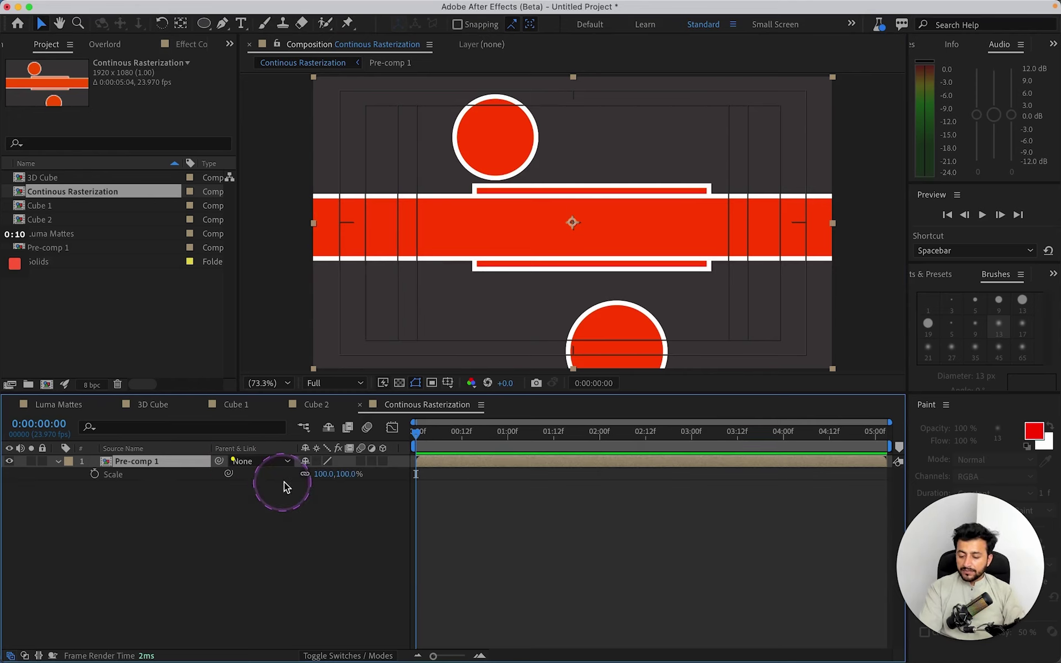
left_click_drag(315, 474, 283, 480)
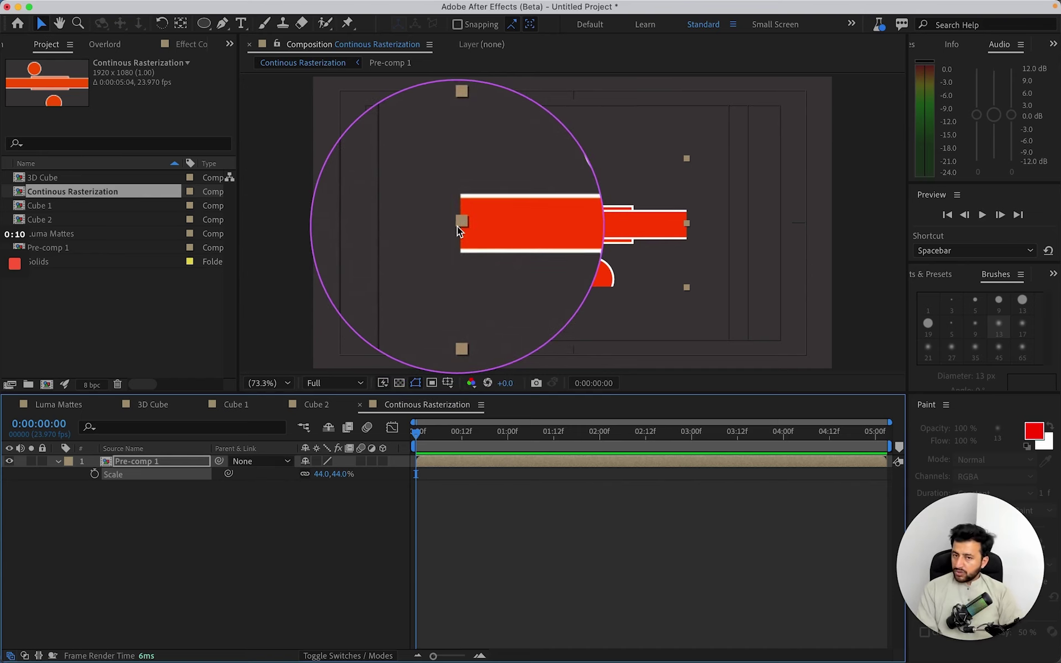
Switch Collapse Transformations on and off for the Pre-comp 1 layer to compare how the shapes are cropped
left_click(317, 461)
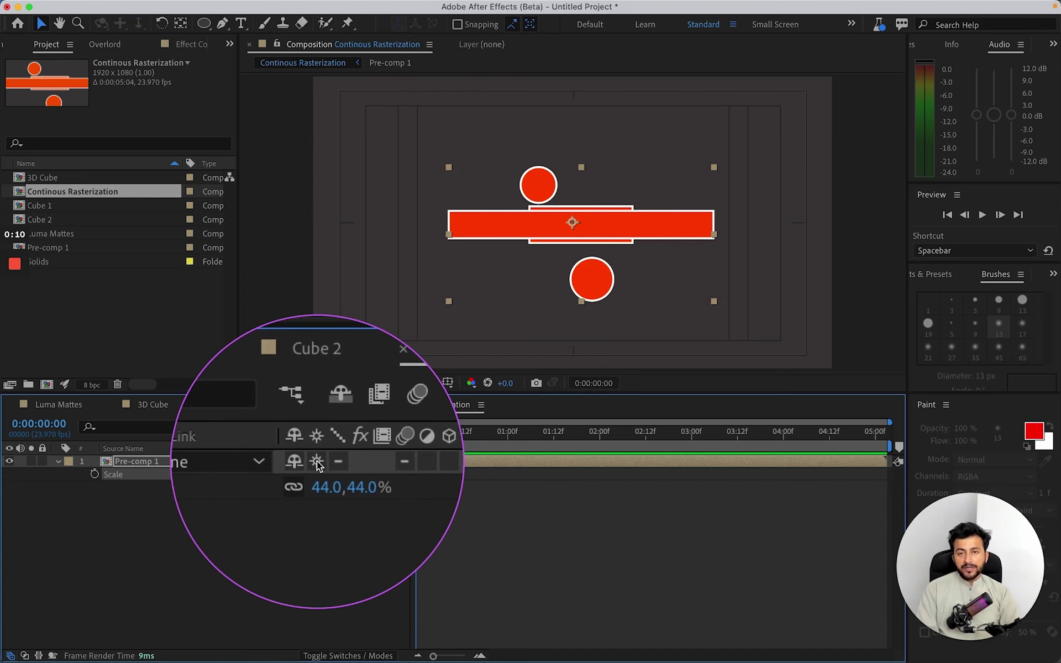
left_click(316, 460)
left_click(316, 461)
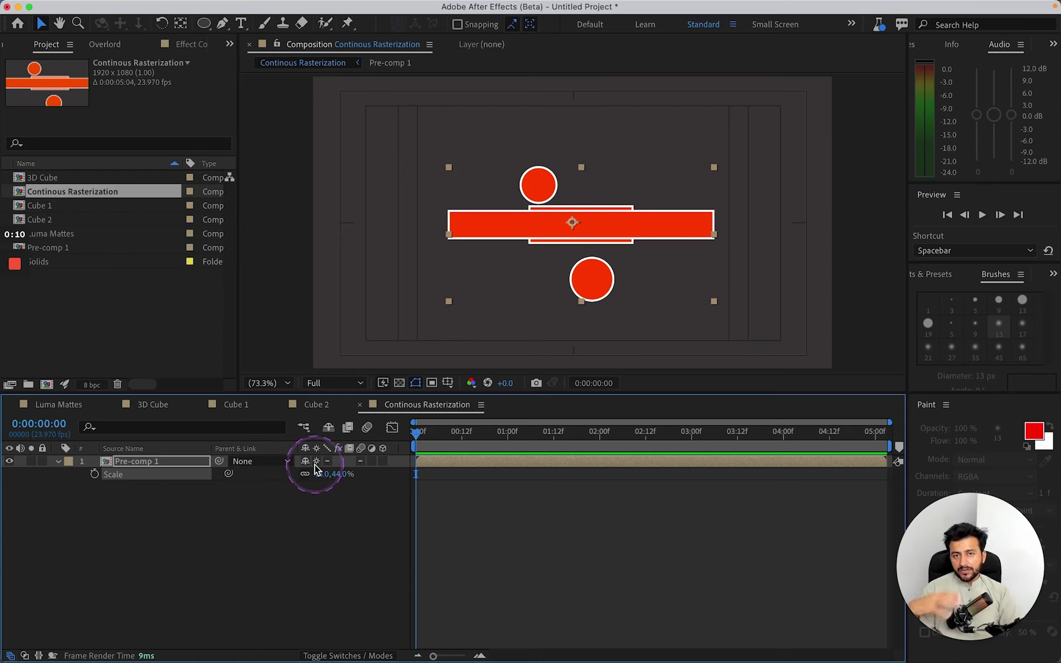
left_click(314, 463)
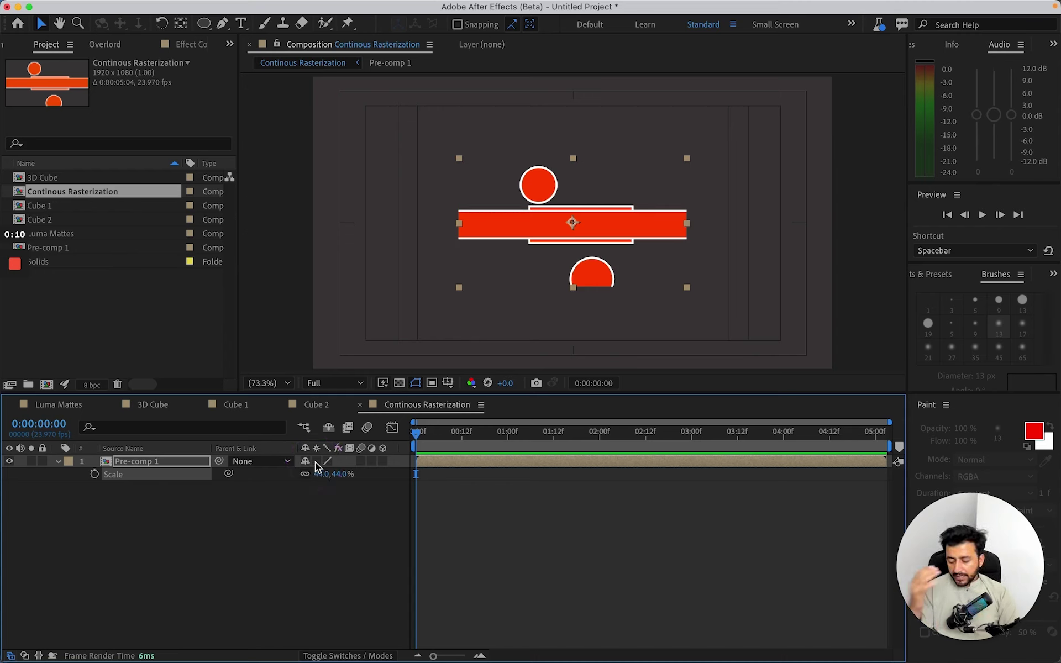
Open the Pre-comp 1 composition and switch away from After Effects to fetch the Shahi Fort Logo artwork
left_click(231, 500)
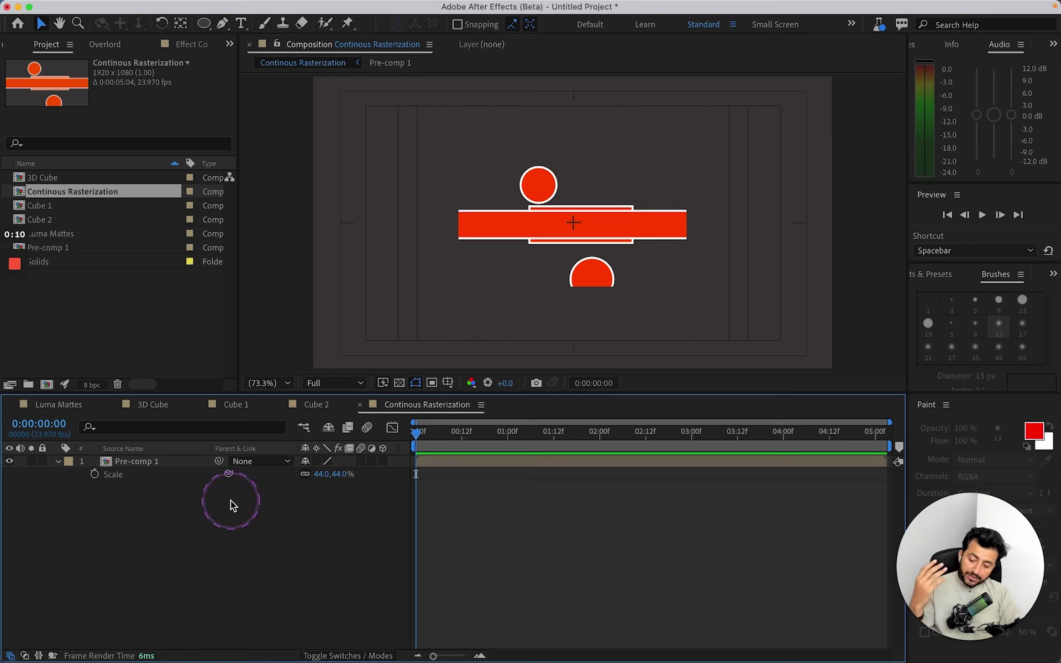
left_click(183, 468)
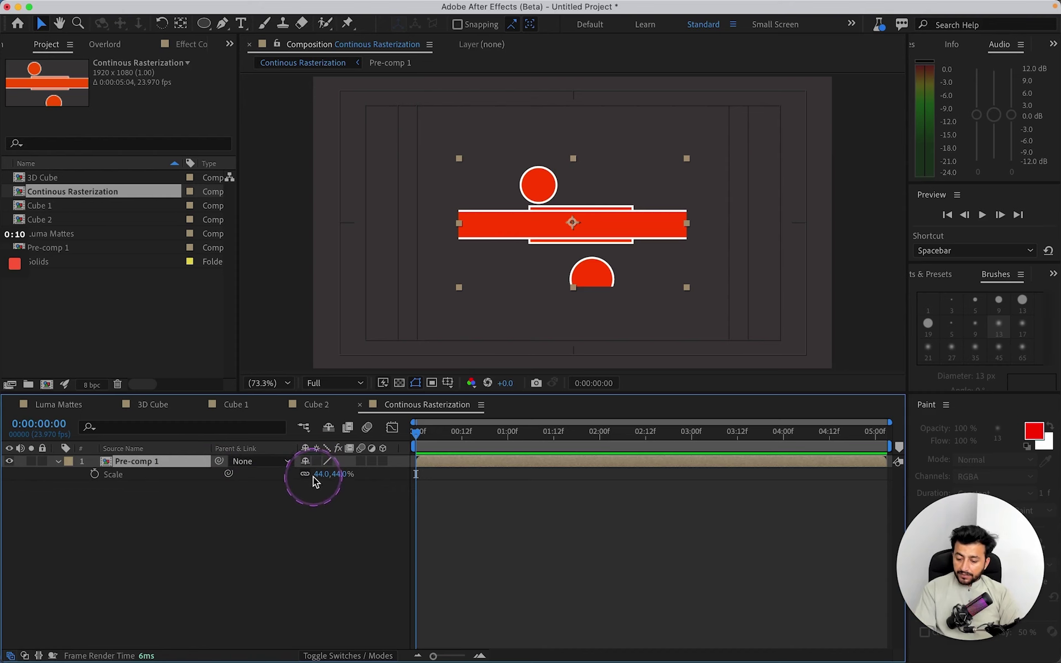
double_click(160, 463)
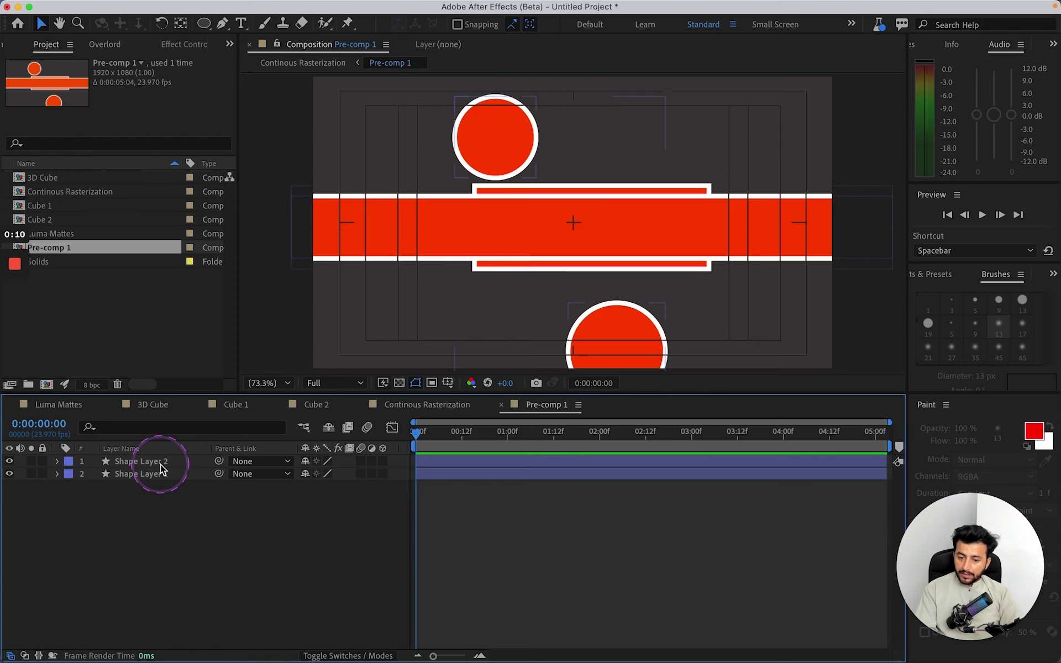
key("super+Tab")
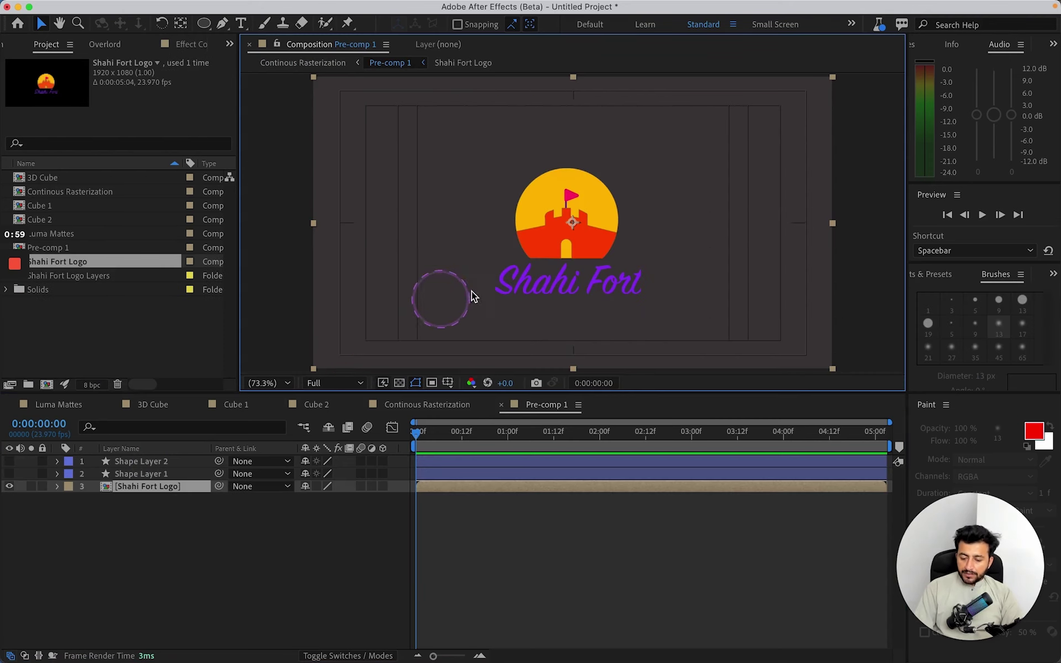
Open the Shahi Fort Logo composition to inspect its four Illustrator layers, and return to Pre-comp 1
left_click(188, 487)
double_click(184, 494)
left_click_drag(147, 519, 152, 457)
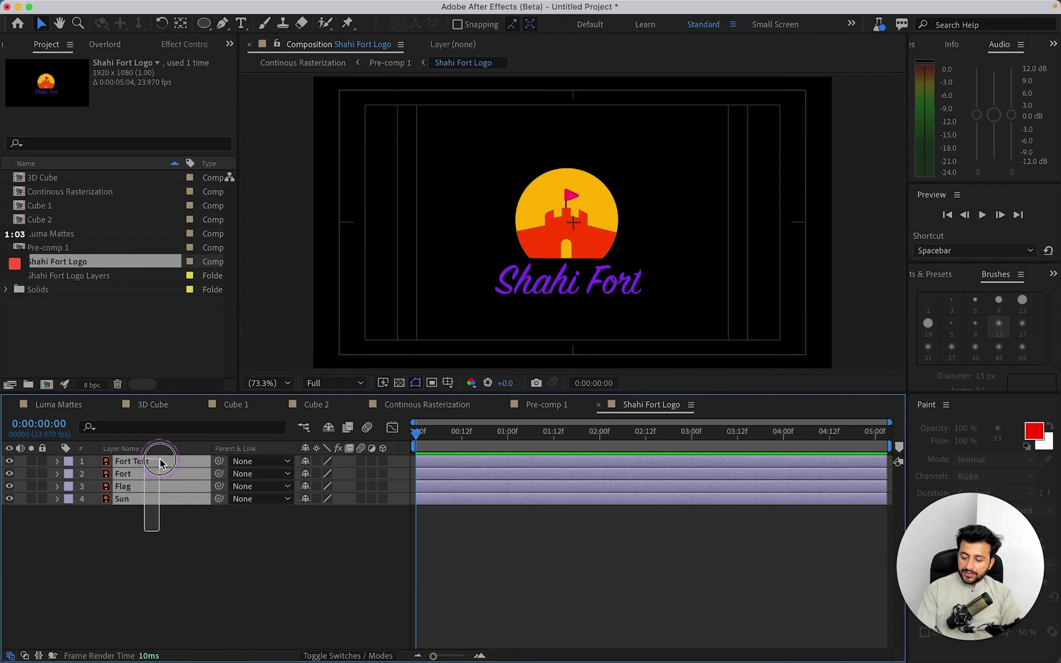
left_click(304, 430)
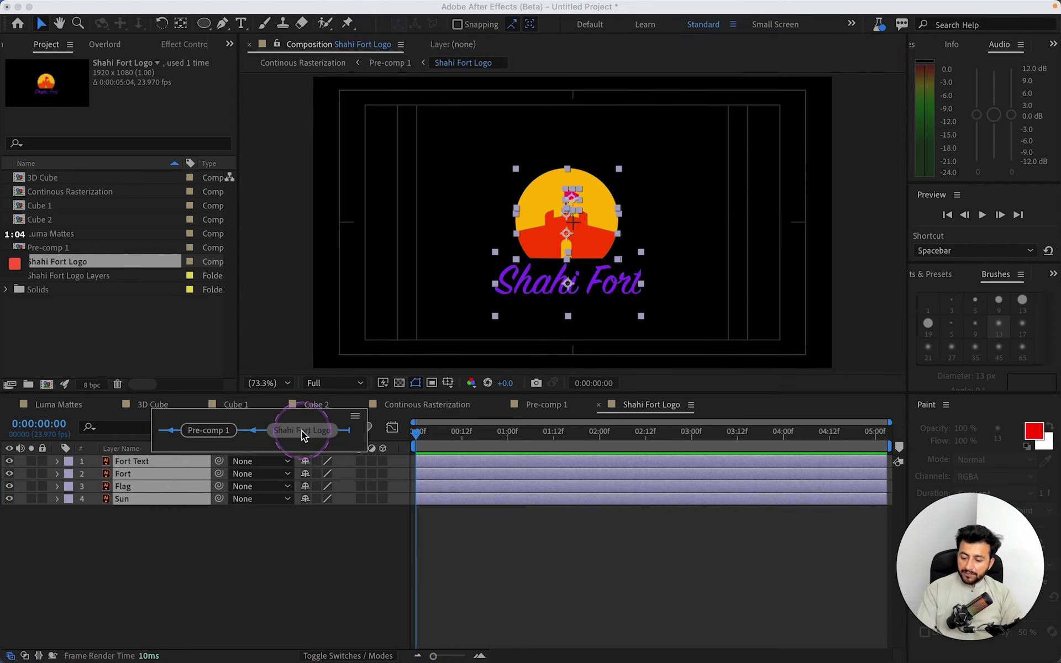
left_click(220, 431)
left_click(260, 519)
Scale the Shahi Fort Logo layer to 1293% and move it down so the flag sits in the middle of the frame
left_click(161, 486)
key("s")
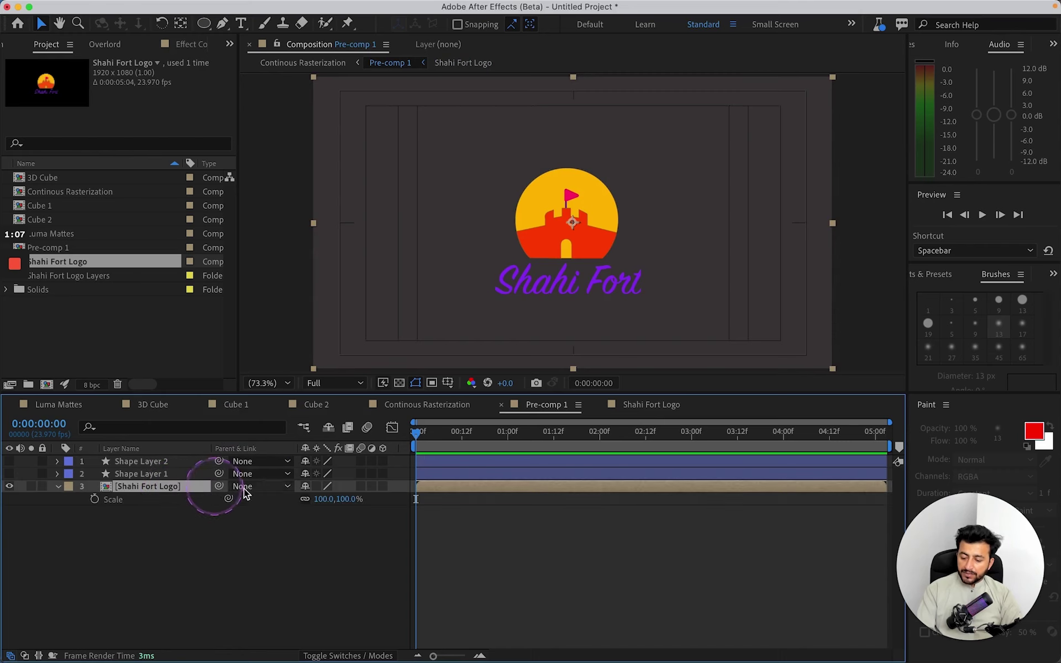
left_click_drag(319, 499, 1050, 522)
key("h")
left_click_drag(618, 173, 485, 155)
key("v")
left_click(149, 486)
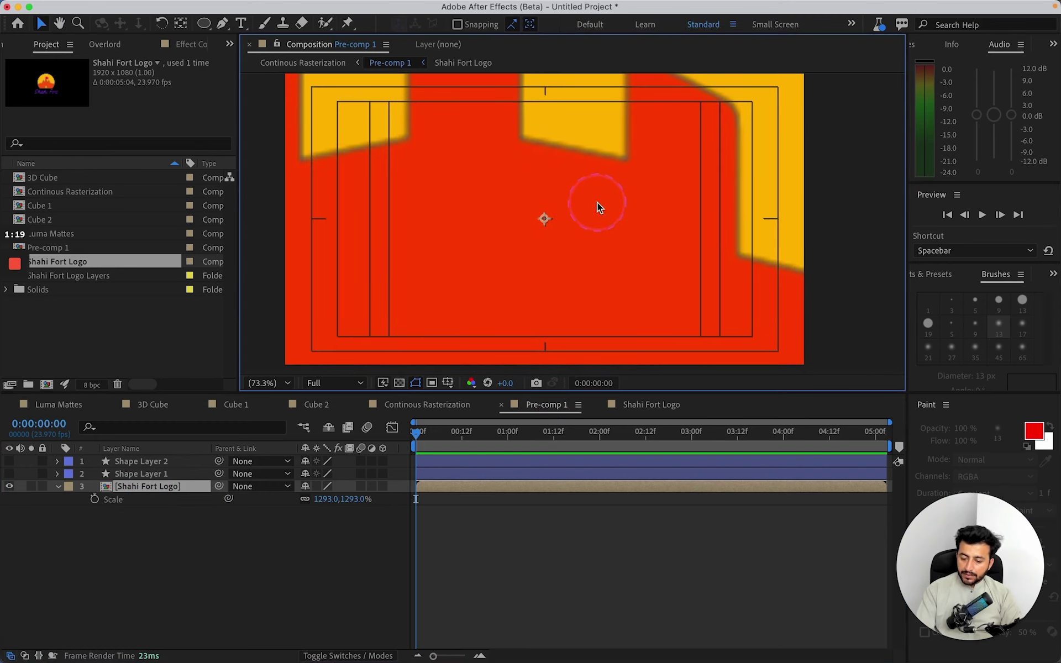
left_click_drag(623, 225, 691, 532)
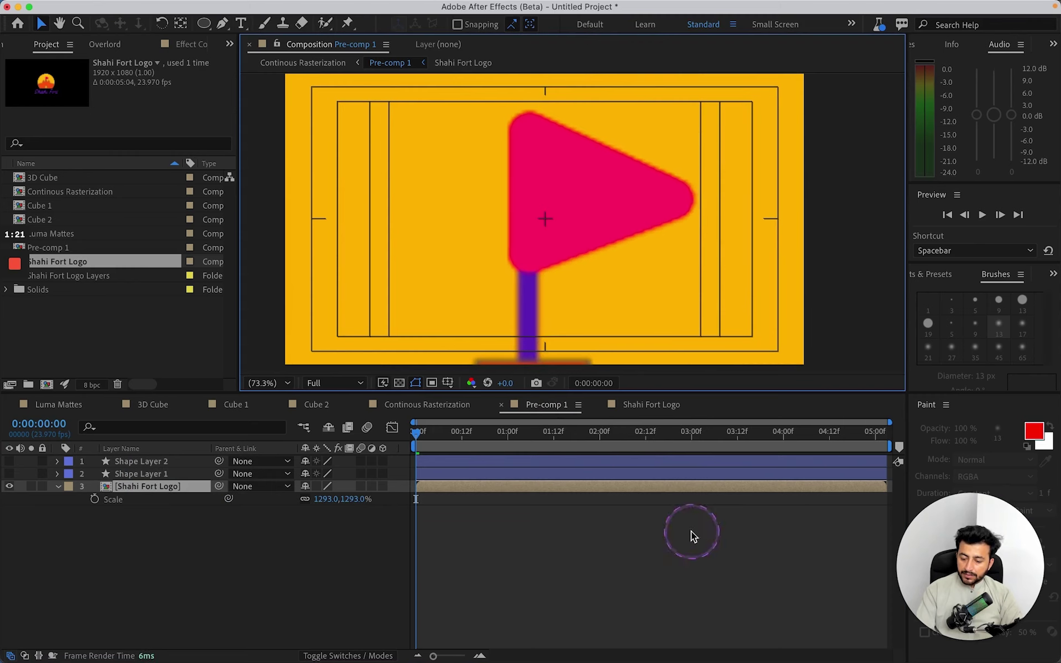
Increase the Shahi Fort Logo layer's scale to 2341% and enable its Collapse Transformations switch
left_click_drag(340, 500, 796, 491)
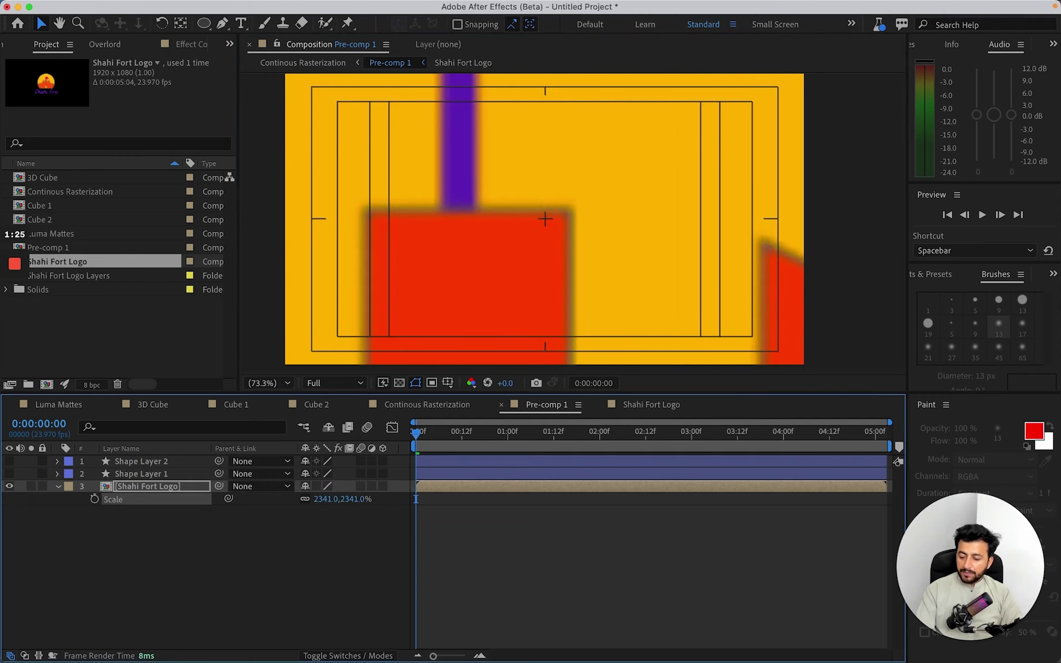
left_click(320, 485)
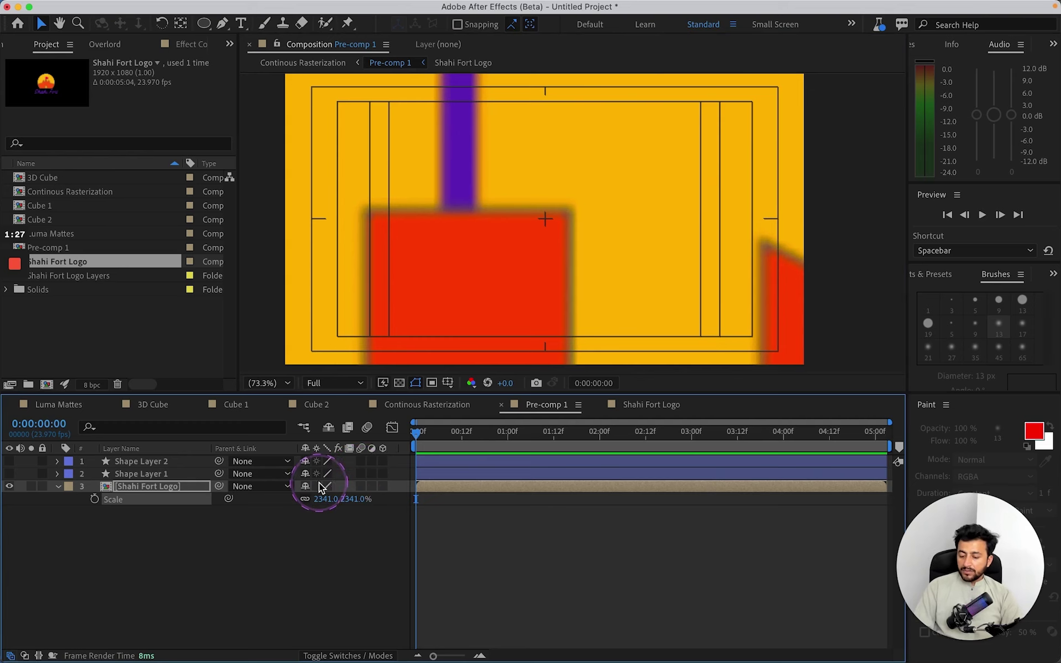
left_click(317, 485)
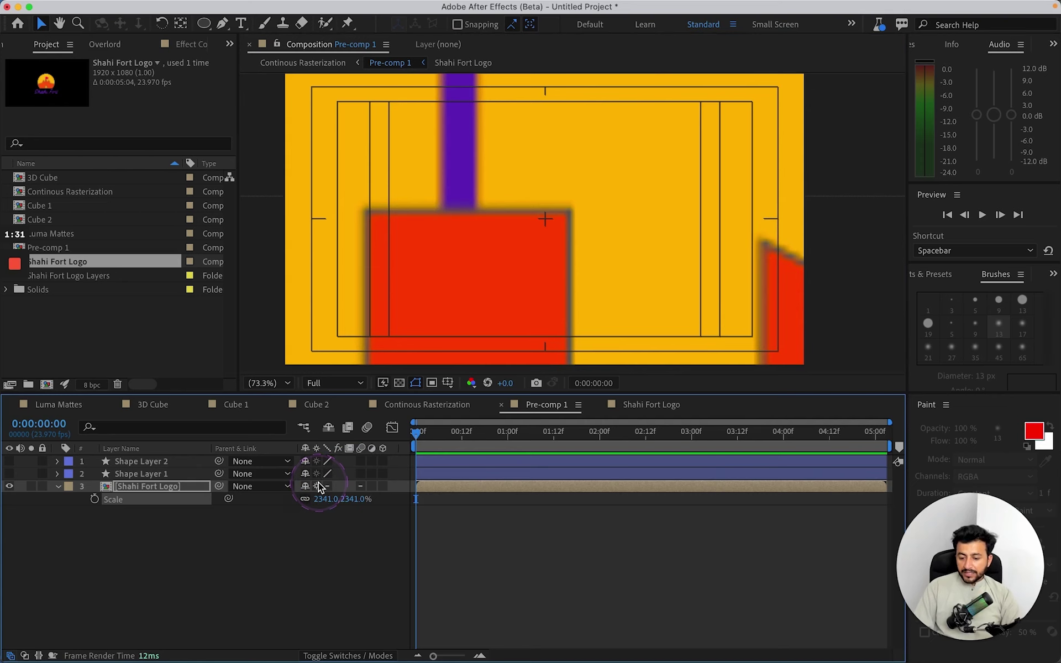
Enable Continuous Rasterization for Fort Text, Fort, Flag and Sun inside the Shahi Fort Logo composition, and return to Pre-comp 1
left_click(131, 491)
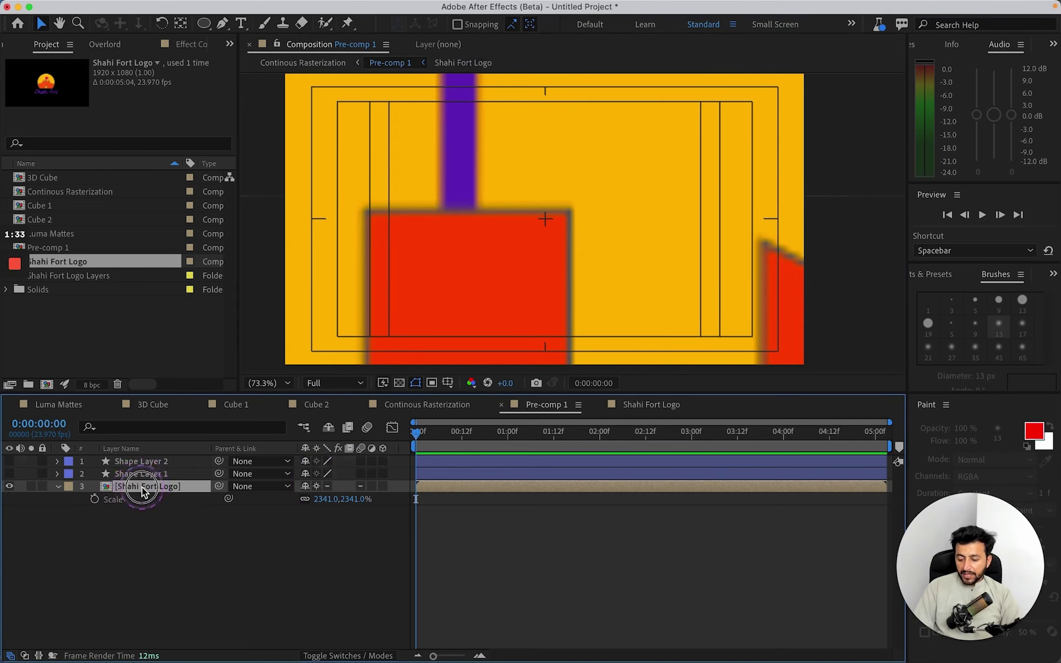
double_click(142, 486)
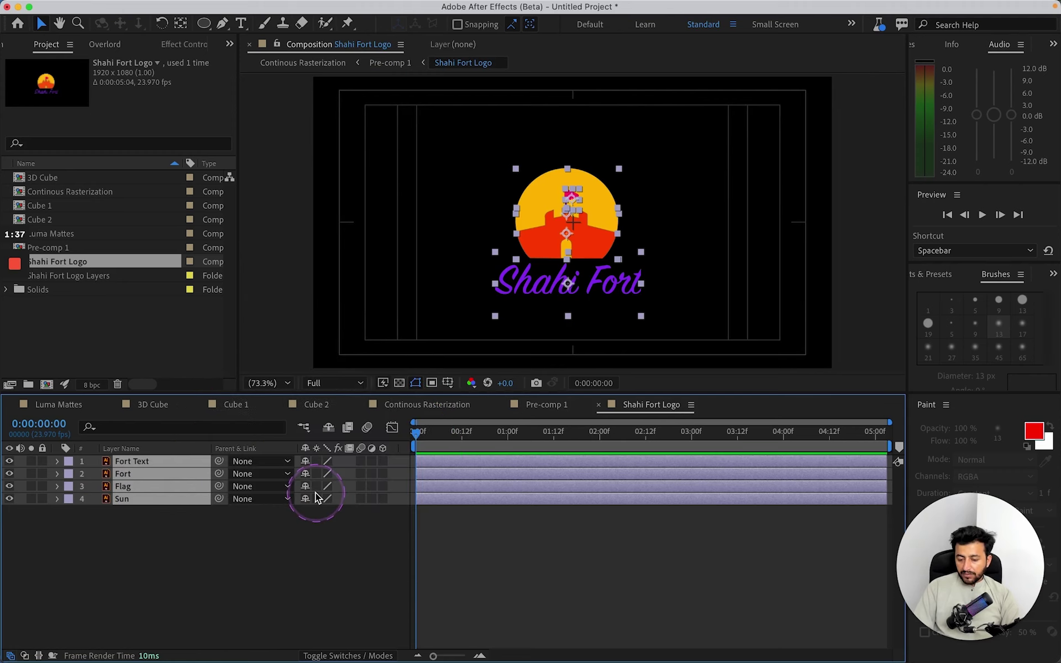
left_click(308, 521)
left_click_drag(315, 462, 316, 499)
left_click(303, 433)
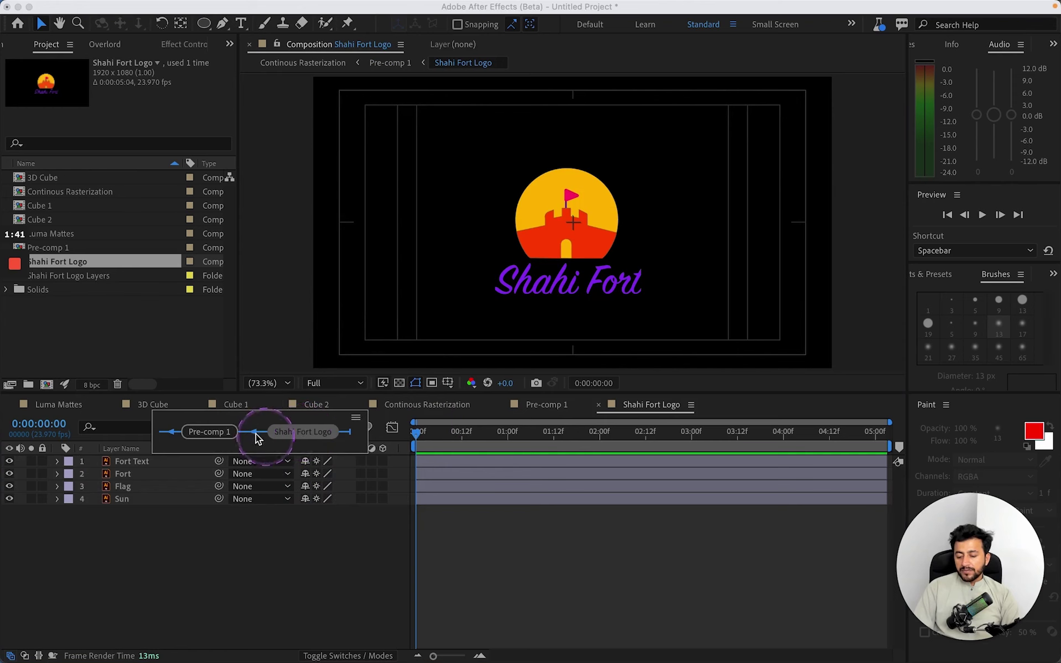
left_click(225, 432)
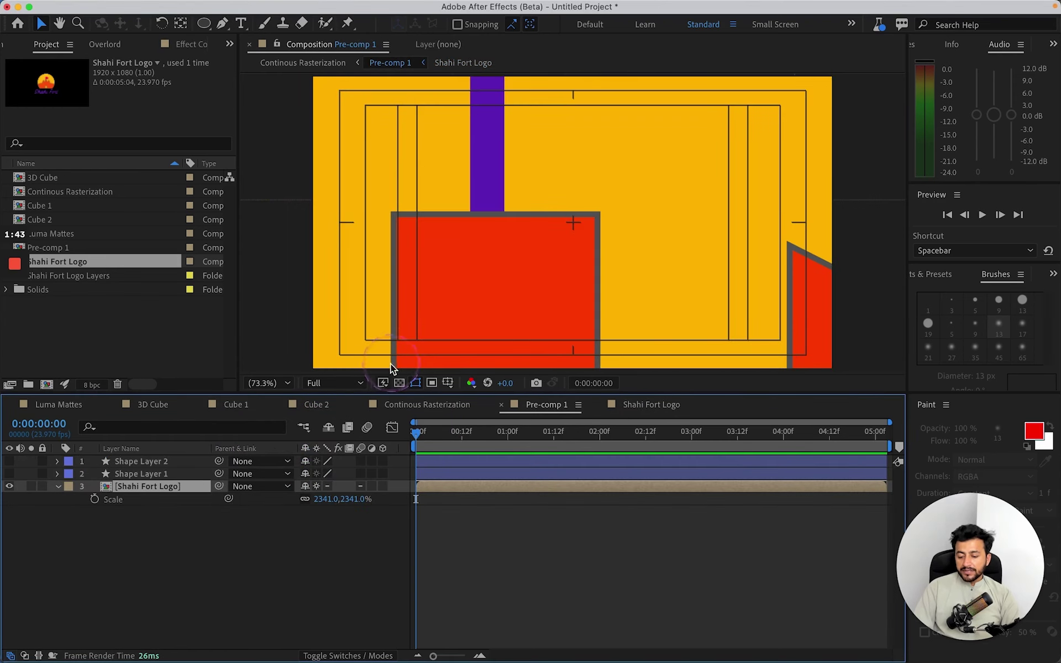
Turn Continuous Rasterization back off for the layers inside Shahi Fort Logo, and return to Pre-comp 1 to compare edge sharpness
left_click(312, 428)
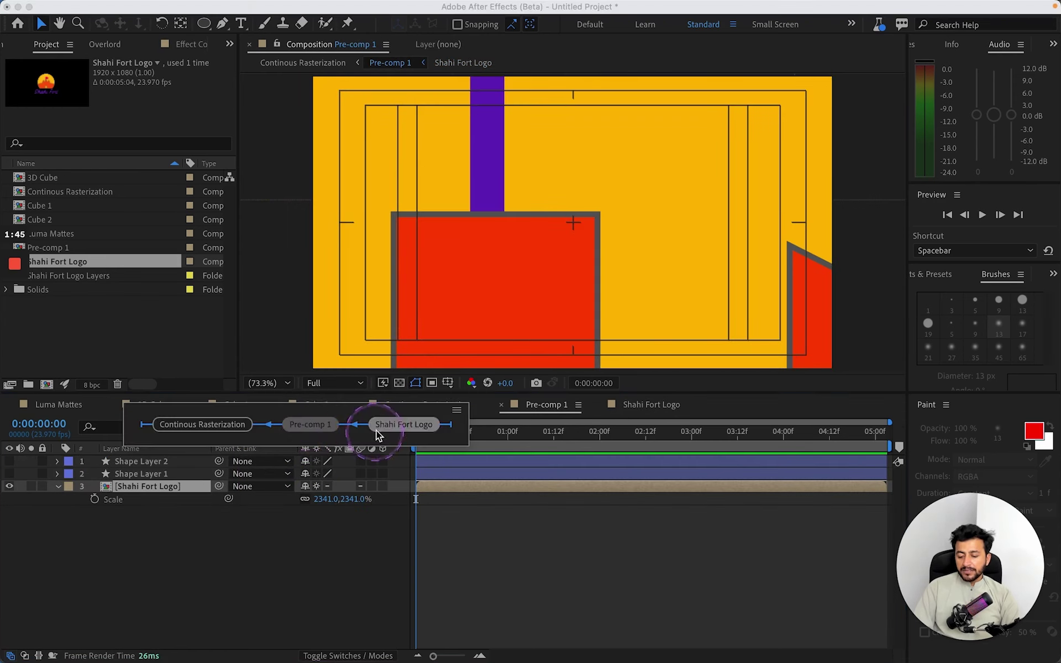
left_click(381, 431)
left_click(309, 459)
left_click(303, 428)
left_click(217, 428)
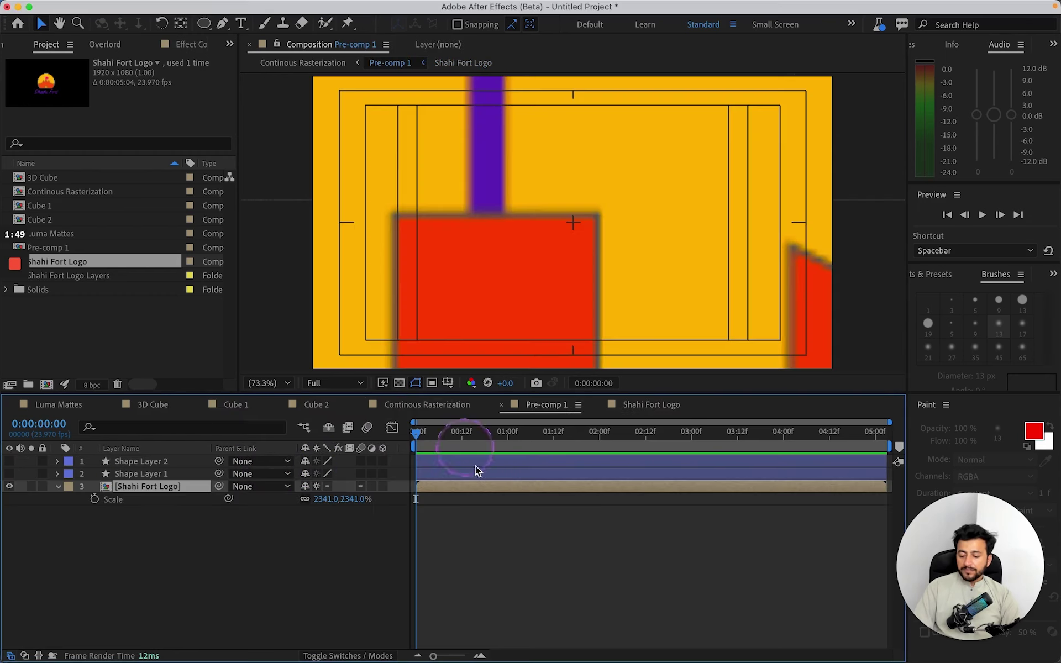
left_click(512, 558)
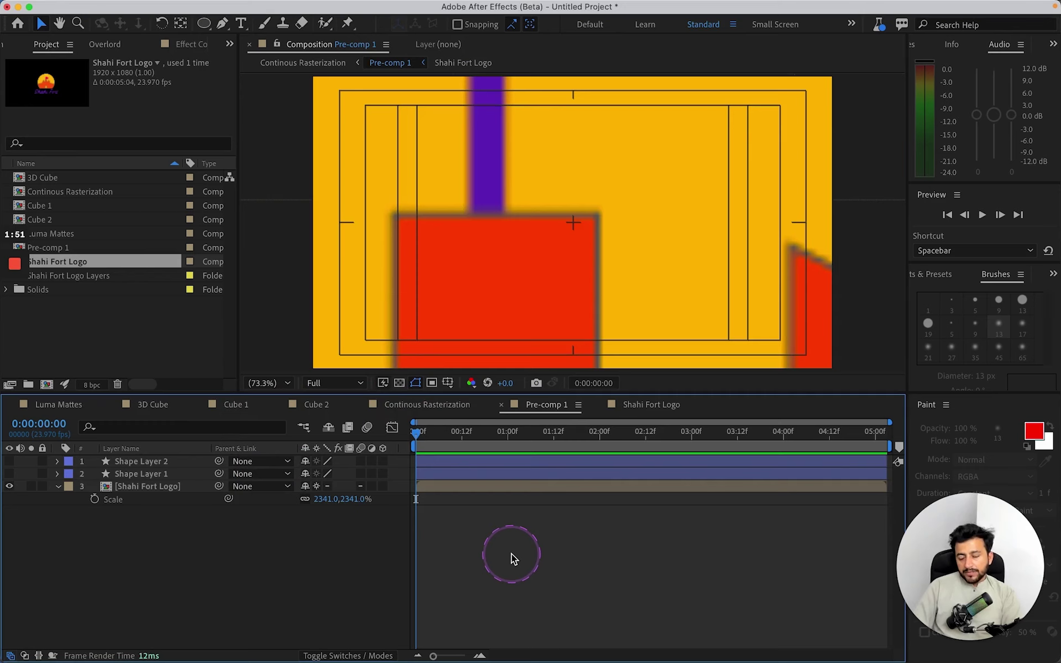